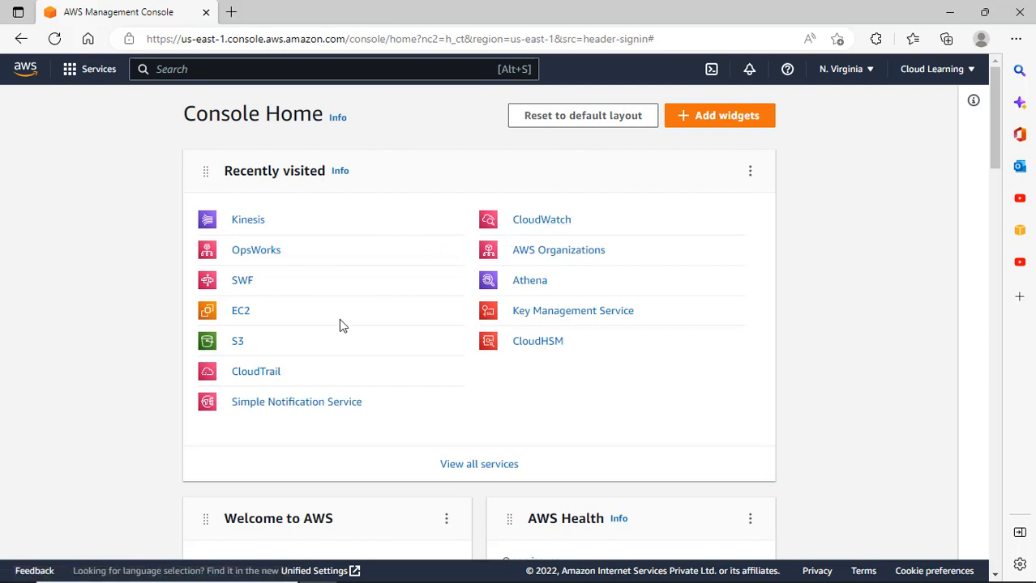
# Search the console for Cloudfront and open the CloudFront service.
pyautogui.click(200, 71)
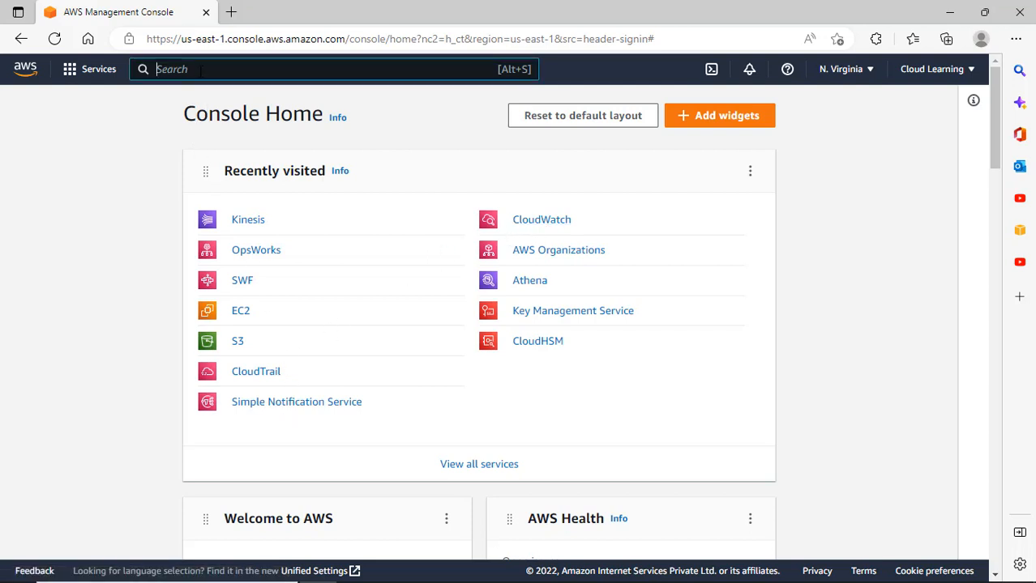
pyautogui.write('Clo')
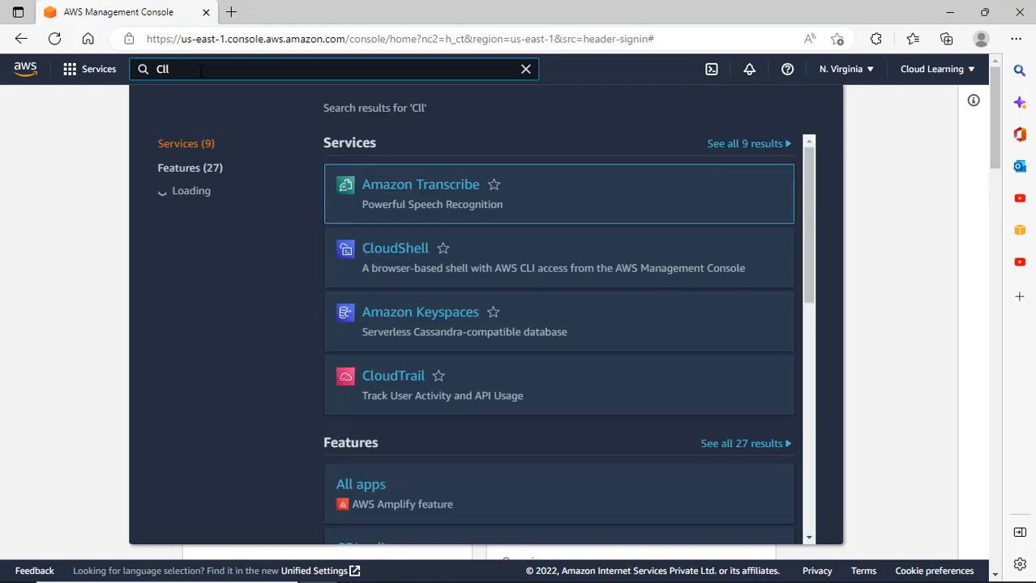
pyautogui.write('udfront')
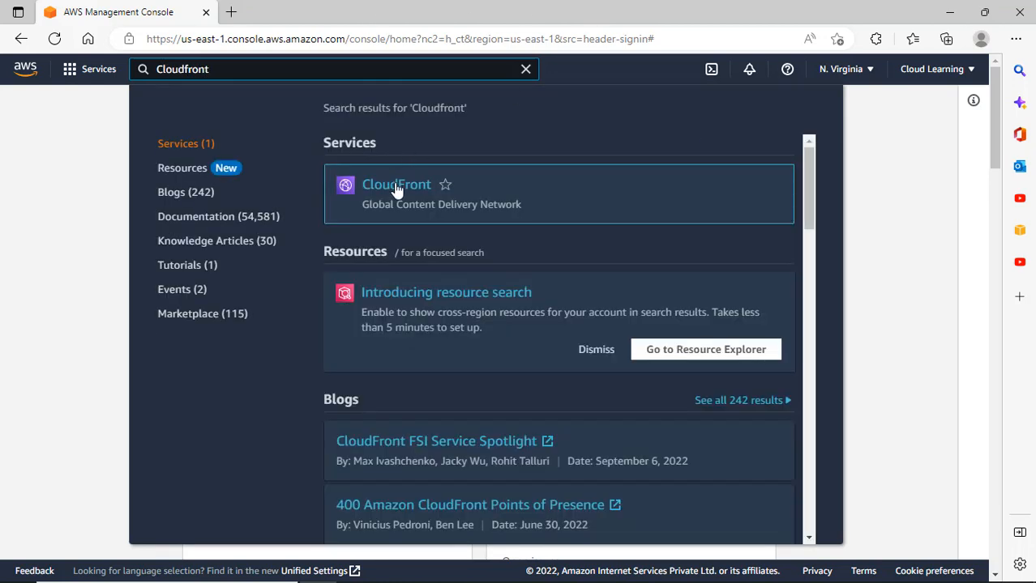
pyautogui.click(399, 190)
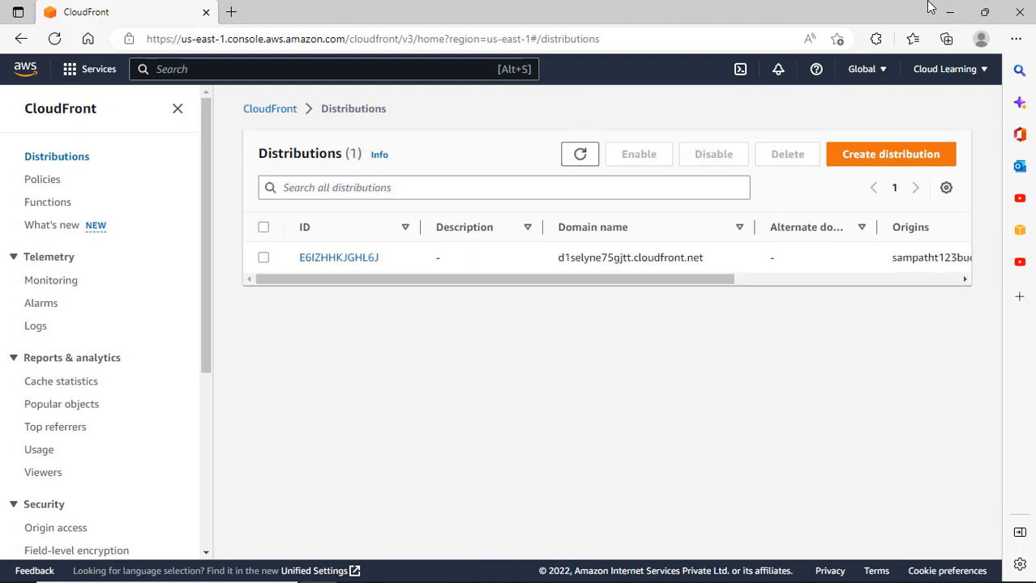
# Disable the single CloudFront distribution, confirming in the dialog.
pyautogui.click(263, 227)
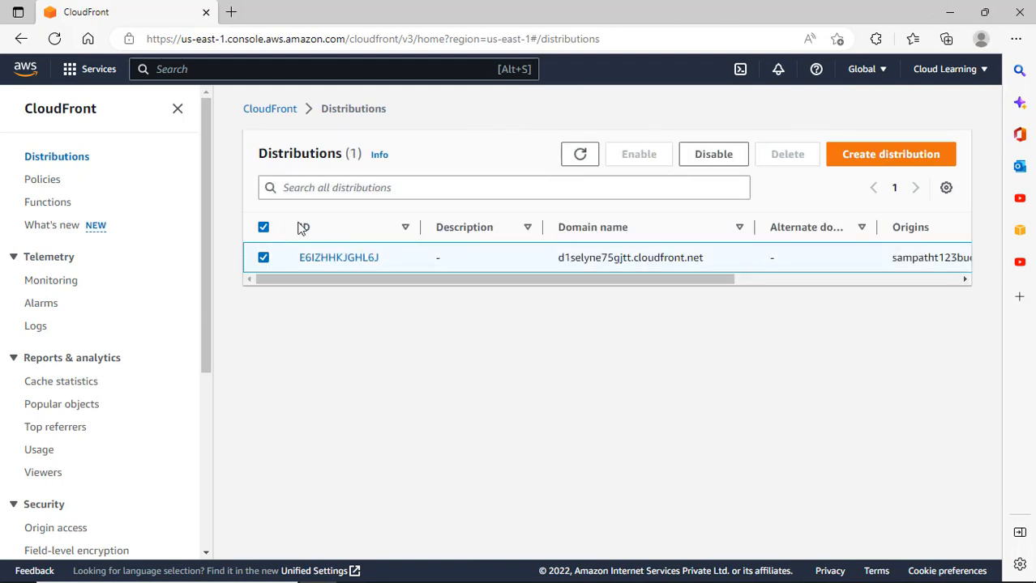
pyautogui.click(713, 154)
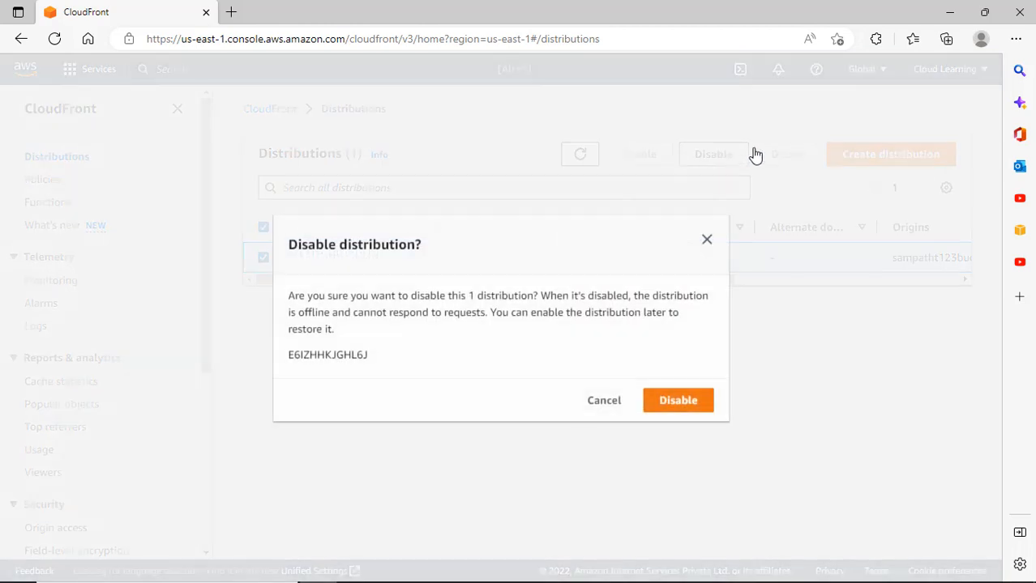
pyautogui.click(691, 401)
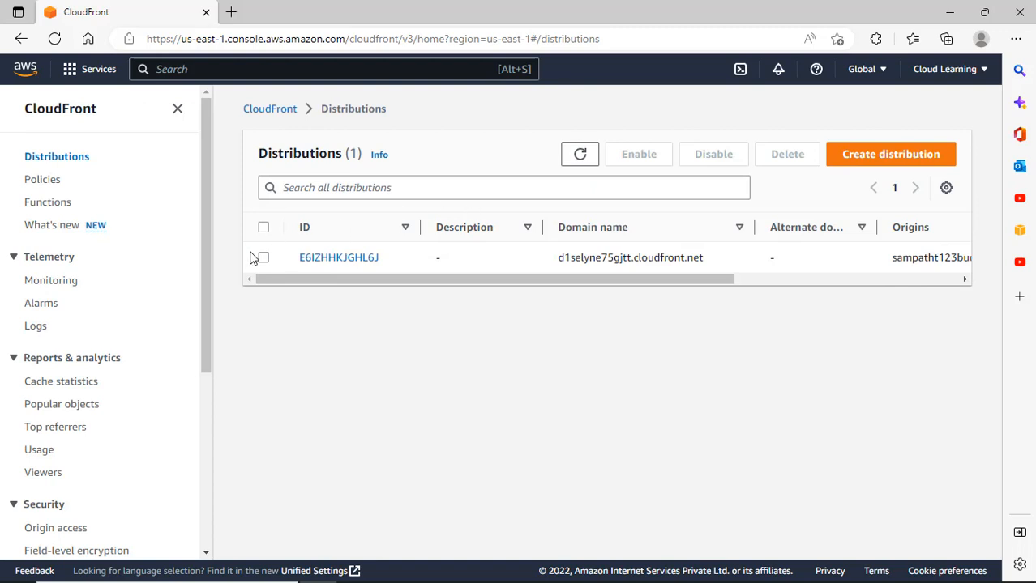
# Reselect the now-disabled distribution and glance at the region list before dismissing it.
pyautogui.click(263, 226)
pyautogui.moveTo(524, 280)
pyautogui.mouseDown()
pyautogui.moveTo(751, 291)
pyautogui.moveTo(529, 296)
pyautogui.mouseUp()
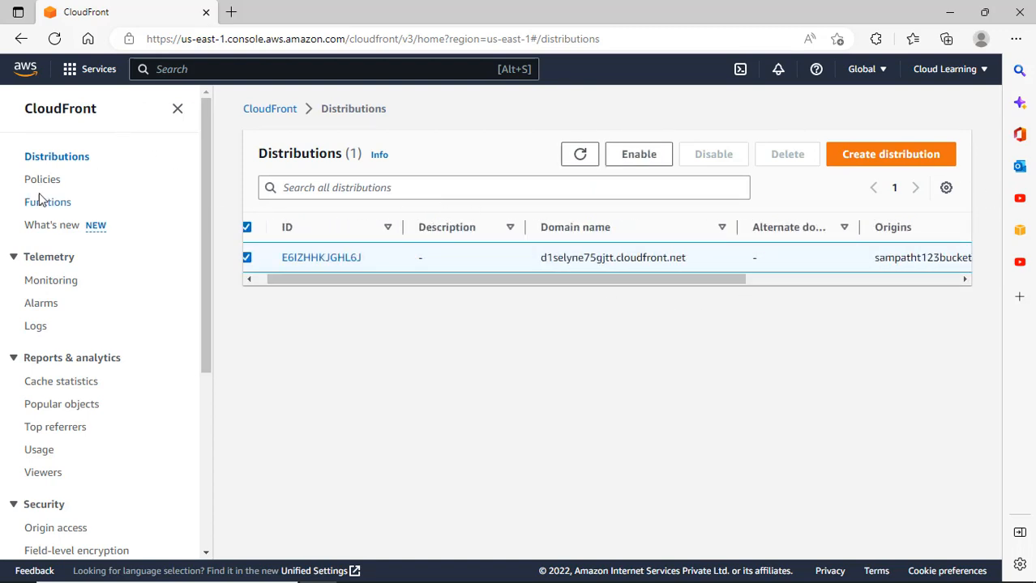
pyautogui.click(883, 76)
pyautogui.click(762, 435)
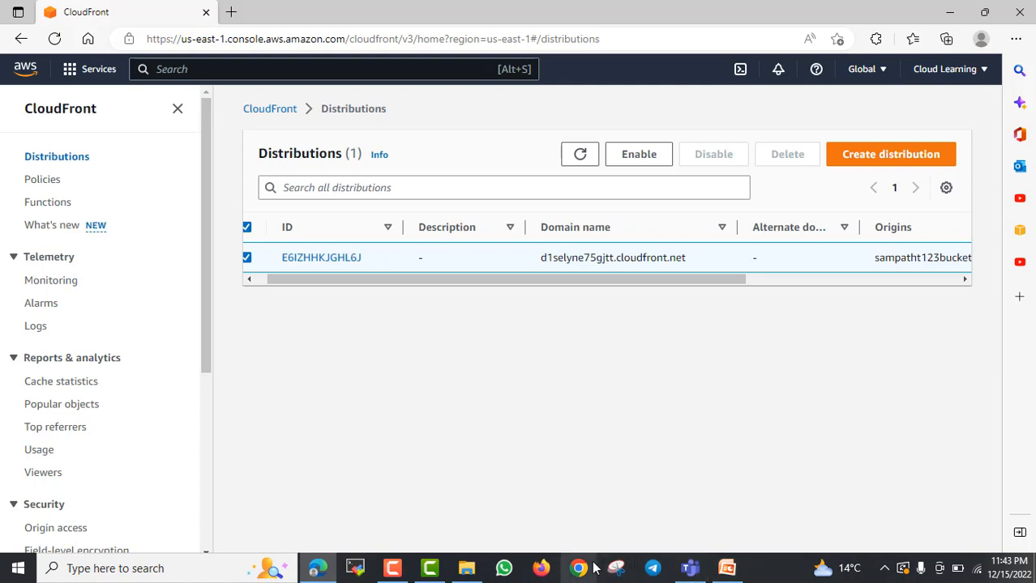
# In a new tab, load aws.amazon.com/cloudfront and scroll through the CloudFront overview.
pyautogui.click(230, 12)
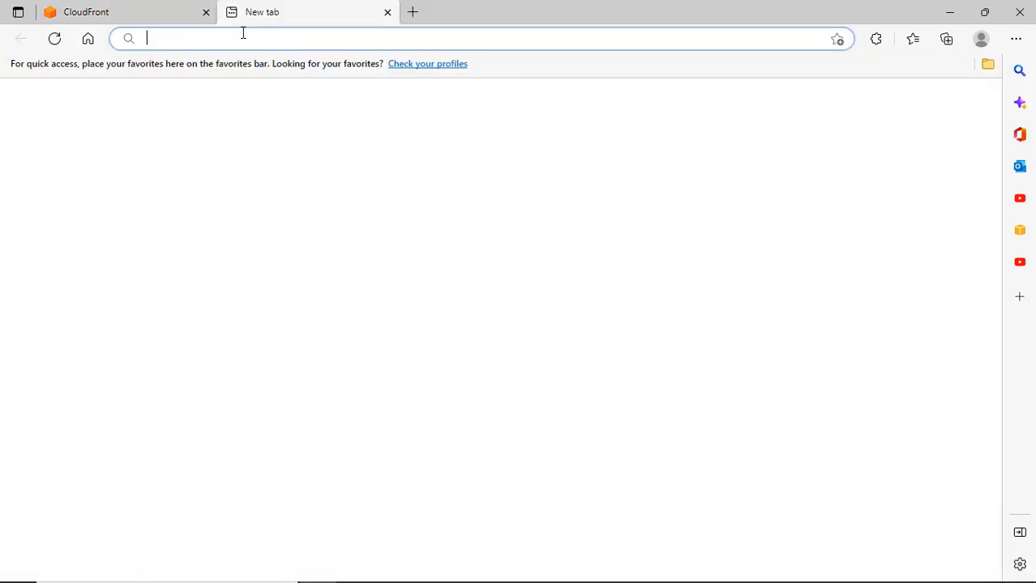
pyautogui.write('aws.')
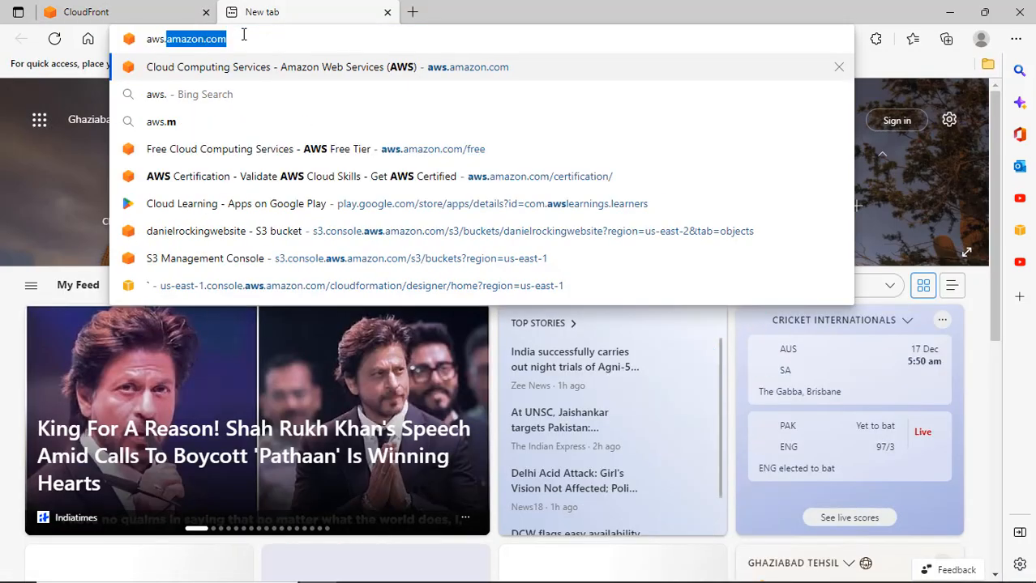
pyautogui.press('Return')
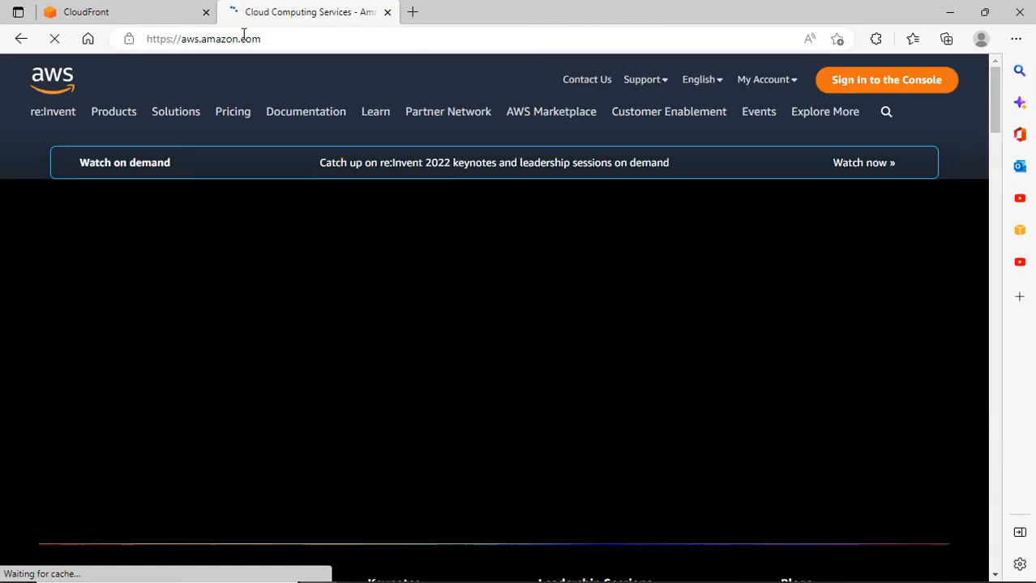
pyautogui.click(282, 40)
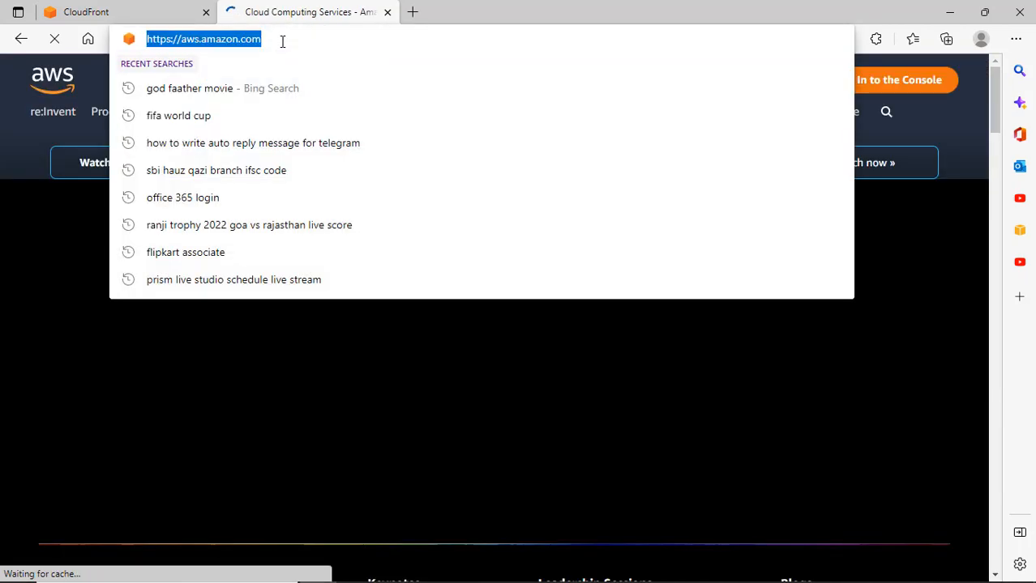
pyautogui.click(282, 41)
pyautogui.write('/')
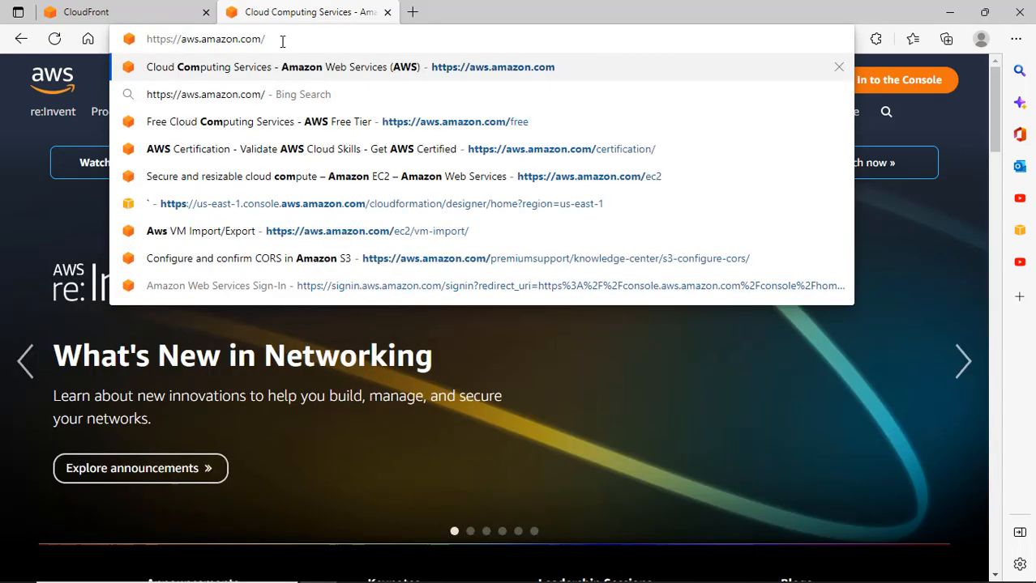
pyautogui.write('cloudfront')
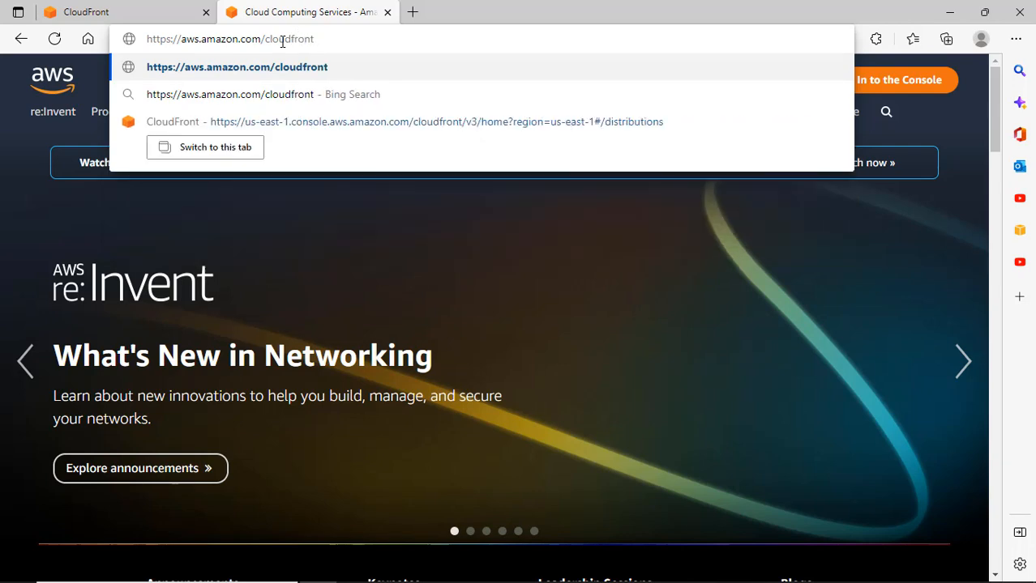
pyautogui.press('Return')
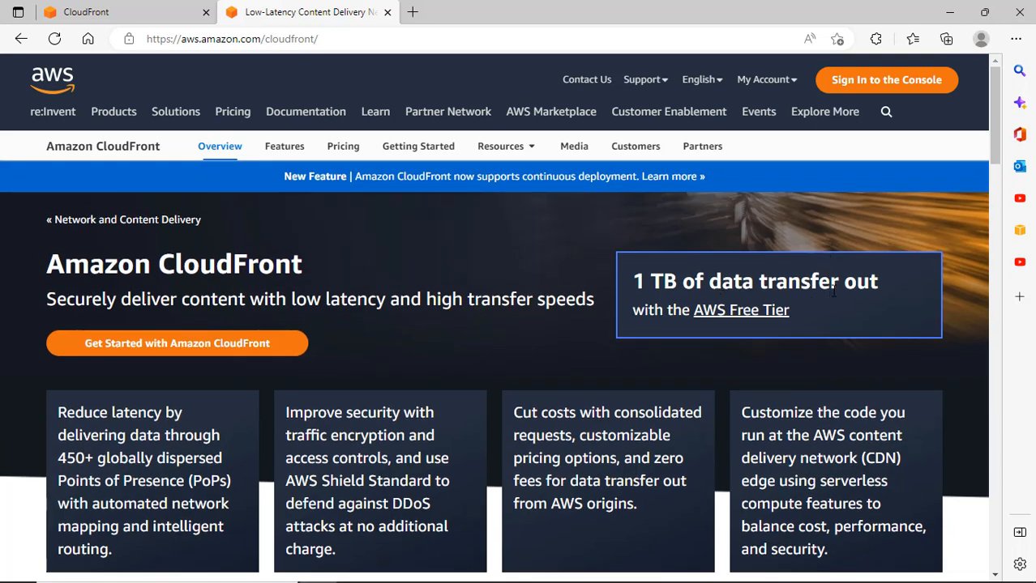
pyautogui.scroll(-2, 398, 311)
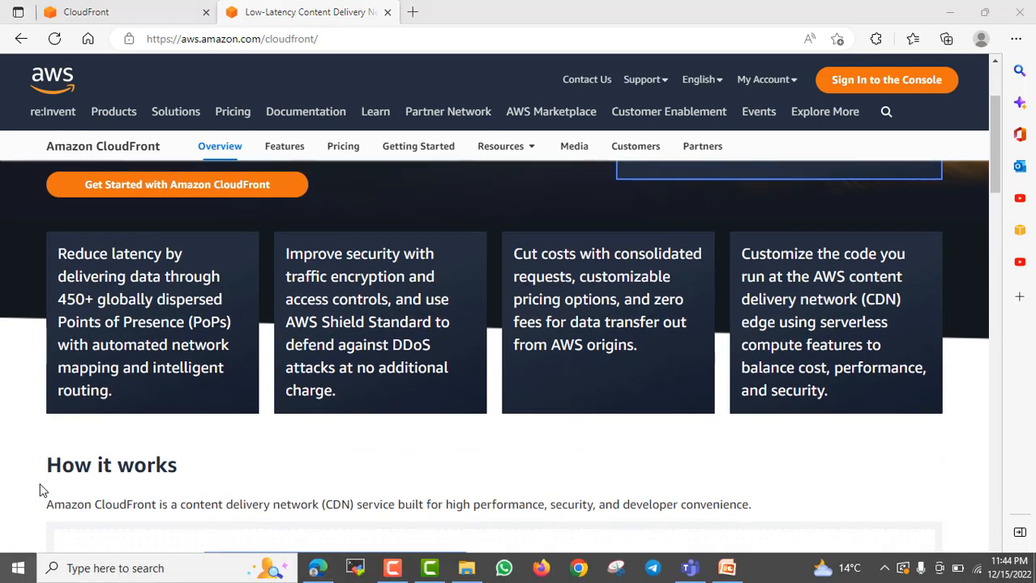
pyautogui.rightClick(18, 569)
# Launch Notepad through the Run dialog.
pyautogui.click(68, 497)
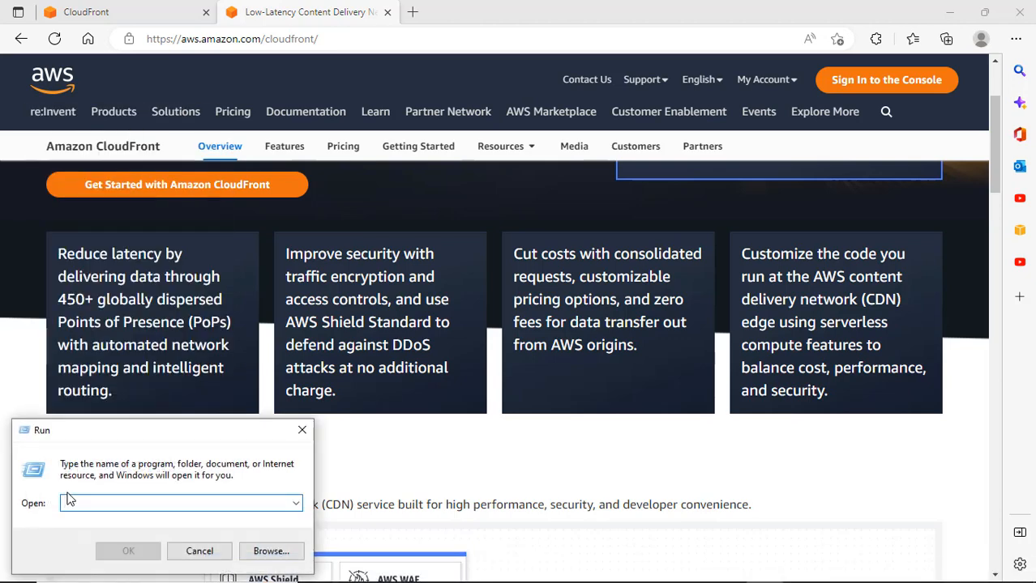
pyautogui.write('netp')
pyautogui.press('Return')
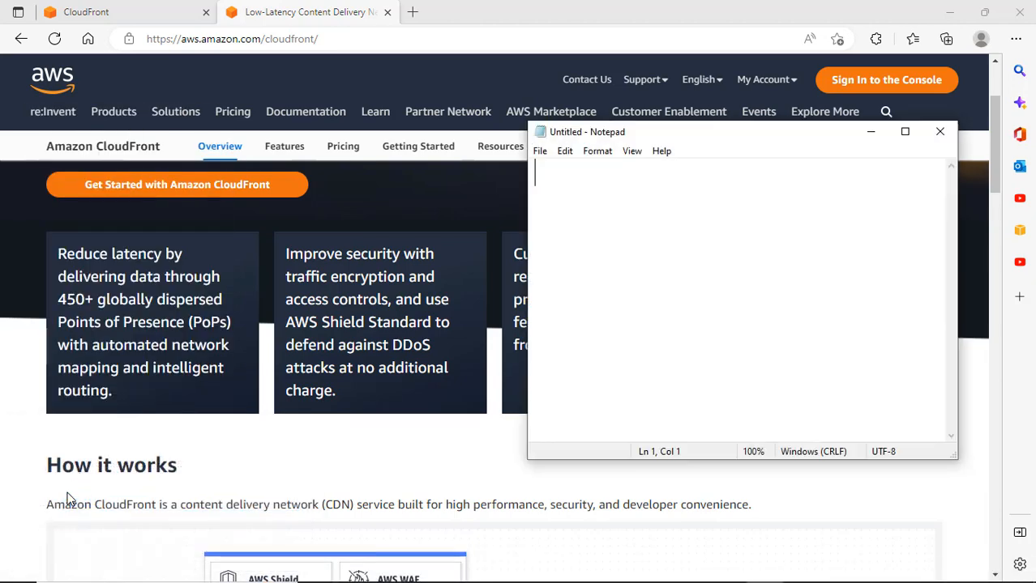
# Type the 'Cloud Front' heading with notes on response time, website response and application response time.
pyautogui.write('Cloud Front')
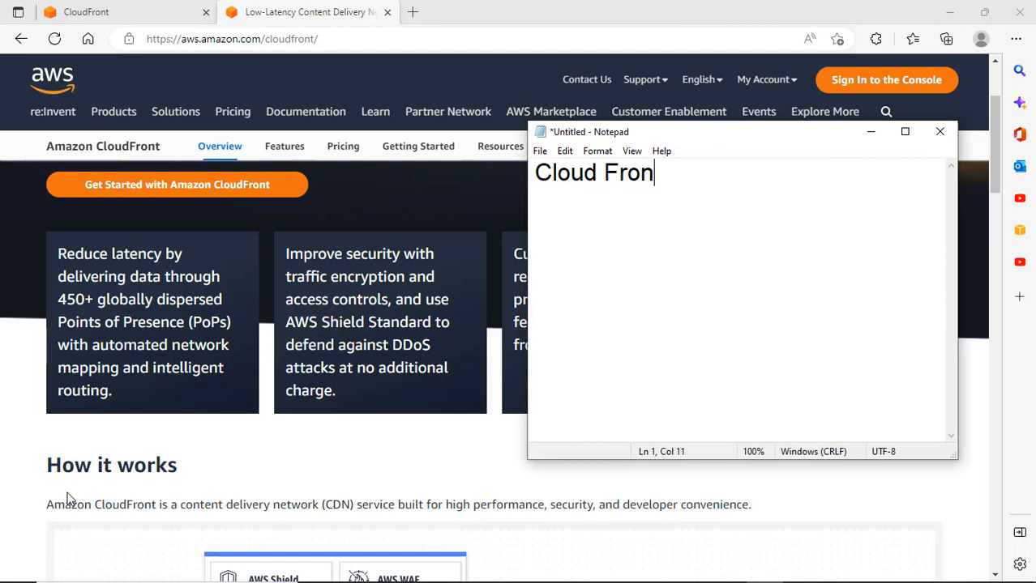
pyautogui.press('Return')
pyautogui.press('Return')
pyautogui.write('It improve your r')
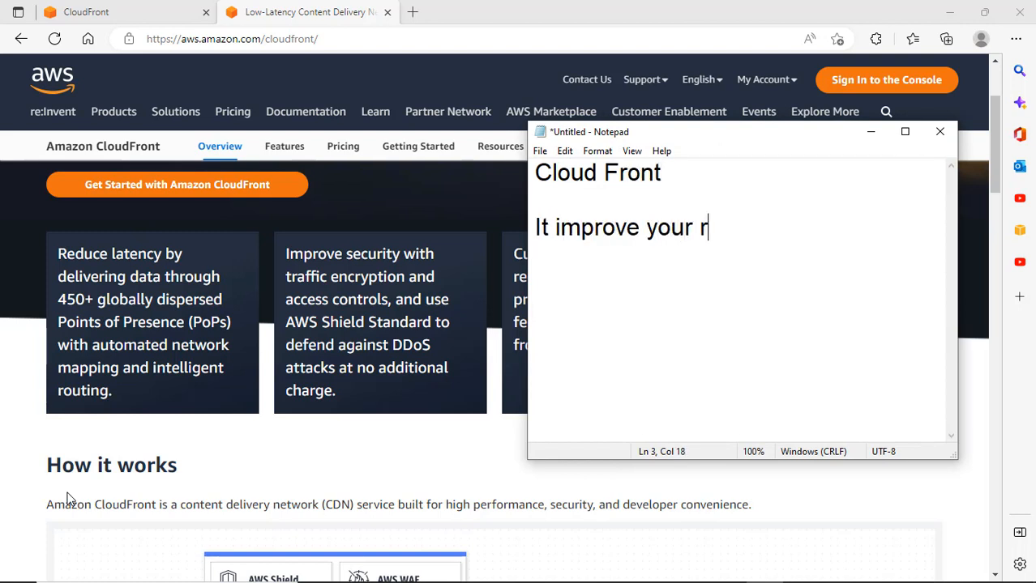
pyautogui.write('esponse time')
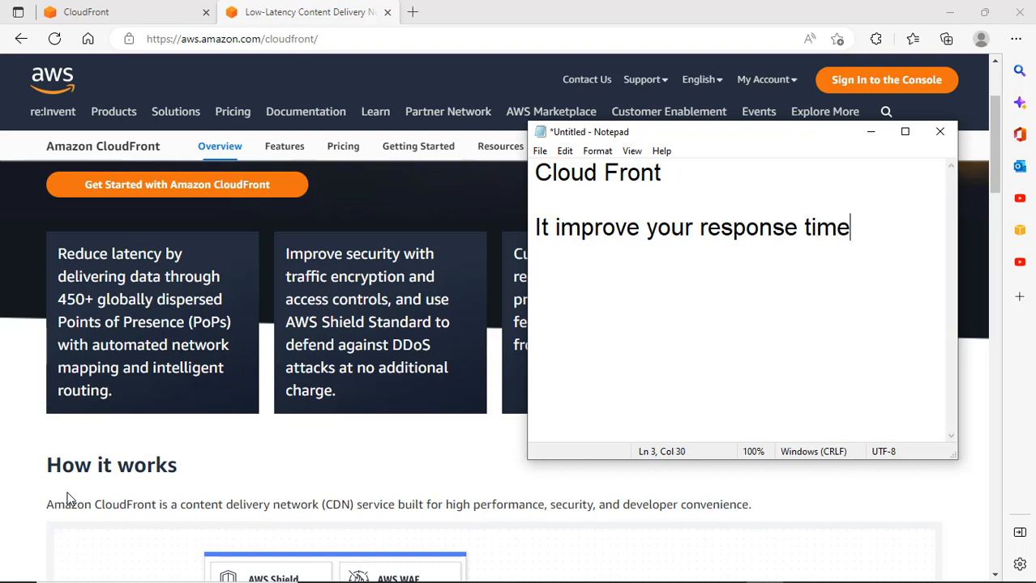
pyautogui.write('. Website Re')
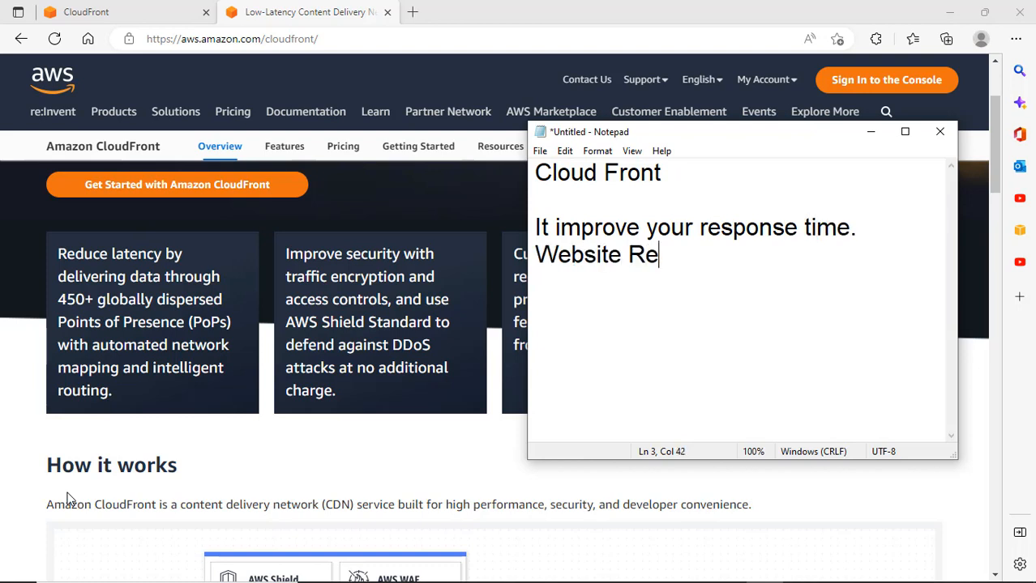
pyautogui.write('sponse.')
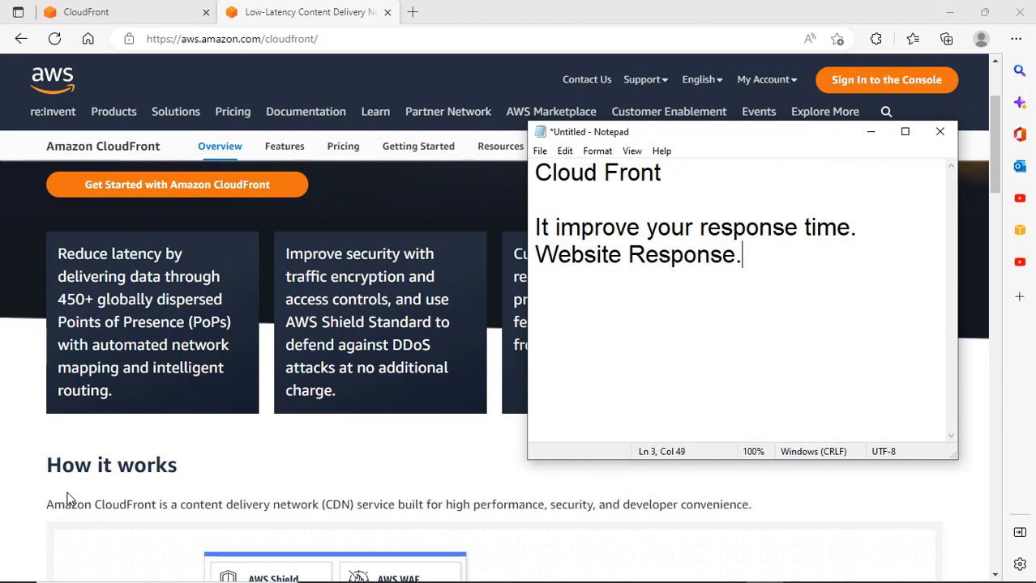
pyautogui.press('Return')
pyautogui.write('Applica')
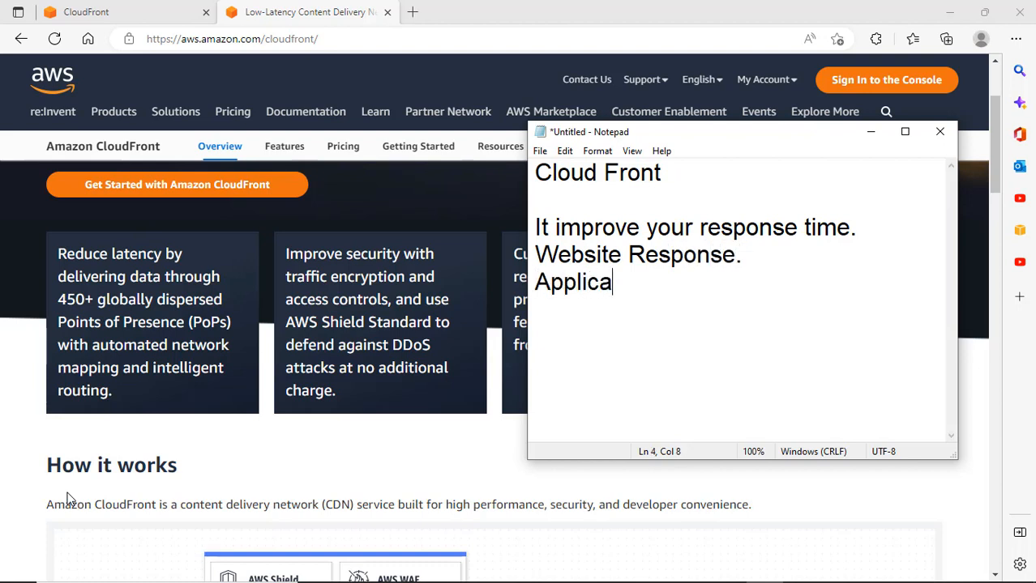
pyautogui.write('tion Rr')
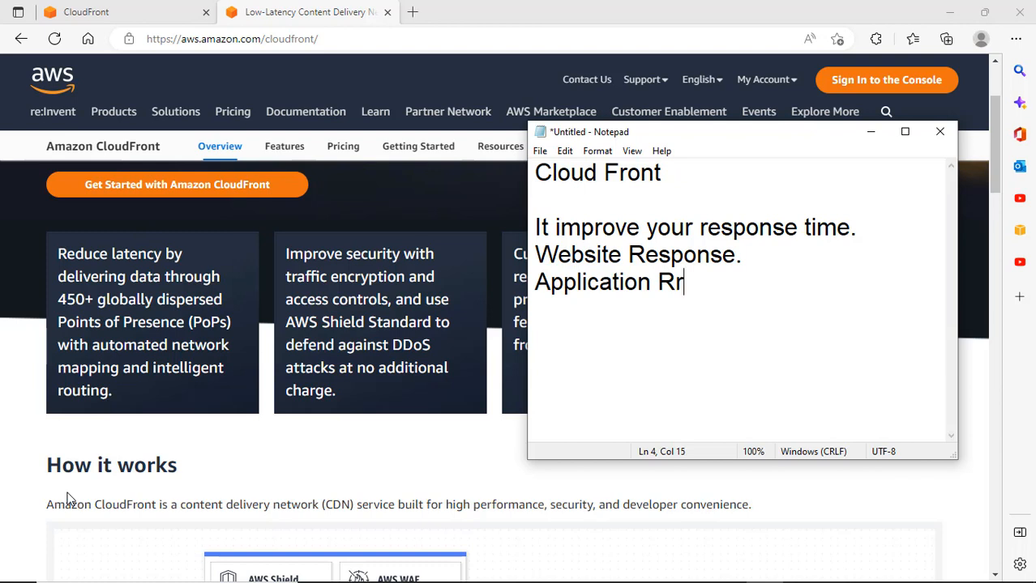
pyautogui.press('BackSpace')
pyautogui.write('esponse time.')
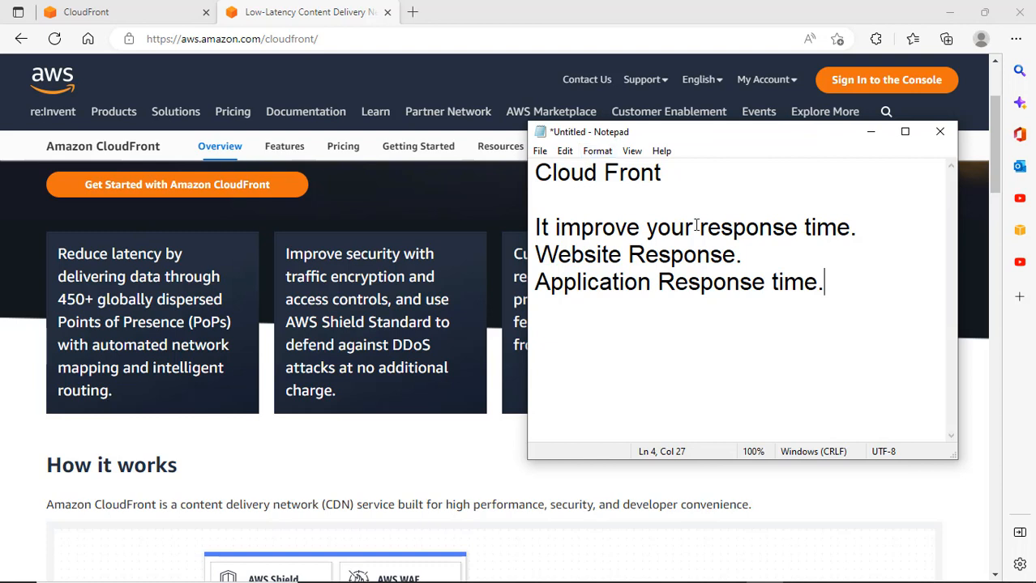
# Below the response-time notes, type 'Cloud Front Distribution Url' and 'you will linked with Route53 Website (hosted zone)'.
pyautogui.press('Return')
pyautogui.press('Return')
pyautogui.write('Cloud Front T')
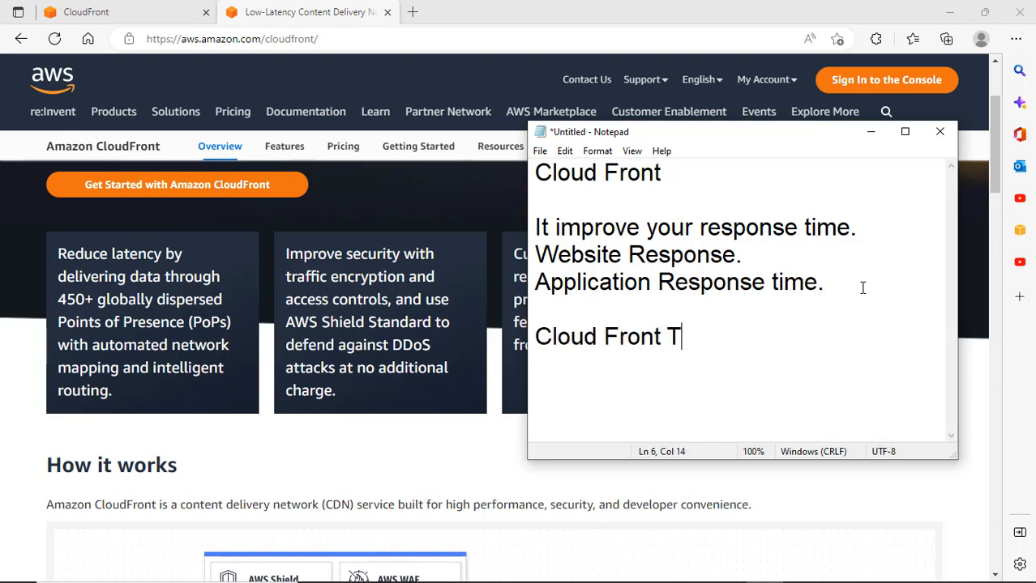
pyautogui.press('BackSpace')
pyautogui.write('Distriub')
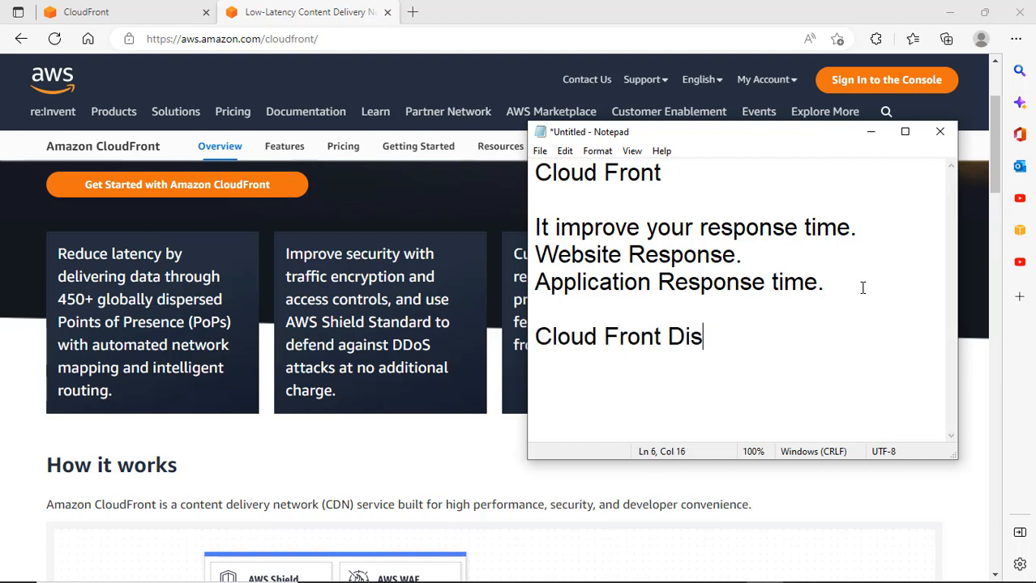
pyautogui.press('BackSpace')
pyautogui.press('BackSpace')
pyautogui.write('bution U')
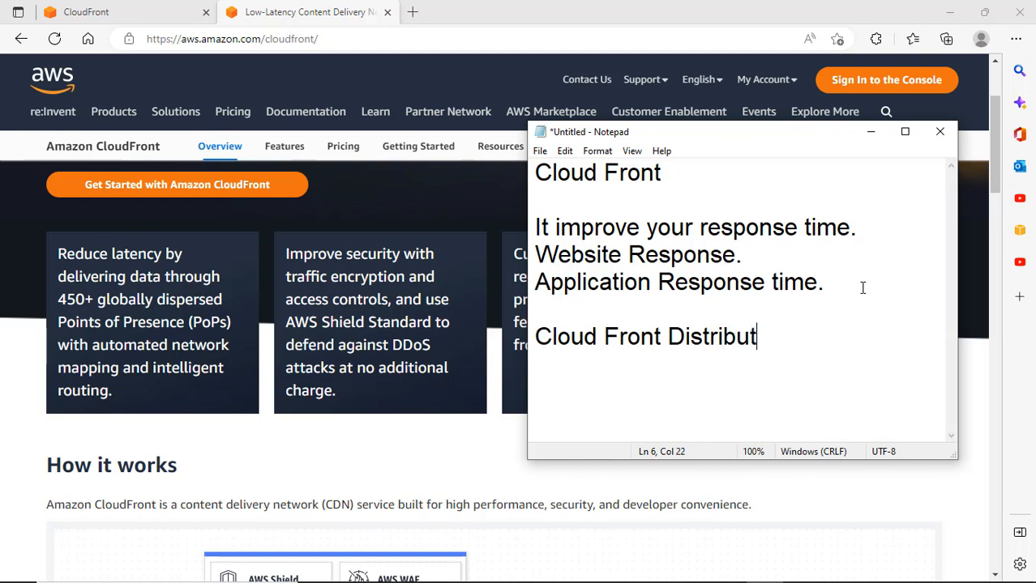
pyautogui.press('BackSpace')
pyautogui.write('Url')
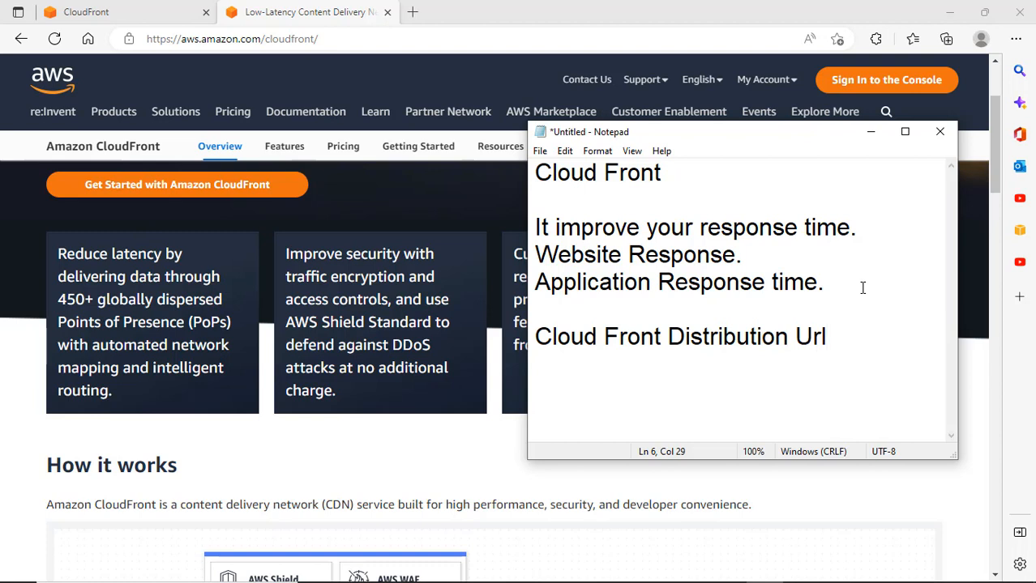
pyautogui.press('Return')
pyautogui.write('you ')
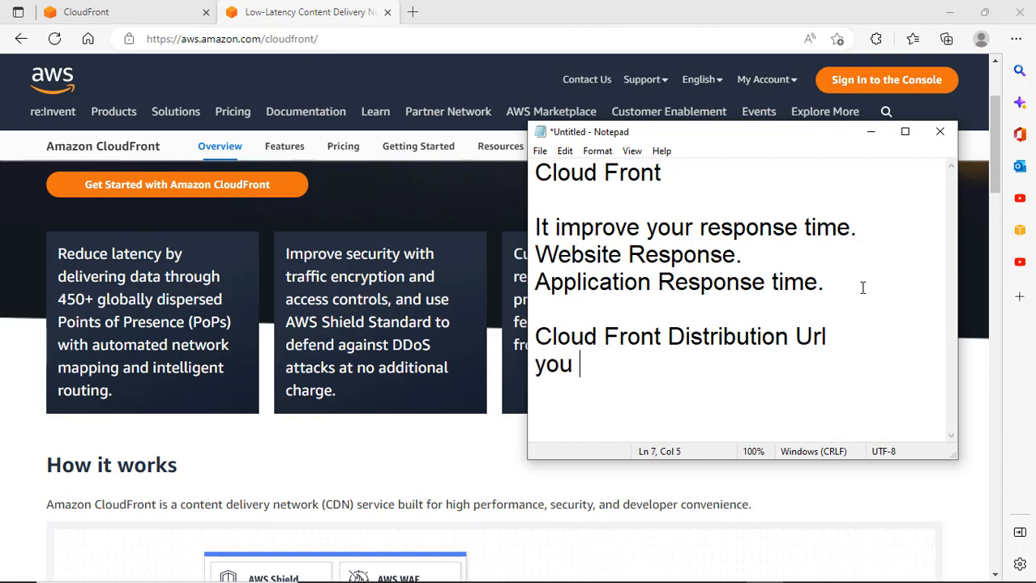
pyautogui.write('will linked with ')
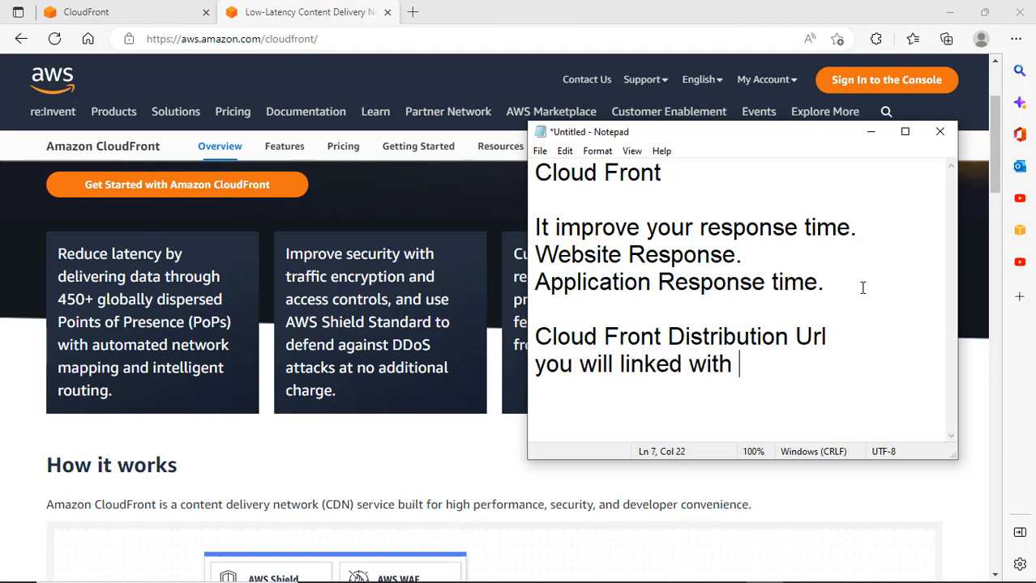
pyautogui.write('Route53 ')
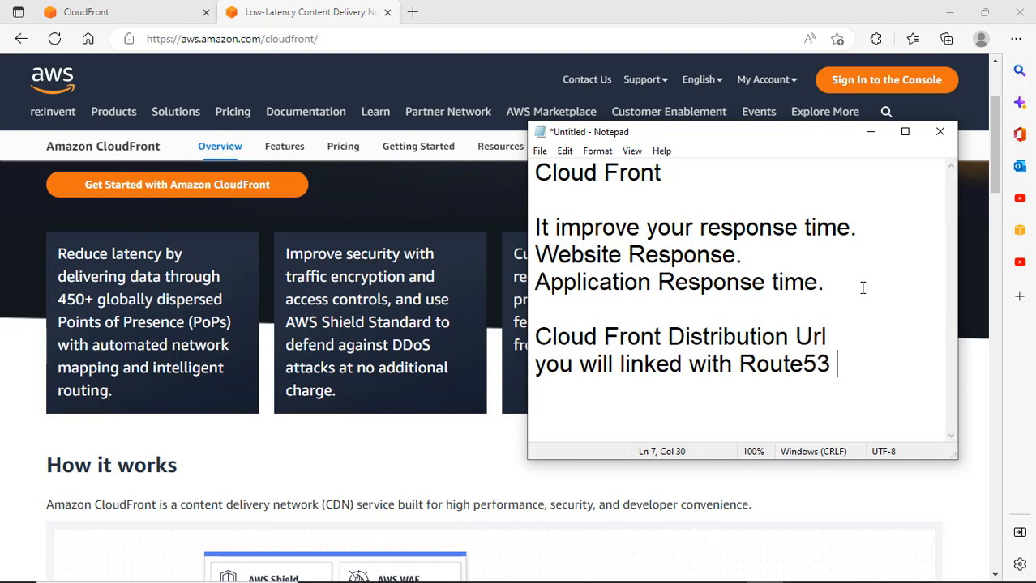
pyautogui.write('Website ')
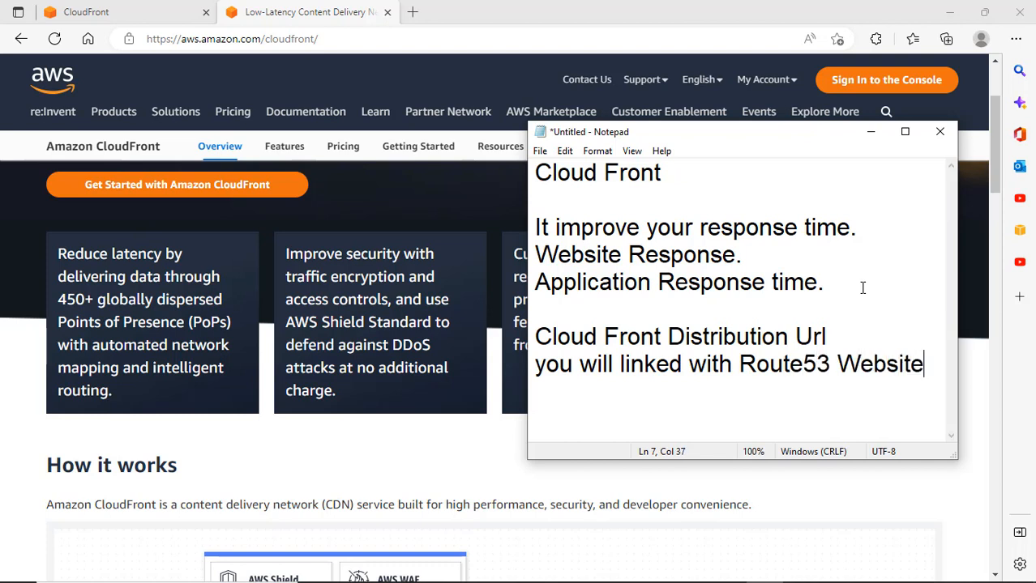
pyautogui.write('(hosted zone)')
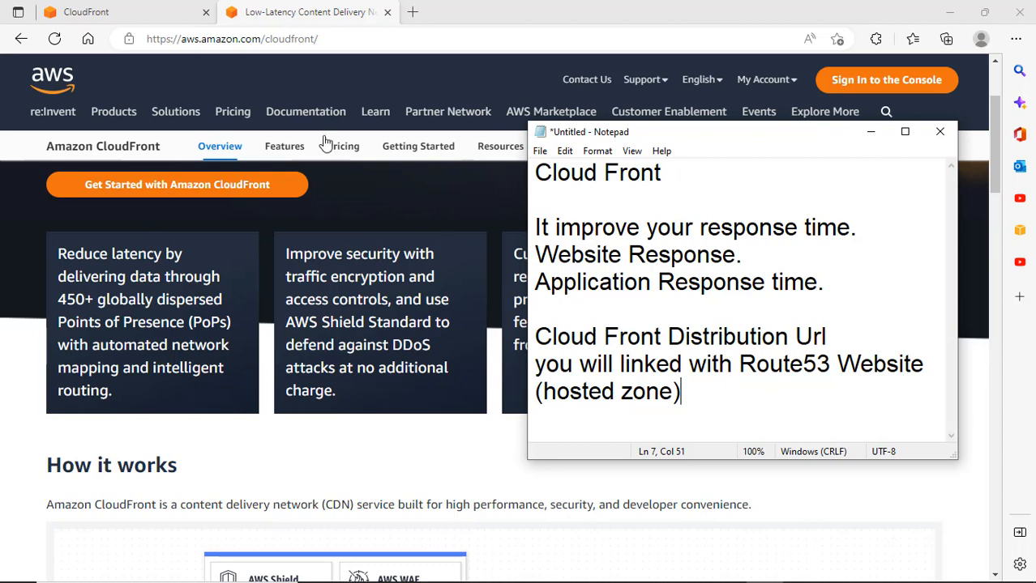
pyautogui.moveTo(268, 111)
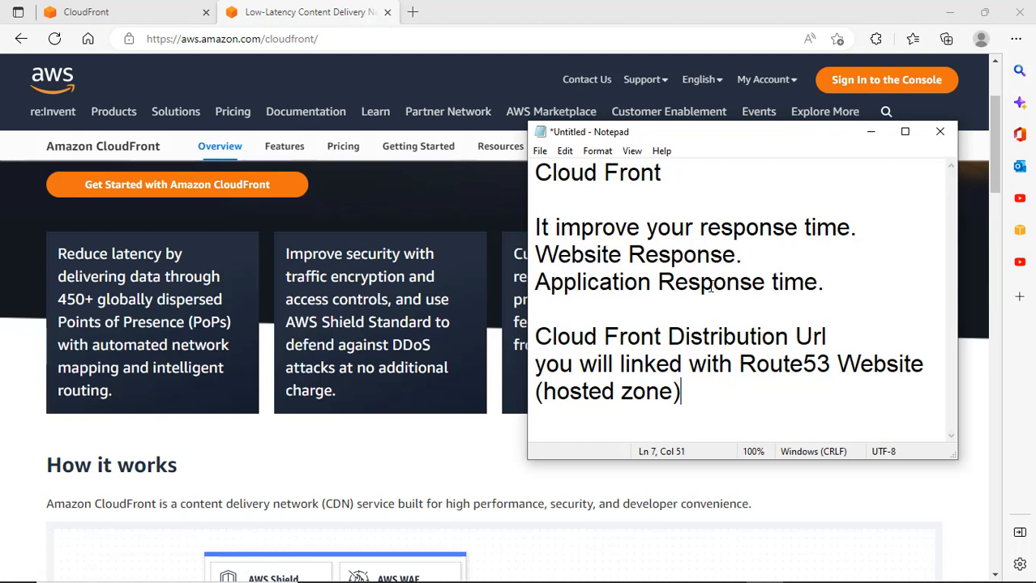
# In a new tab, open the Cloud Learning course store and the Aws Hindi Batch Recording course.
pyautogui.click(413, 11)
pyautogui.write('web')
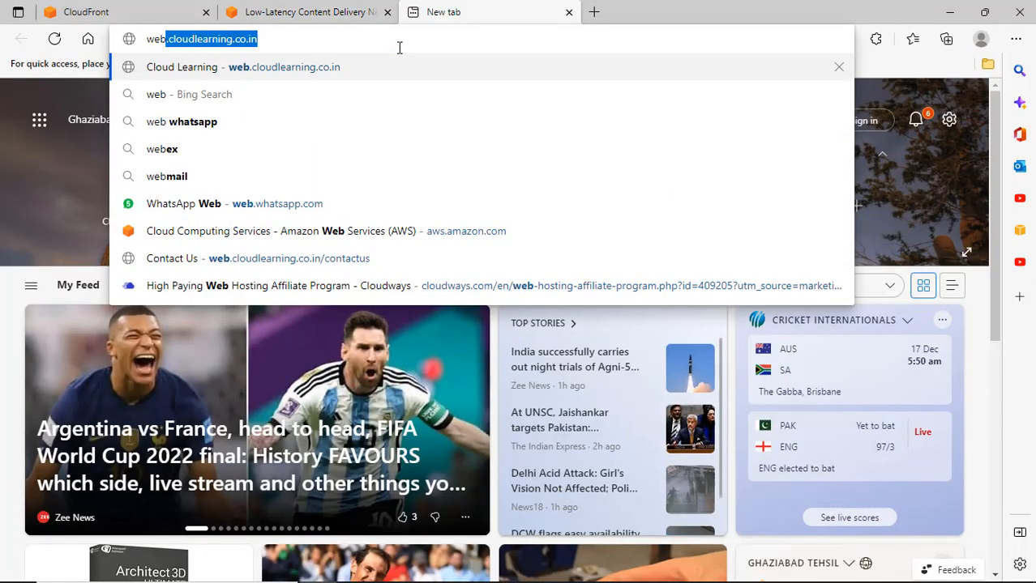
pyautogui.press('Return')
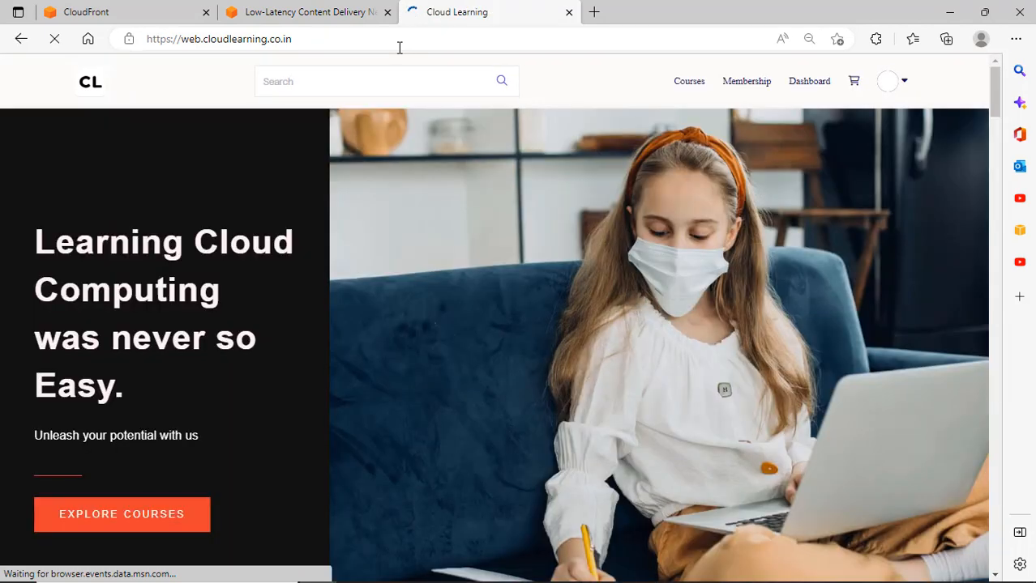
pyautogui.click(685, 83)
pyautogui.scroll(-2, 733, 224)
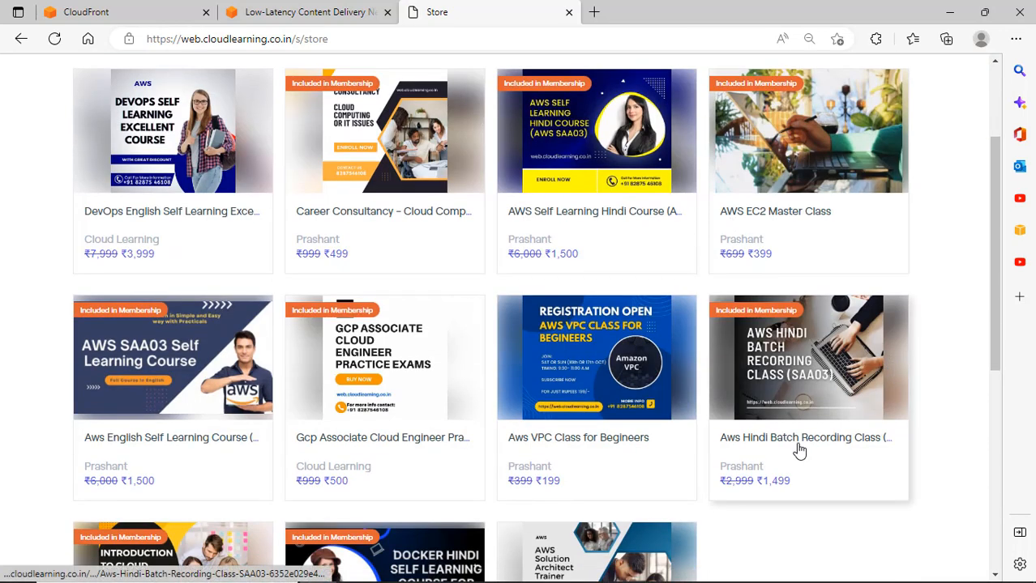
pyautogui.click(842, 445)
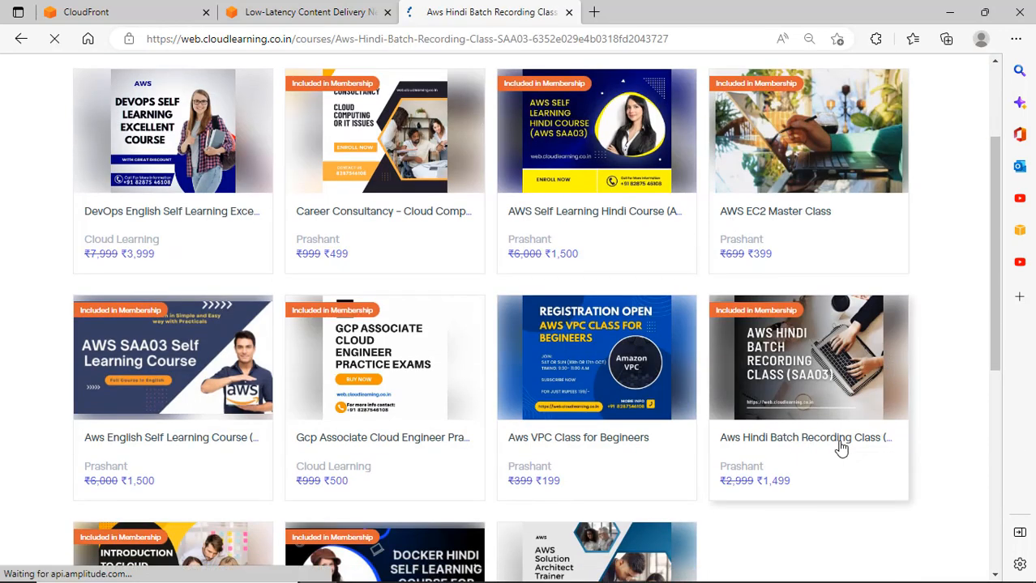
# Search the course curriculum for 'cloudf' and 'route', then go back and return to CloudFront distributions.
pyautogui.scroll(-4, 702, 371)
pyautogui.scroll(-15, 703, 369)
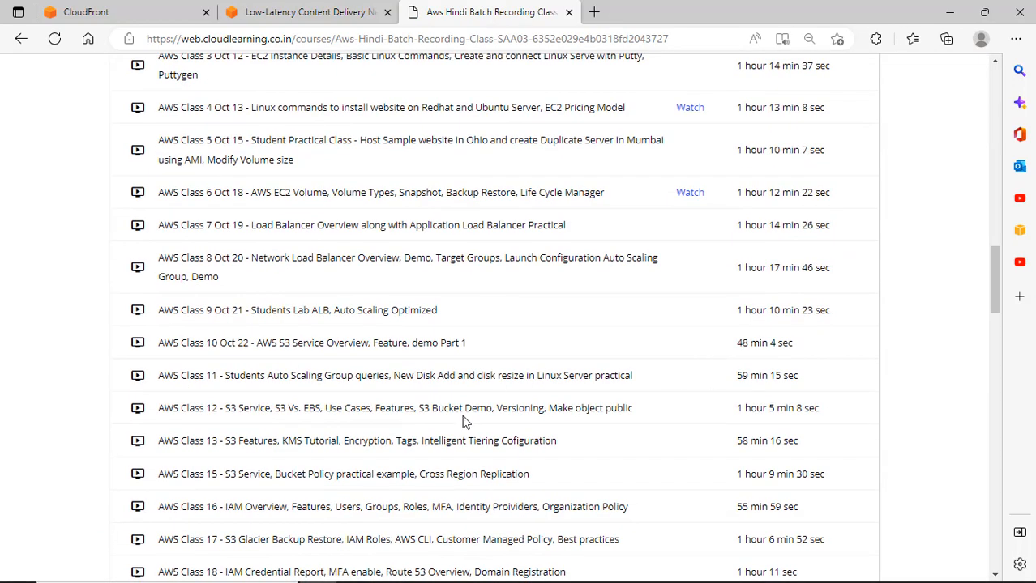
pyautogui.hotkey('ctrl', 'f')
pyautogui.write('cloud')
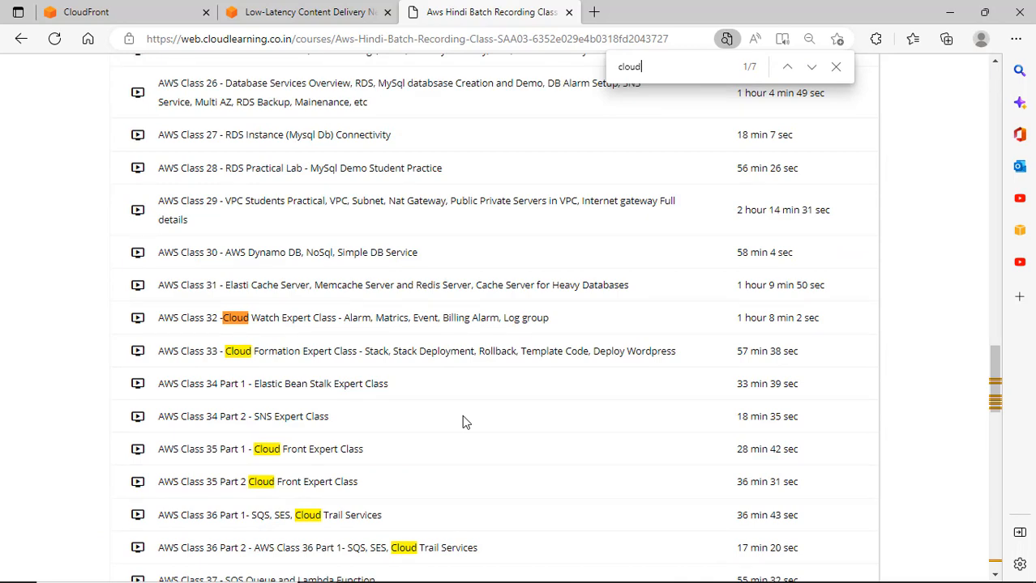
pyautogui.write('f')
pyautogui.press('BackSpace')
pyautogui.press('BackSpace')
pyautogui.press('BackSpace')
pyautogui.press('BackSpace')
pyautogui.press('BackSpace')
pyautogui.press('BackSpace')
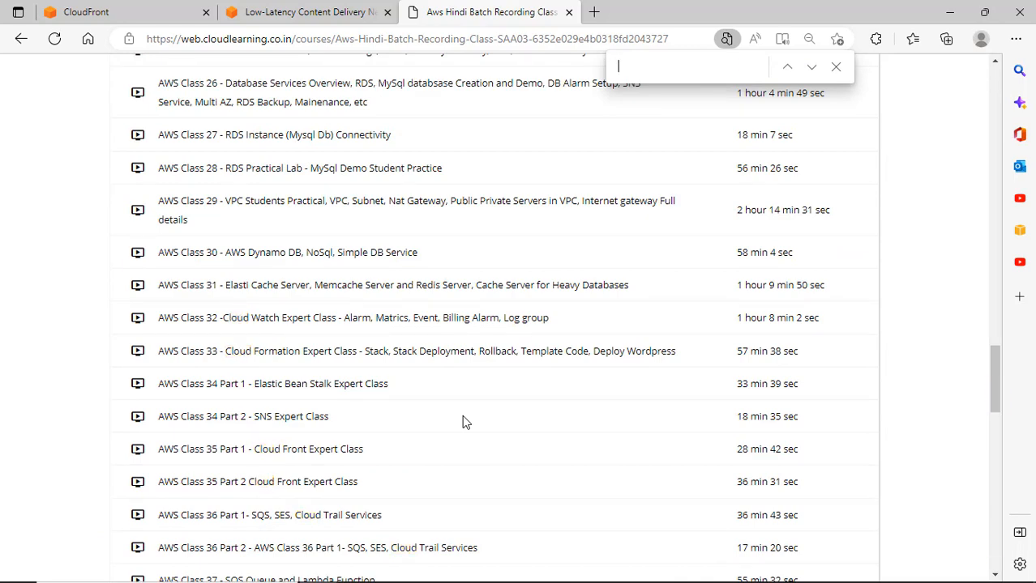
pyautogui.write('route')
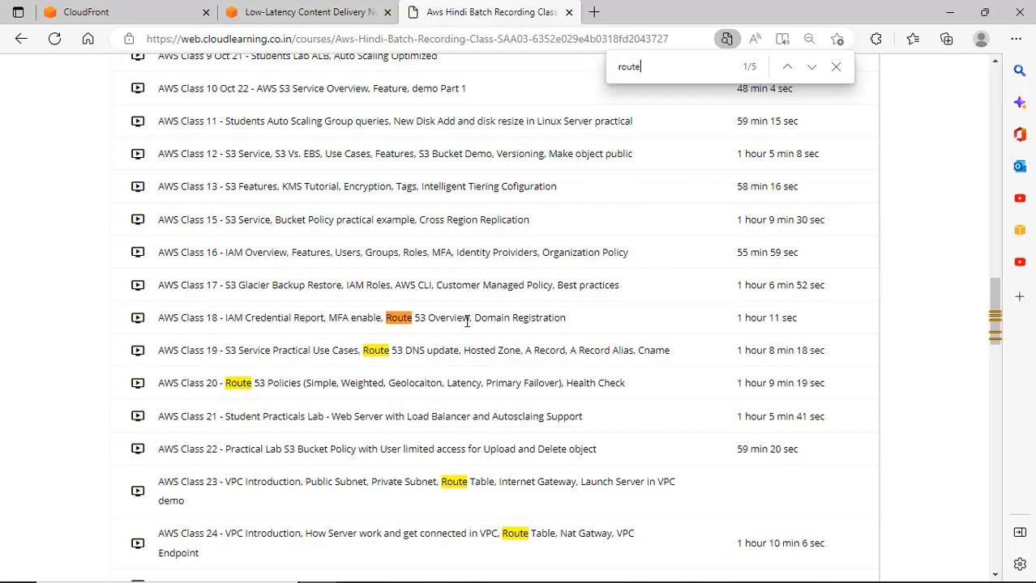
pyautogui.scroll(15, 467, 322)
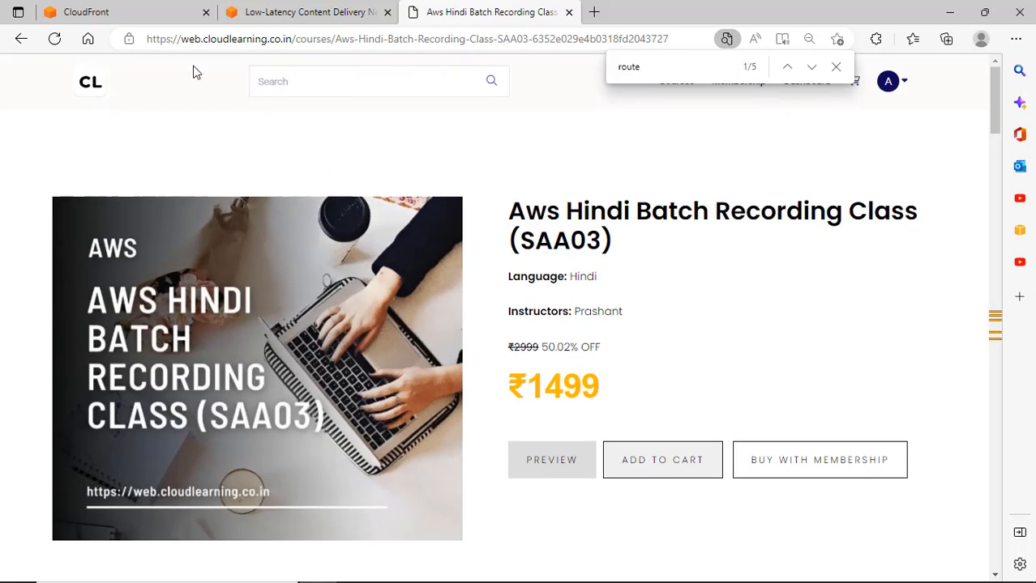
pyautogui.click(24, 39)
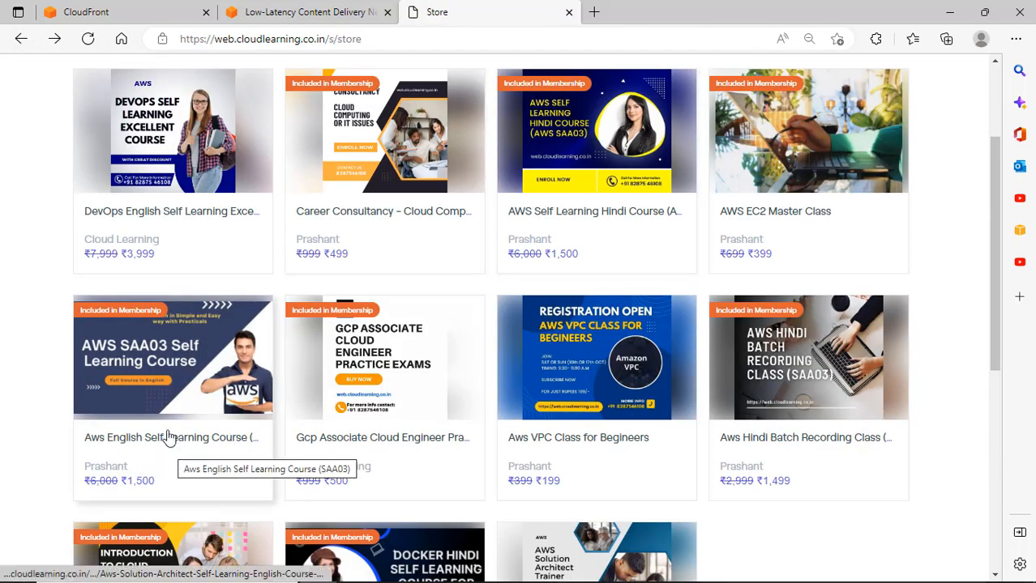
pyautogui.click(120, 16)
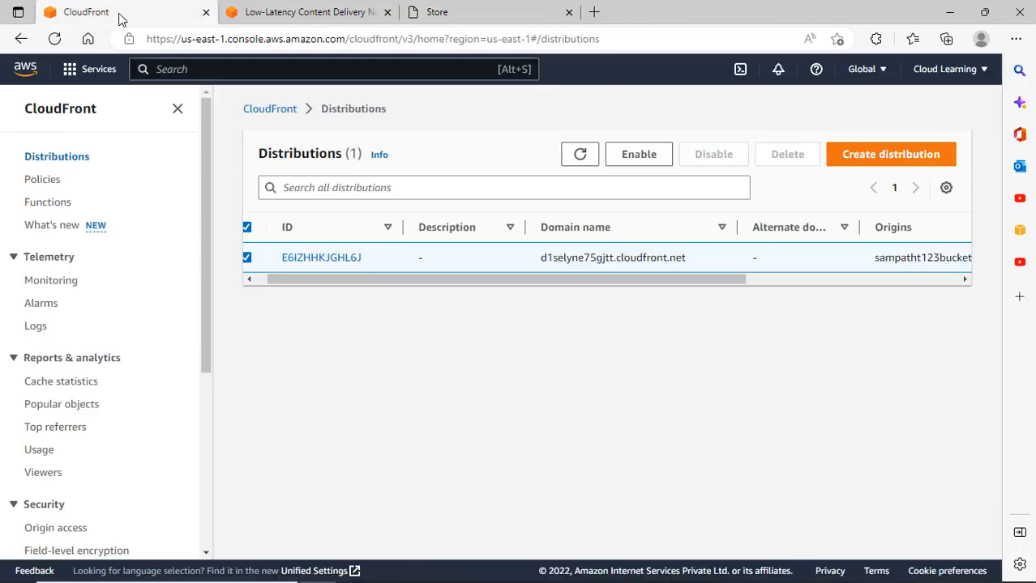
# Bring Notepad forward and set its font size to 18.
pyautogui.click(276, 12)
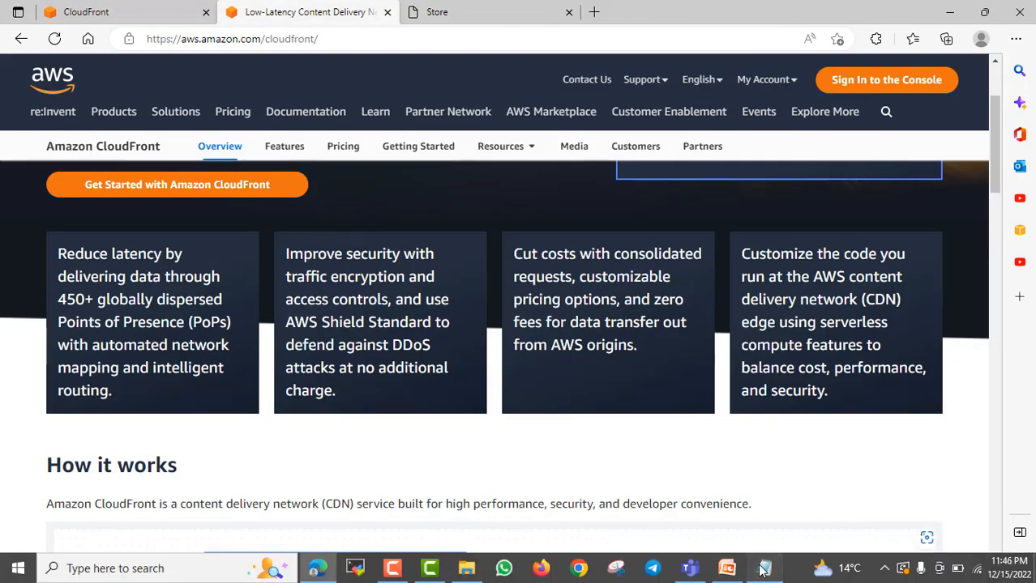
pyautogui.click(764, 568)
pyautogui.click(597, 151)
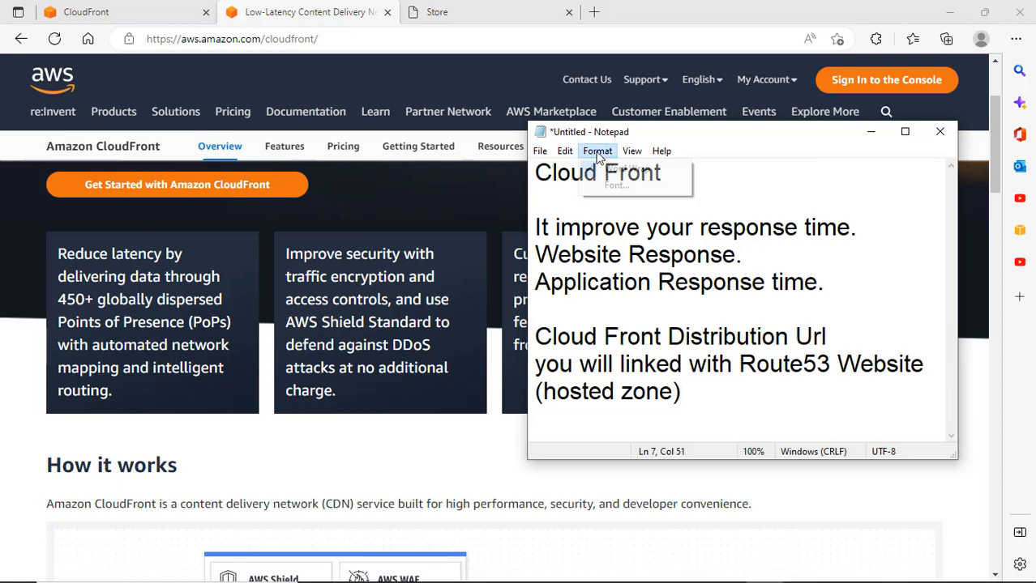
pyautogui.click(616, 185)
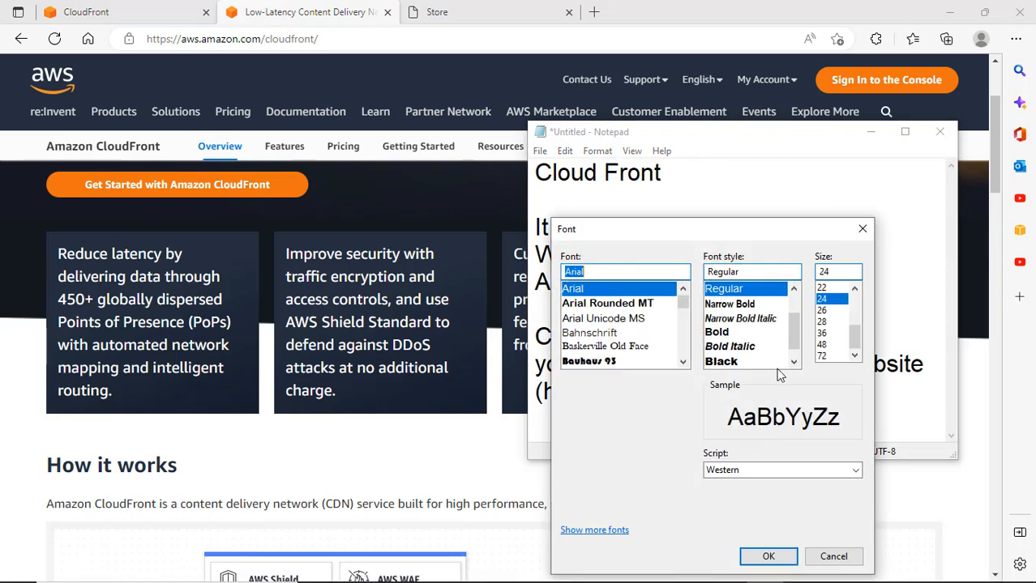
pyautogui.click(854, 289)
pyautogui.click(854, 289)
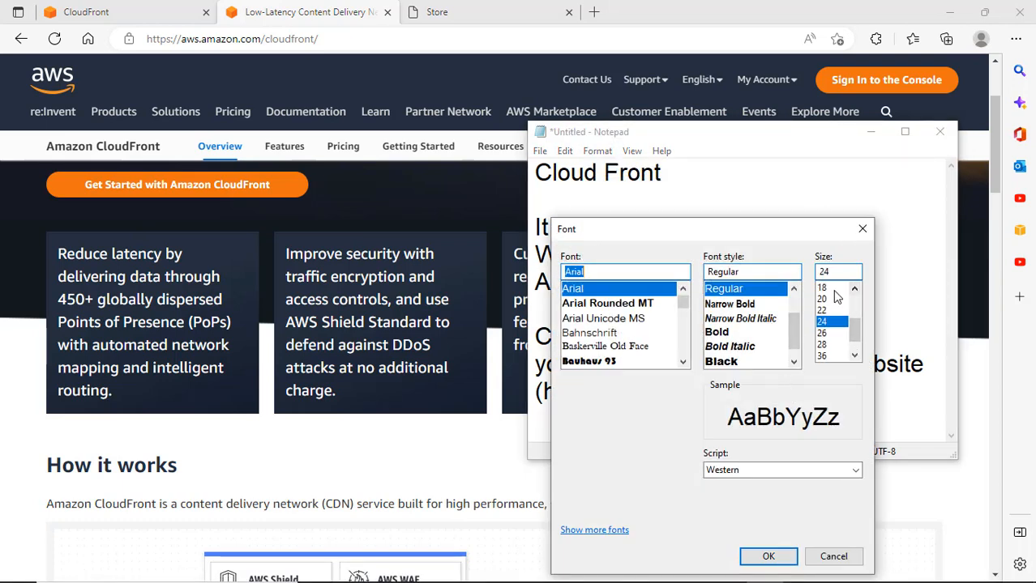
pyautogui.click(826, 288)
pyautogui.click(768, 557)
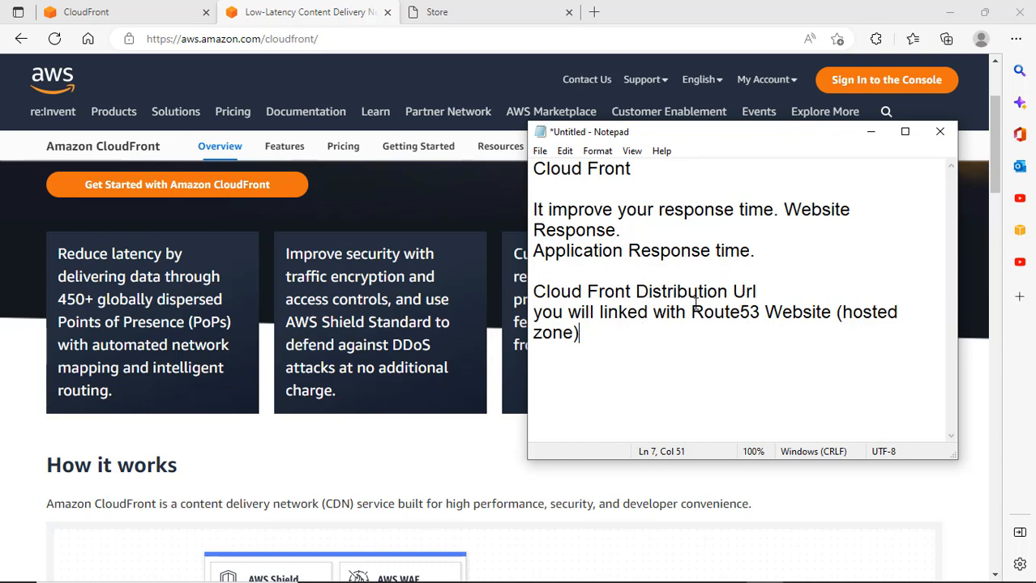
# Add the line 'Source - S3 Bucket / EC2 Load Balancer' and return to the CloudFront tab.
pyautogui.press('Return')
pyautogui.press('Return')
pyautogui.press('Return')
pyautogui.press('BackSpace')
pyautogui.write('Soure')
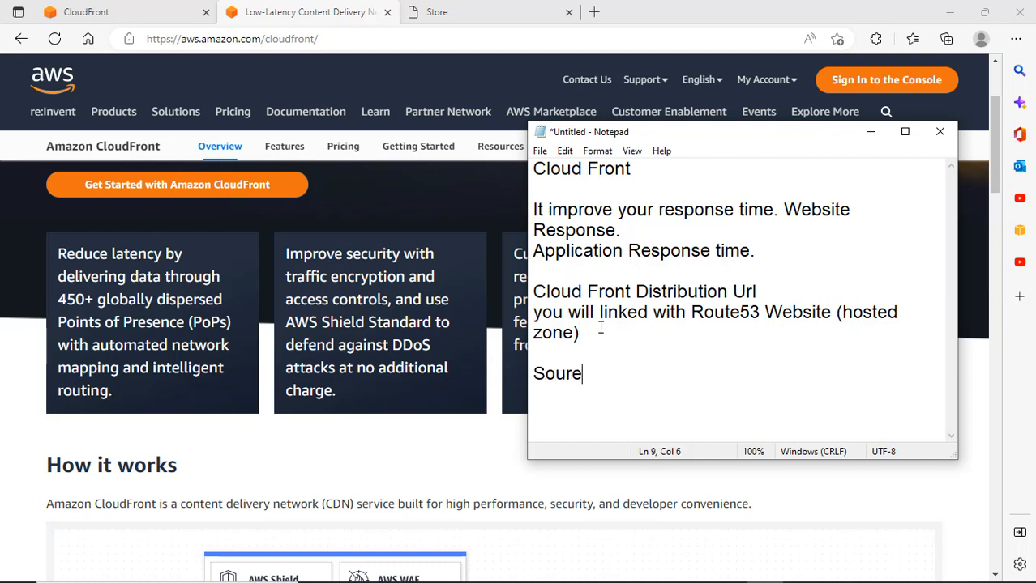
pyautogui.press('BackSpace')
pyautogui.write('ce - S3 Bucket')
pyautogui.press('Return')
pyautogui.press('BackSpace')
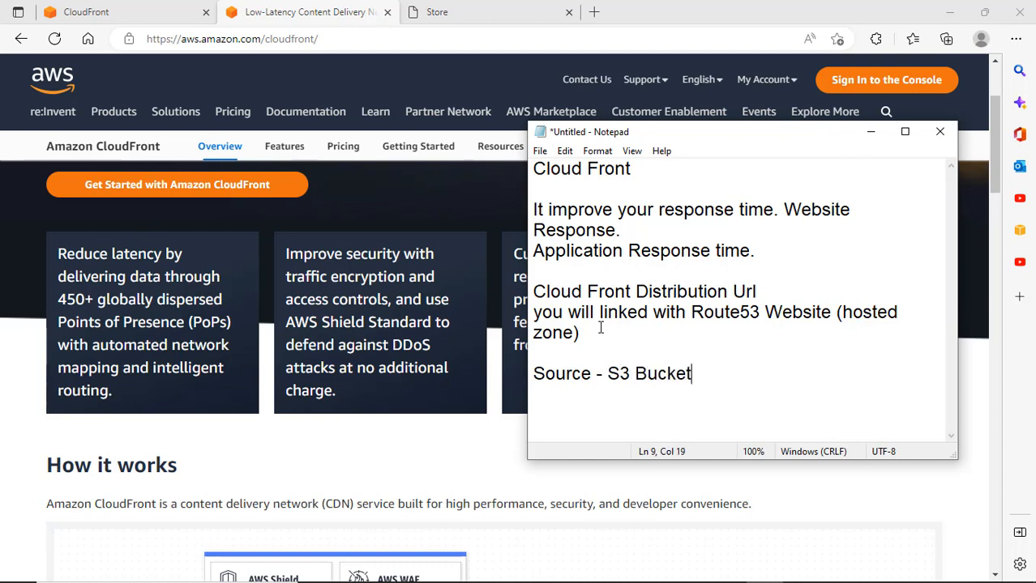
pyautogui.write('/ EC2Lo')
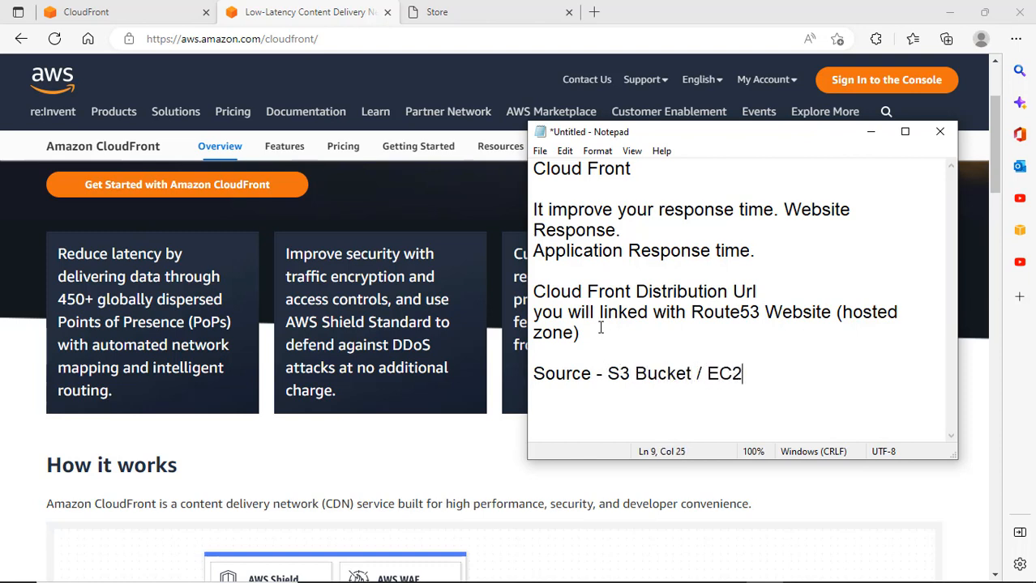
pyautogui.press('BackSpace')
pyautogui.press('BackSpace')
pyautogui.write('Load Bal')
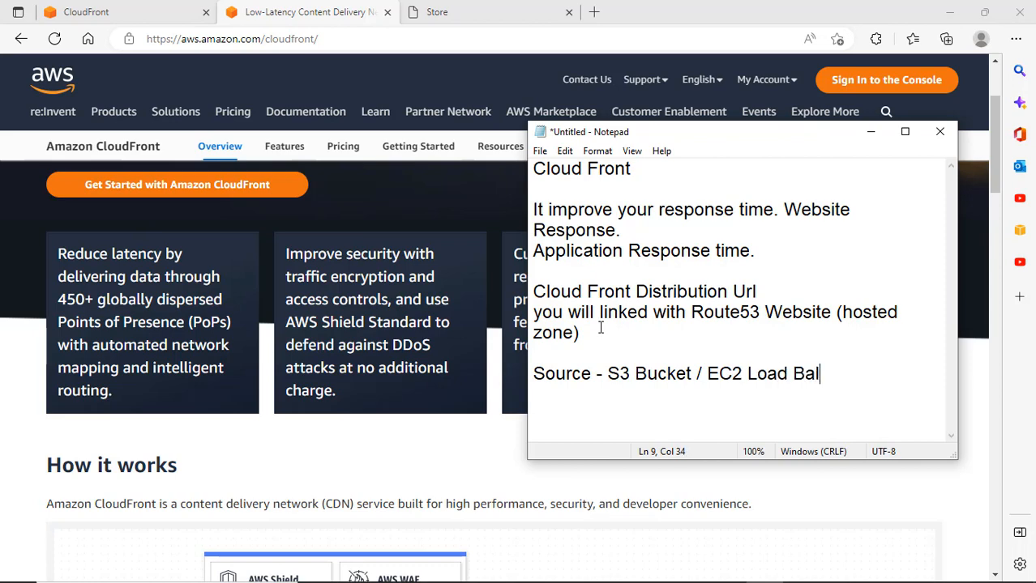
pyautogui.write('ancer')
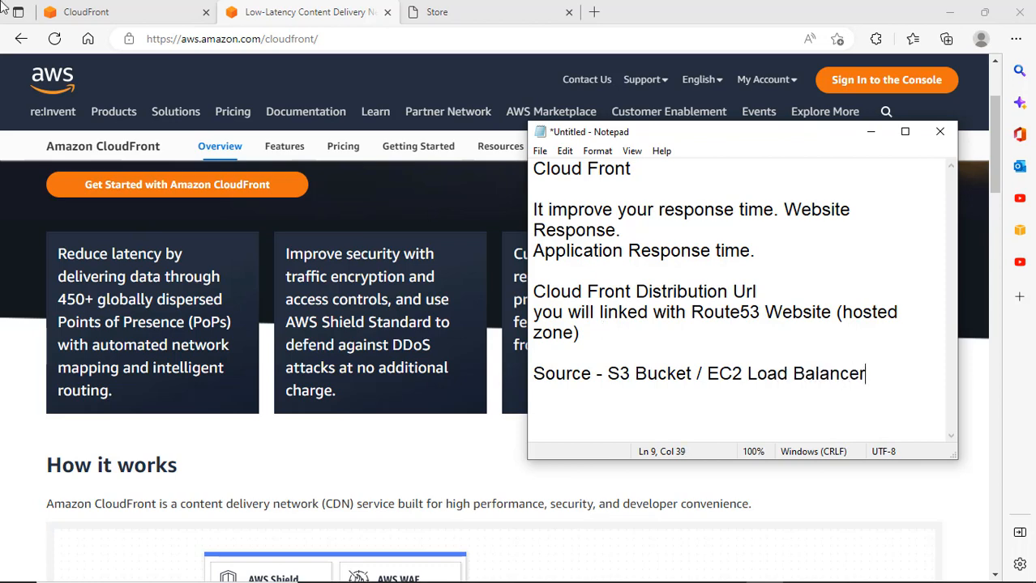
pyautogui.click(48, 12)
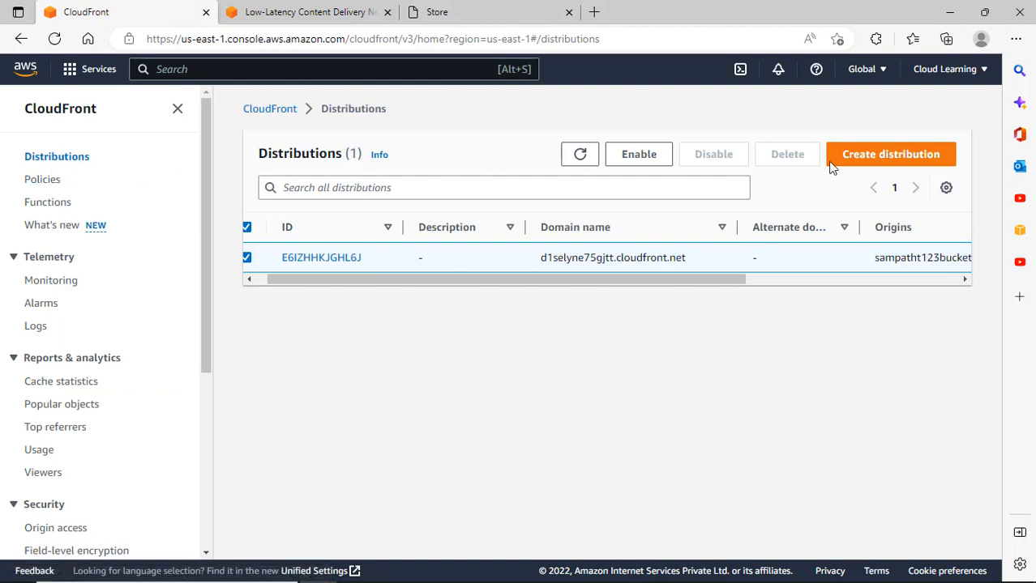
# Back out of the Create distribution form and scroll the CloudFront welcome page to benefits and pricing.
pyautogui.click(866, 155)
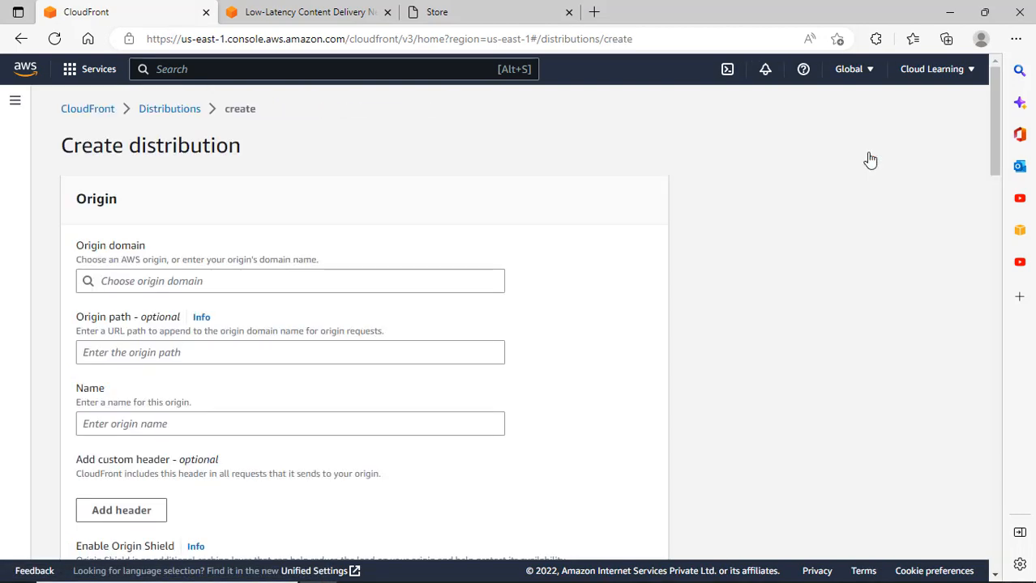
pyautogui.click(86, 111)
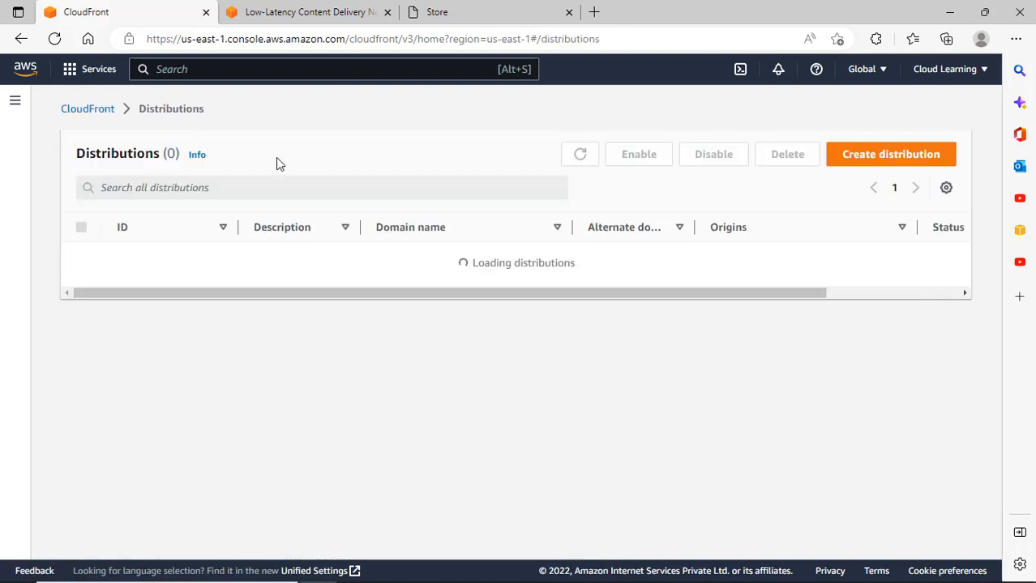
pyautogui.click(81, 109)
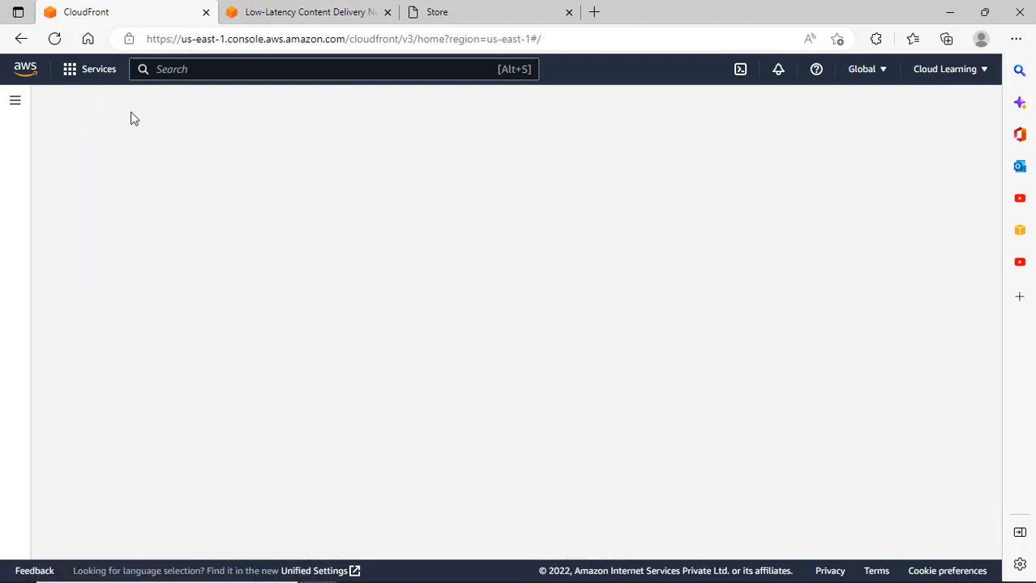
pyautogui.click(16, 105)
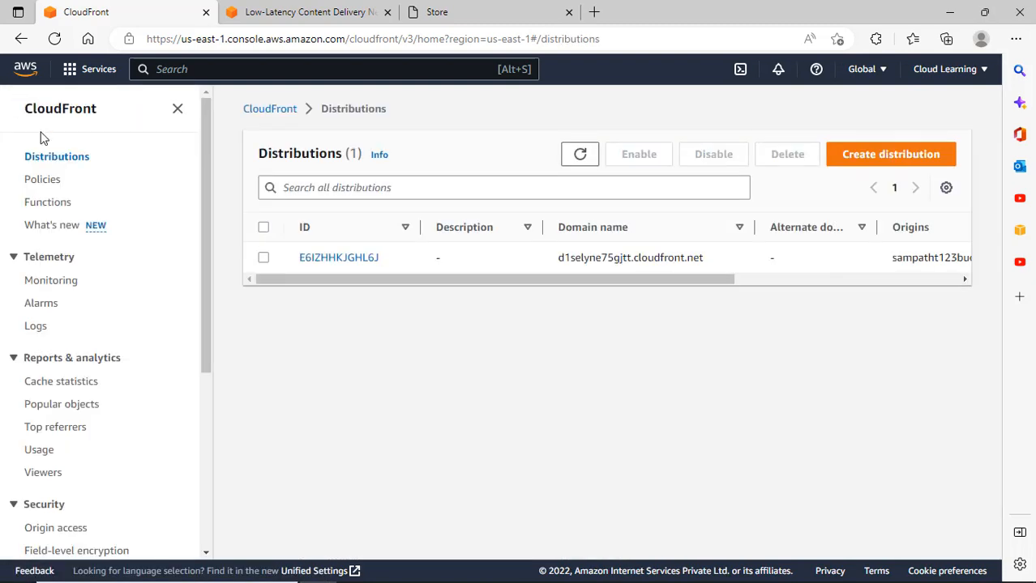
pyautogui.click(77, 117)
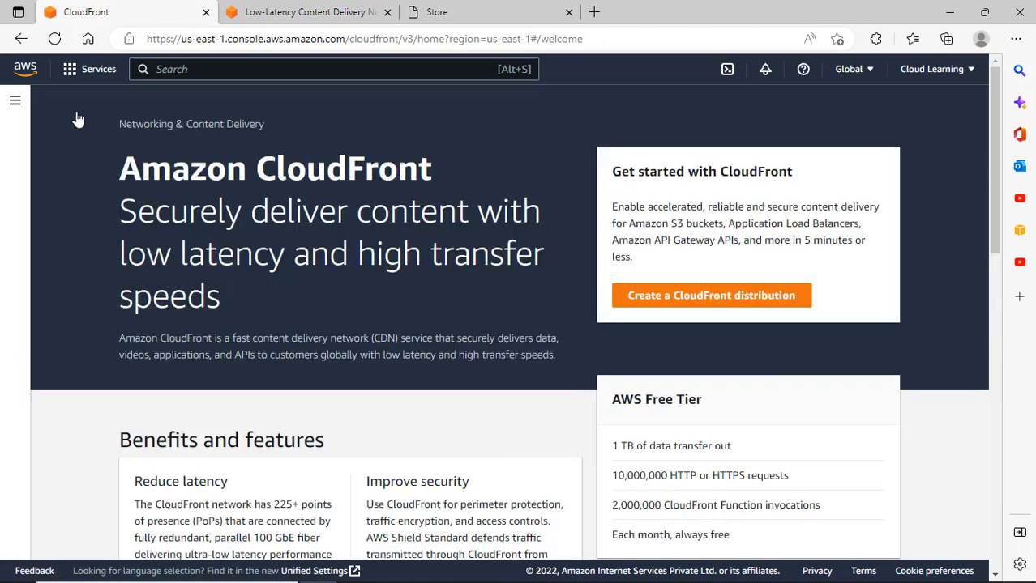
pyautogui.scroll(-3, 530, 302)
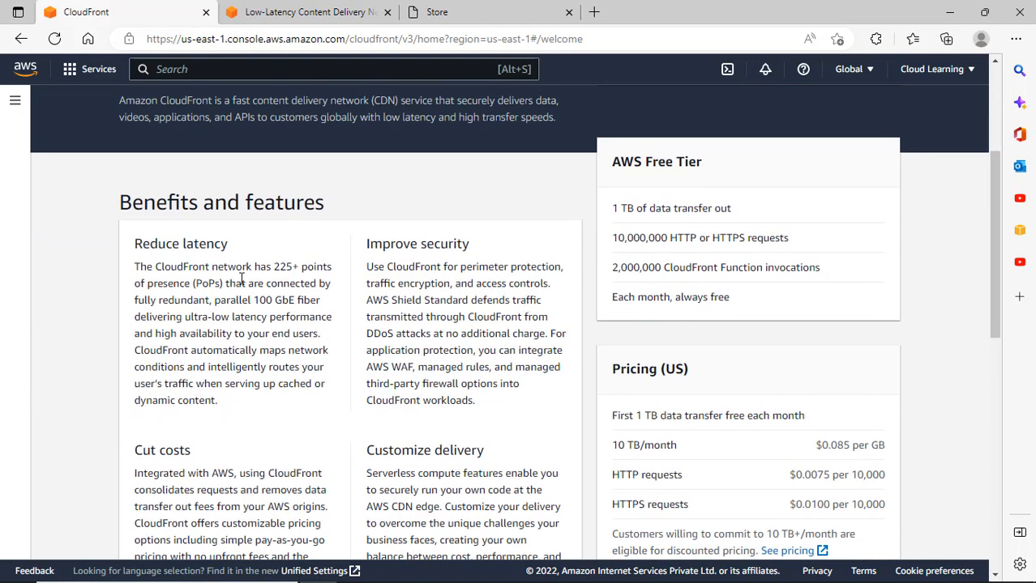
pyautogui.scroll(-1, 261, 280)
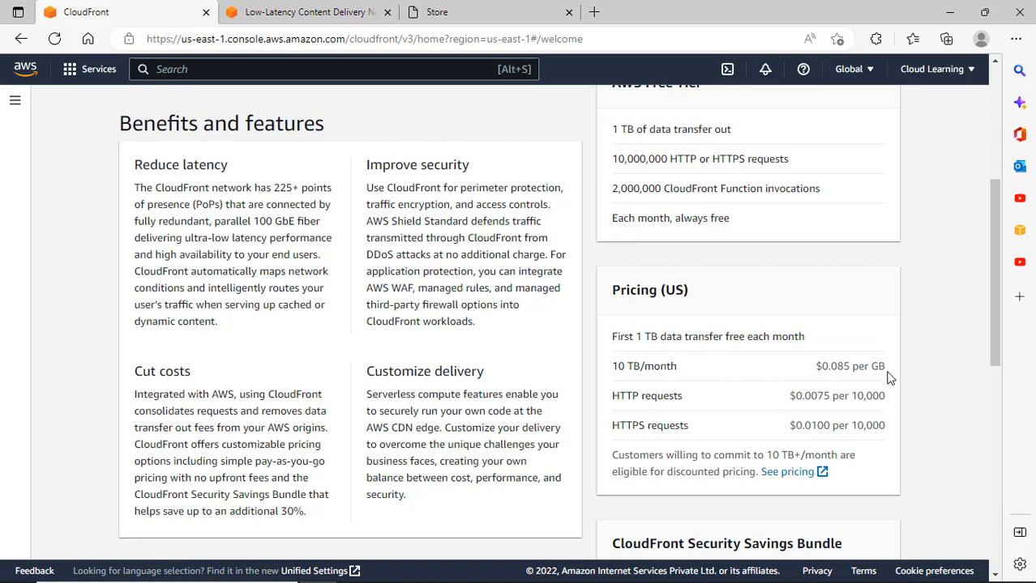
pyautogui.moveTo(888, 377); pyautogui.dragTo(817, 378)
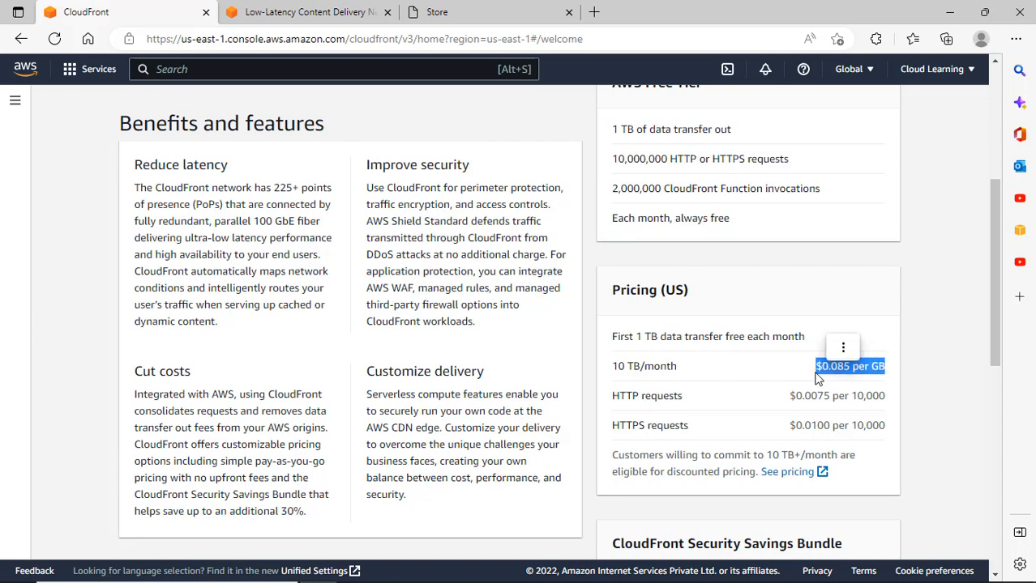
pyautogui.moveTo(886, 398); pyautogui.dragTo(864, 409)
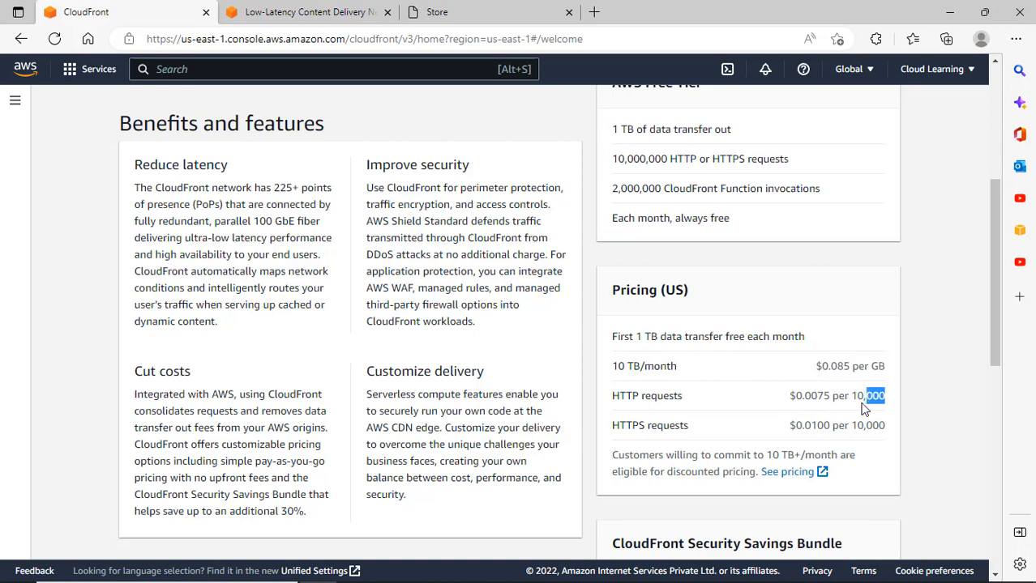
pyautogui.moveTo(789, 397); pyautogui.dragTo(835, 399)
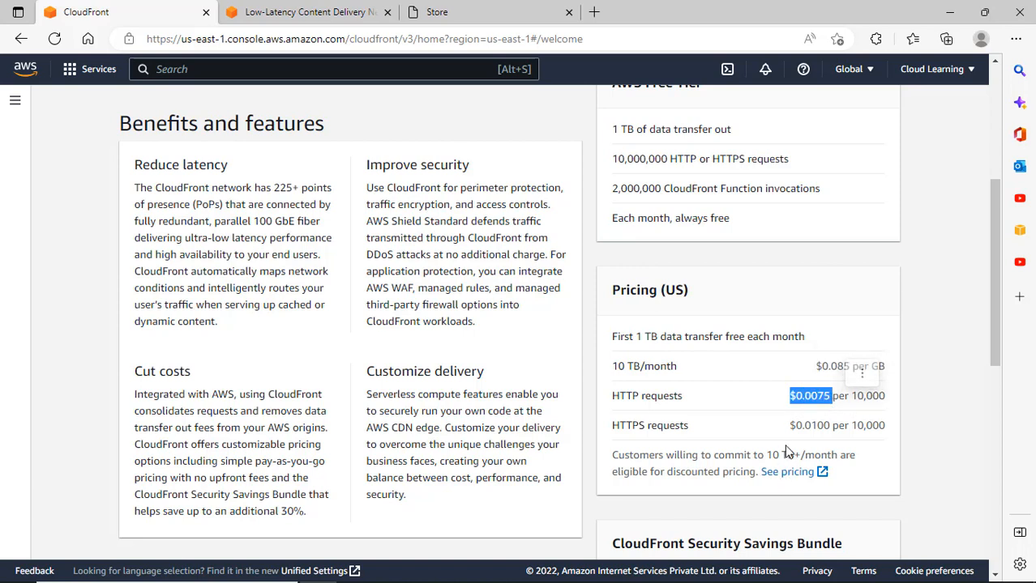
pyautogui.moveTo(789, 427); pyautogui.dragTo(872, 427)
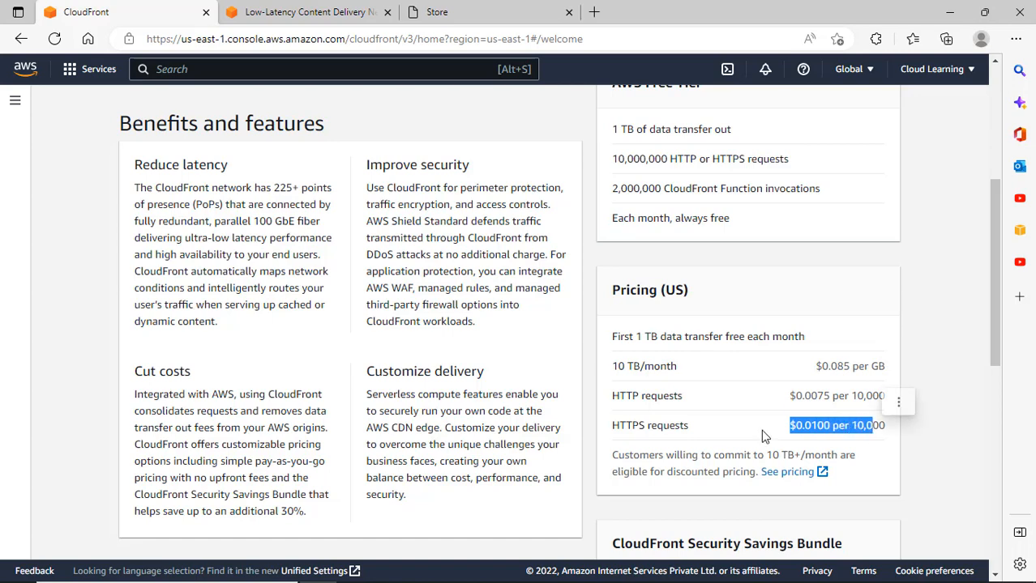
pyautogui.moveTo(627, 366); pyautogui.dragTo(737, 431)
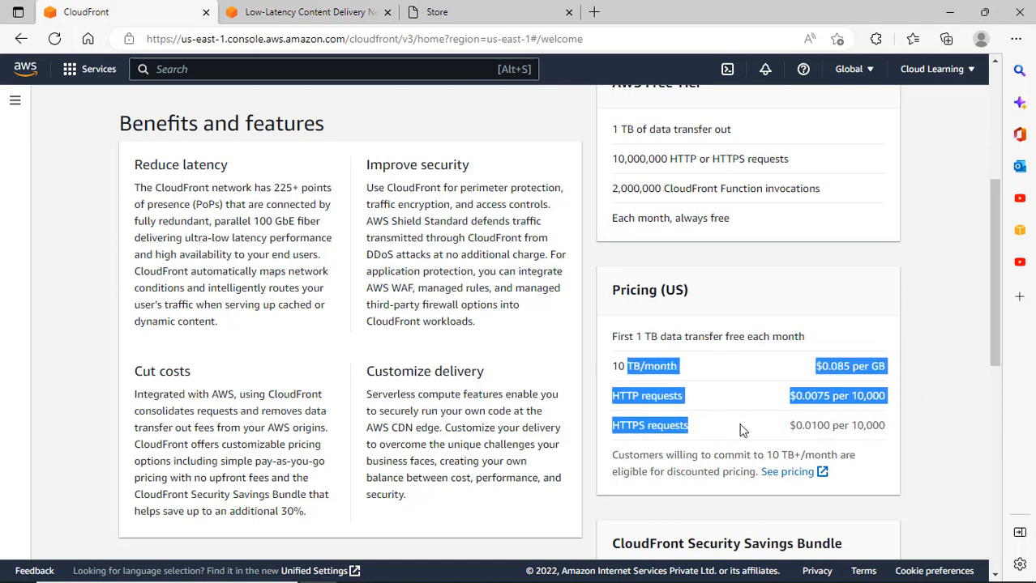
pyautogui.scroll(2, 740, 430)
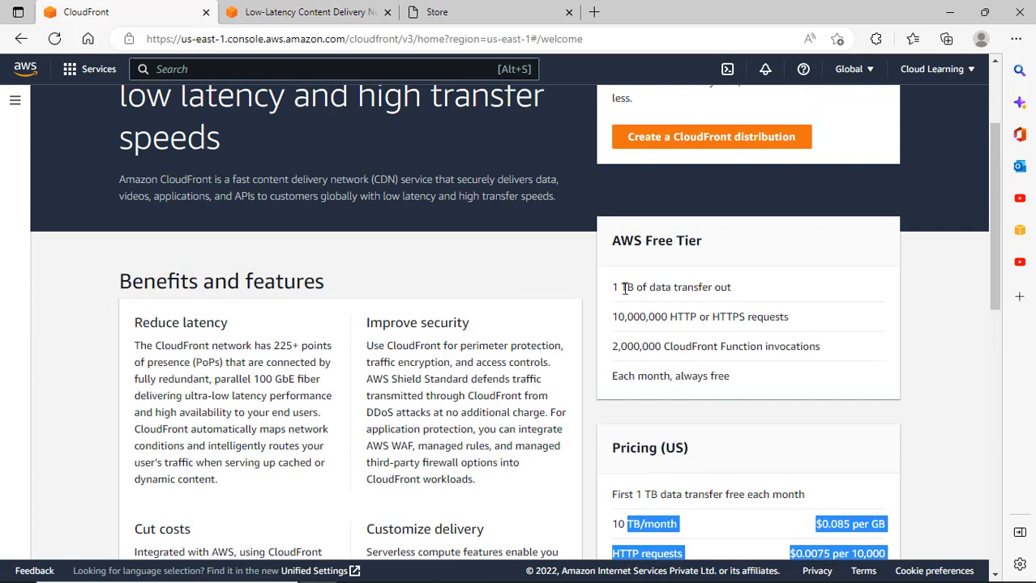
pyautogui.moveTo(621, 287); pyautogui.dragTo(723, 287)
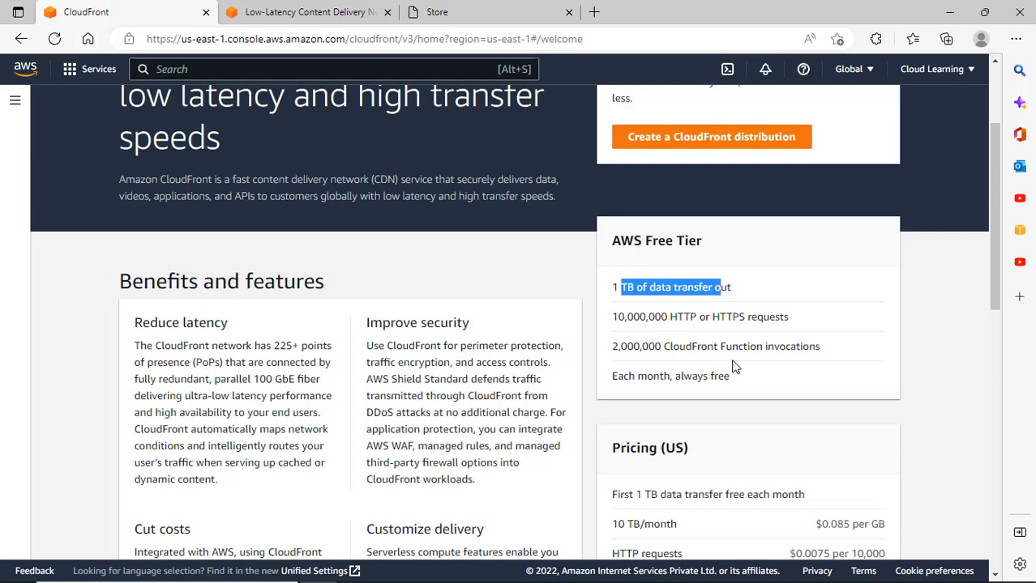
pyautogui.scroll(-1, 732, 369)
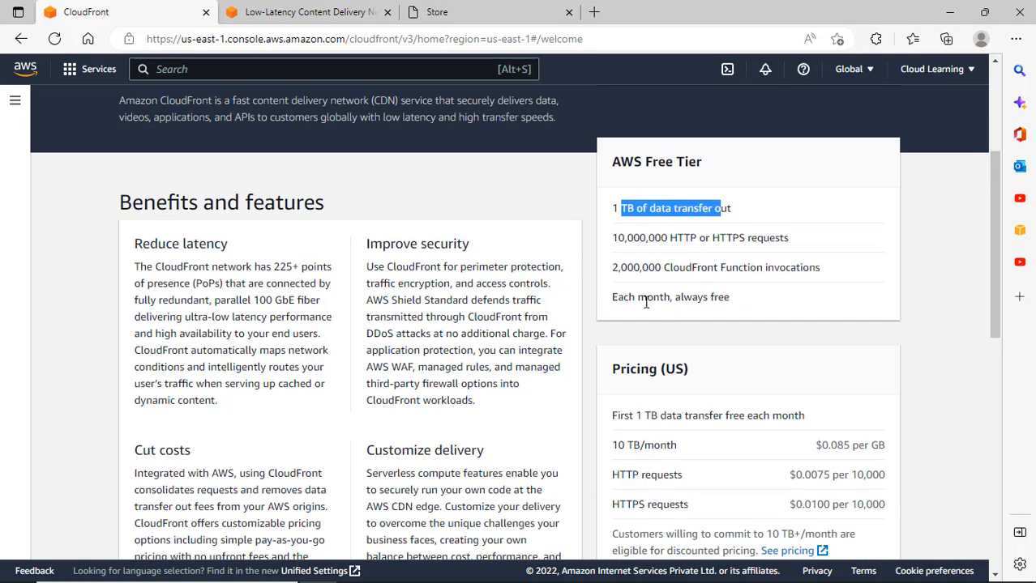
pyautogui.moveTo(698, 298); pyautogui.dragTo(721, 303)
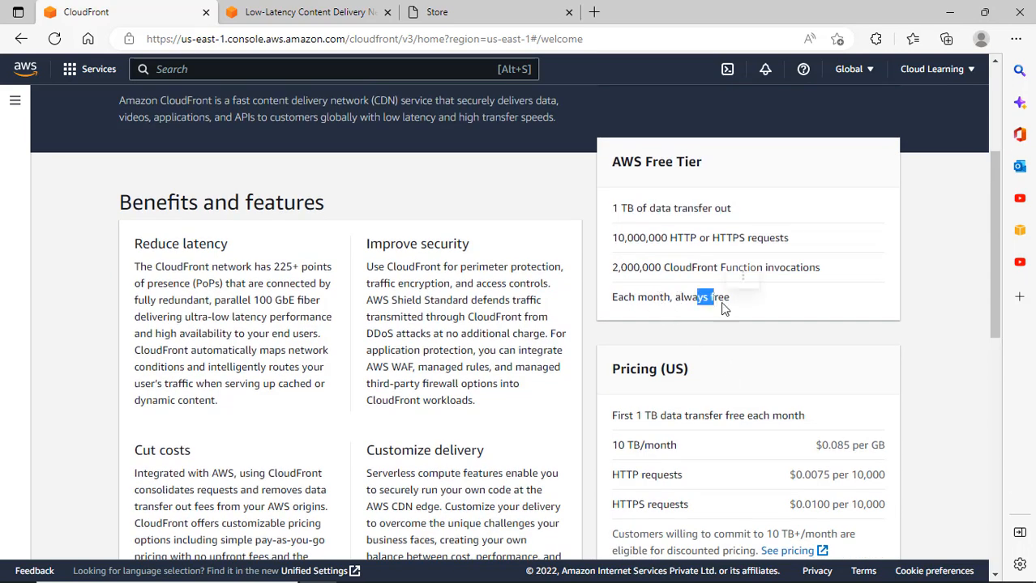
pyautogui.click(745, 310)
pyautogui.moveTo(625, 314); pyautogui.dragTo(617, 273)
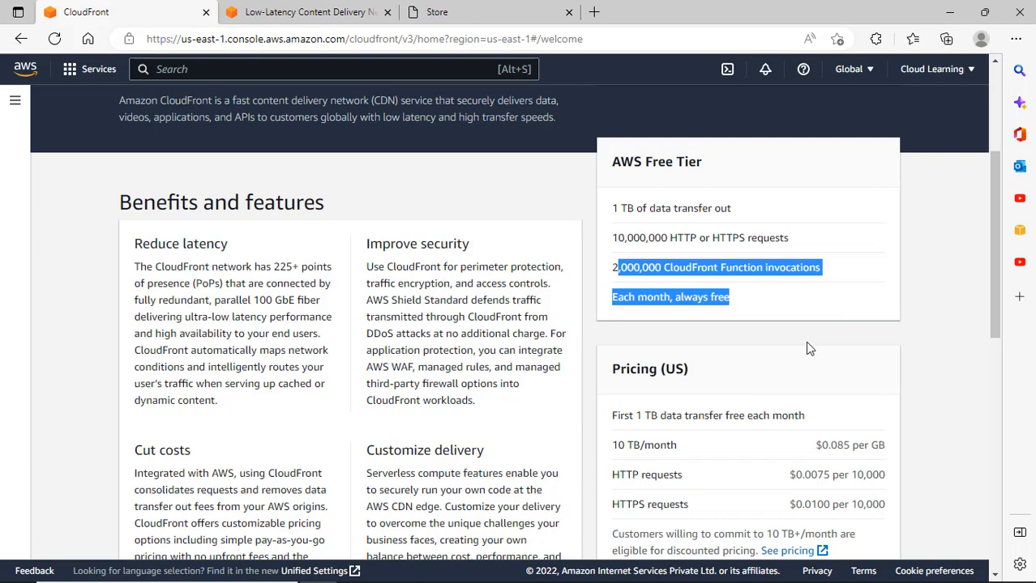
pyautogui.scroll(-2, 811, 347)
pyautogui.scroll(-3, 826, 345)
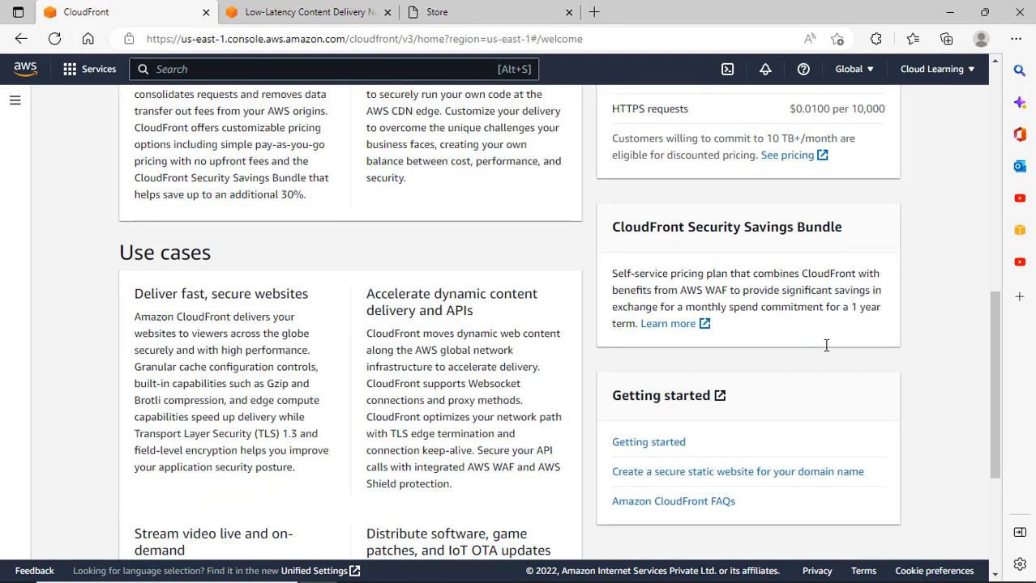
# Read the welcome page, highlighting the 'Stream video live and on-demand' and 'Deliver fast, secure websites' headings and 'APIs'.
pyautogui.scroll(-2, 825, 347)
pyautogui.scroll(1, 826, 352)
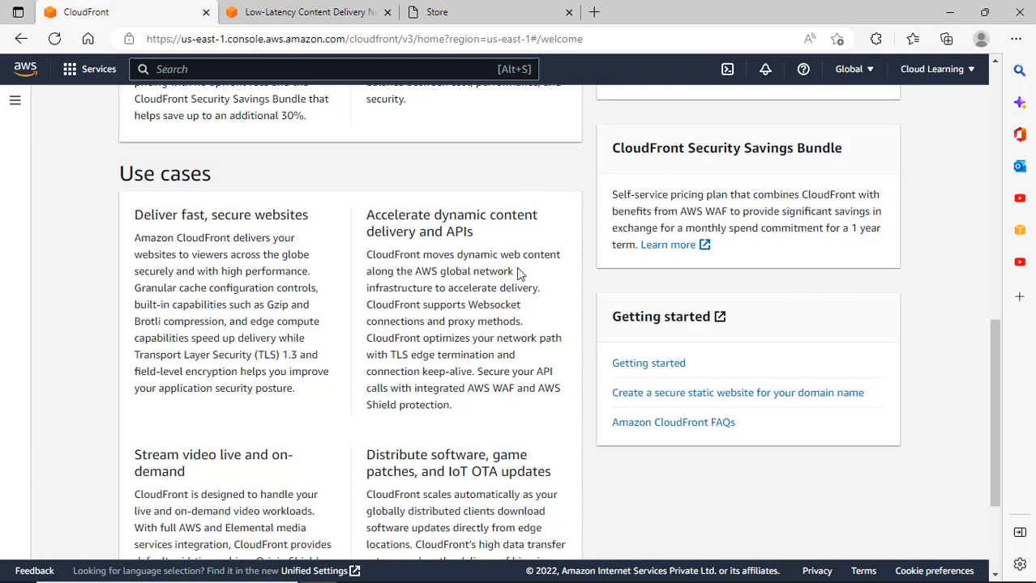
pyautogui.scroll(-2, 485, 323)
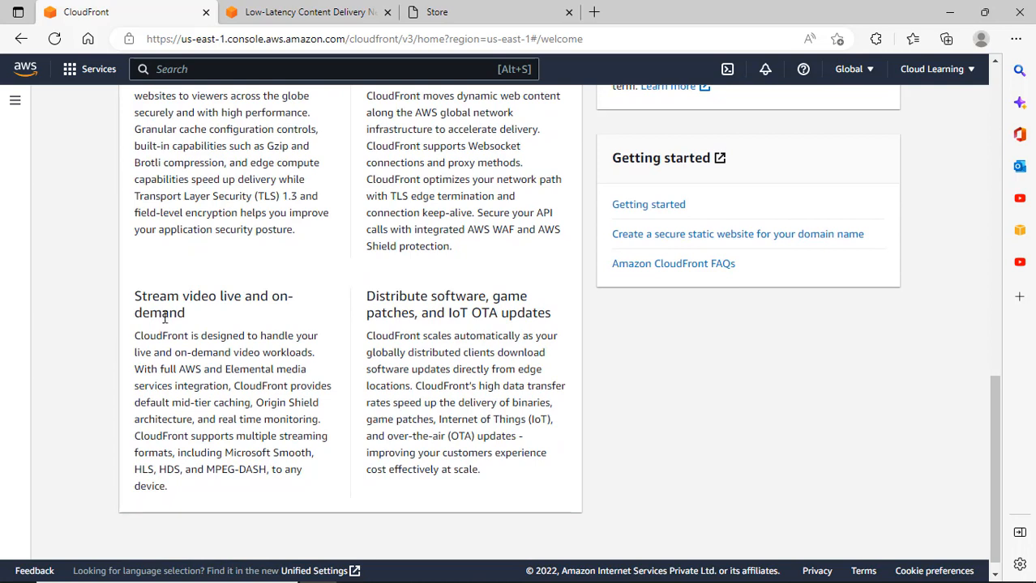
pyautogui.moveTo(192, 319); pyautogui.dragTo(160, 297)
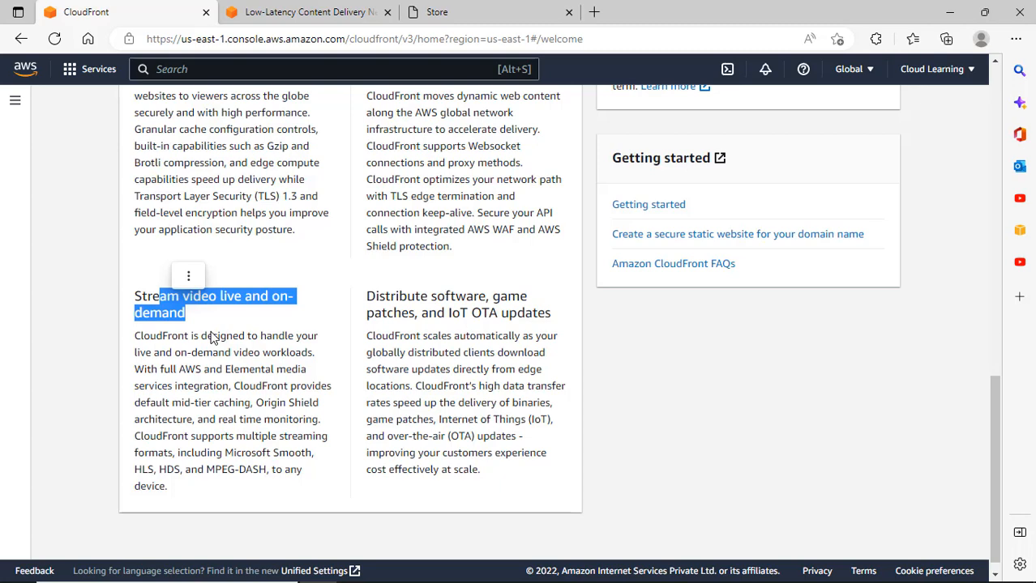
pyautogui.scroll(2, 267, 338)
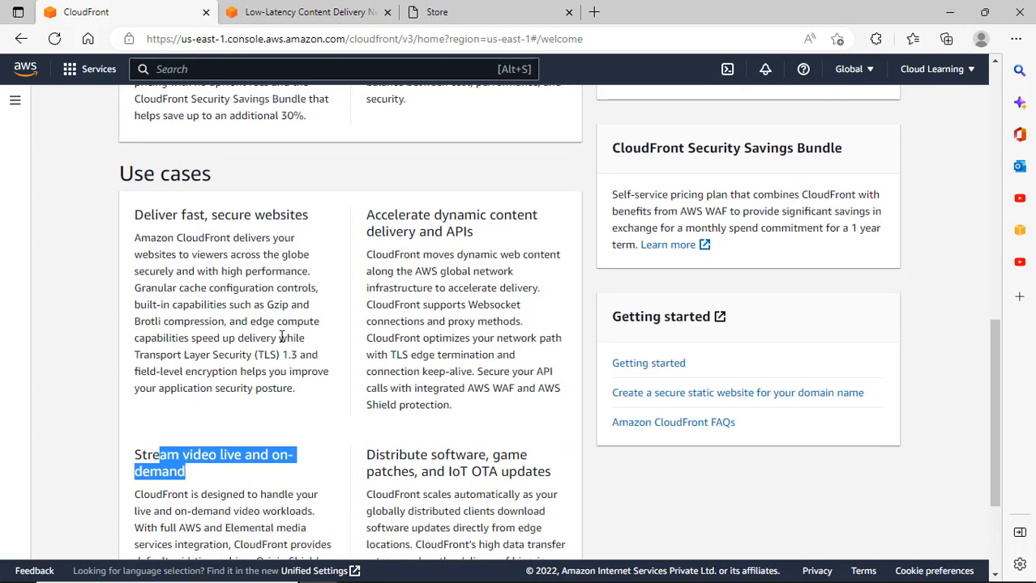
pyautogui.click(282, 272)
pyautogui.moveTo(178, 214); pyautogui.dragTo(244, 216)
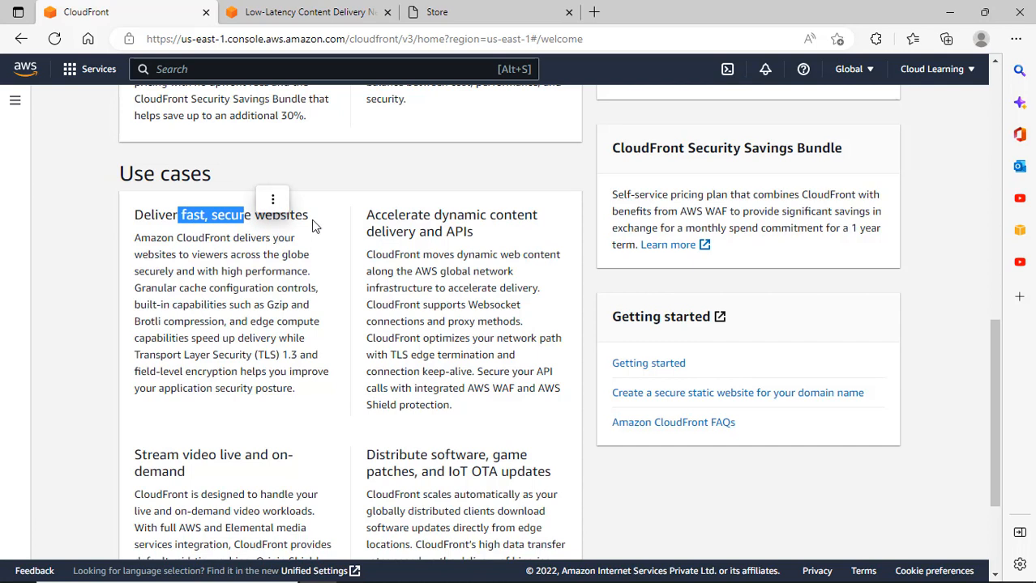
pyautogui.doubleClick(459, 232)
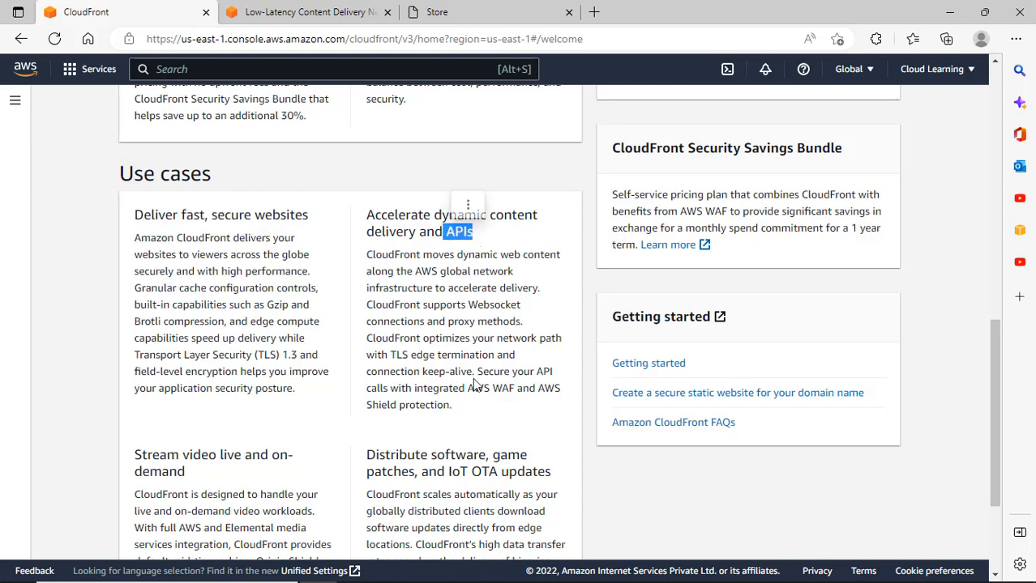
# Scroll through the welcome page again and begin creating a CloudFront distribution.
pyautogui.scroll(-2, 475, 314)
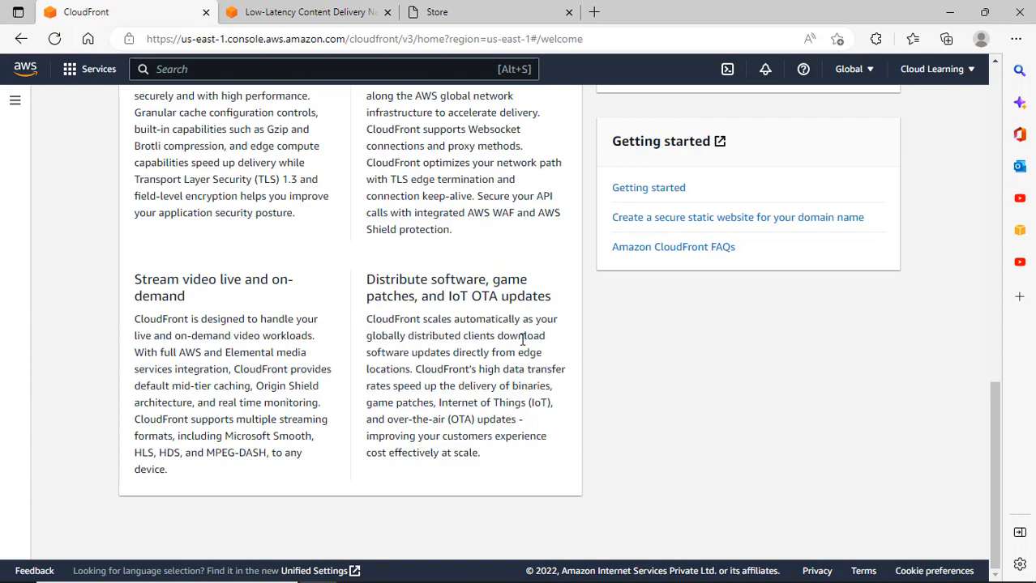
pyautogui.scroll(2, 531, 338)
pyautogui.scroll(3, 532, 338)
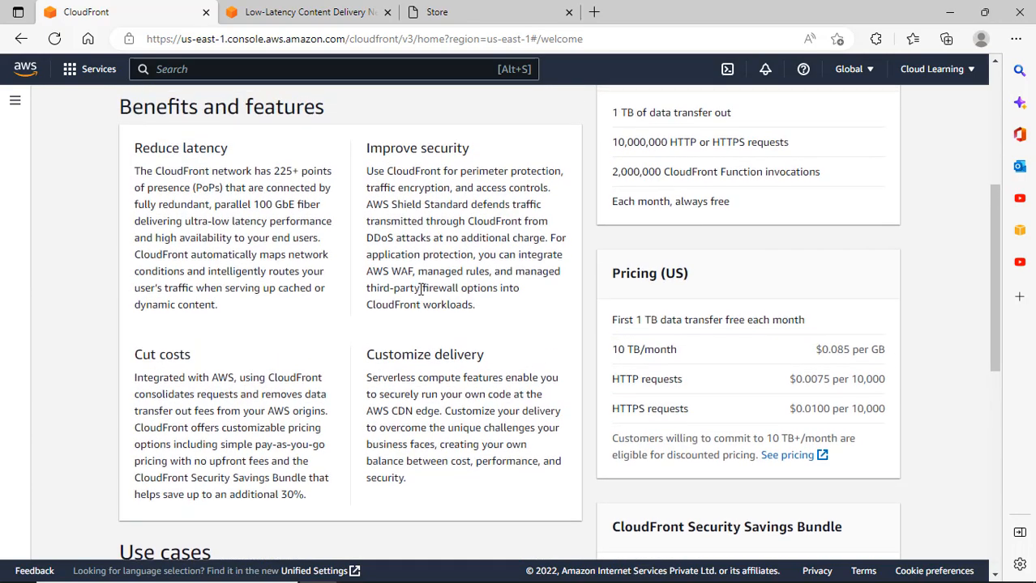
pyautogui.scroll(2, 421, 289)
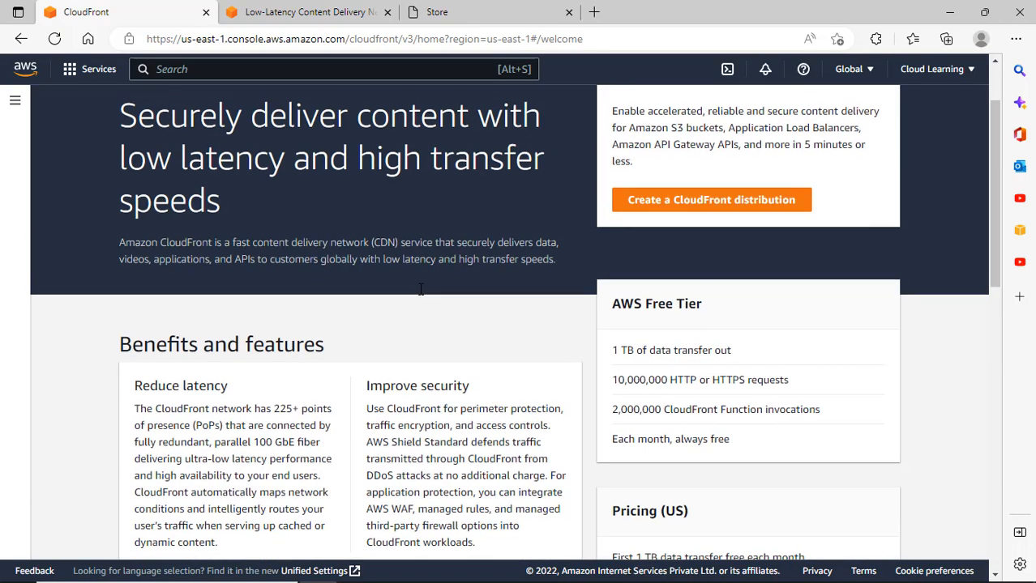
pyautogui.scroll(-2, 421, 289)
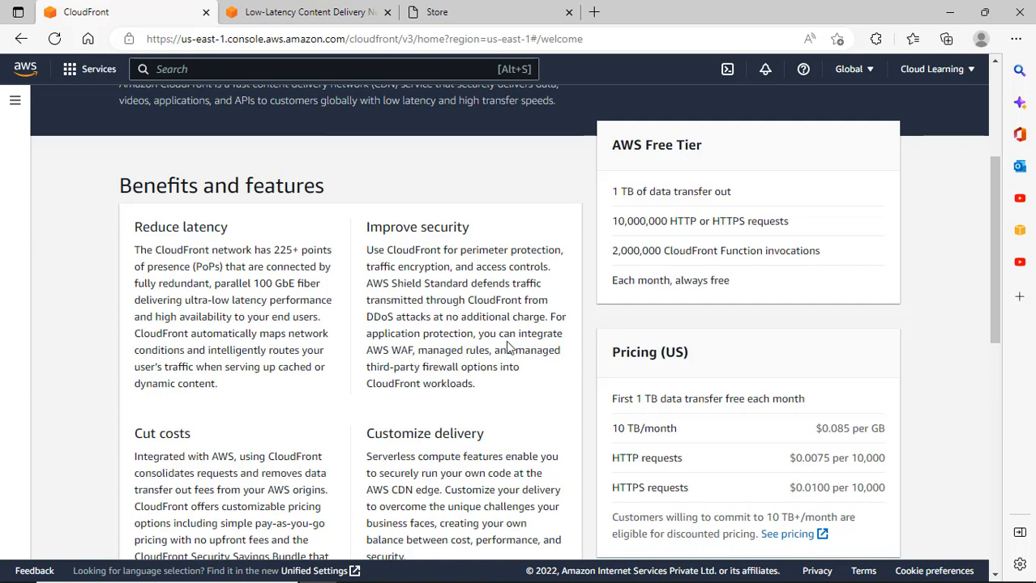
pyautogui.scroll(2, 519, 347)
pyautogui.scroll(-1, 522, 346)
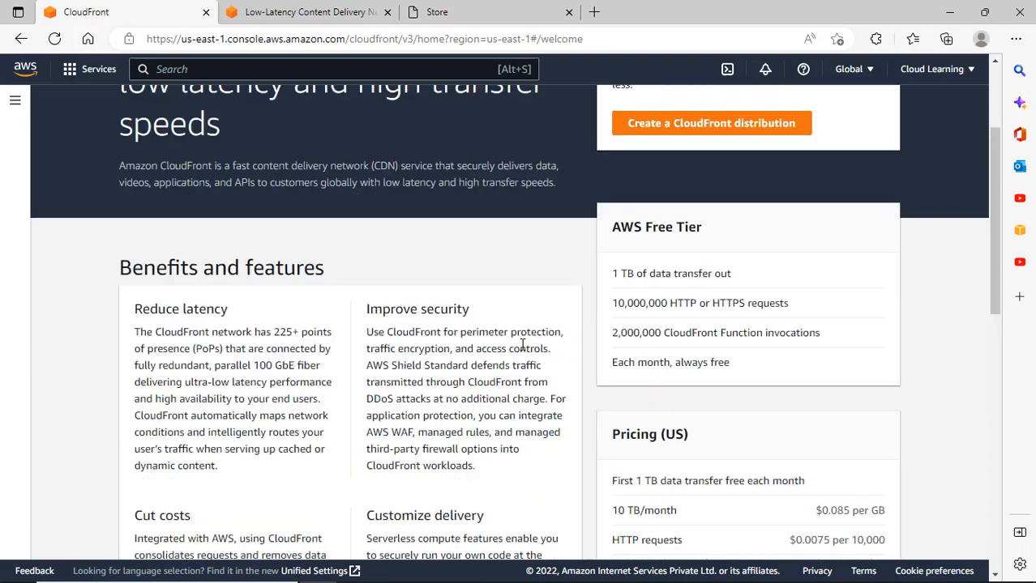
pyautogui.scroll(-1, 522, 346)
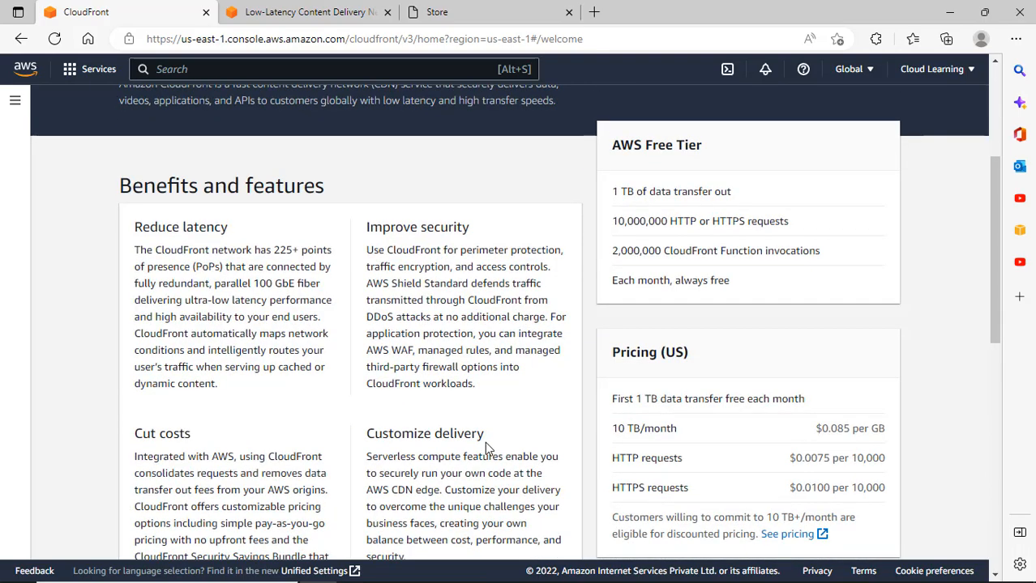
pyautogui.scroll(3, 485, 441)
pyautogui.scroll(-3, 485, 441)
pyautogui.scroll(3, 484, 441)
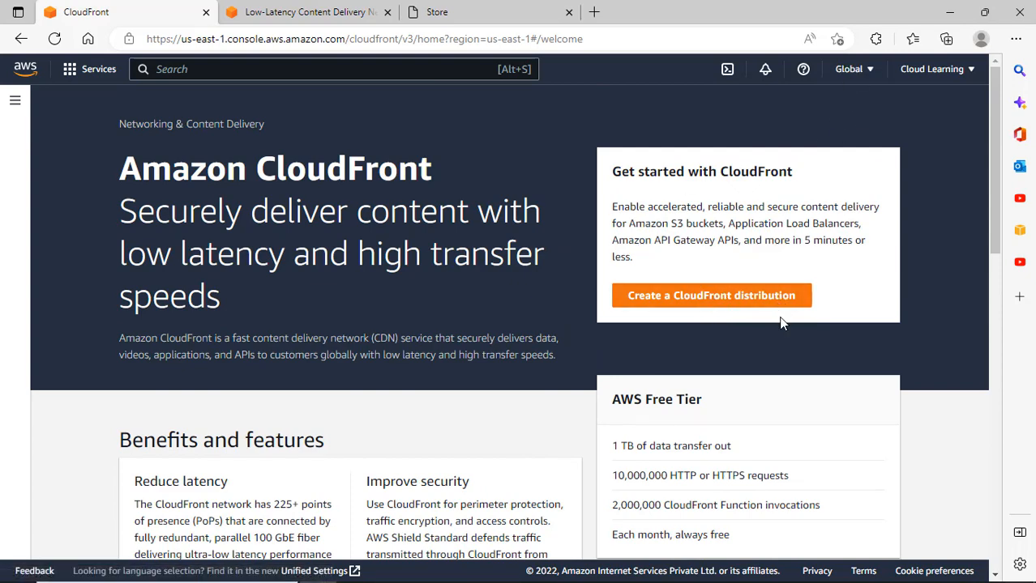
pyautogui.click(768, 297)
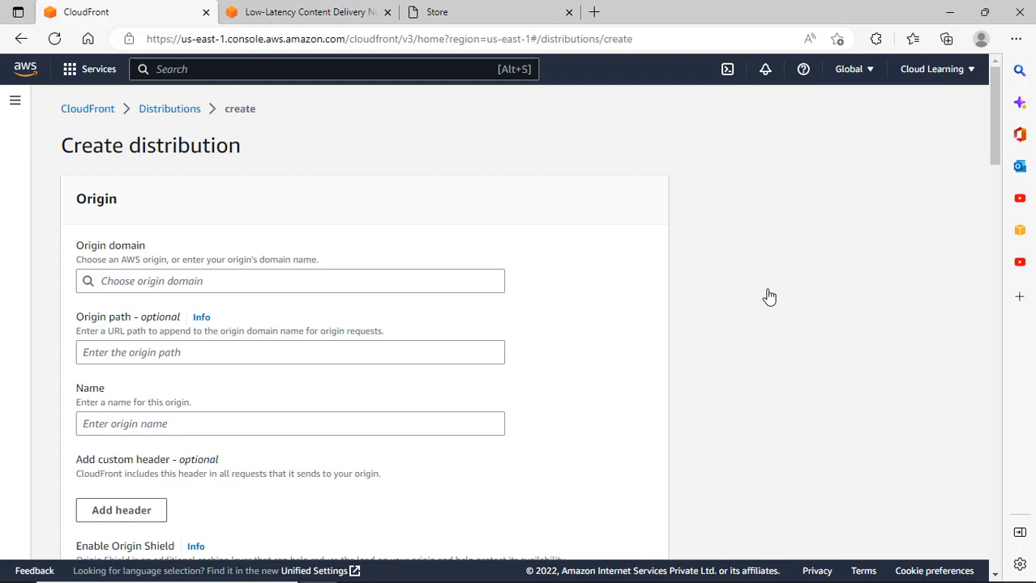
# Scroll to the Origin section and open the Origin domain dropdown of S3 buckets and load balancer.
pyautogui.scroll(-2, 409, 273)
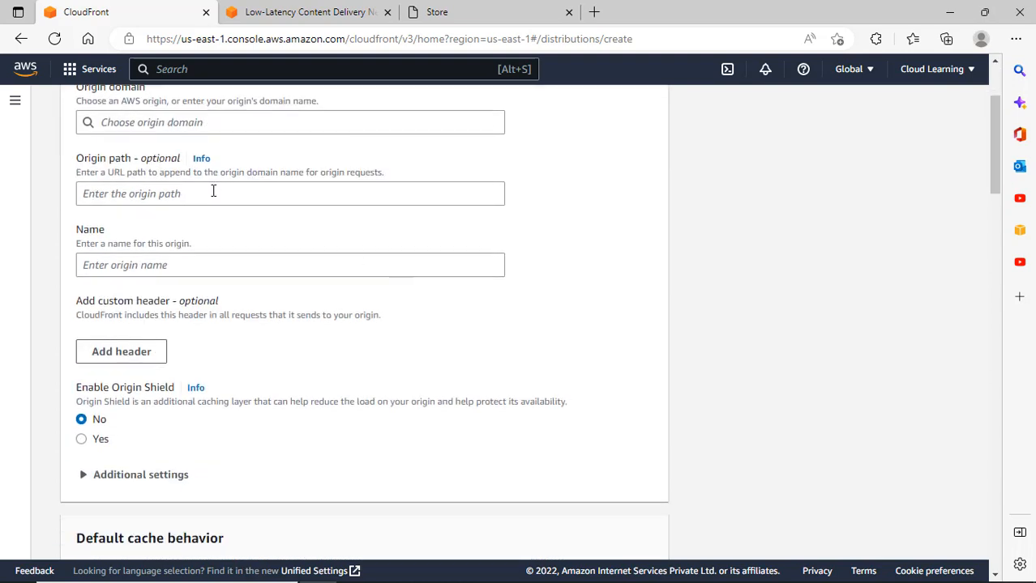
pyautogui.click(175, 122)
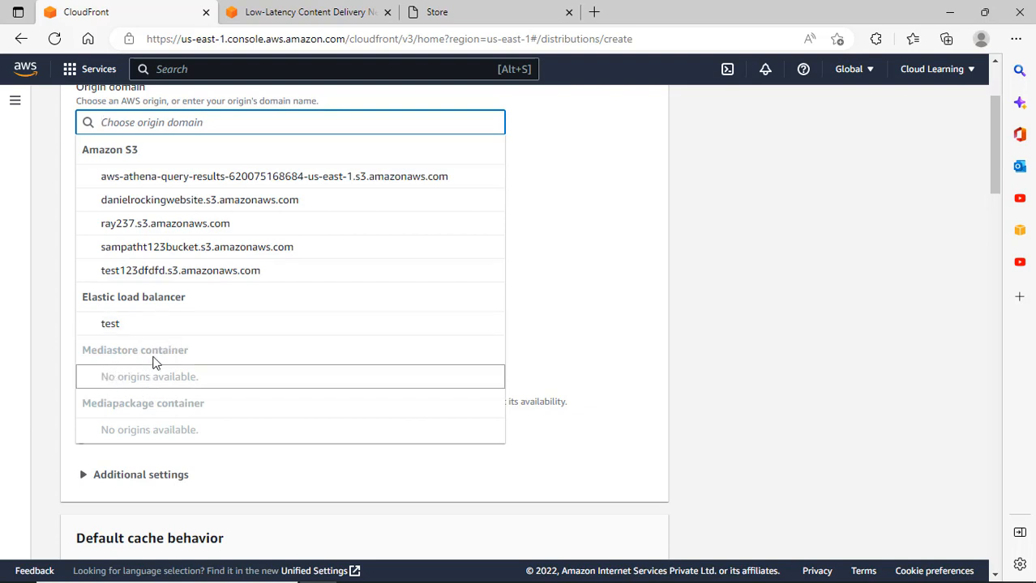
# Search 'mediastore' and open AWS Elemental MediaStore in a new tab to view it.
pyautogui.click(192, 69)
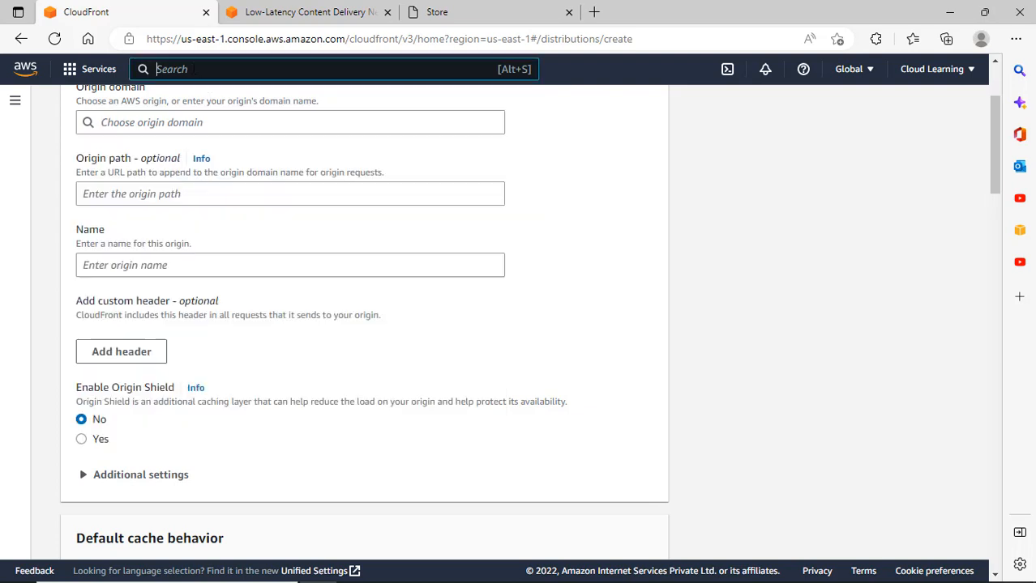
pyautogui.write('medi')
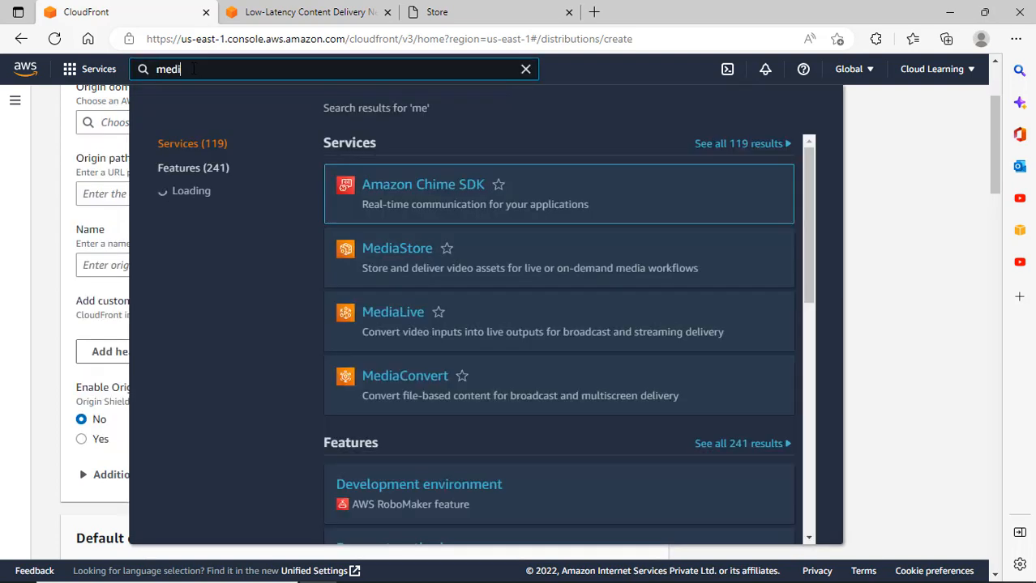
pyautogui.write('ast')
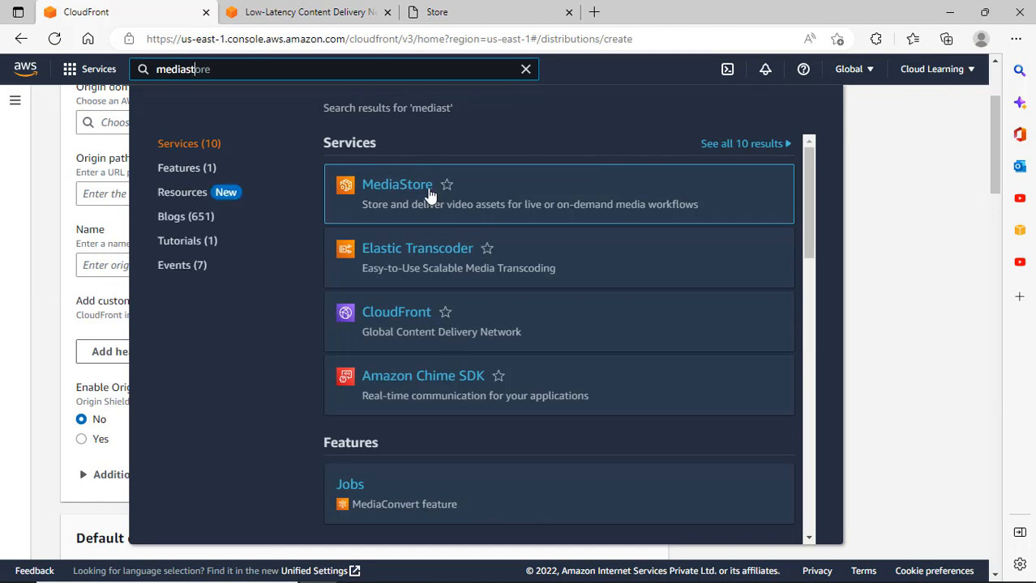
pyautogui.rightClick(418, 189)
pyautogui.click(445, 197)
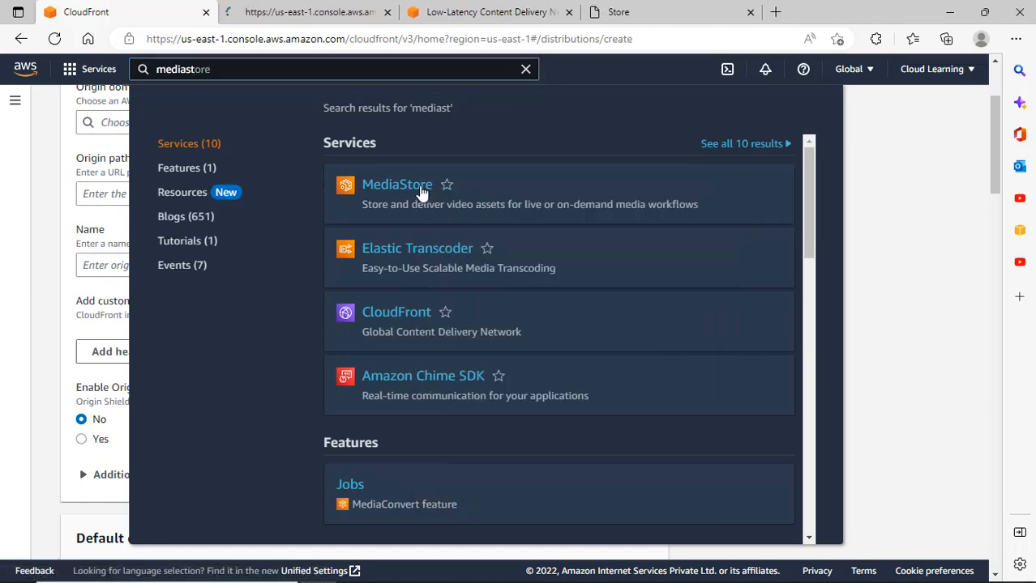
pyautogui.click(331, 15)
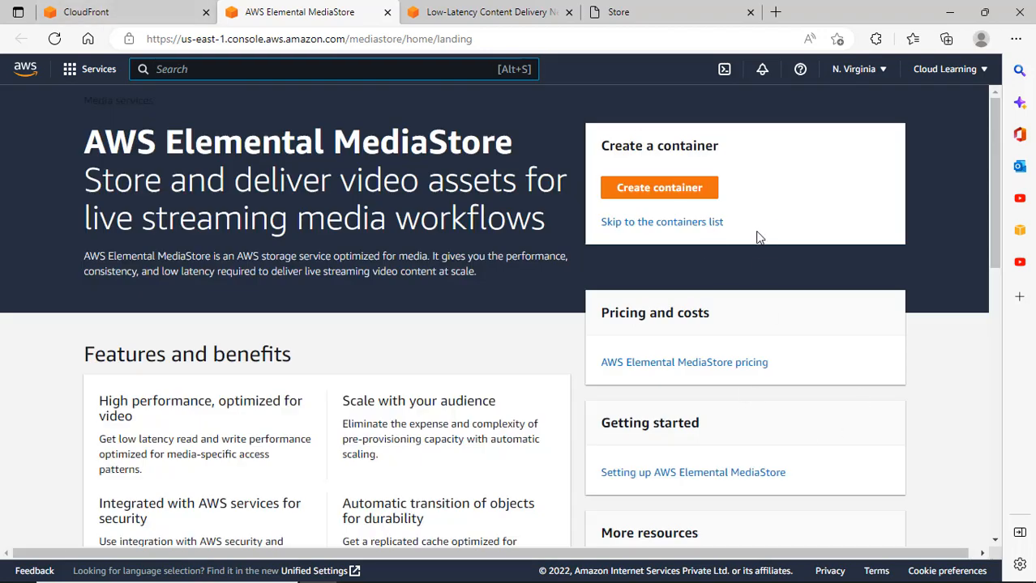
# Back on the CloudFront distribution tab, reopen the Origin domain list.
pyautogui.click(110, 13)
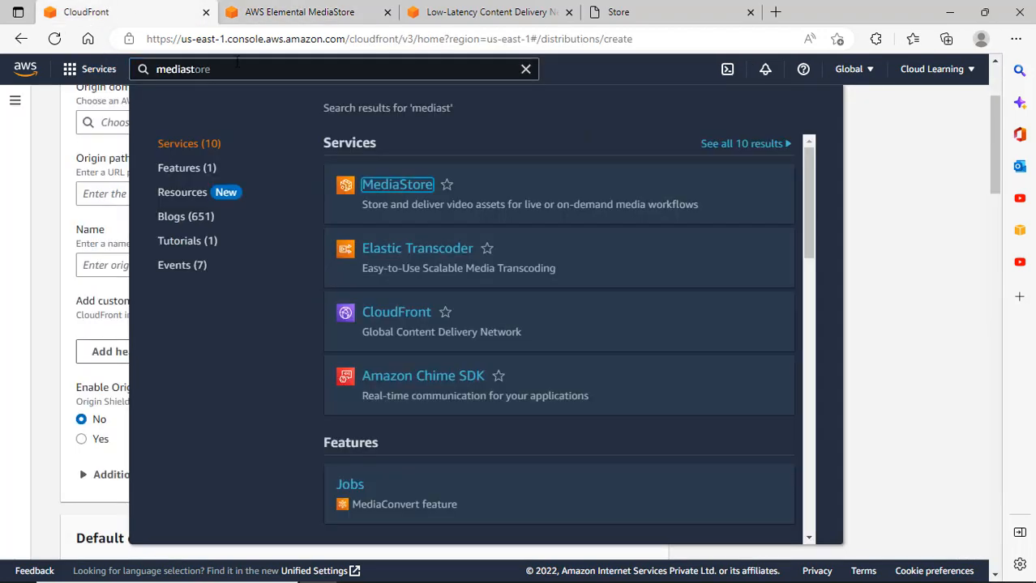
pyautogui.click(925, 284)
pyautogui.scroll(2, 207, 235)
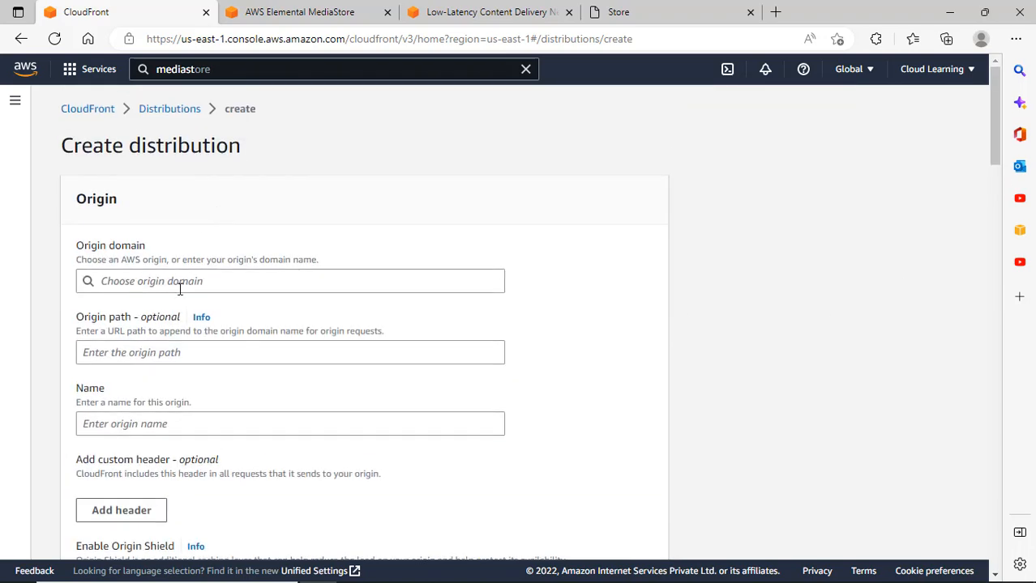
pyautogui.click(180, 284)
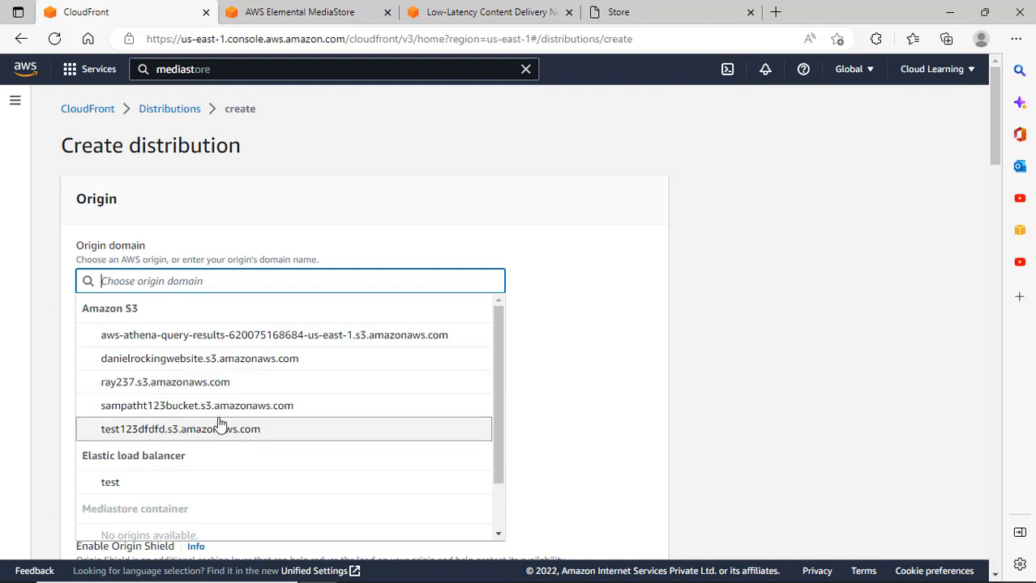
# Pick test123dfdfd.s3.amazonaws.com as origin domain and clear the trial '/index.htm' origin path.
pyautogui.click(368, 430)
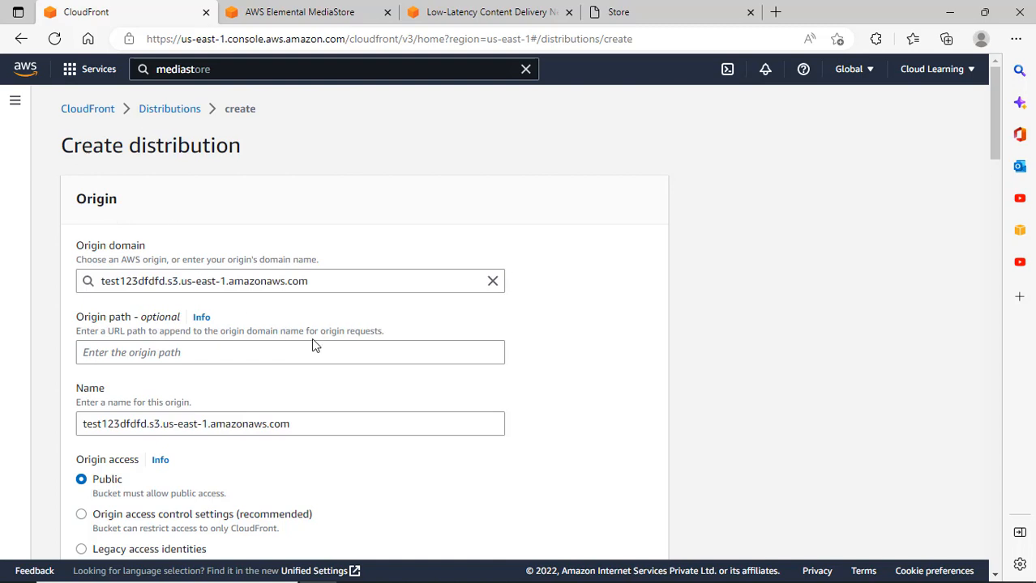
pyautogui.scroll(-1, 315, 349)
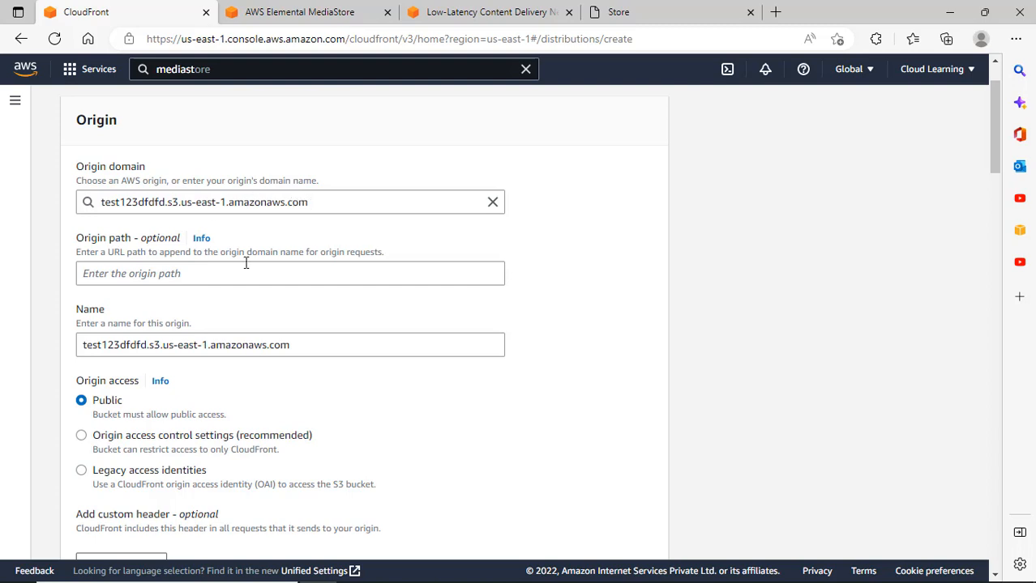
pyautogui.click(194, 279)
pyautogui.write('/index.html')
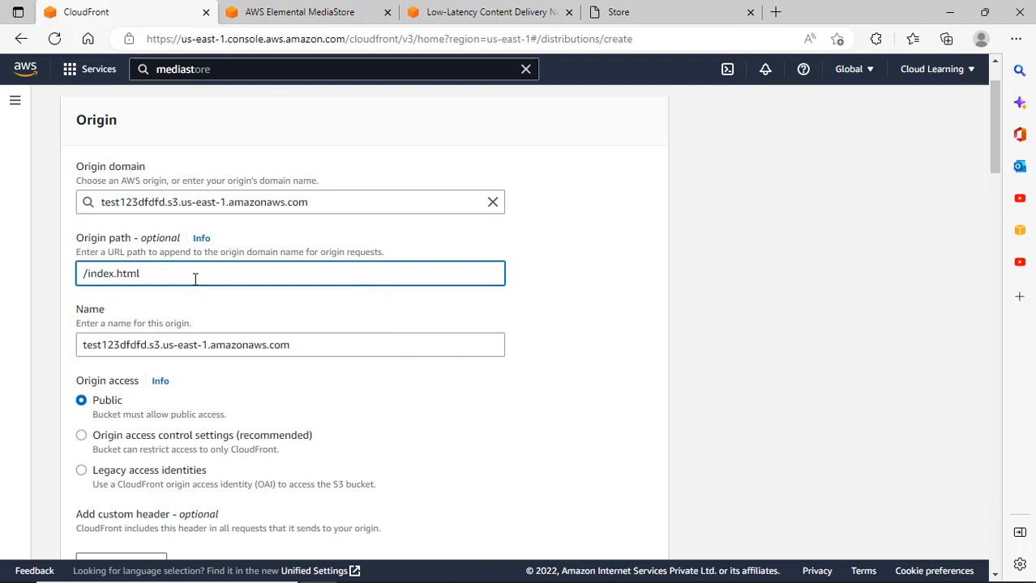
pyautogui.moveTo(195, 279); pyautogui.dragTo(71, 276)
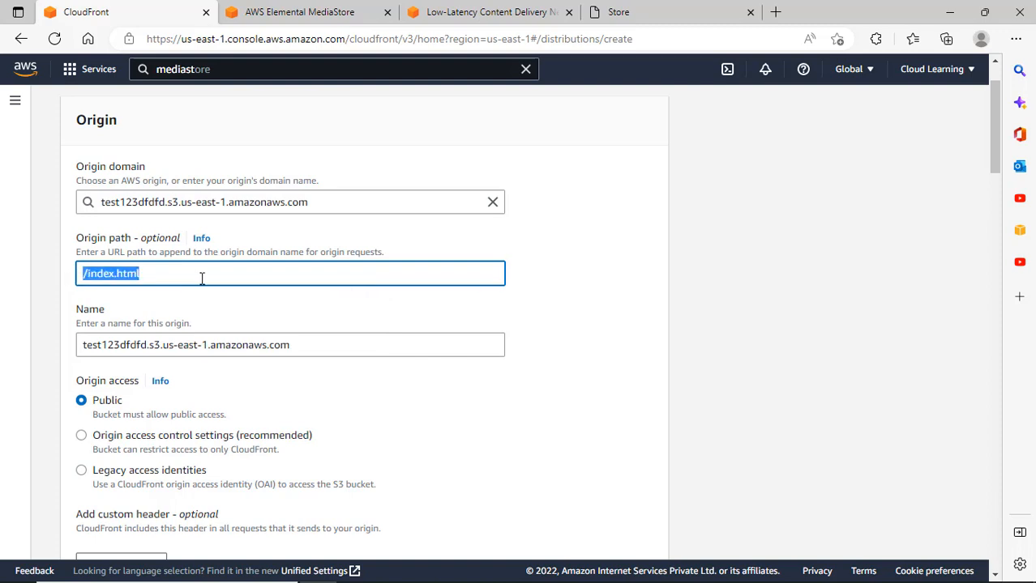
pyautogui.press('BackSpace')
pyautogui.scroll(-2, 353, 296)
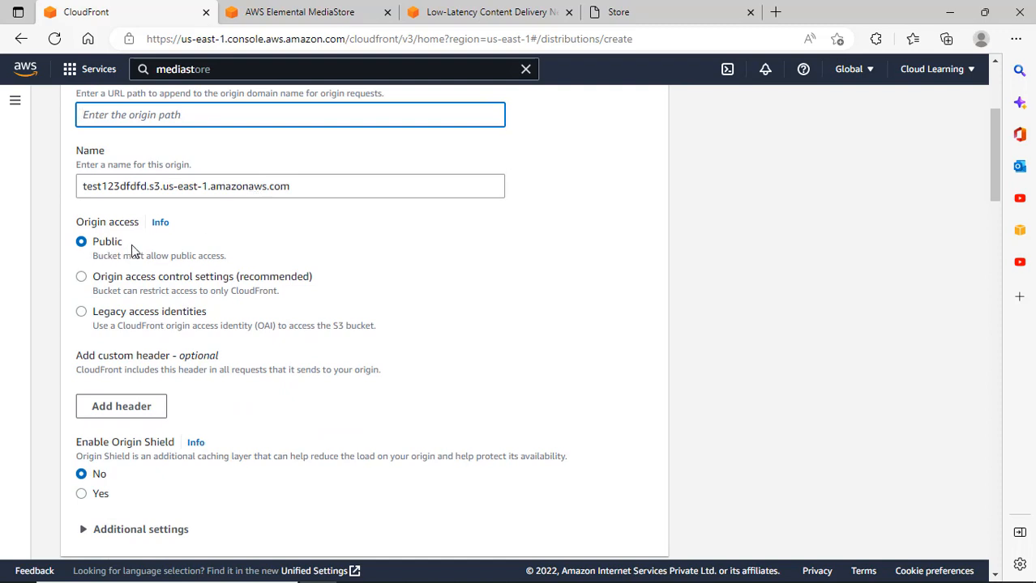
pyautogui.scroll(-1, 230, 268)
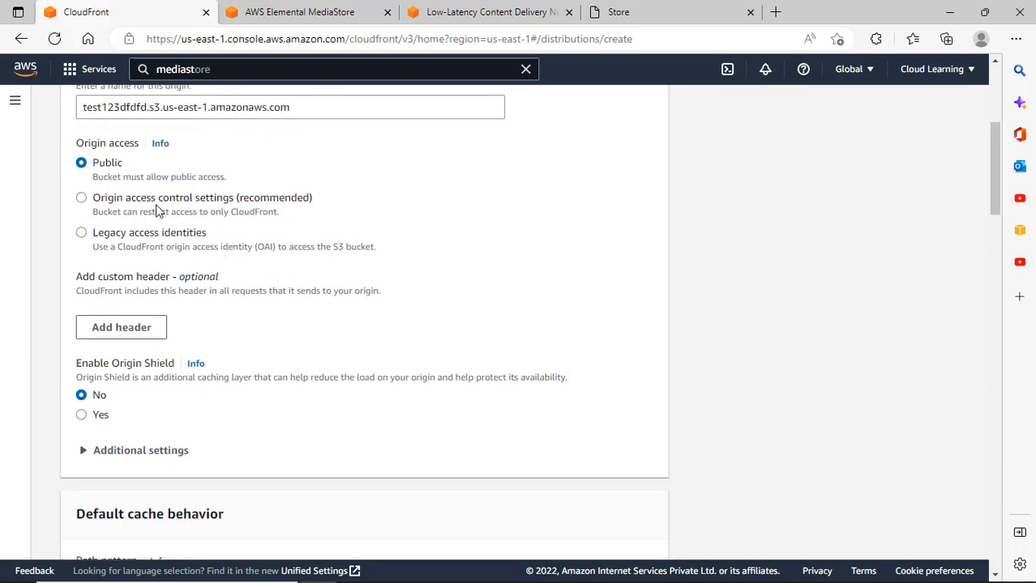
pyautogui.scroll(-2, 179, 228)
pyautogui.scroll(2, 178, 231)
# Under Origin access, try Origin access control settings, then choose Legacy access identities.
pyautogui.click(109, 205)
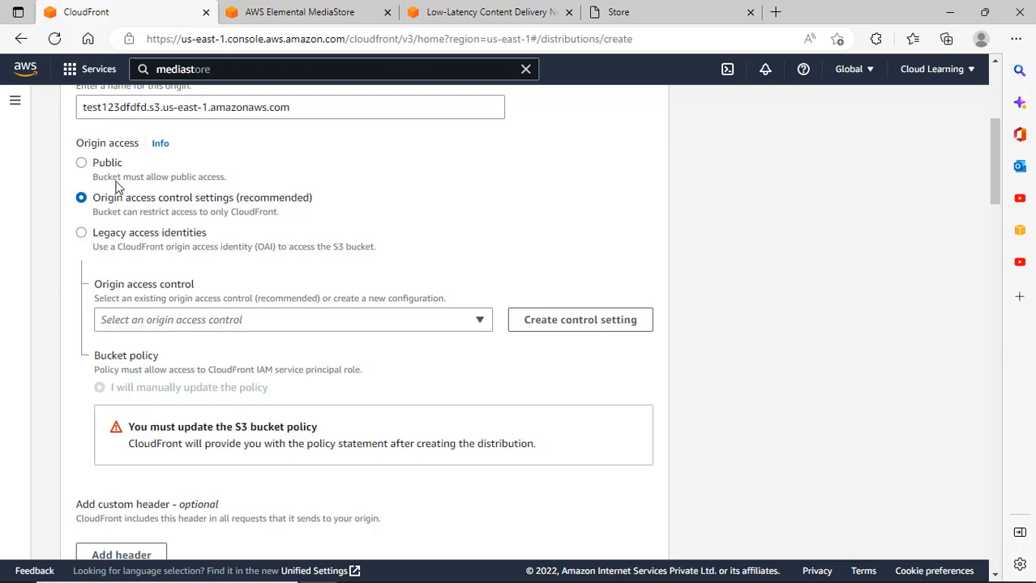
pyautogui.moveTo(118, 178); pyautogui.dragTo(233, 182)
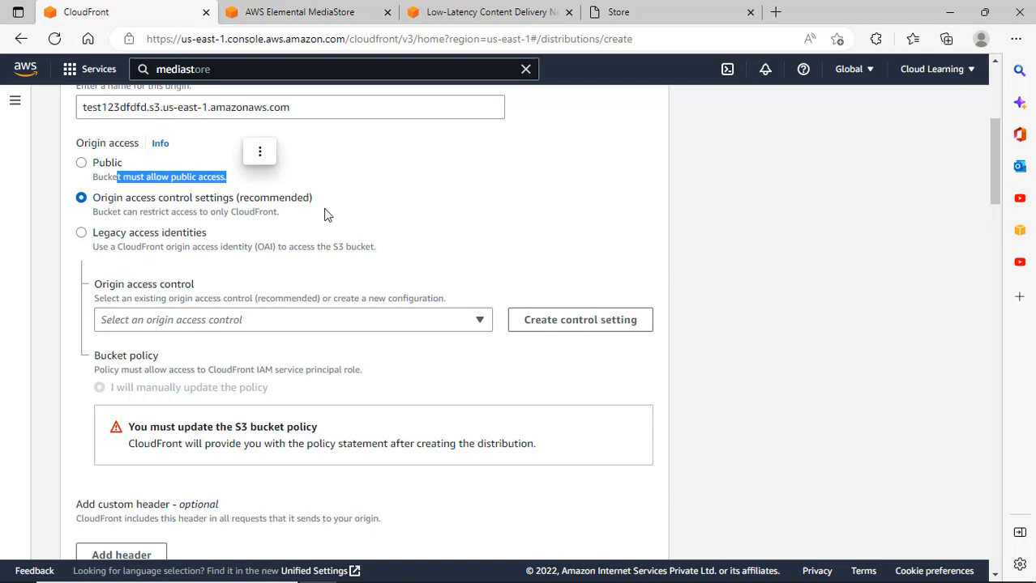
pyautogui.scroll(4, 329, 215)
pyautogui.scroll(-2, 318, 336)
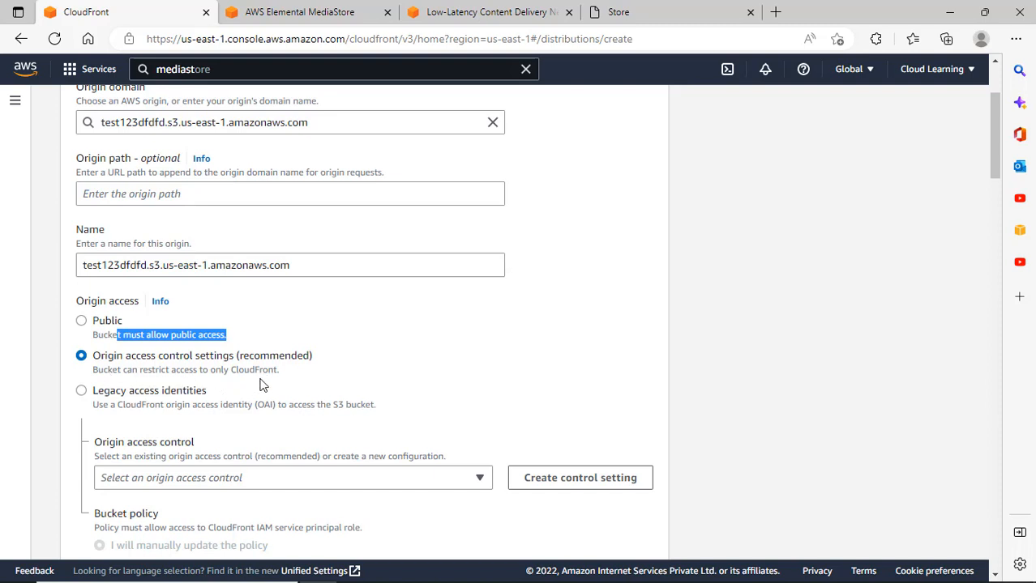
pyautogui.scroll(-1, 261, 386)
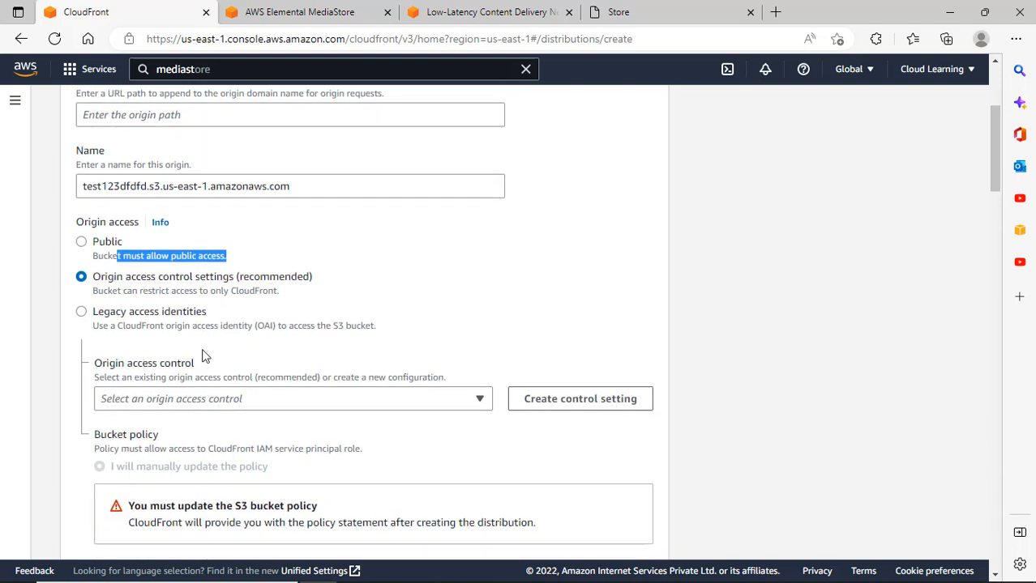
pyautogui.click(129, 314)
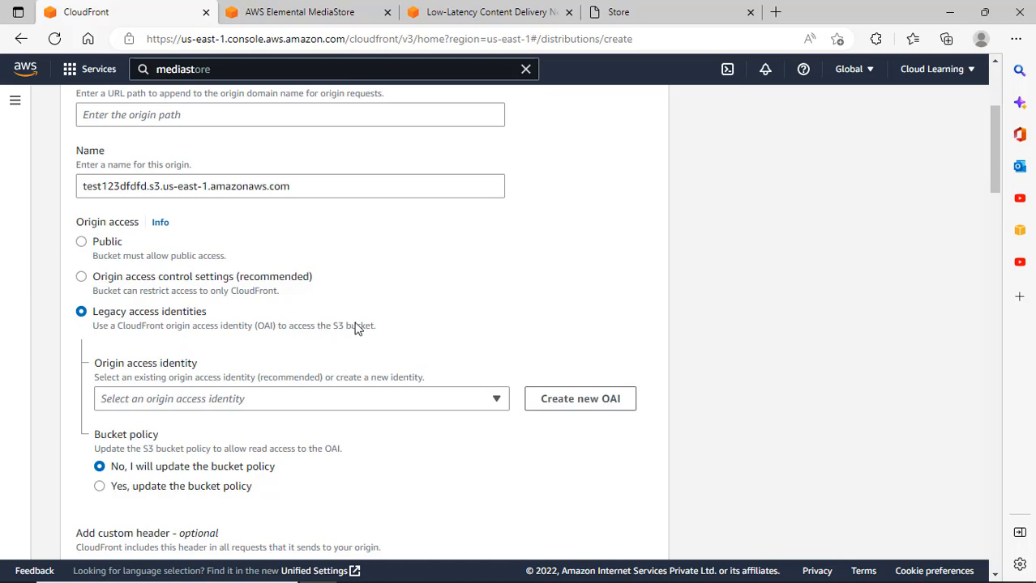
# Create a new OAI for test123dfdfd and choose 'Yes, update the bucket policy'.
pyautogui.click(600, 407)
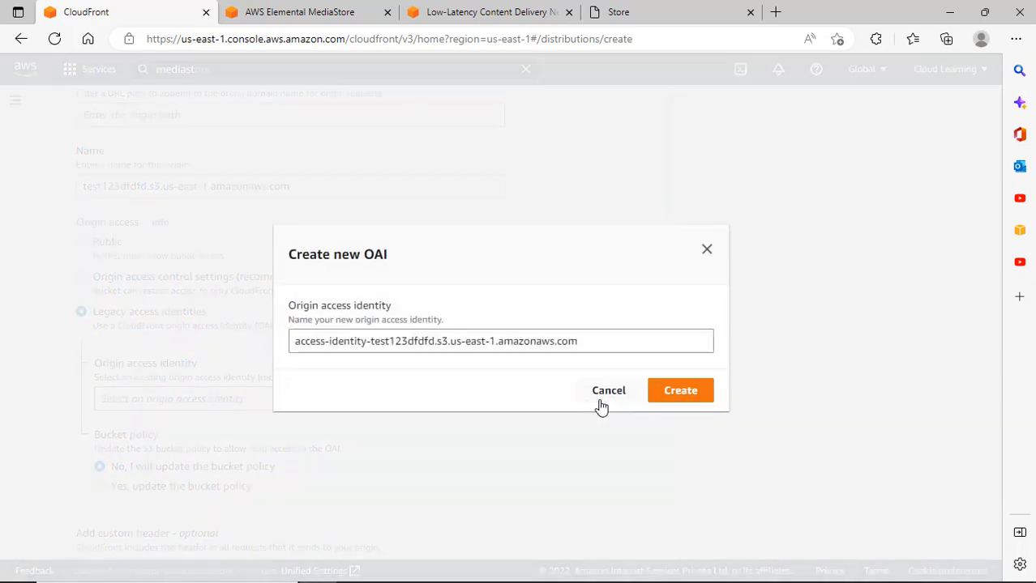
pyautogui.click(688, 400)
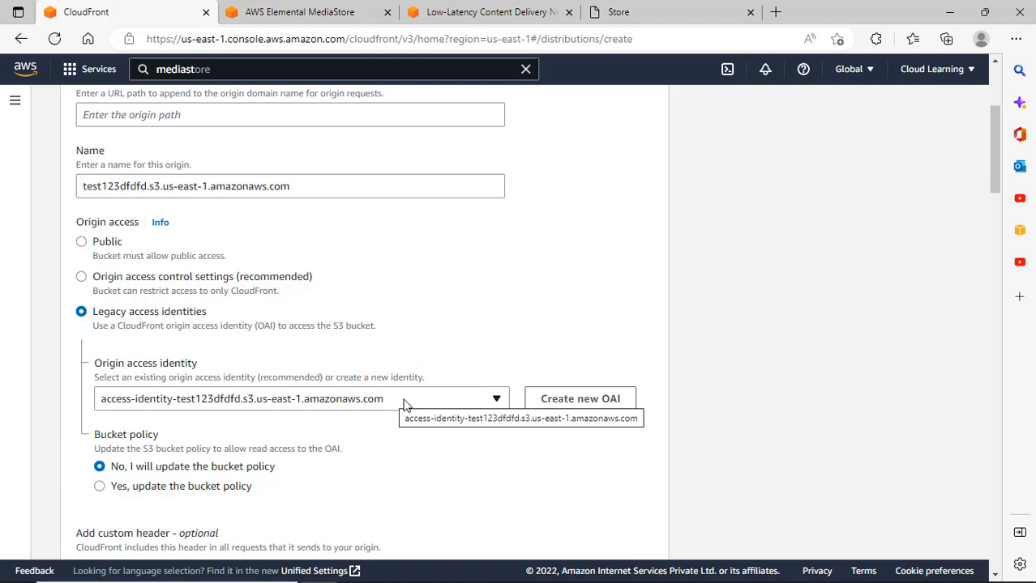
pyautogui.click(209, 486)
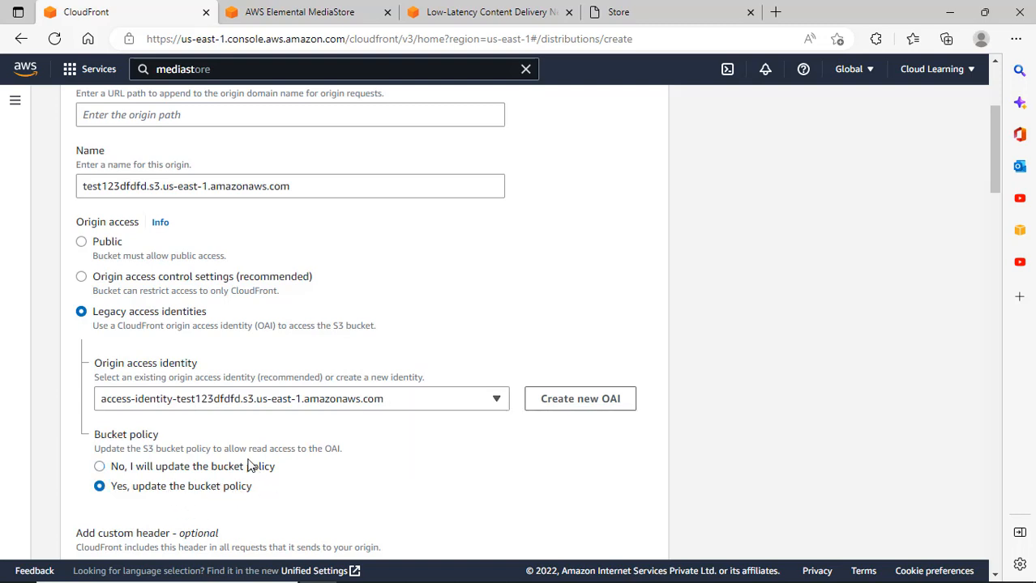
pyautogui.click(134, 279)
pyautogui.click(143, 316)
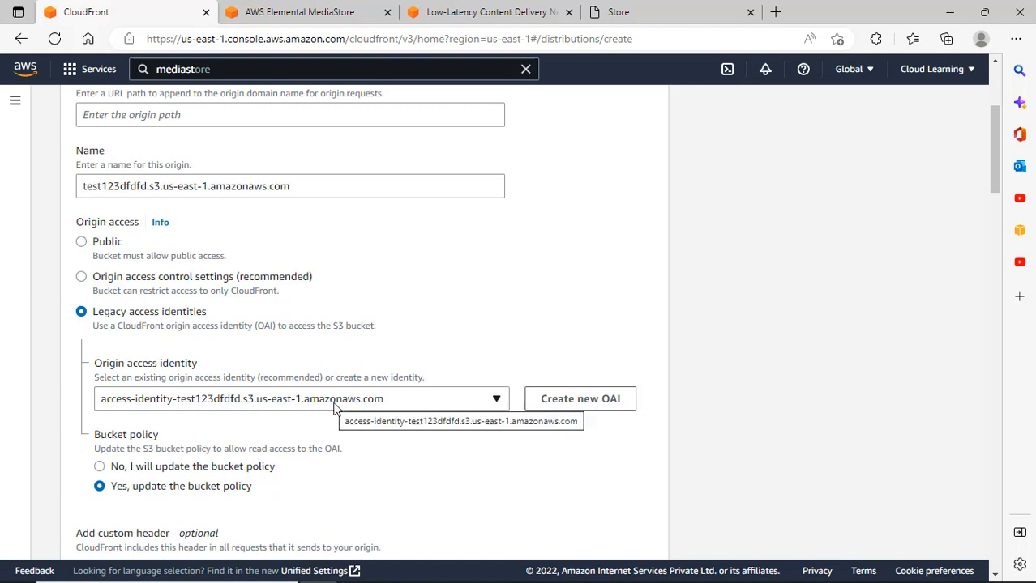
pyautogui.scroll(-2, 335, 405)
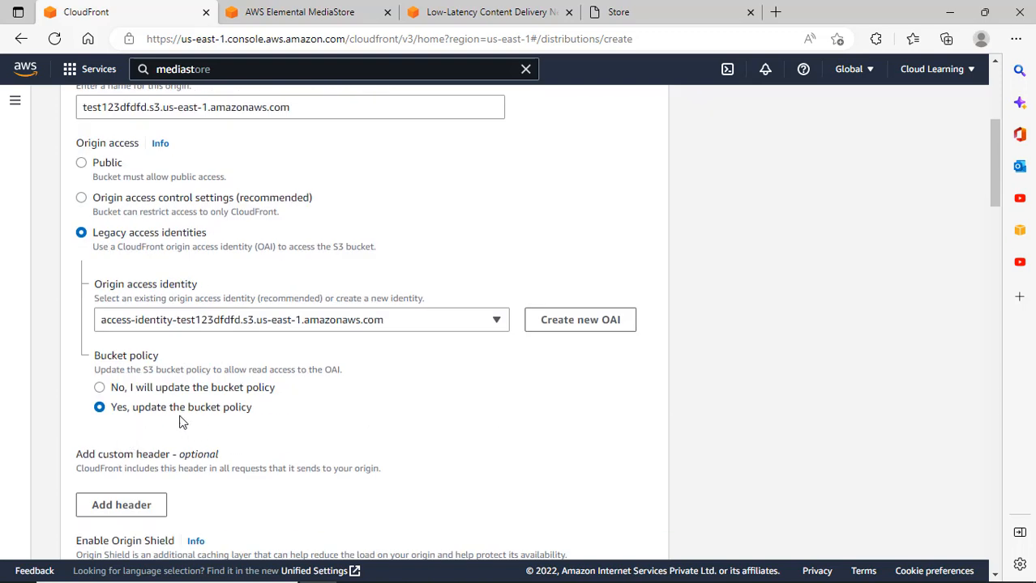
pyautogui.scroll(-2, 263, 423)
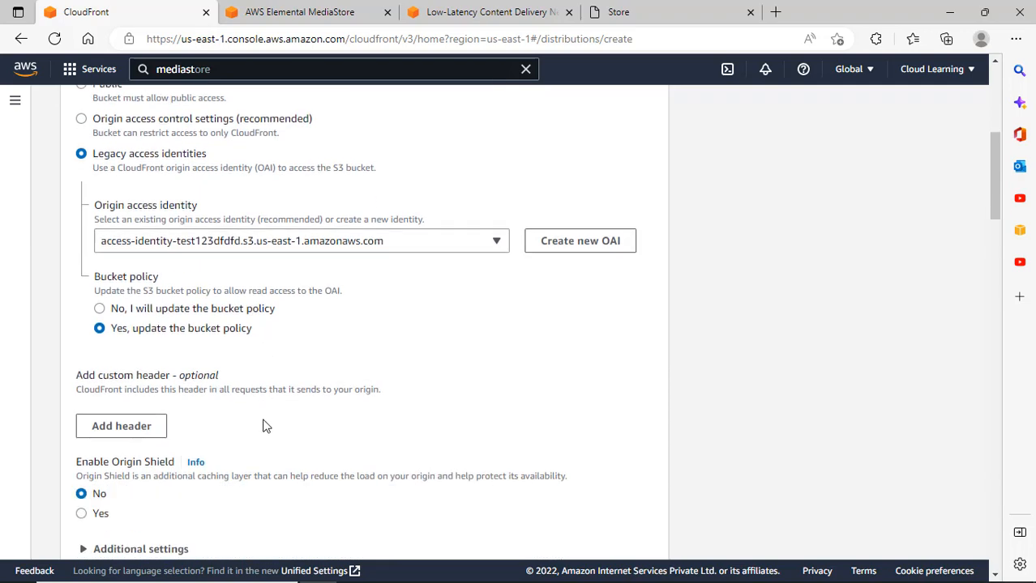
pyautogui.scroll(-6, 262, 417)
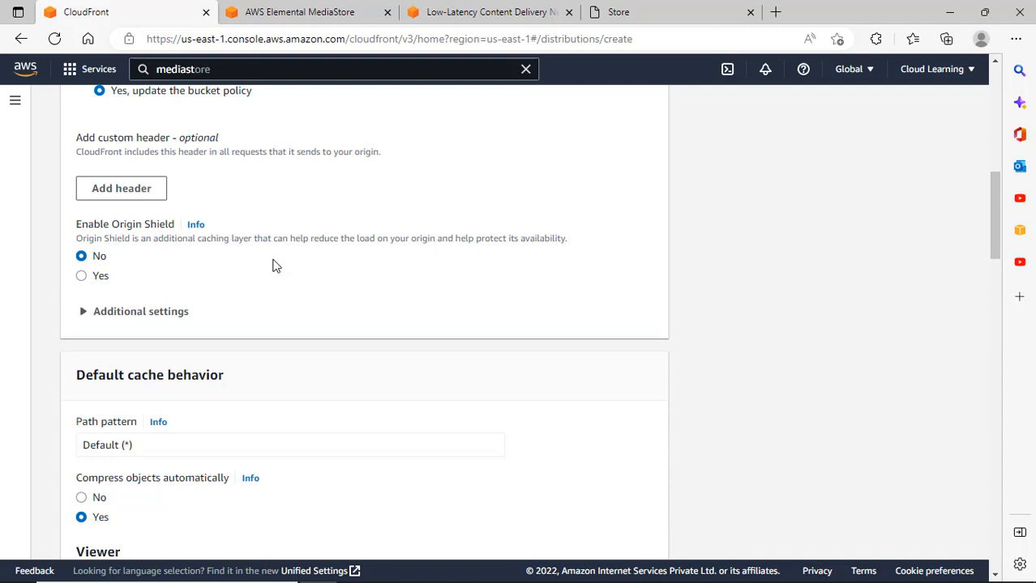
pyautogui.click(101, 288)
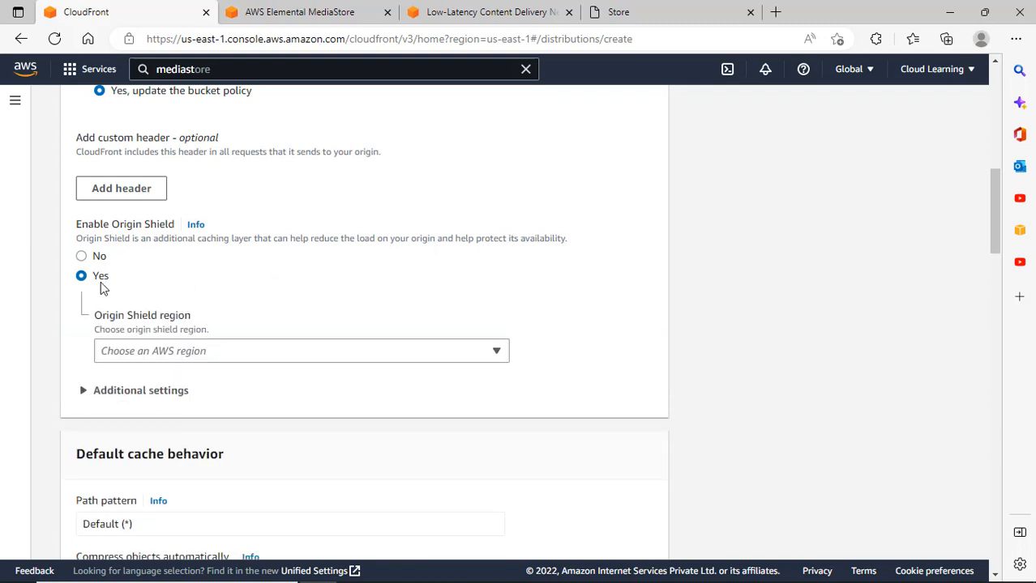
pyautogui.click(204, 355)
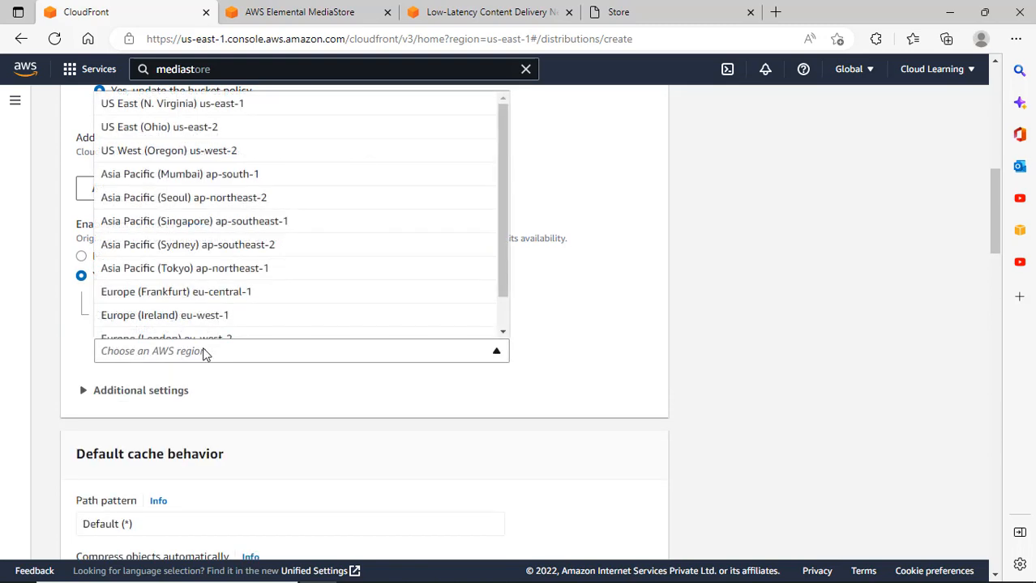
pyautogui.click(630, 319)
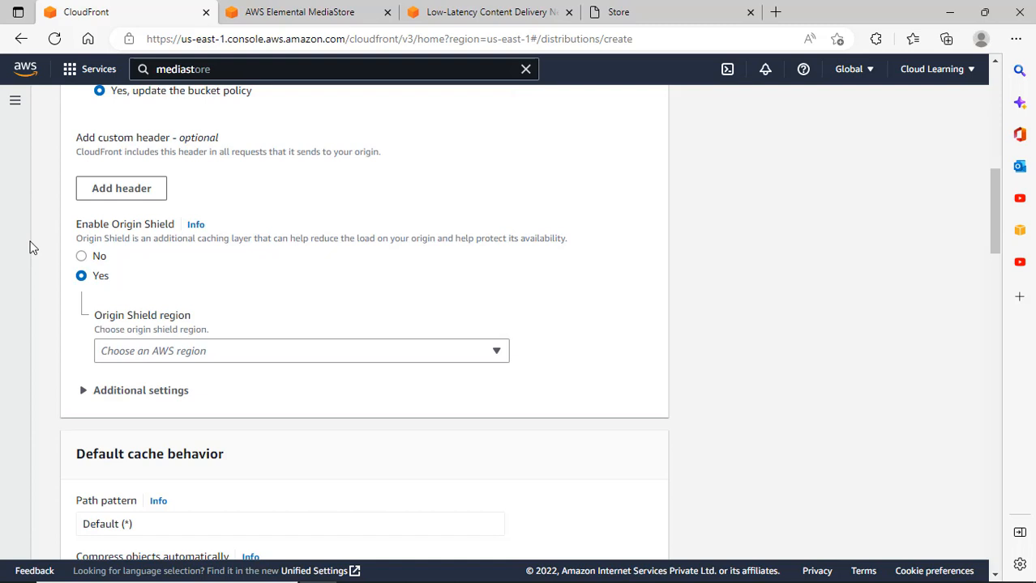
pyautogui.click(82, 257)
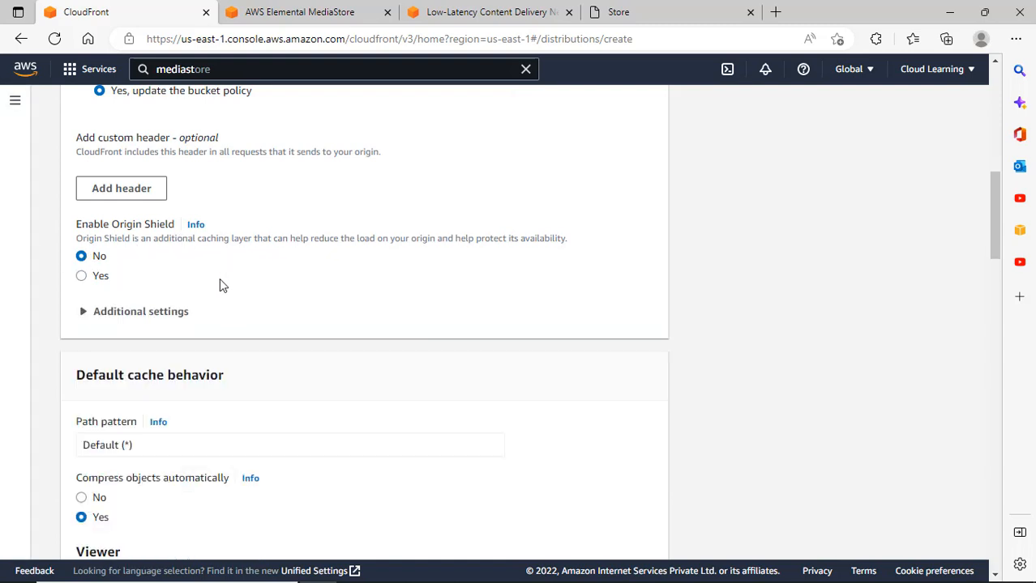
pyautogui.click(155, 315)
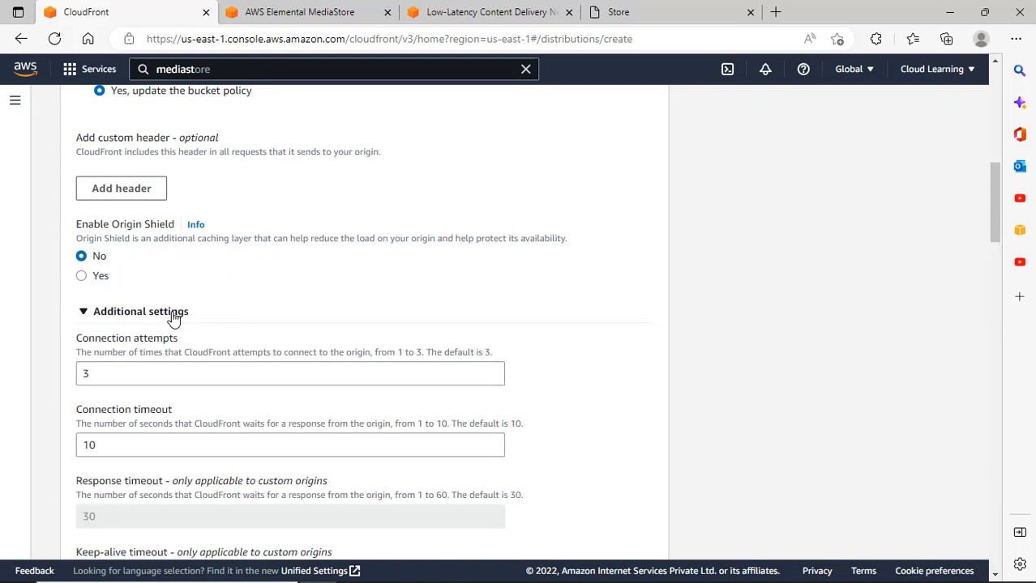
pyautogui.click(173, 317)
pyautogui.click(174, 317)
pyautogui.scroll(-3, 362, 341)
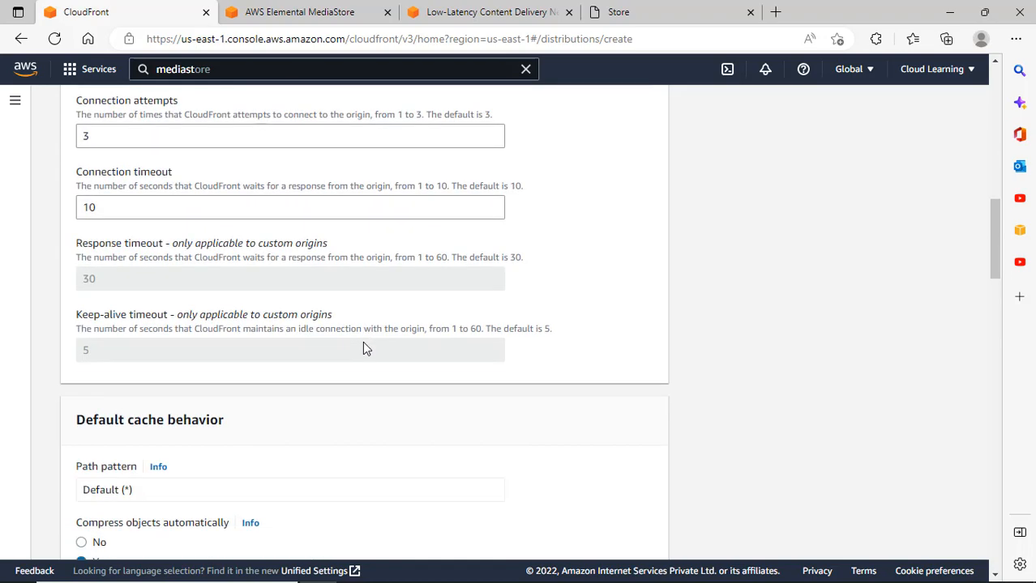
pyautogui.scroll(3, 266, 303)
pyautogui.click(173, 321)
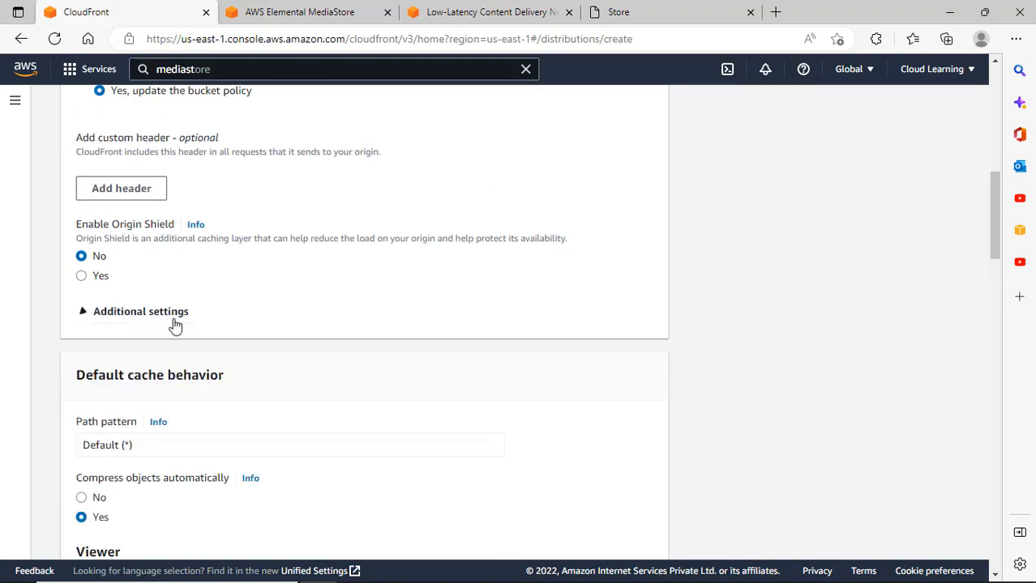
pyautogui.scroll(9, 300, 352)
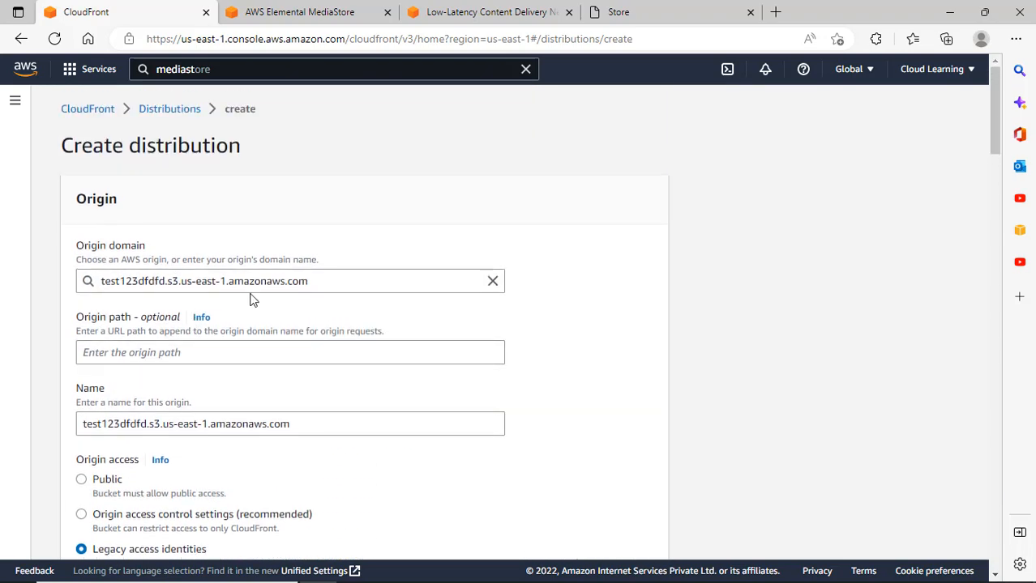
pyautogui.click(356, 290)
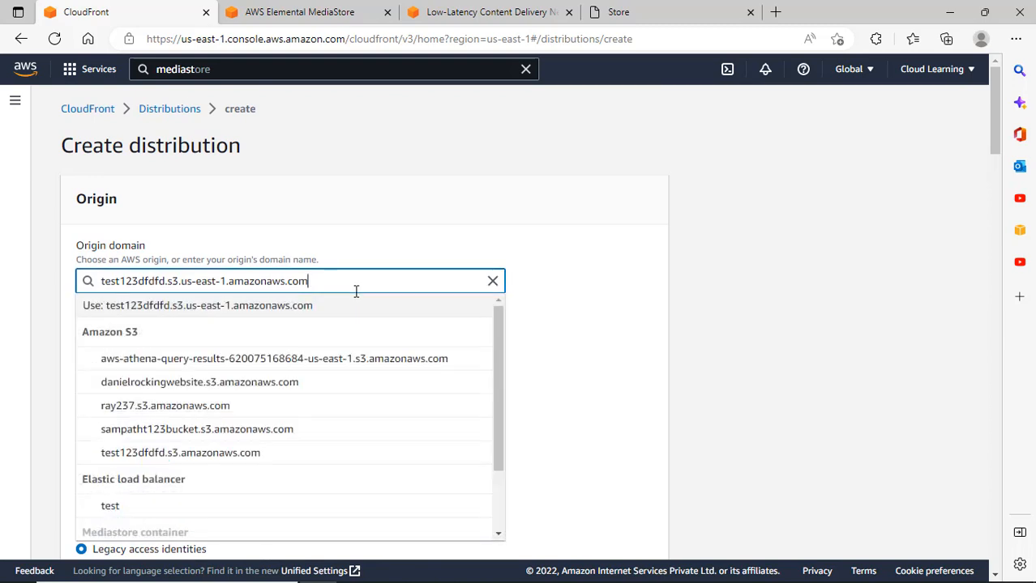
pyautogui.click(765, 224)
pyautogui.scroll(-2, 704, 268)
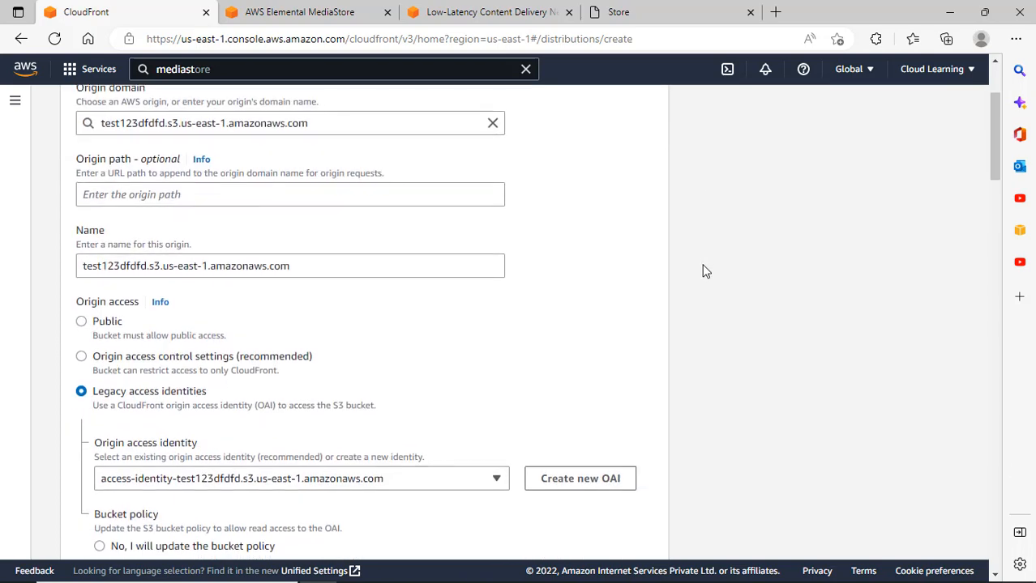
pyautogui.scroll(-7, 685, 347)
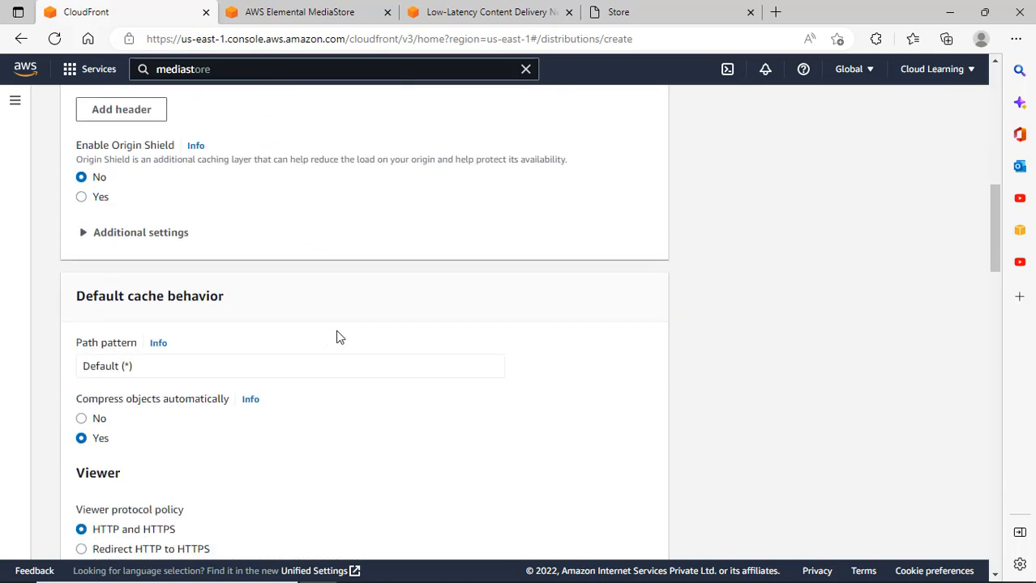
pyautogui.scroll(-1, 202, 349)
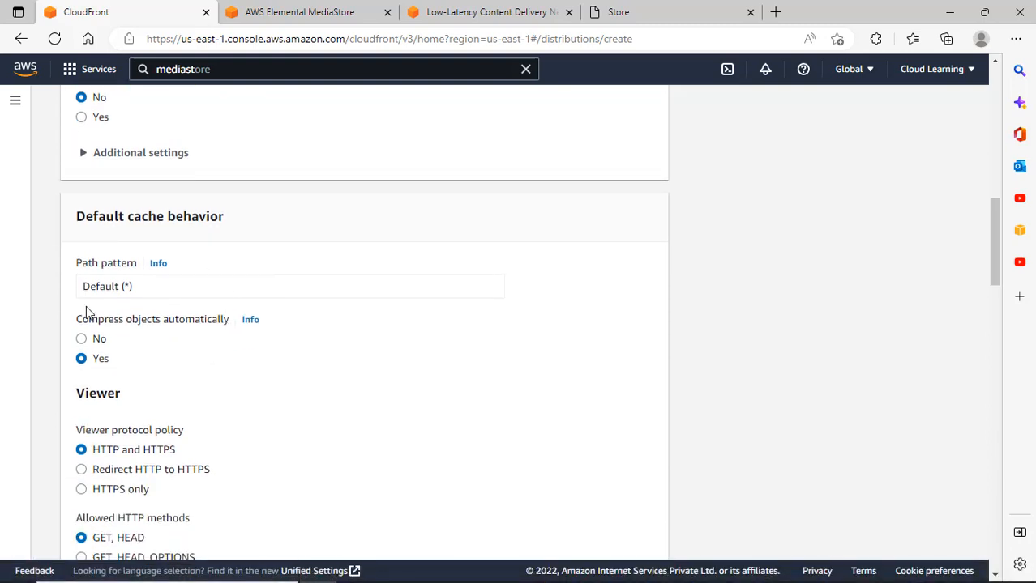
# Leave the distribution form for the Cloud Learning store tab, then start a new browser tab.
pyautogui.click(141, 291)
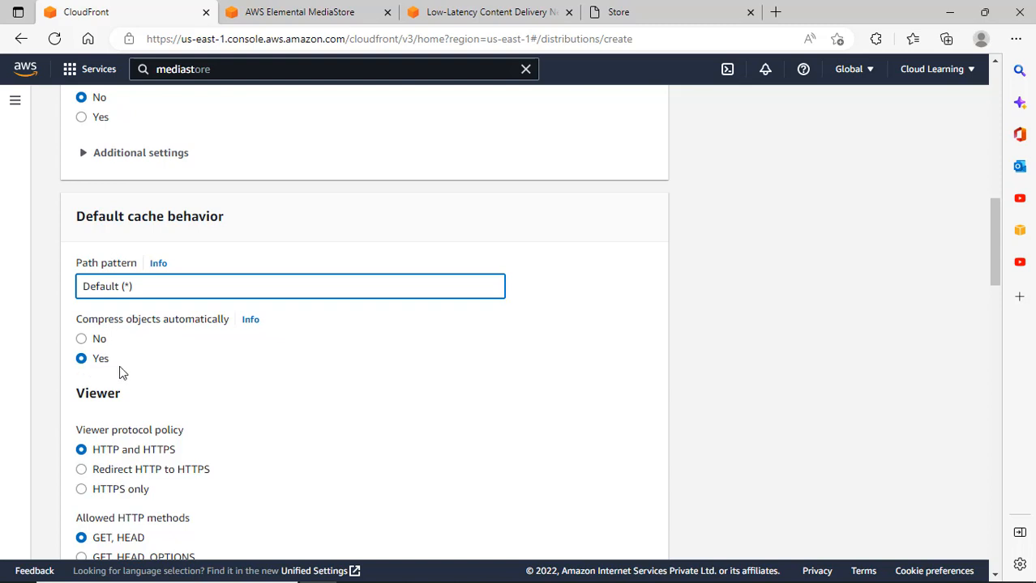
pyautogui.scroll(-2, 309, 363)
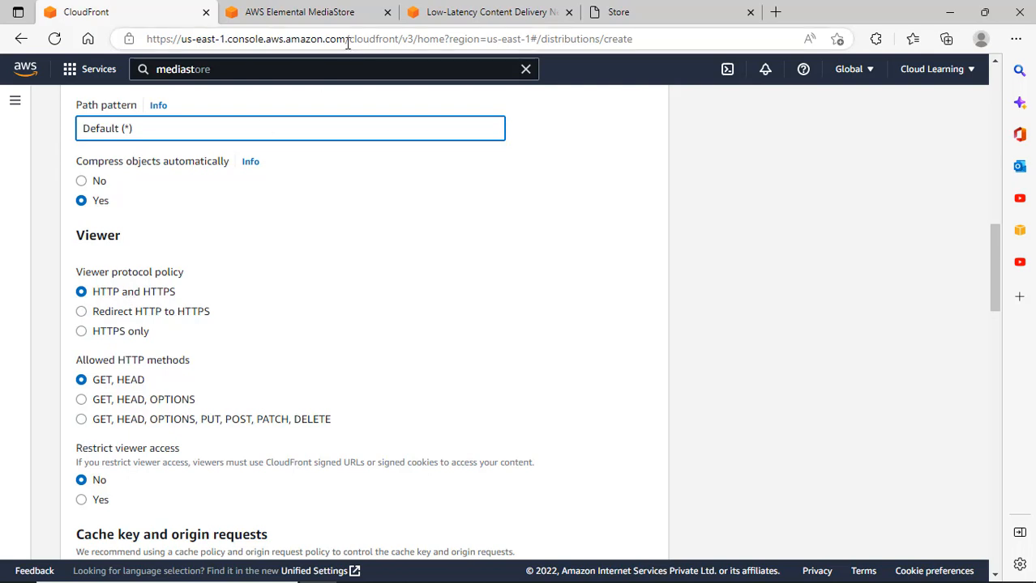
pyautogui.click(711, 16)
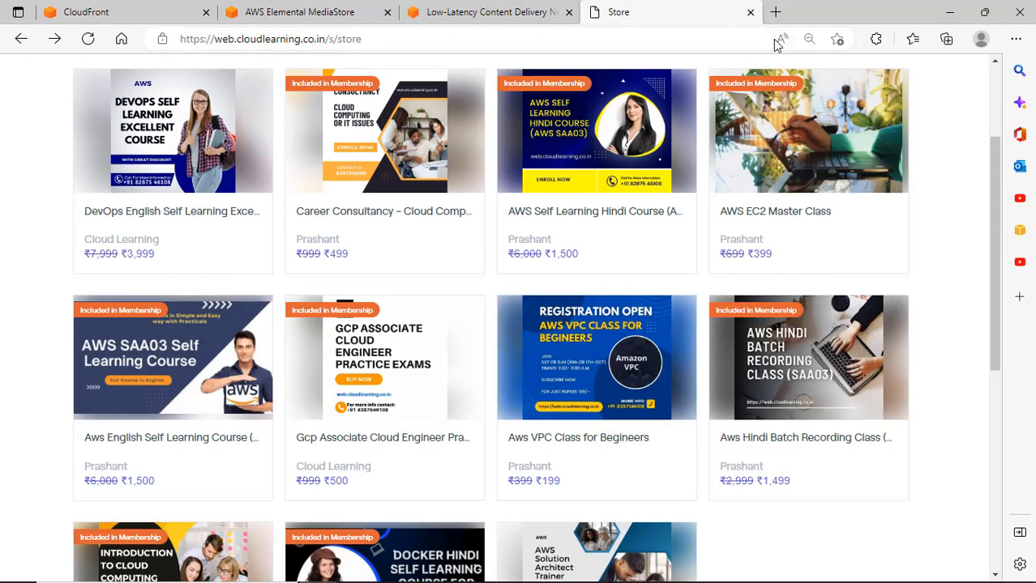
pyautogui.click(776, 13)
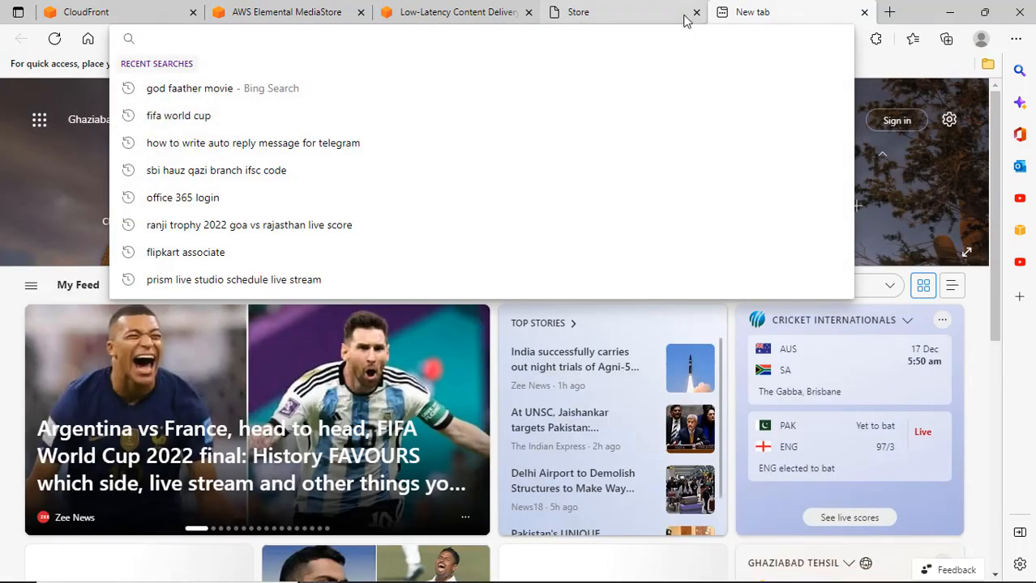
pyautogui.write('https')
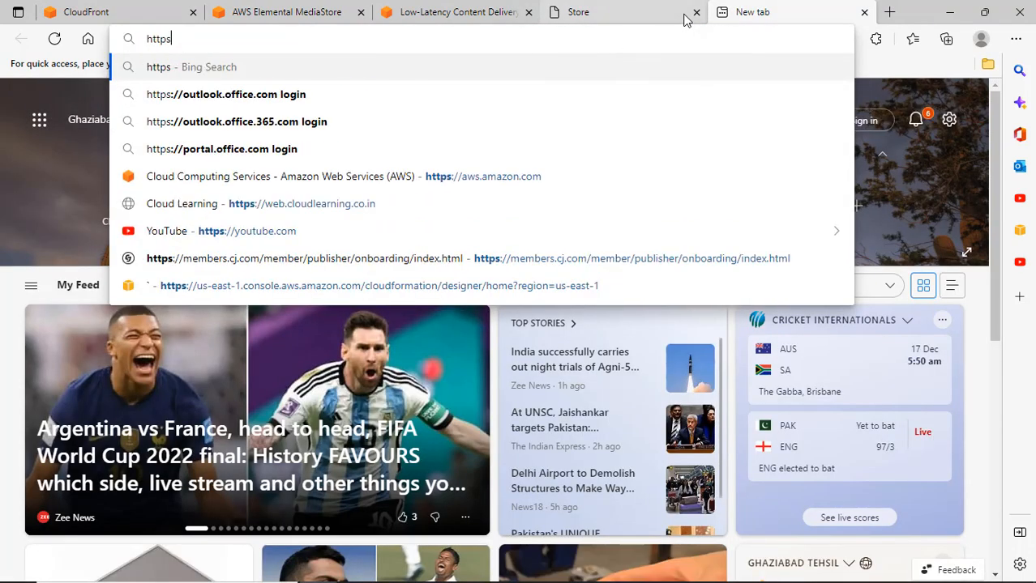
pyautogui.press('BackSpace')
pyautogui.write(':')
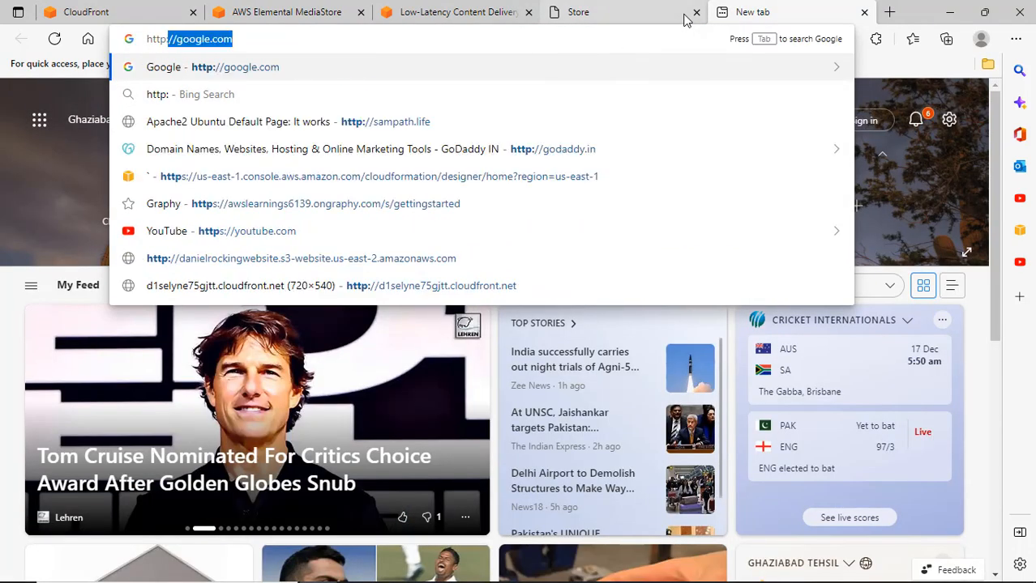
pyautogui.write('//web.c')
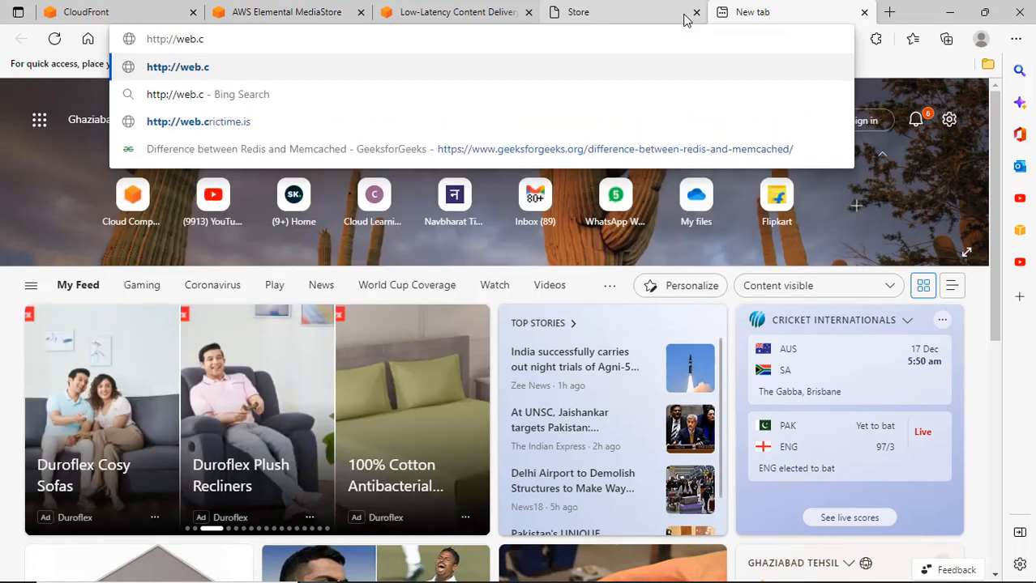
pyautogui.write('loudlearning.co')
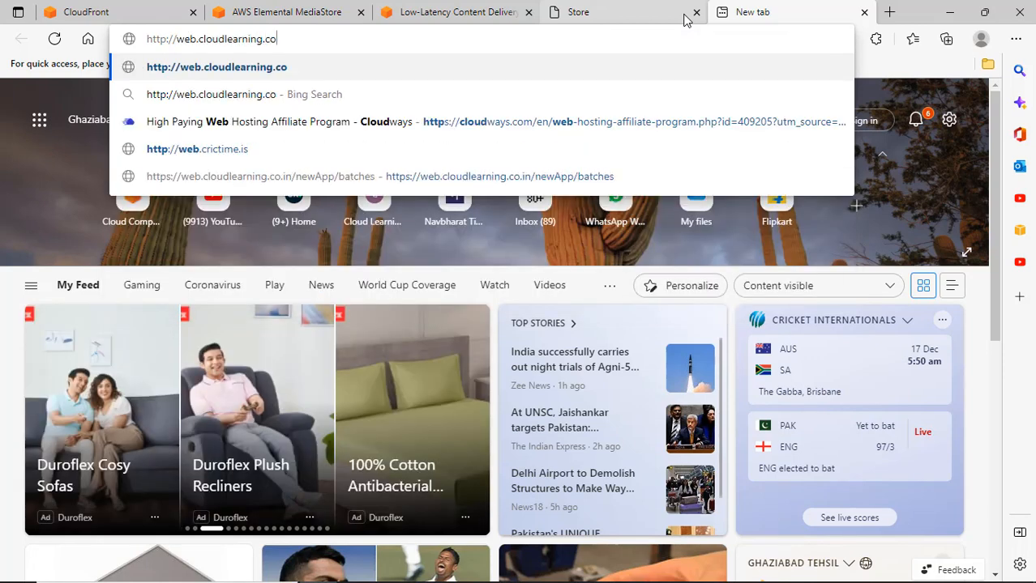
pyautogui.write('.in')
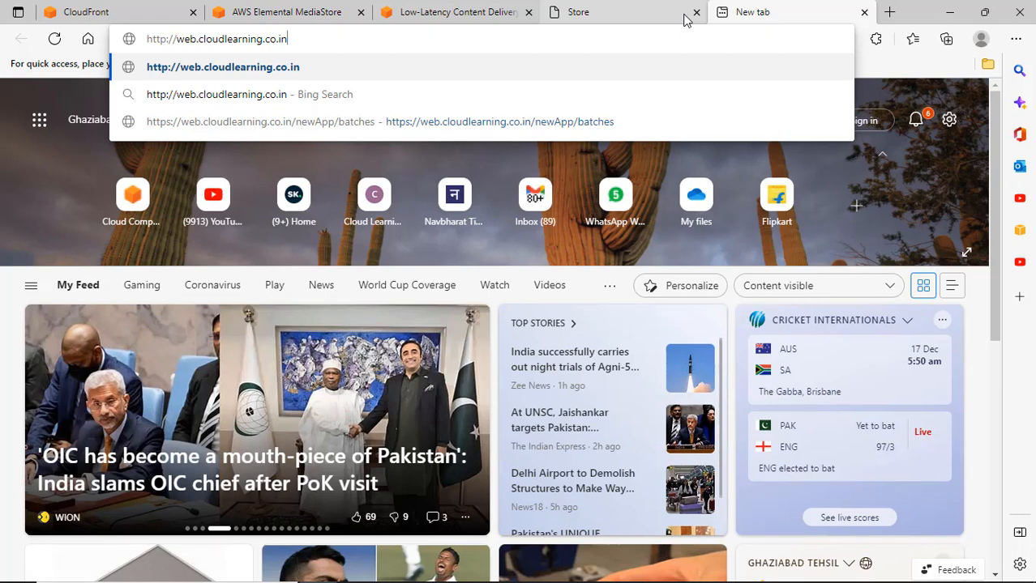
pyautogui.press('Return')
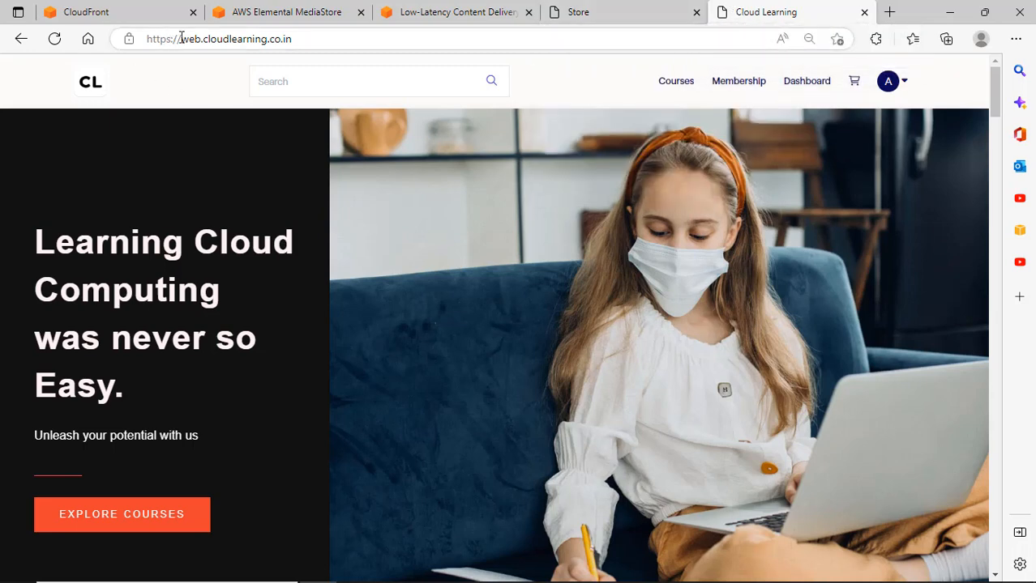
# Set Viewer protocol policy to Redirect HTTP to HTTPS, then return to the Cloud Learning homepage.
pyautogui.click(126, 16)
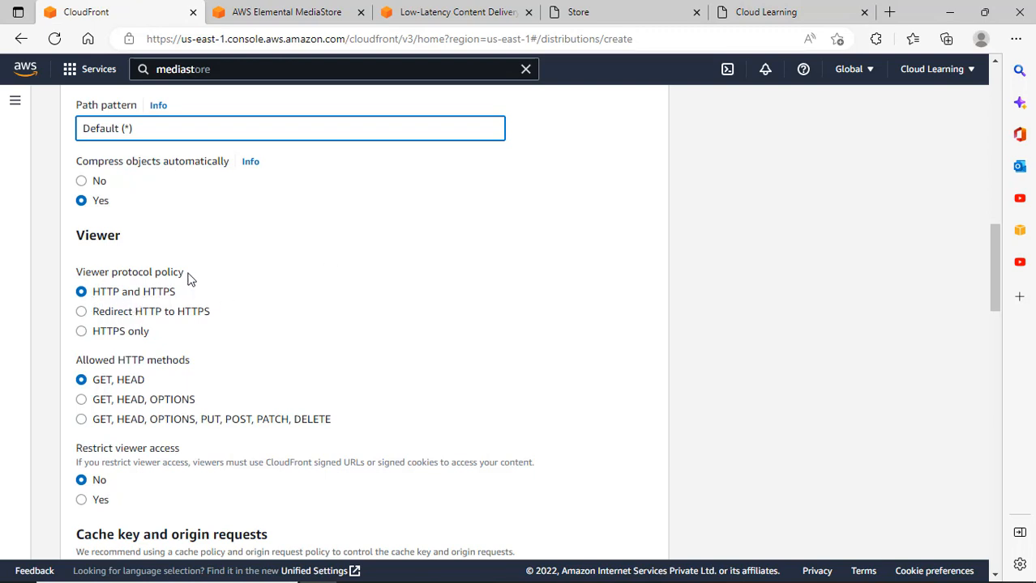
pyautogui.click(159, 316)
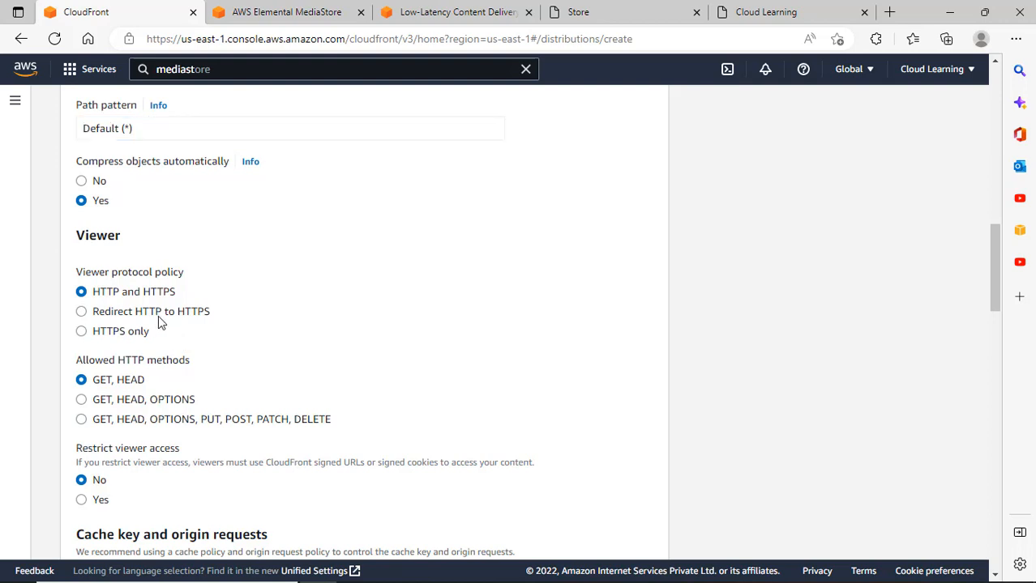
pyautogui.click(158, 318)
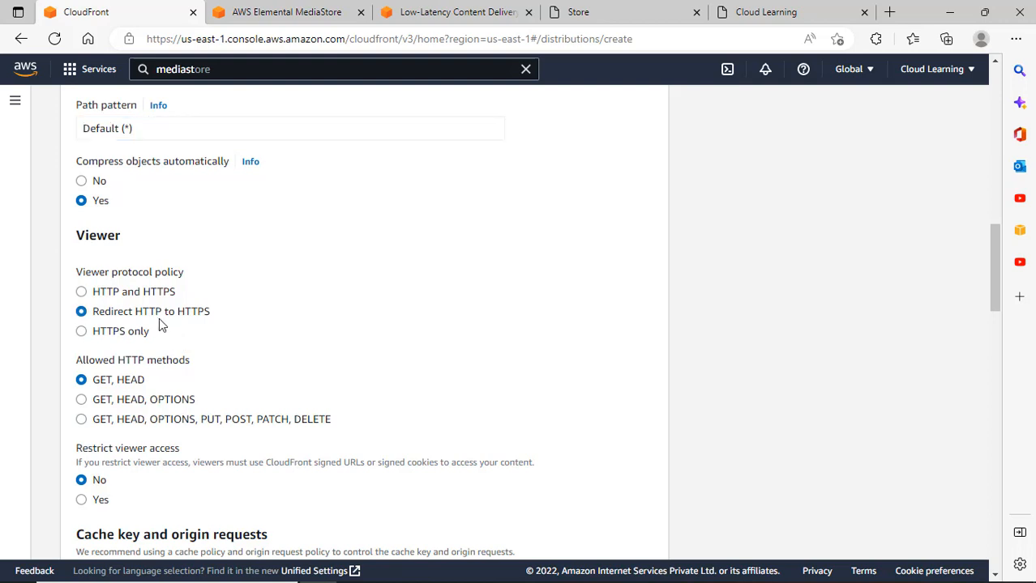
pyautogui.click(123, 338)
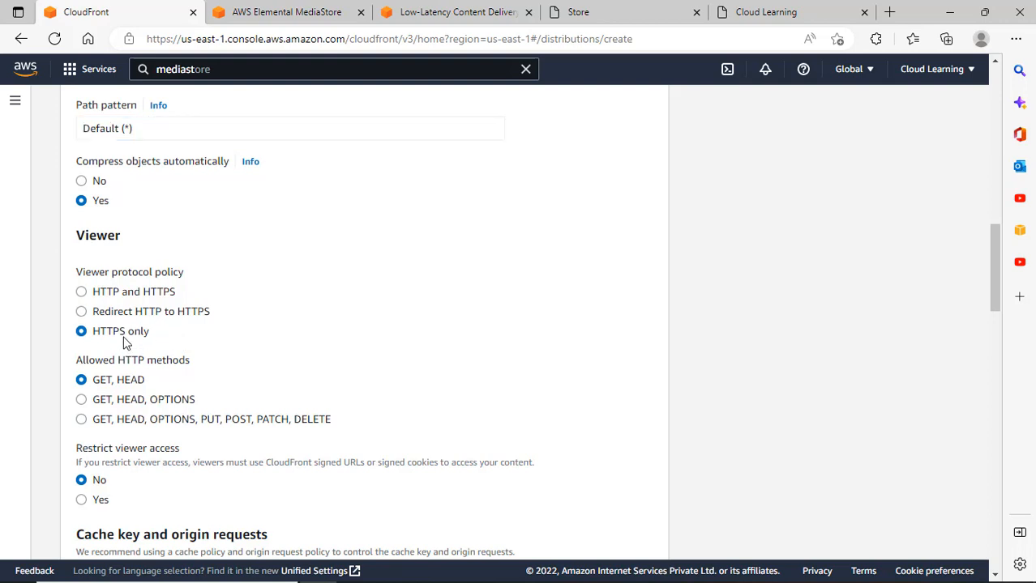
pyautogui.click(148, 293)
pyautogui.click(159, 319)
pyautogui.click(770, 17)
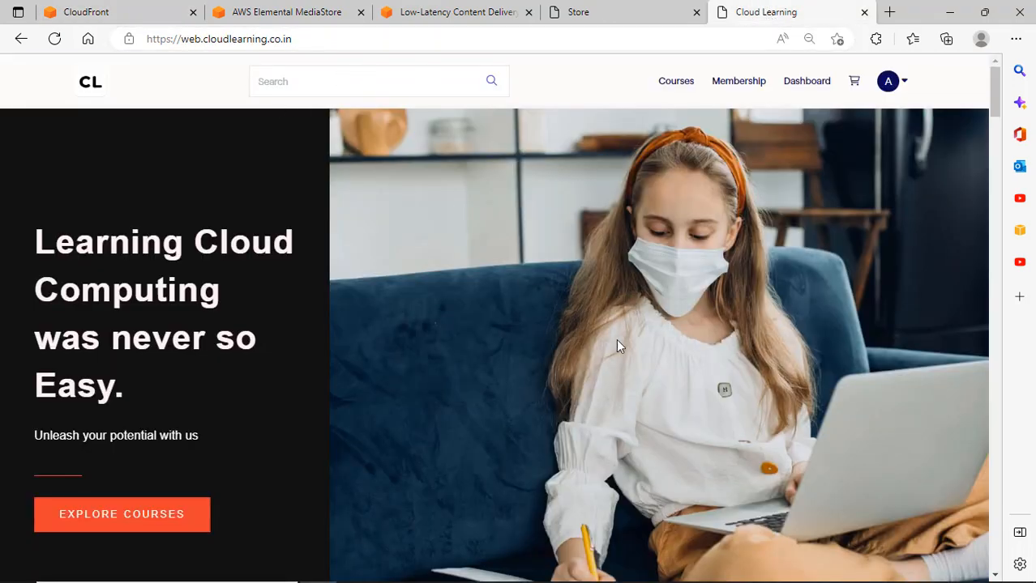
# Open the Cloud Learning app's Google Play listing from the Cloud Learning homepage.
pyautogui.scroll(-20, 646, 349)
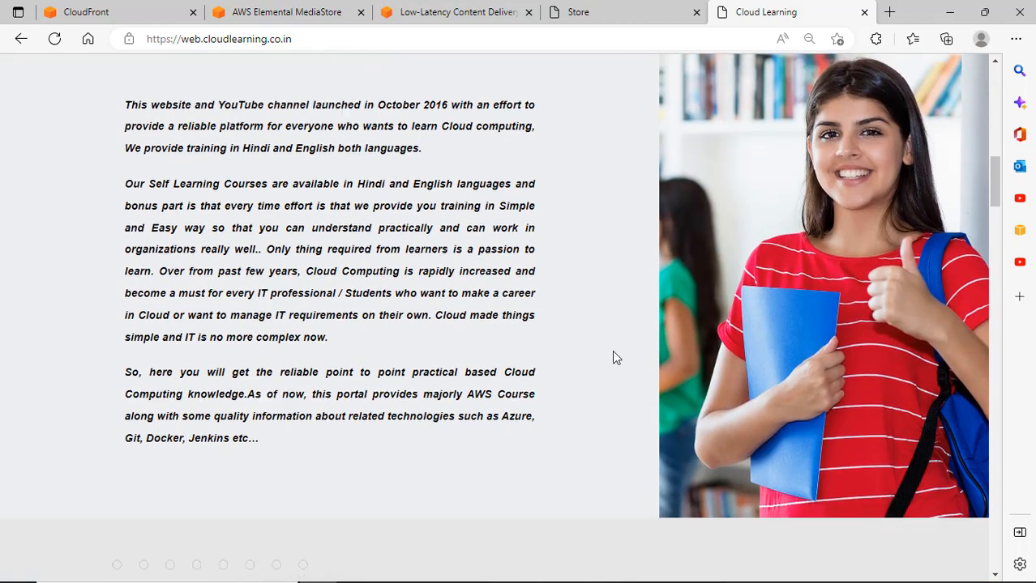
pyautogui.scroll(-15, 614, 357)
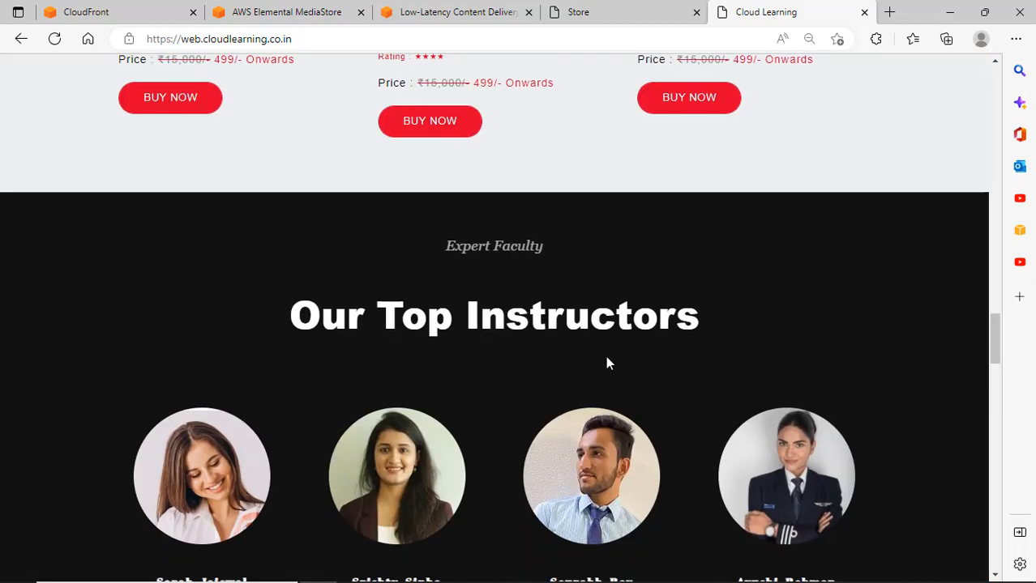
pyautogui.scroll(-15, 603, 374)
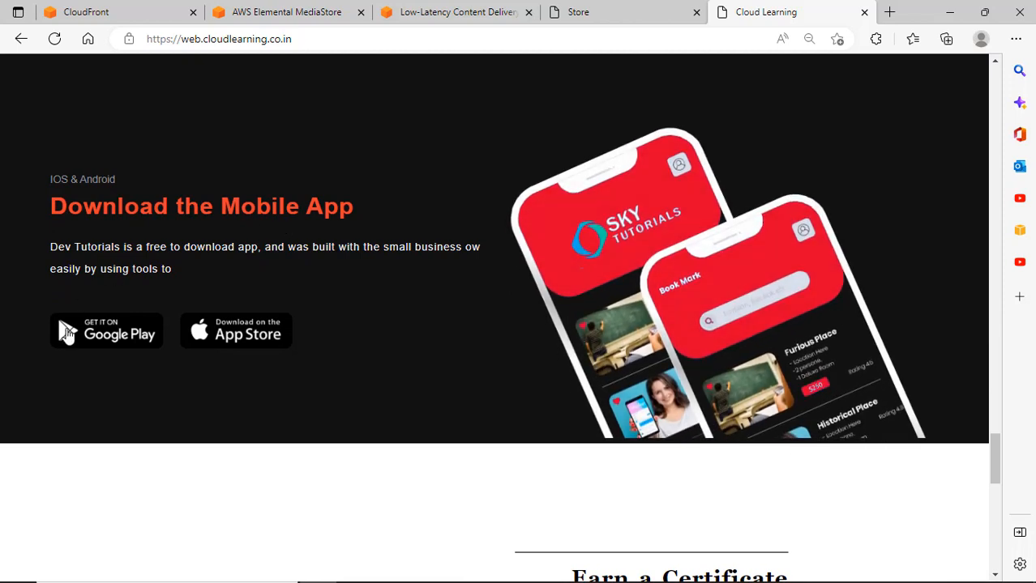
pyautogui.click(122, 339)
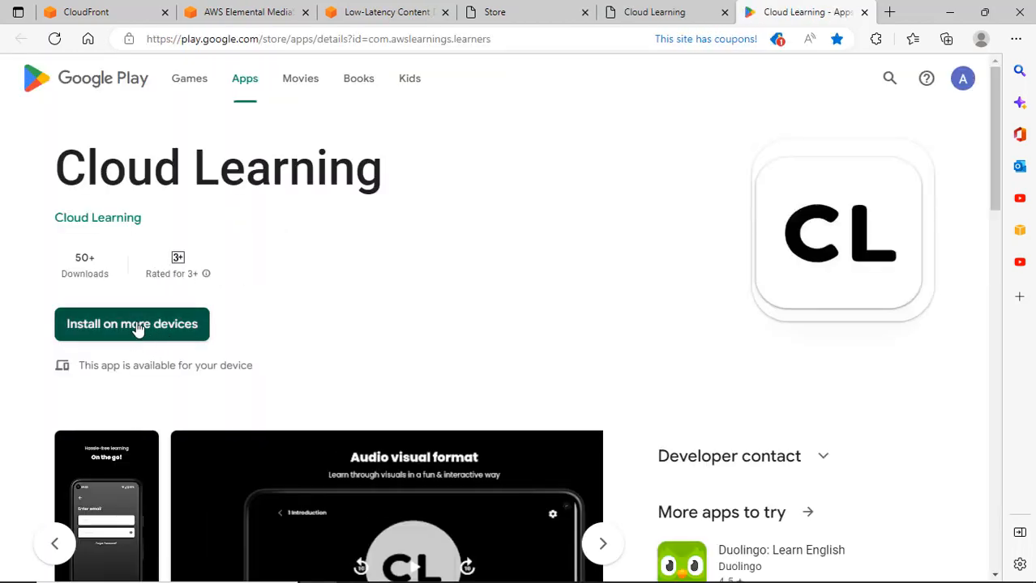
pyautogui.scroll(-2, 202, 322)
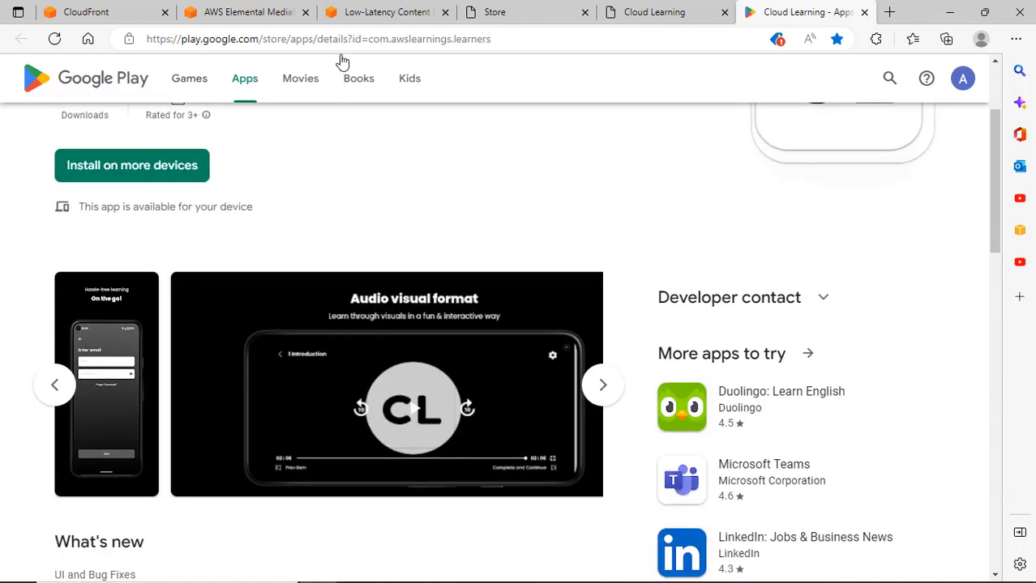
# Return through the MediaStore and CloudFront tabs to the distribution form's viewer settings.
pyautogui.click(254, 15)
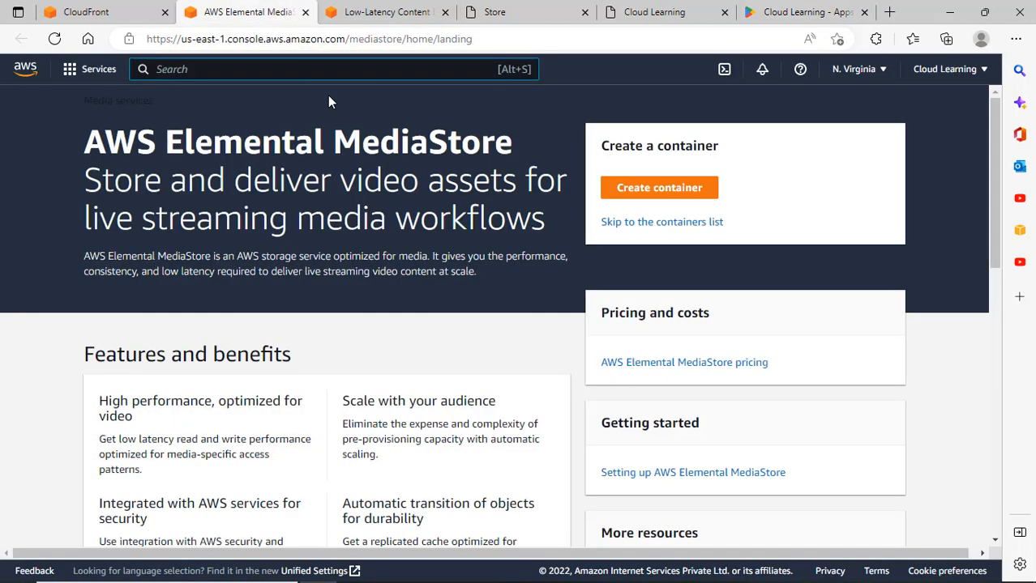
pyautogui.click(381, 12)
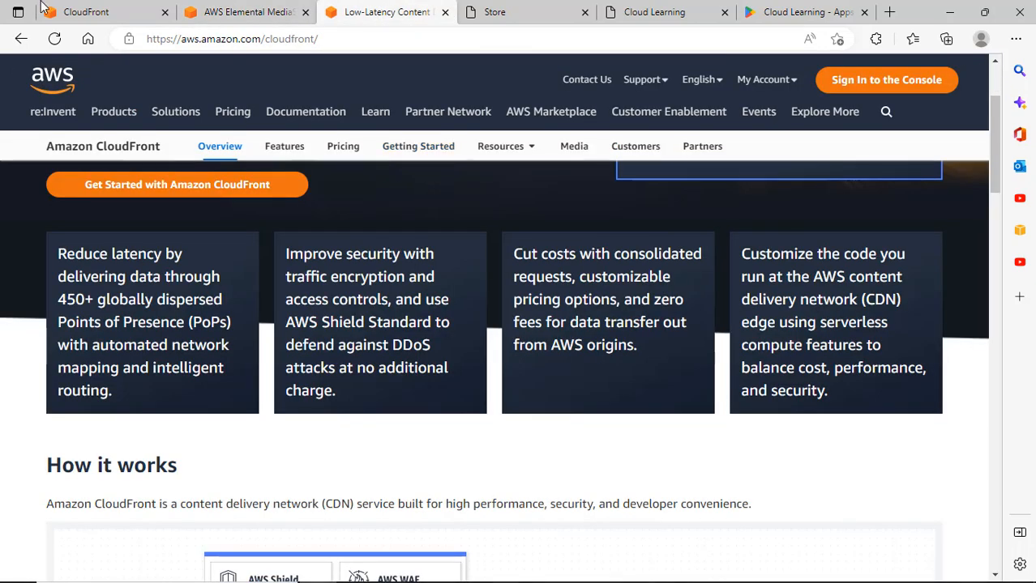
pyautogui.click(109, 16)
pyautogui.scroll(-2, 261, 227)
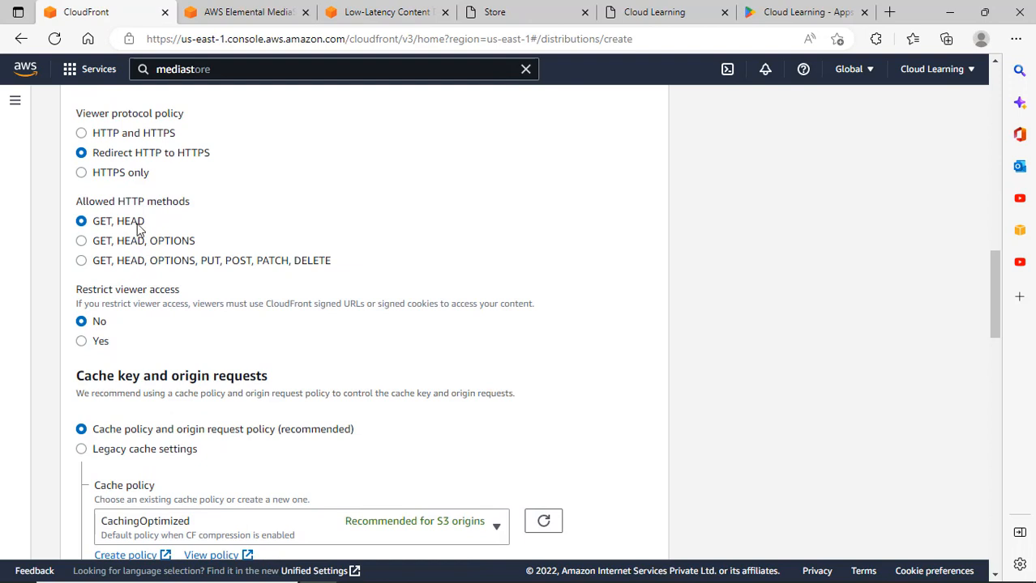
pyautogui.click(148, 265)
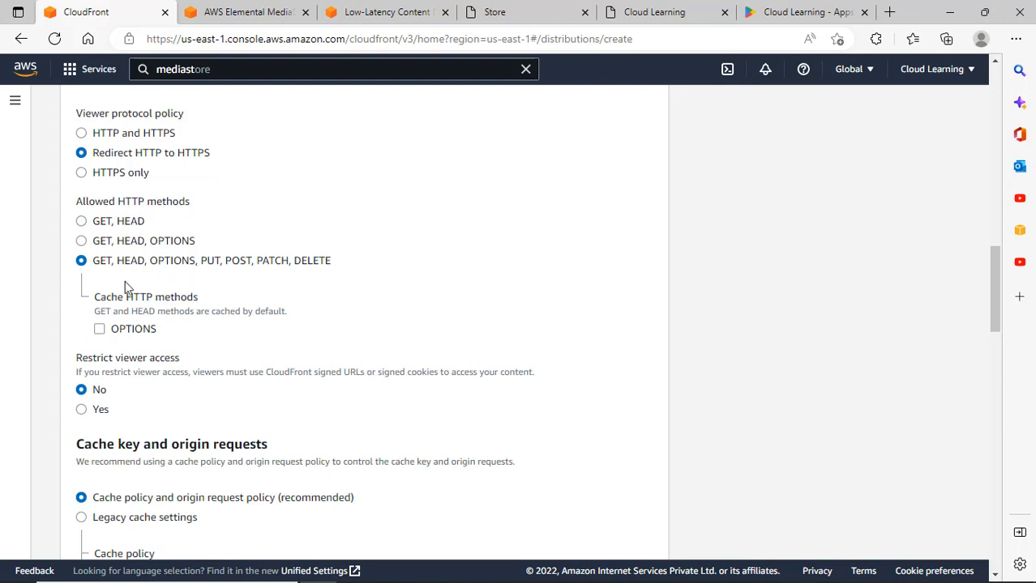
pyautogui.click(104, 222)
pyautogui.scroll(-2, 192, 251)
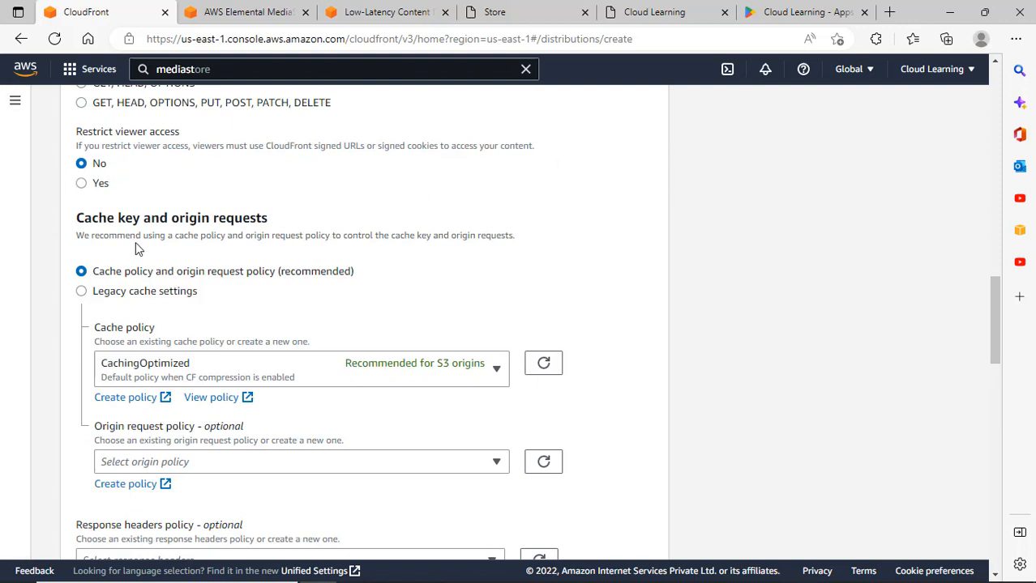
pyautogui.scroll(-2, 238, 335)
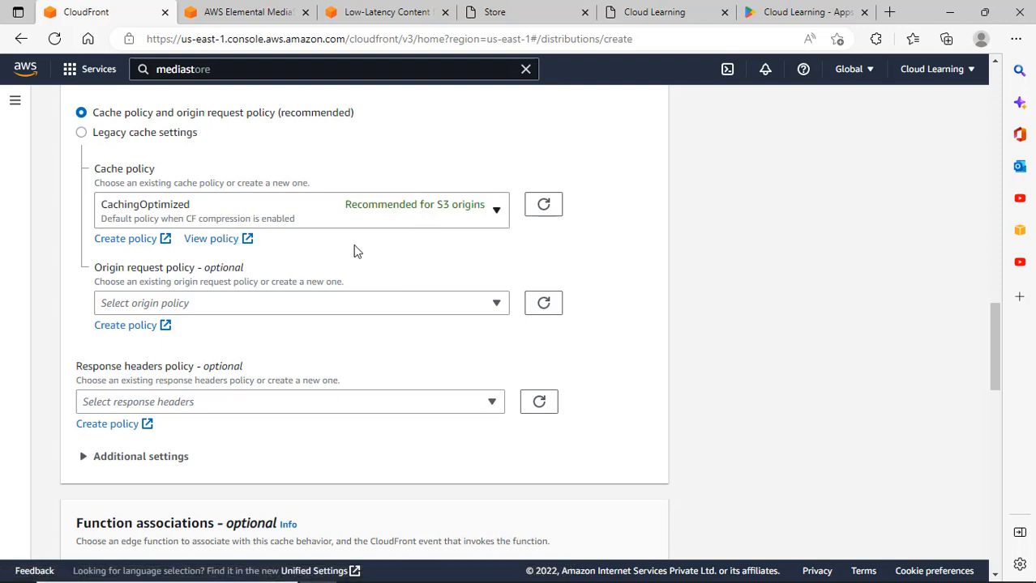
# View Managed-CachingOptimized in a new tab, noting default TTL 86400 and maximum TTL 31536000.
pyautogui.click(219, 240)
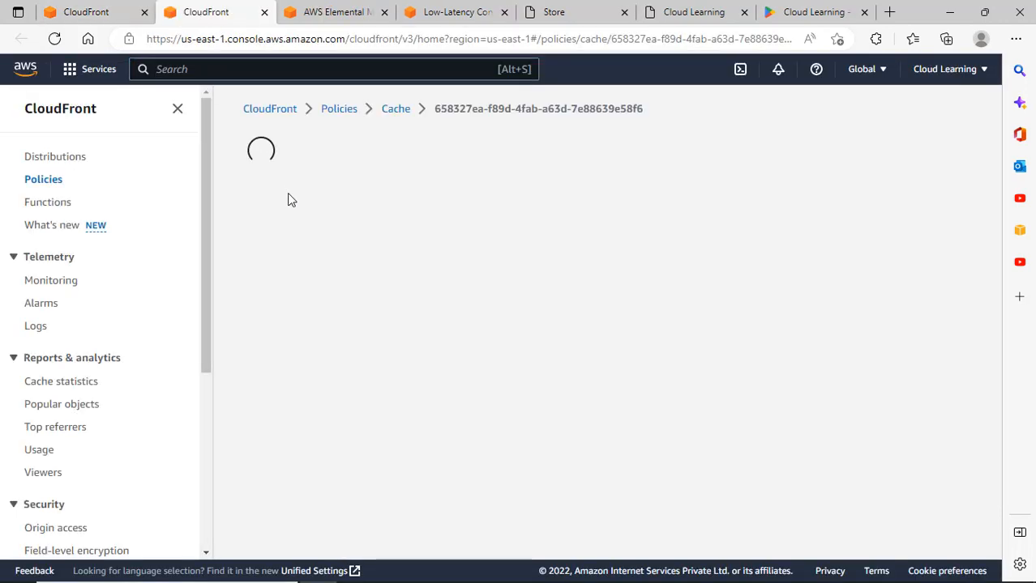
pyautogui.scroll(-1, 521, 346)
pyautogui.scroll(-1, 521, 347)
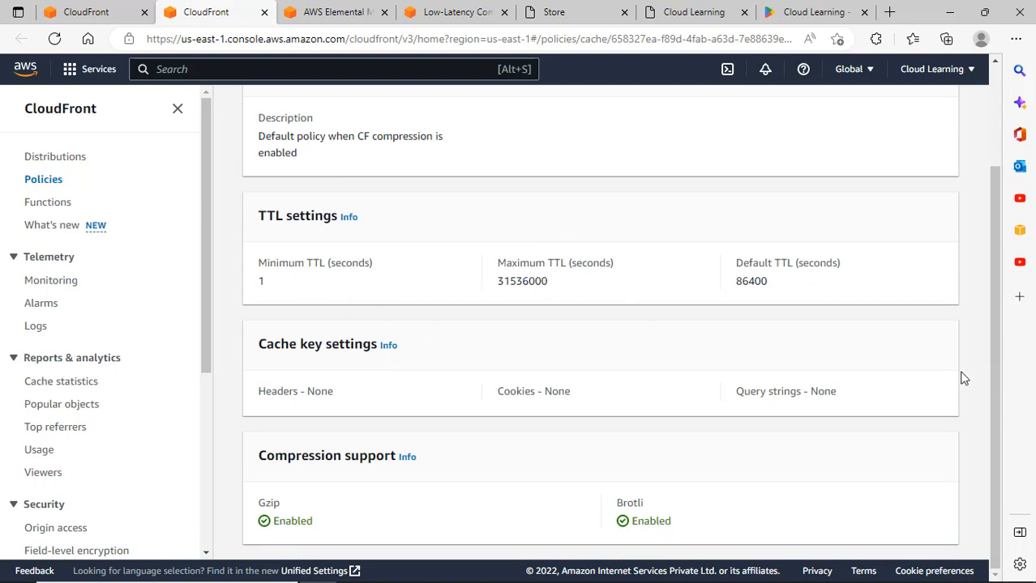
pyautogui.moveTo(743, 281); pyautogui.dragTo(771, 287)
pyautogui.scroll(2, 770, 285)
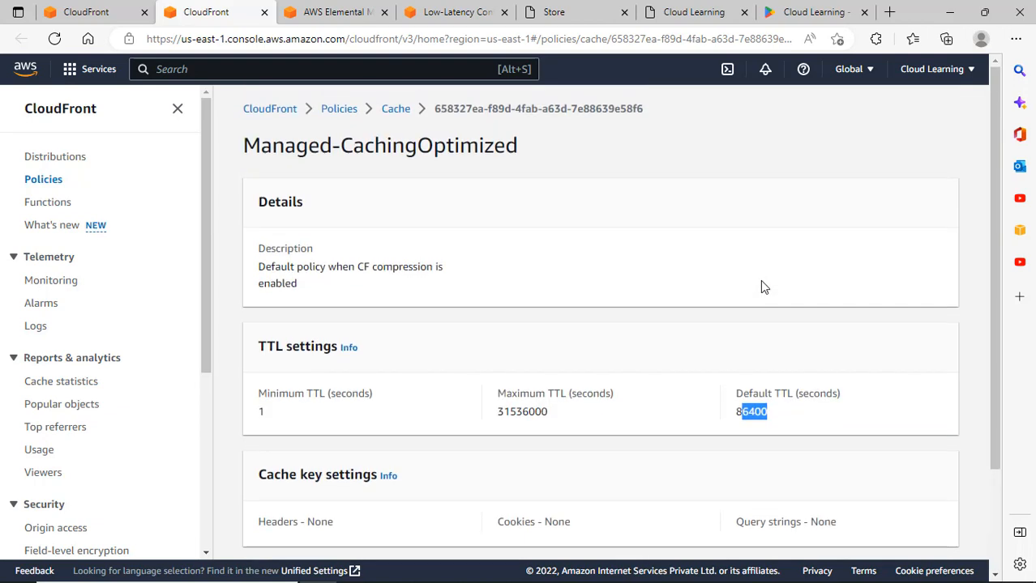
pyautogui.scroll(-2, 779, 327)
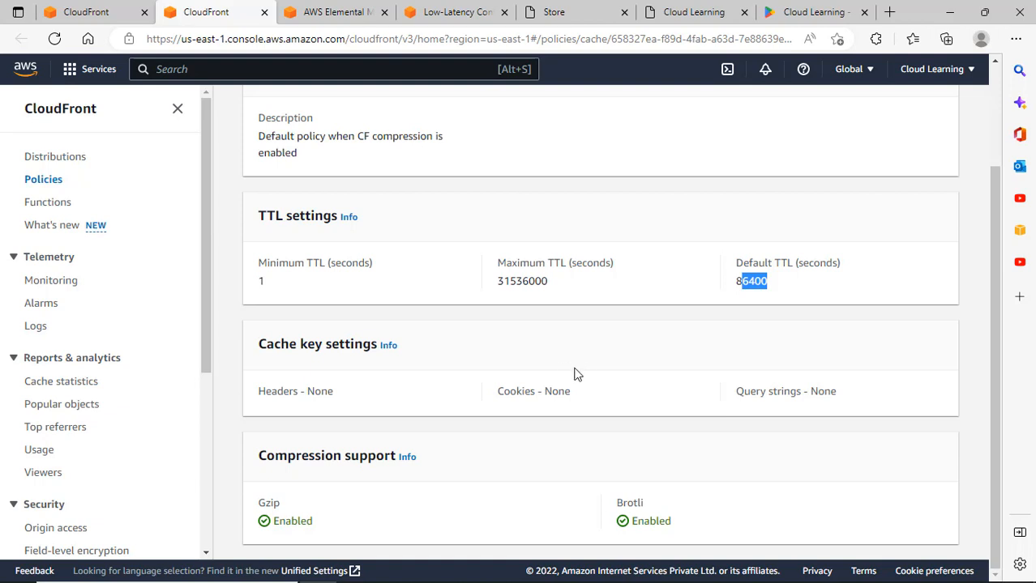
pyautogui.click(777, 292)
pyautogui.moveTo(500, 281); pyautogui.dragTo(596, 286)
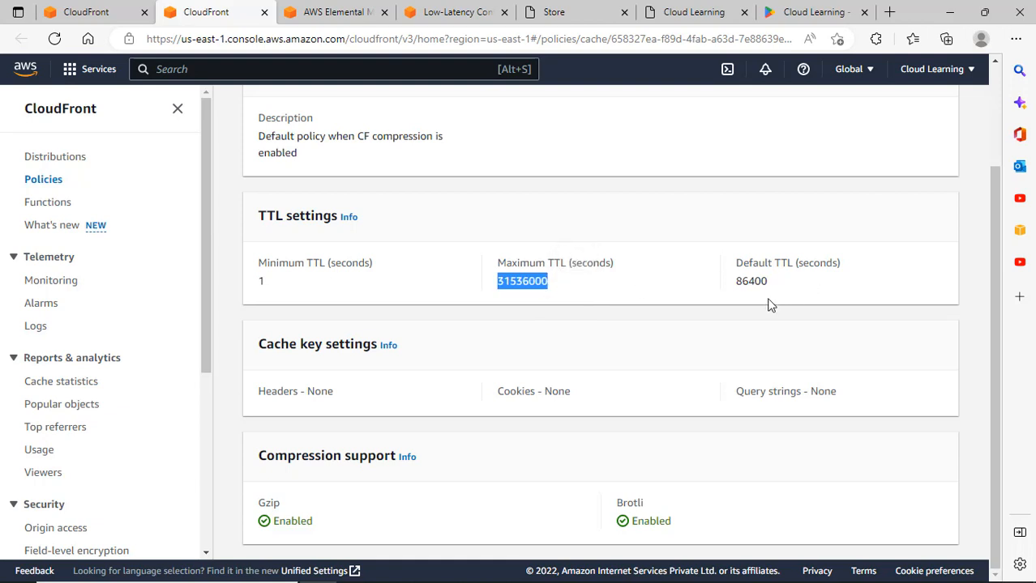
pyautogui.moveTo(769, 283); pyautogui.dragTo(737, 286)
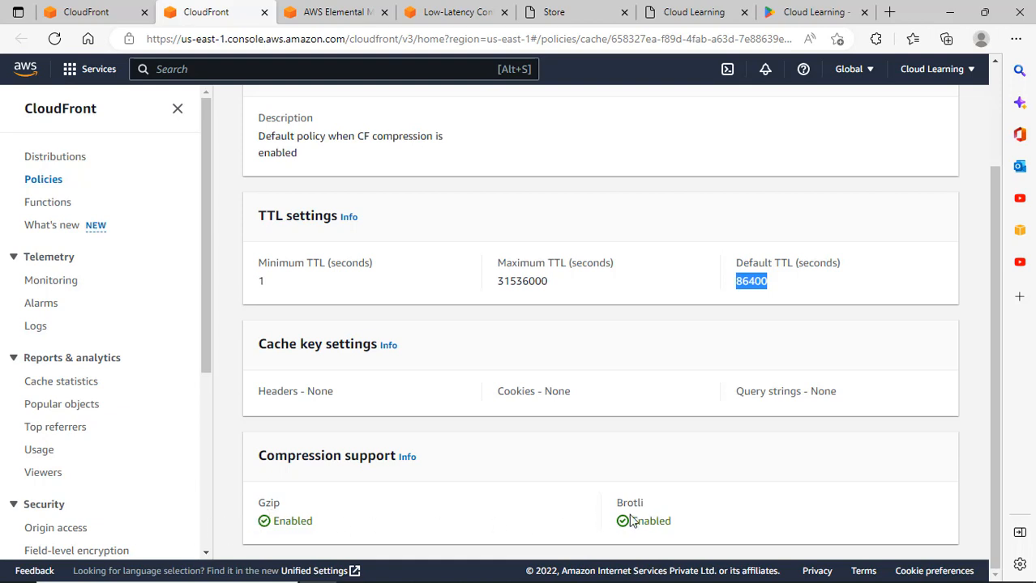
pyautogui.scroll(2, 624, 523)
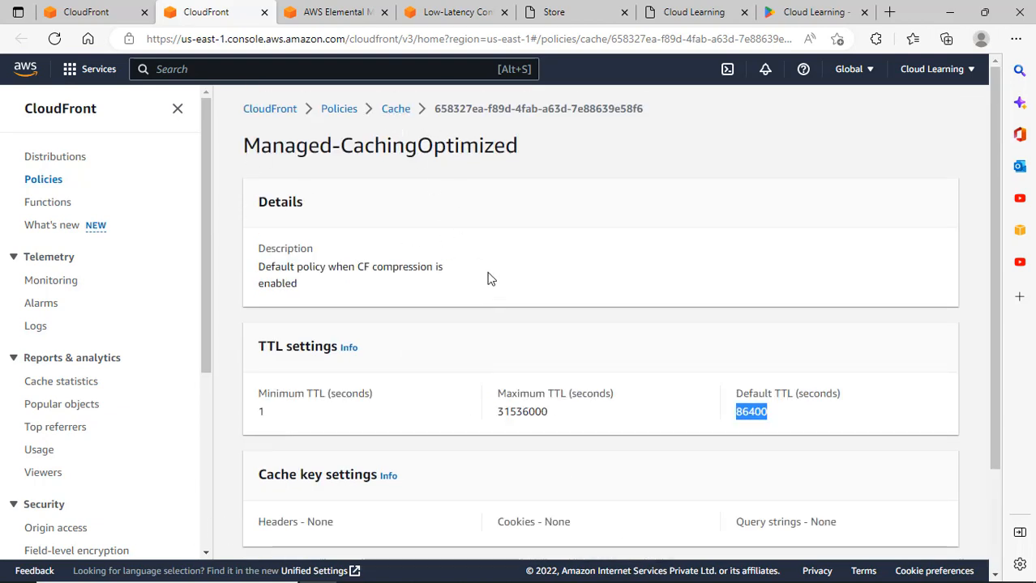
pyautogui.click(87, 14)
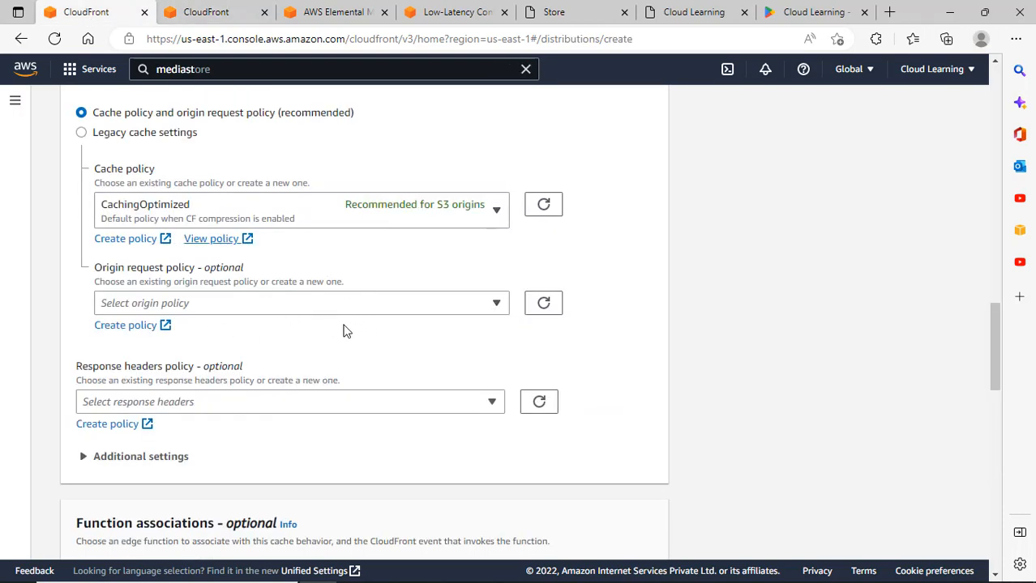
# Expand the cache behavior's Additional settings, leaving real-time logs set to No after briefly enabling them.
pyautogui.scroll(-2, 358, 336)
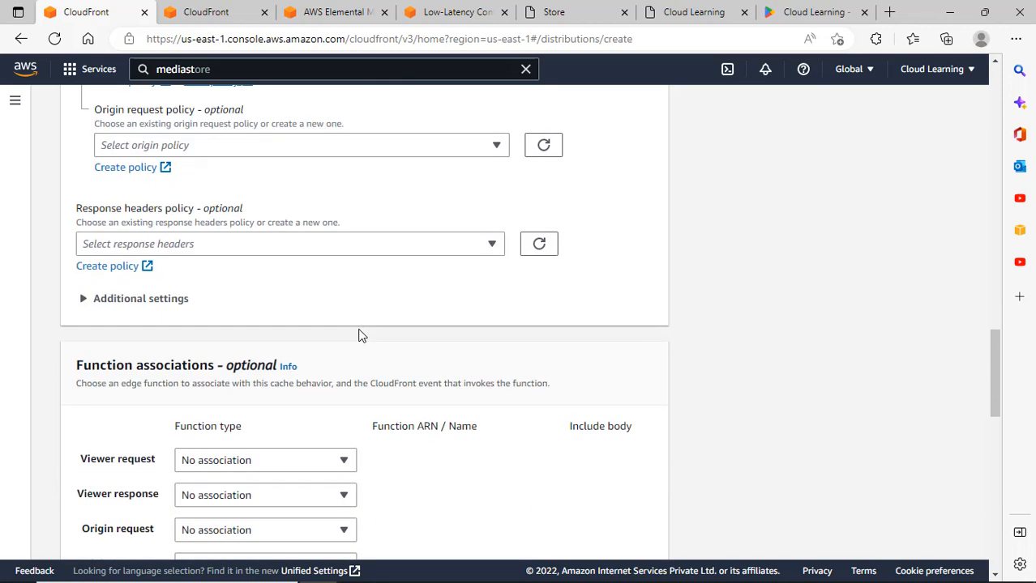
pyautogui.click(173, 301)
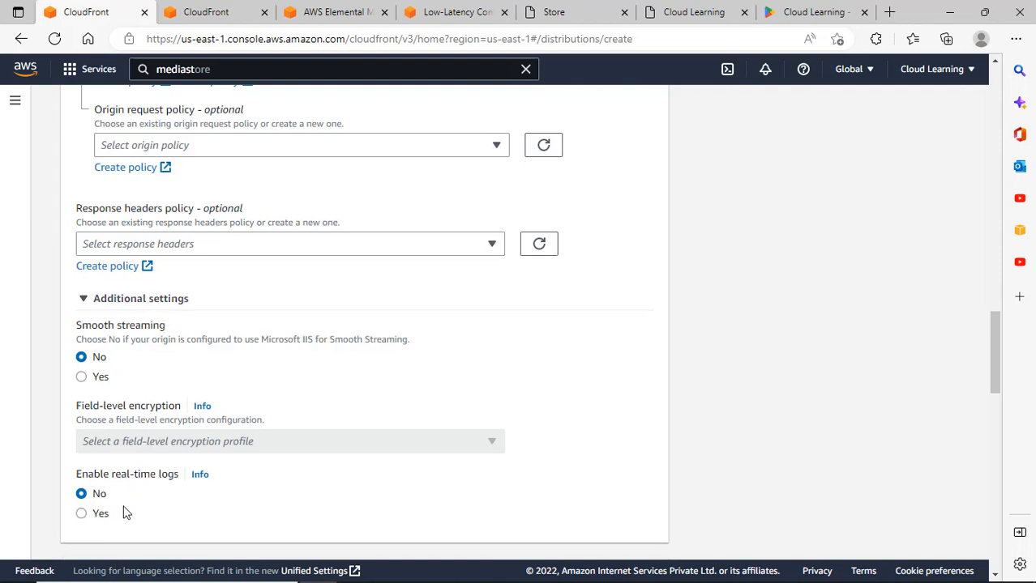
pyautogui.click(98, 515)
pyautogui.scroll(-3, 238, 504)
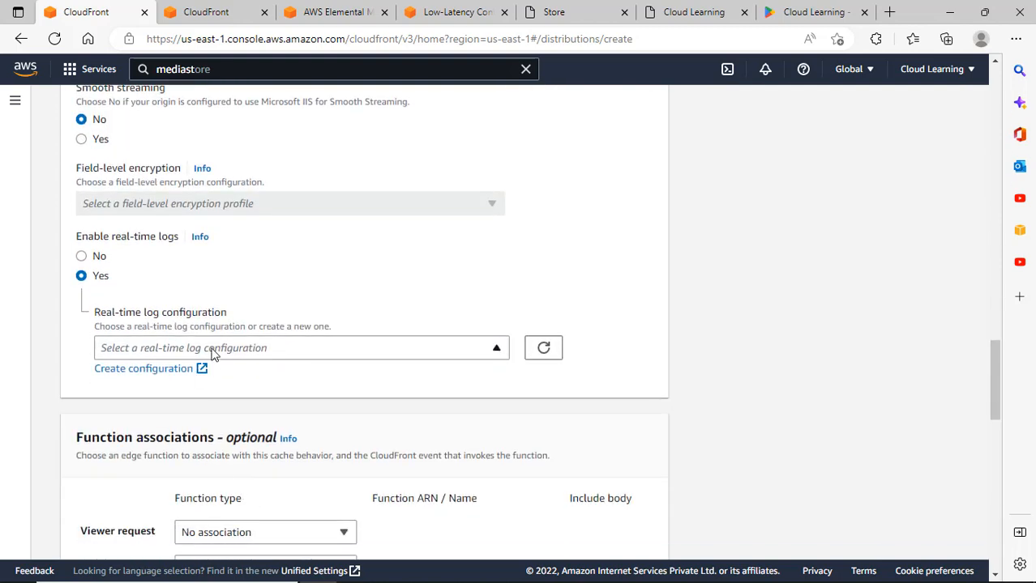
pyautogui.click(259, 354)
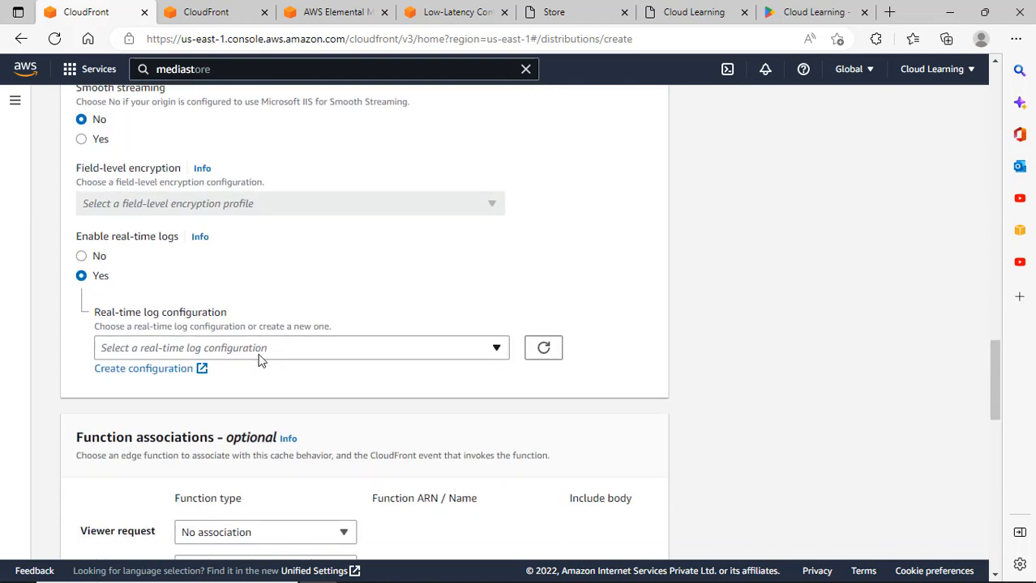
pyautogui.click(82, 256)
# Scroll through Settings: price class Use all edge locations, no web ACL or alternate domain name.
pyautogui.scroll(1, 224, 298)
pyautogui.scroll(-3, 341, 443)
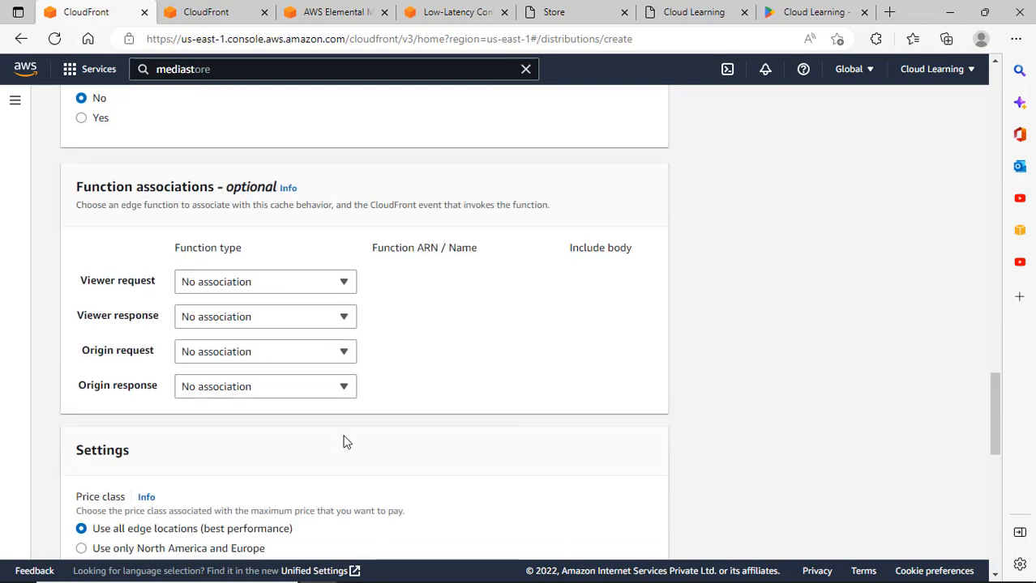
pyautogui.scroll(-3, 345, 441)
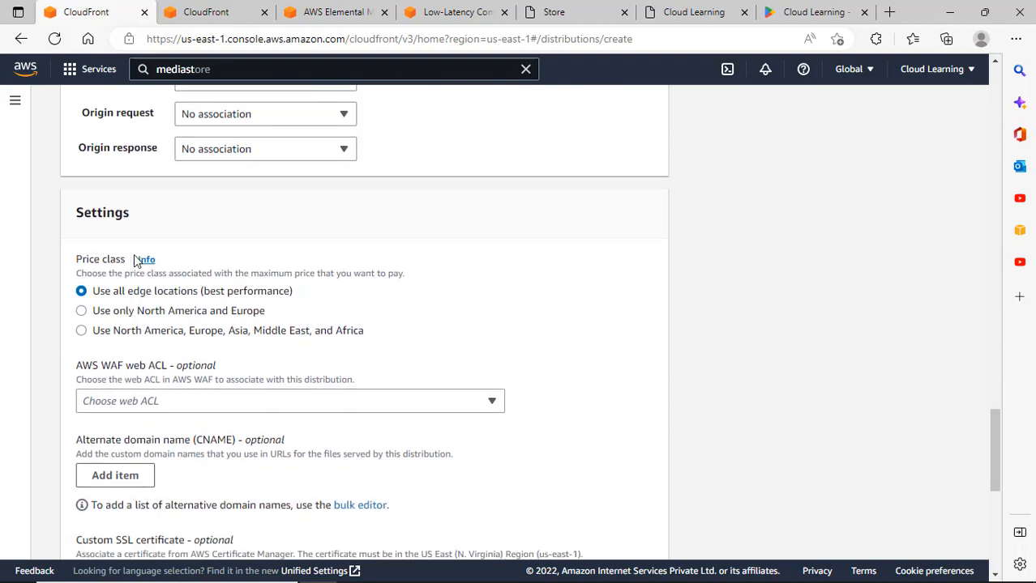
pyautogui.scroll(1, 370, 292)
pyautogui.scroll(20, 528, 350)
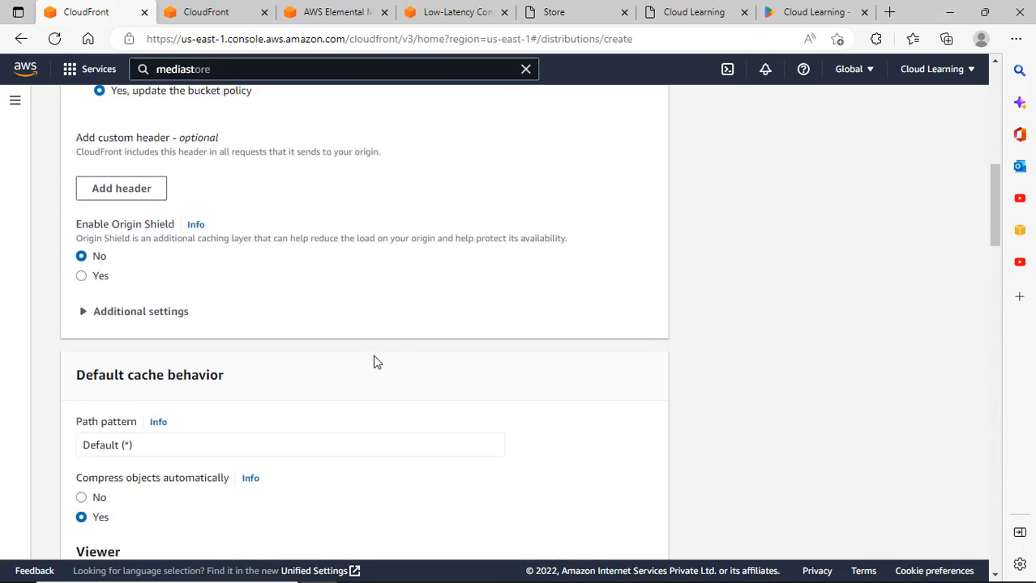
pyautogui.scroll(1, 324, 332)
pyautogui.scroll(-10, 261, 329)
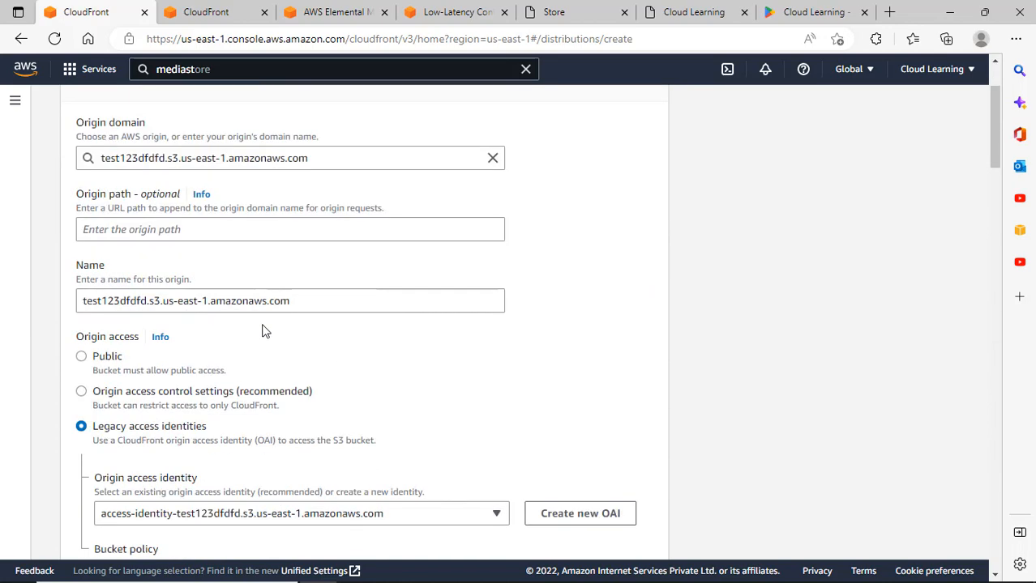
pyautogui.scroll(-7, 273, 352)
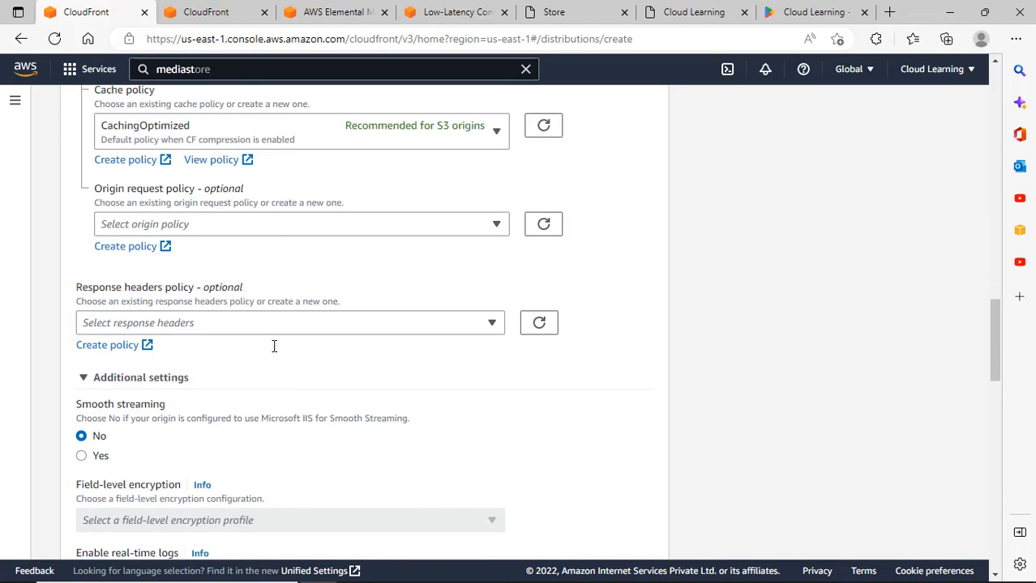
pyautogui.scroll(2, 274, 346)
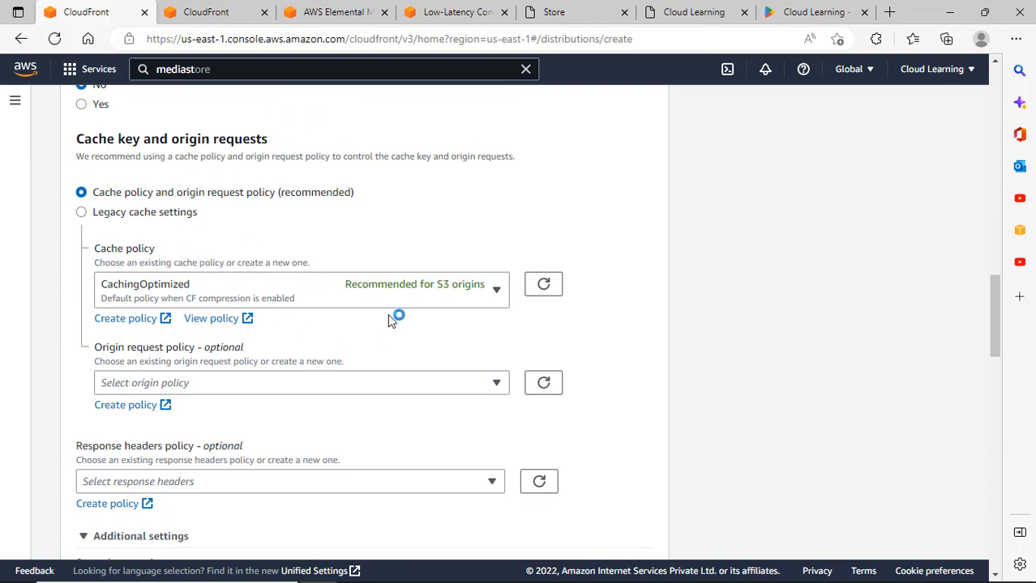
pyautogui.scroll(-1, 459, 387)
pyautogui.scroll(-4, 458, 387)
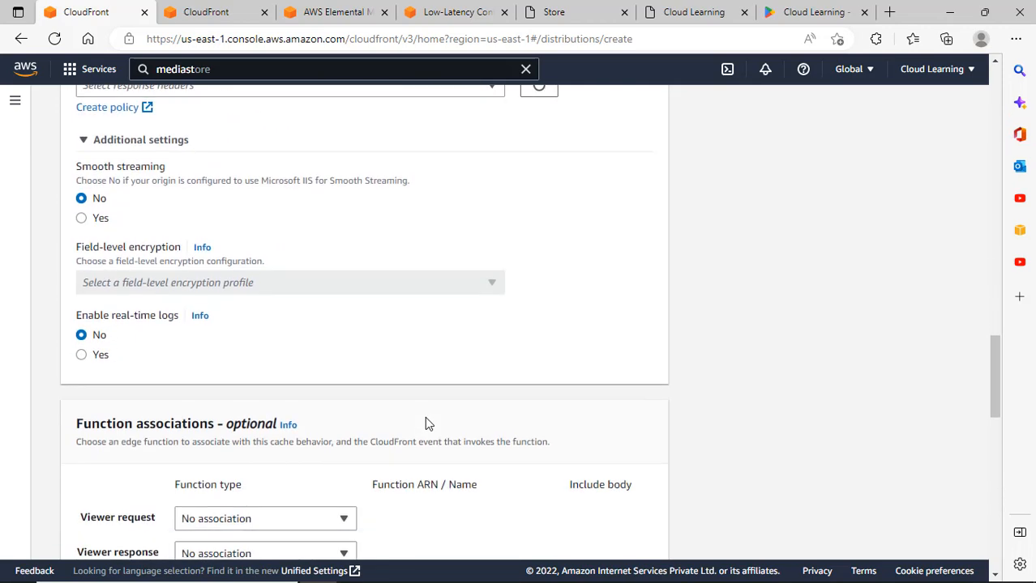
pyautogui.scroll(-3, 428, 422)
pyautogui.scroll(2, 370, 378)
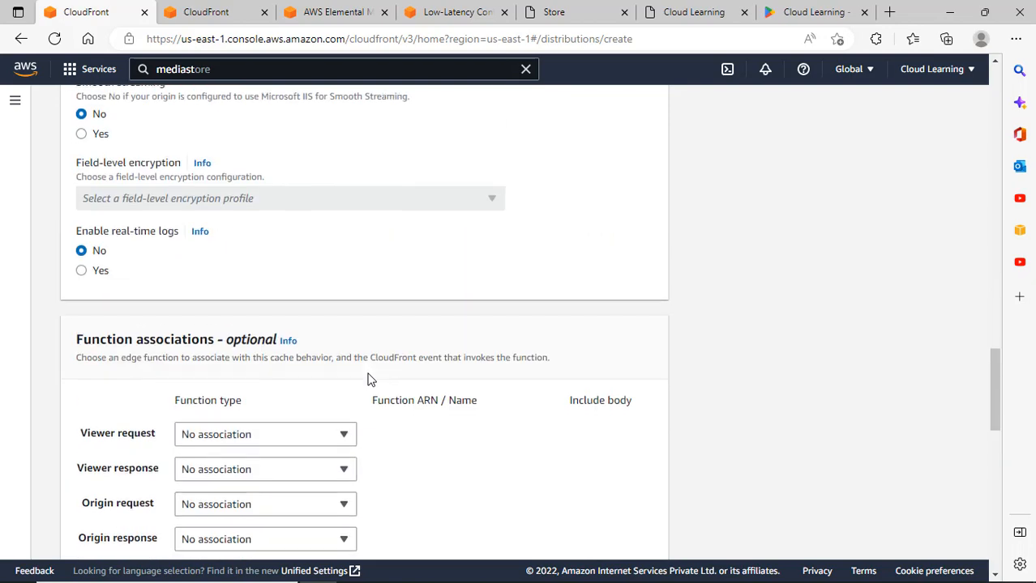
pyautogui.scroll(-6, 370, 377)
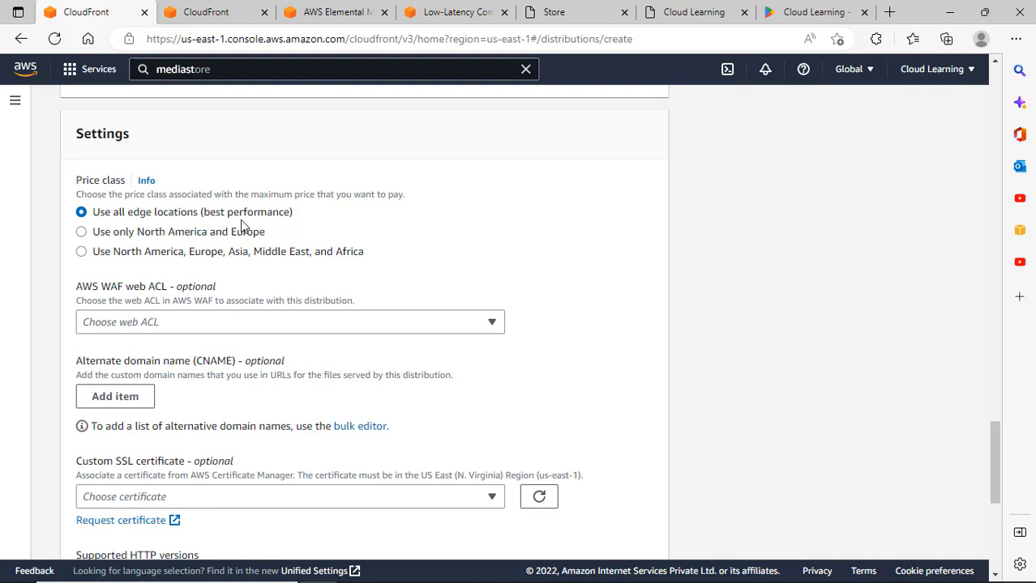
# Read the Price class help and pick the North America and Europe price class.
pyautogui.moveTo(661, 570)
pyautogui.rightClick(143, 184)
pyautogui.click(461, 217)
pyautogui.click(146, 182)
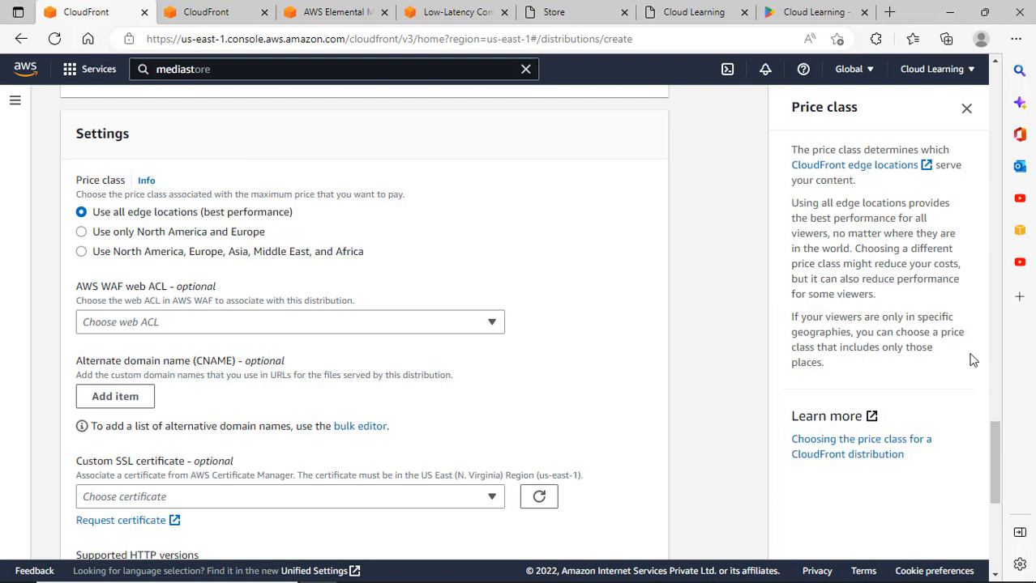
pyautogui.click(176, 237)
# Open the price class guide in a new tab and choose North America, Europe, Asia, Middle East, and Africa.
pyautogui.rightClick(837, 456)
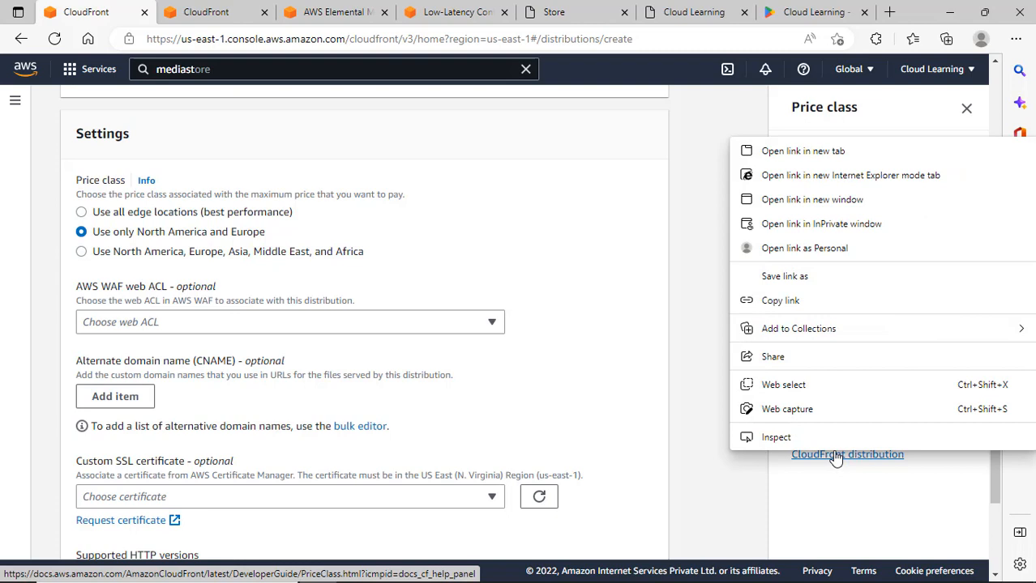
pyautogui.click(802, 150)
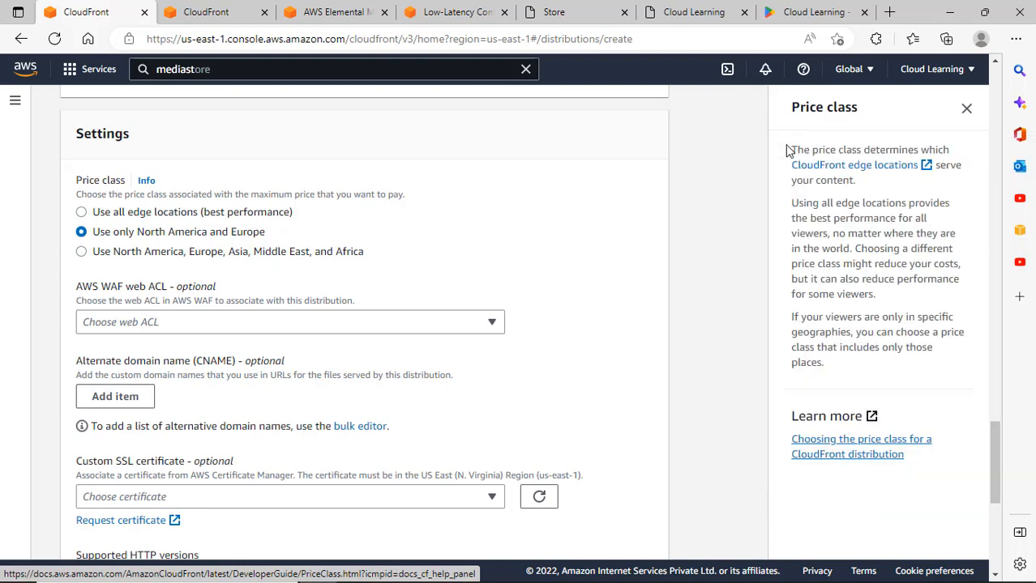
pyautogui.click(167, 254)
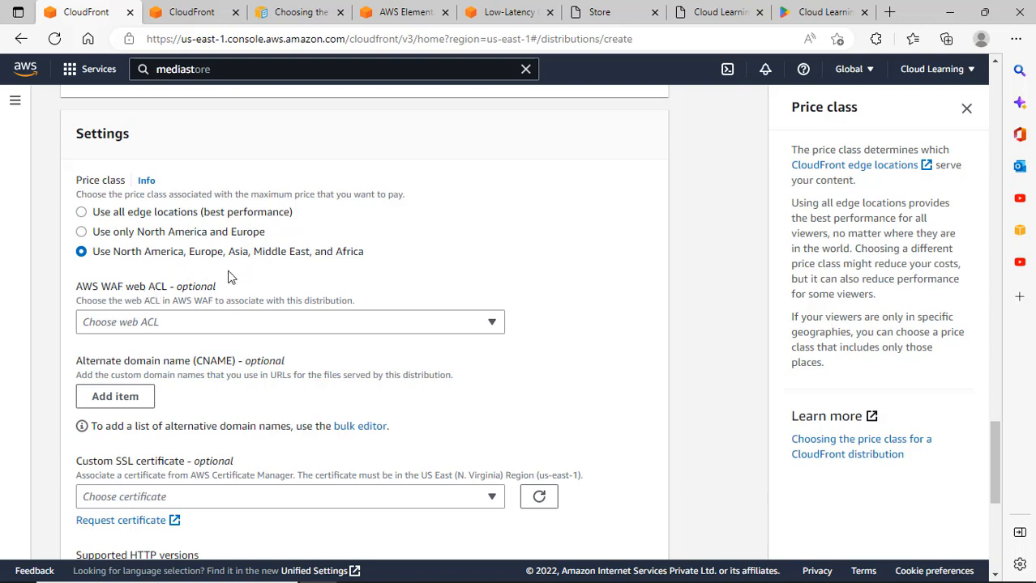
# Review the 'Choosing the price class' documentation, then return to the Create distribution form.
pyautogui.click(217, 22)
pyautogui.click(280, 12)
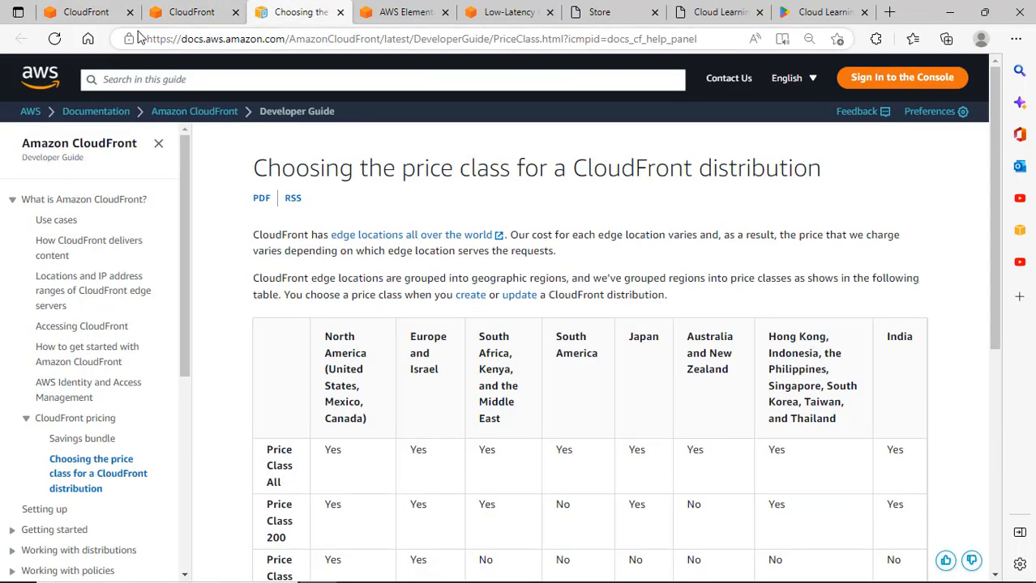
pyautogui.scroll(-2, 704, 481)
pyautogui.scroll(-1, 704, 481)
pyautogui.scroll(3, 709, 437)
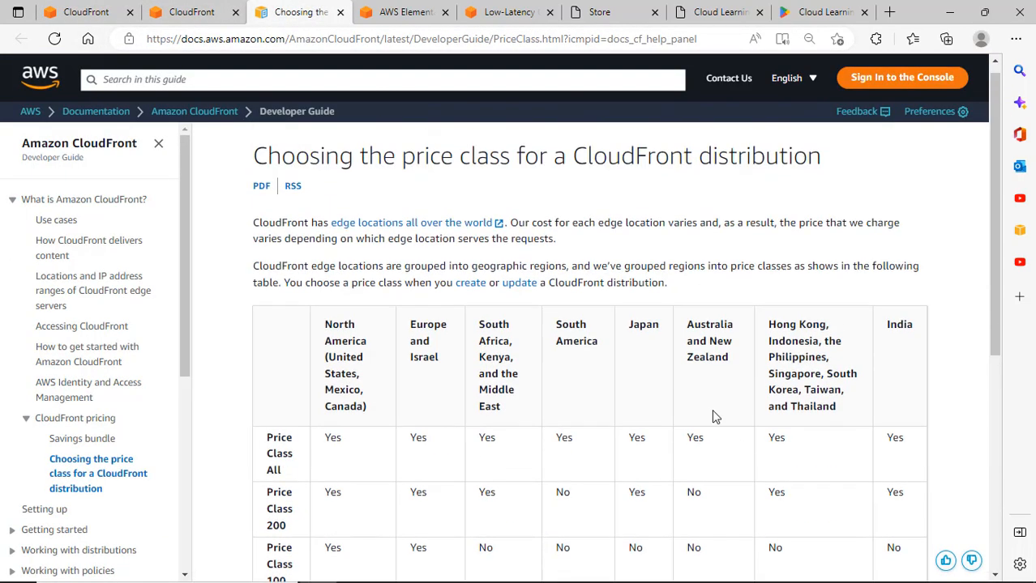
pyautogui.click(89, 11)
pyautogui.scroll(-2, 276, 312)
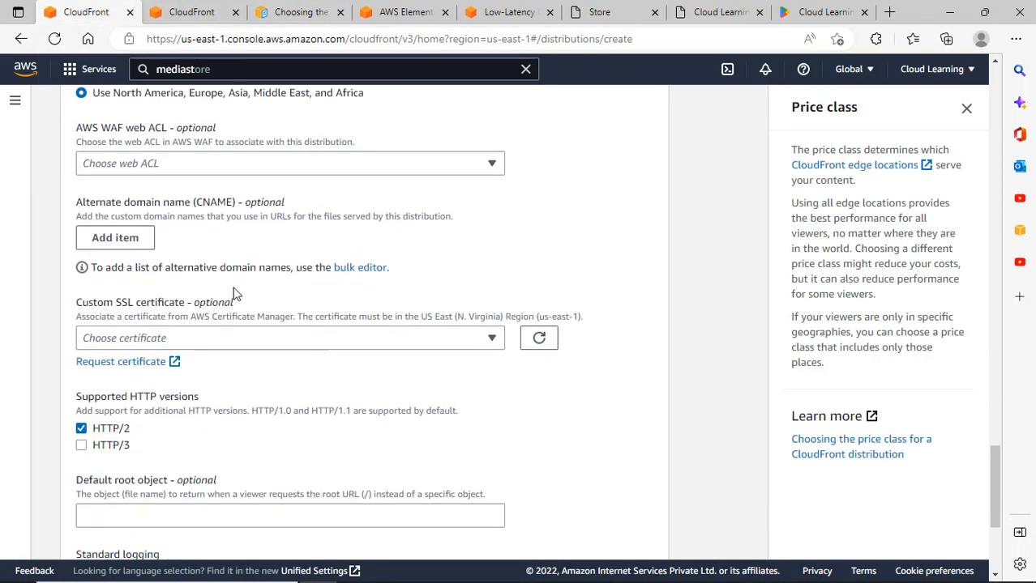
pyautogui.scroll(2, 231, 295)
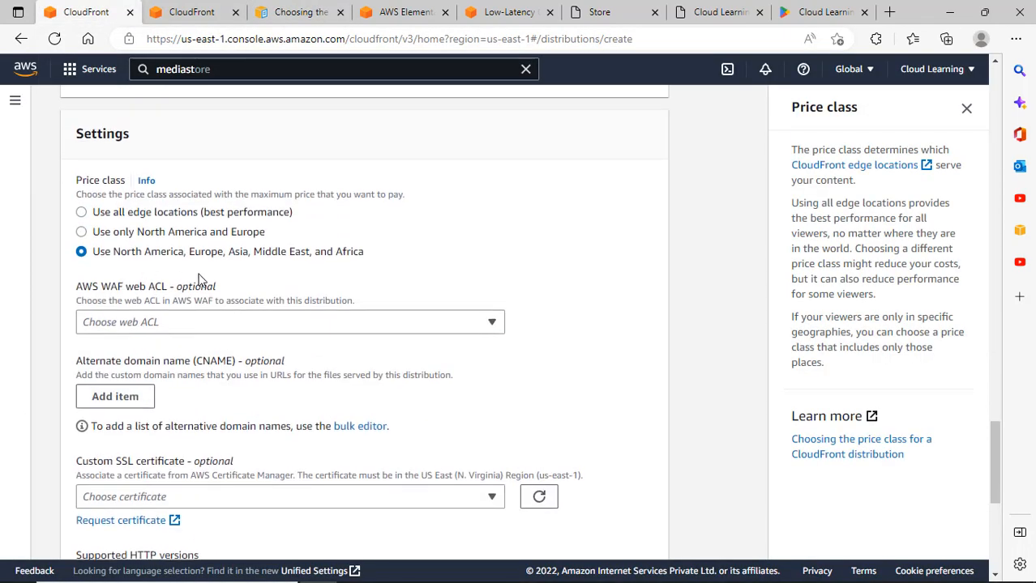
pyautogui.click(215, 331)
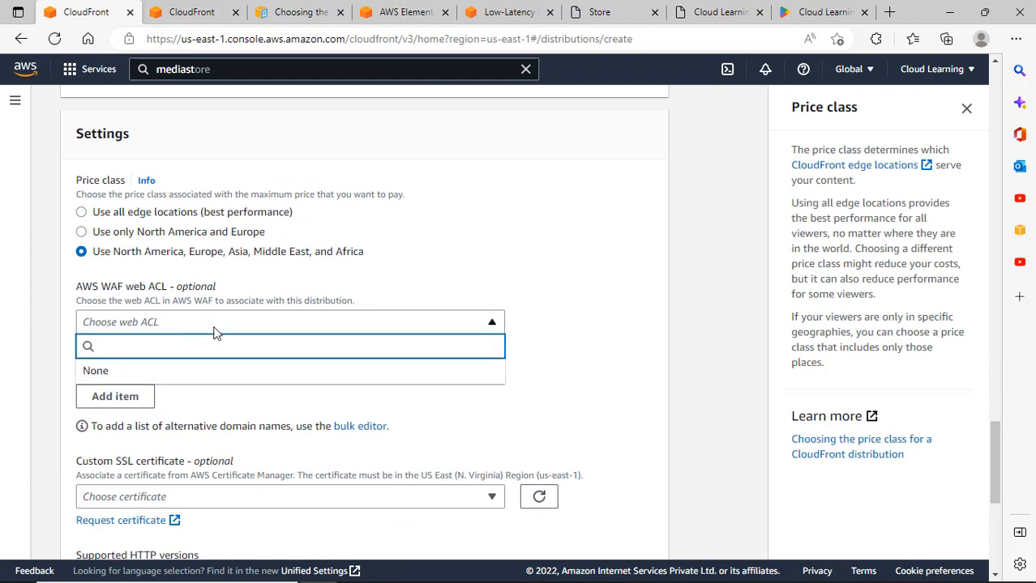
pyautogui.click(216, 330)
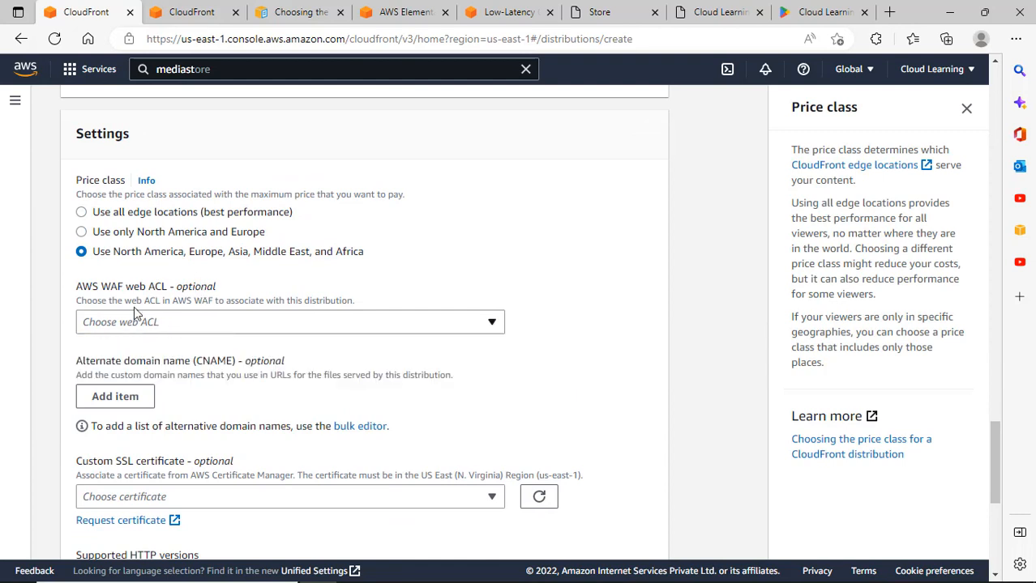
pyautogui.click(220, 320)
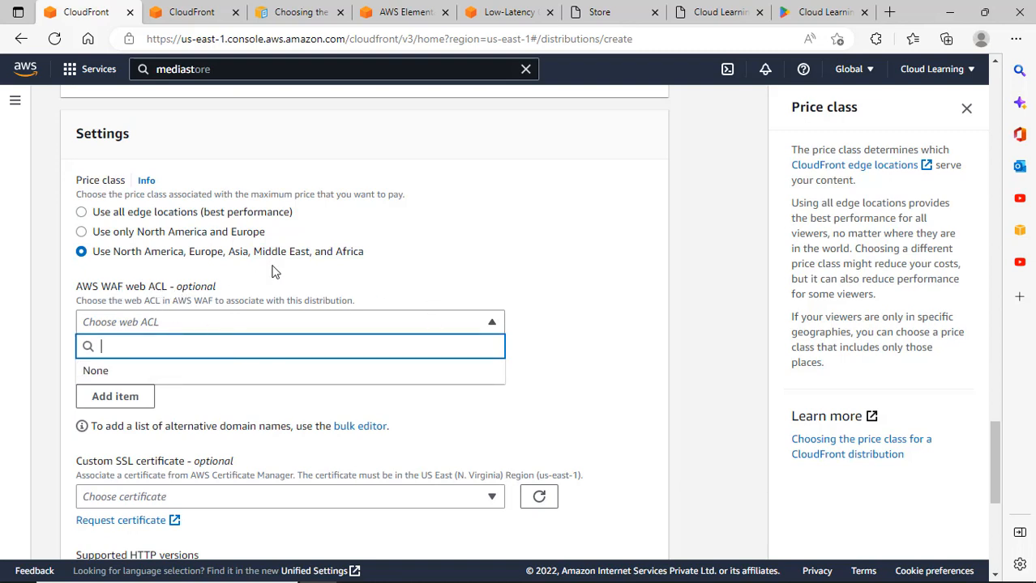
pyautogui.click(397, 266)
pyautogui.scroll(-2, 354, 318)
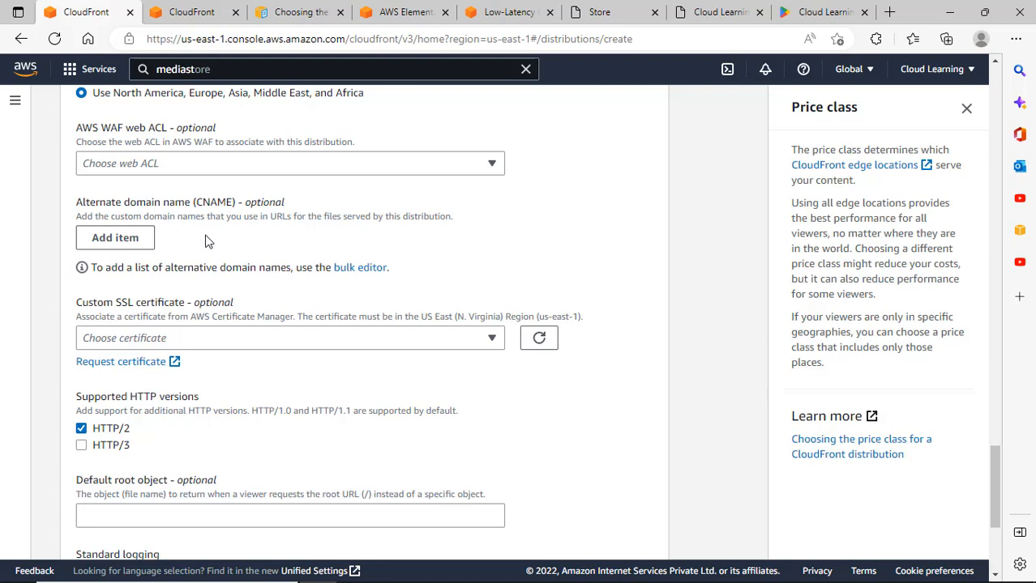
pyautogui.click(251, 342)
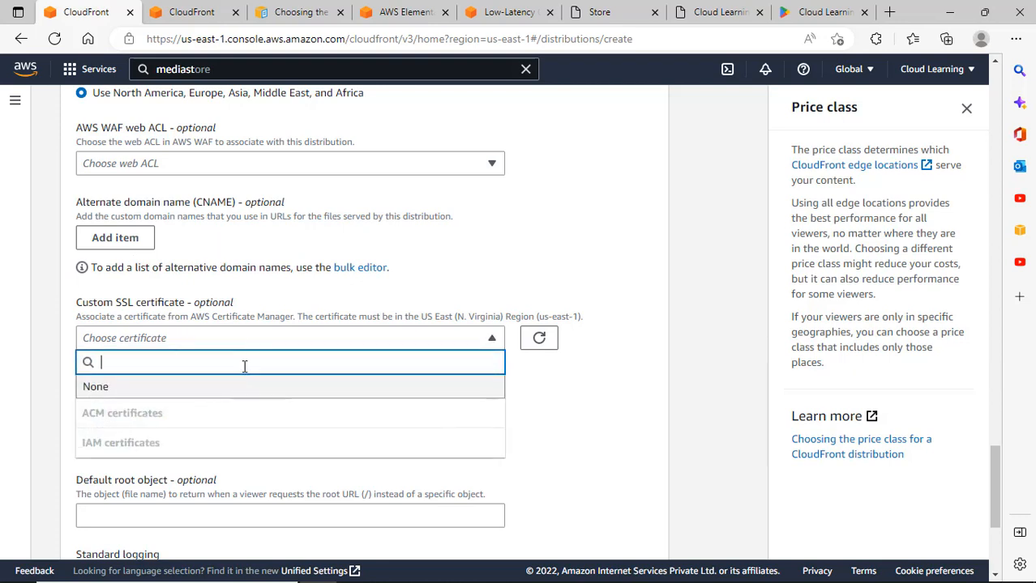
pyautogui.click(400, 306)
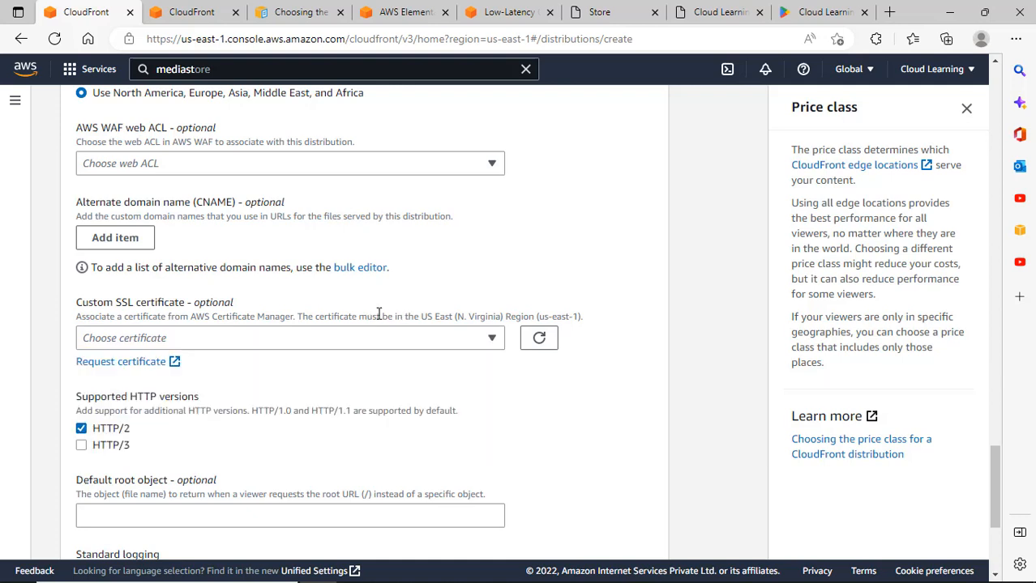
pyautogui.scroll(7, 379, 313)
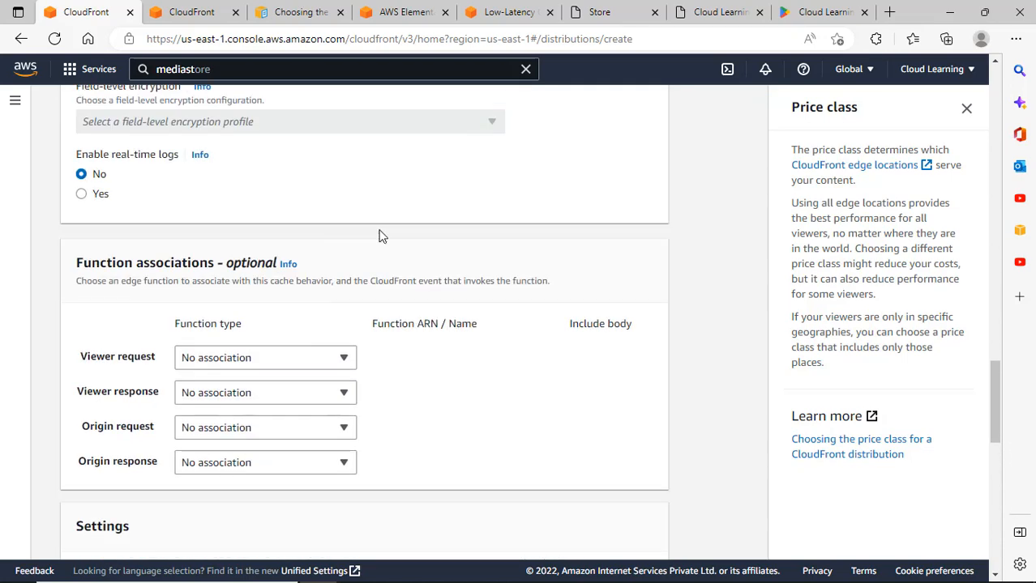
pyautogui.scroll(-6, 384, 237)
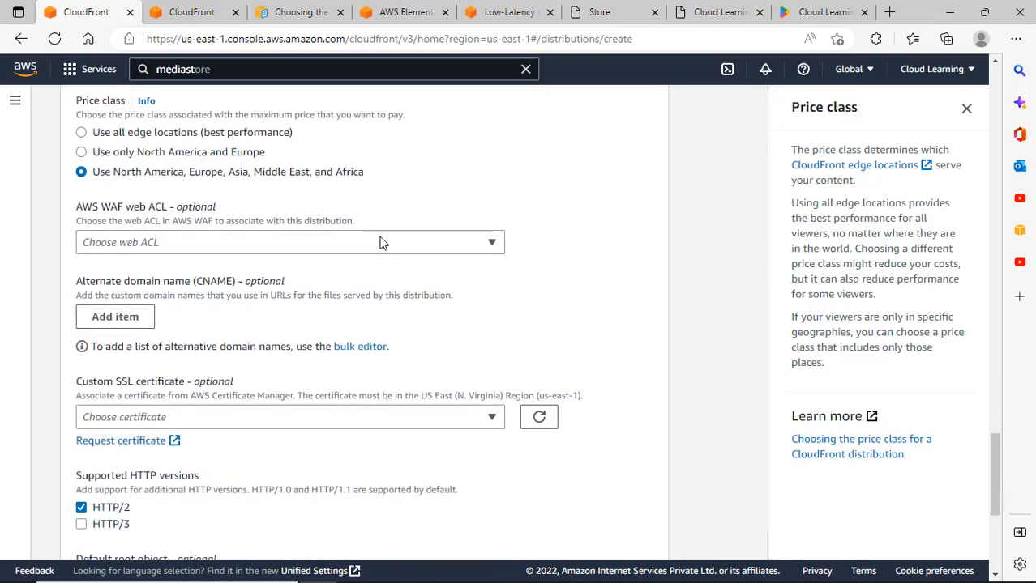
pyautogui.scroll(12, 383, 243)
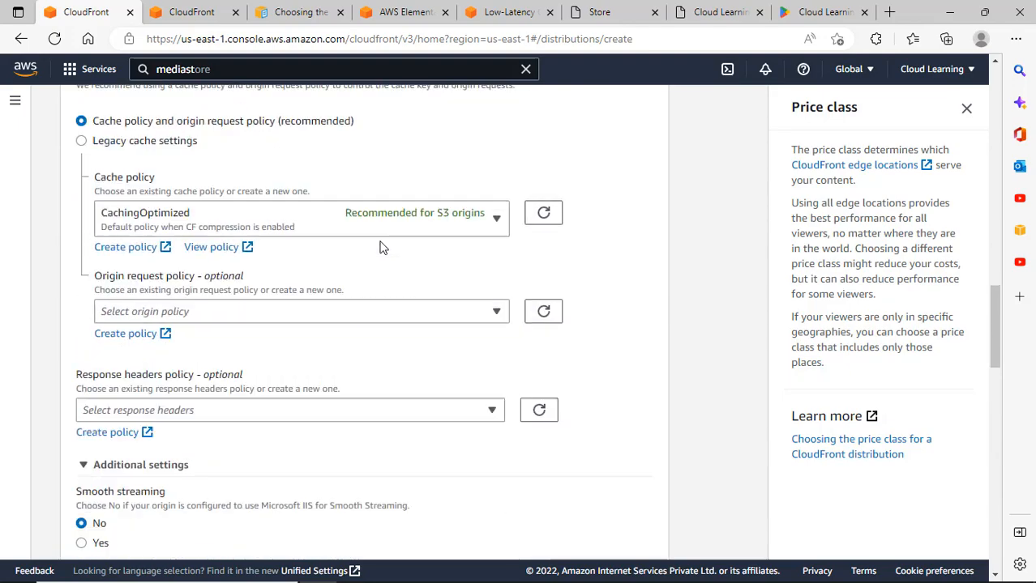
pyautogui.scroll(4, 170, 257)
pyautogui.scroll(-3, 134, 361)
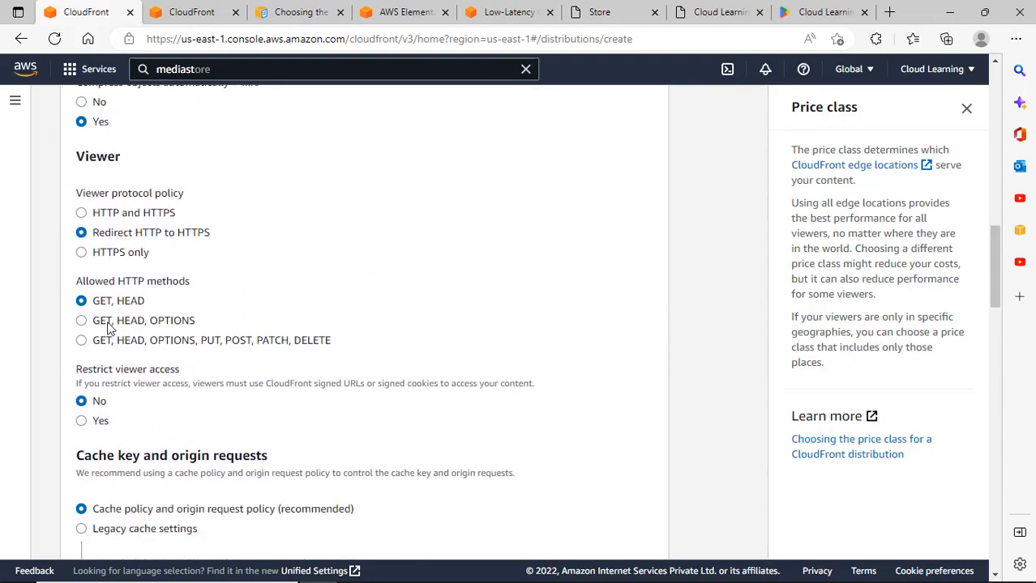
pyautogui.scroll(1, 180, 311)
pyautogui.scroll(-15, 261, 335)
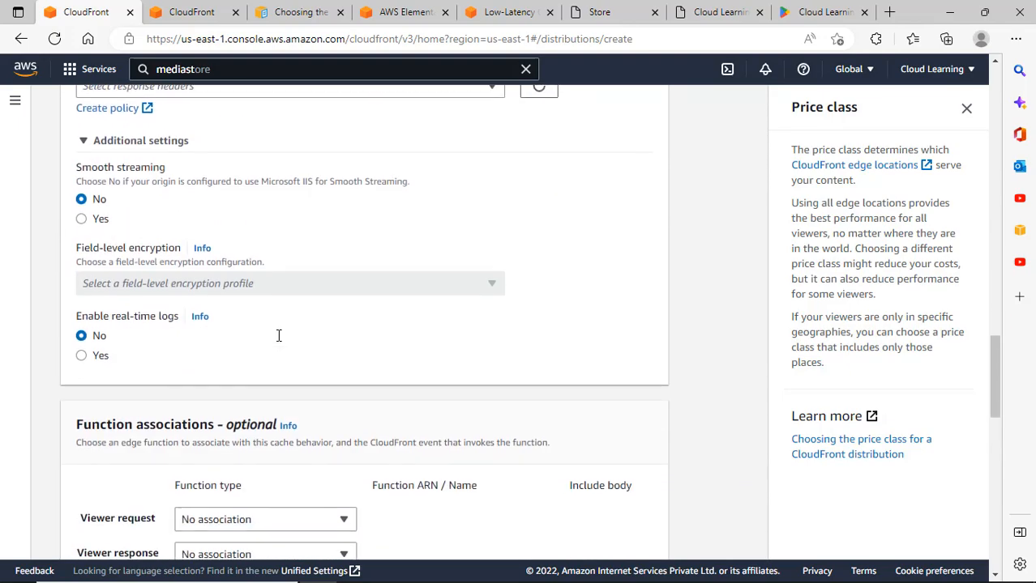
pyautogui.scroll(-3, 294, 334)
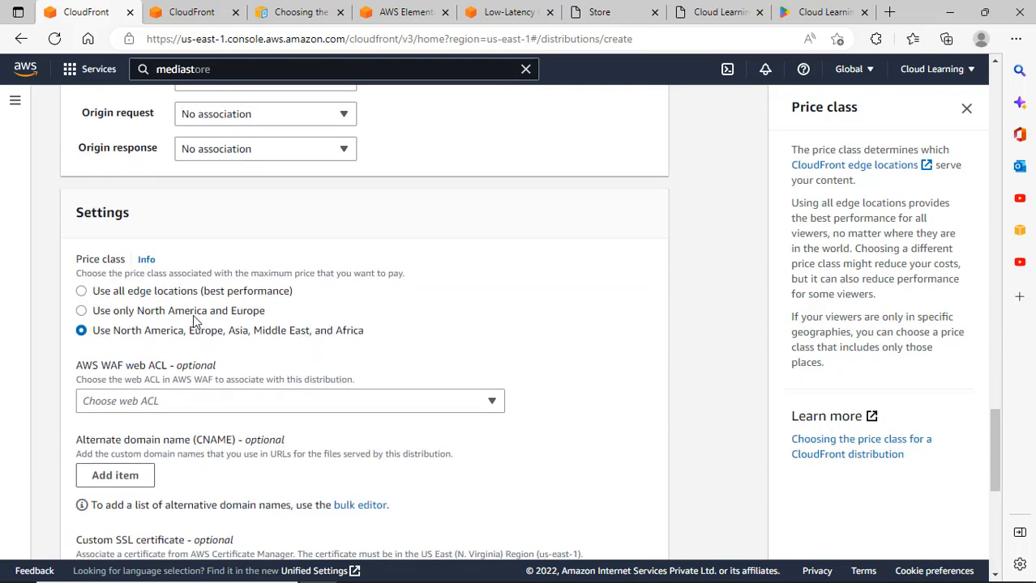
pyautogui.scroll(-1, 191, 324)
pyautogui.scroll(-5, 224, 370)
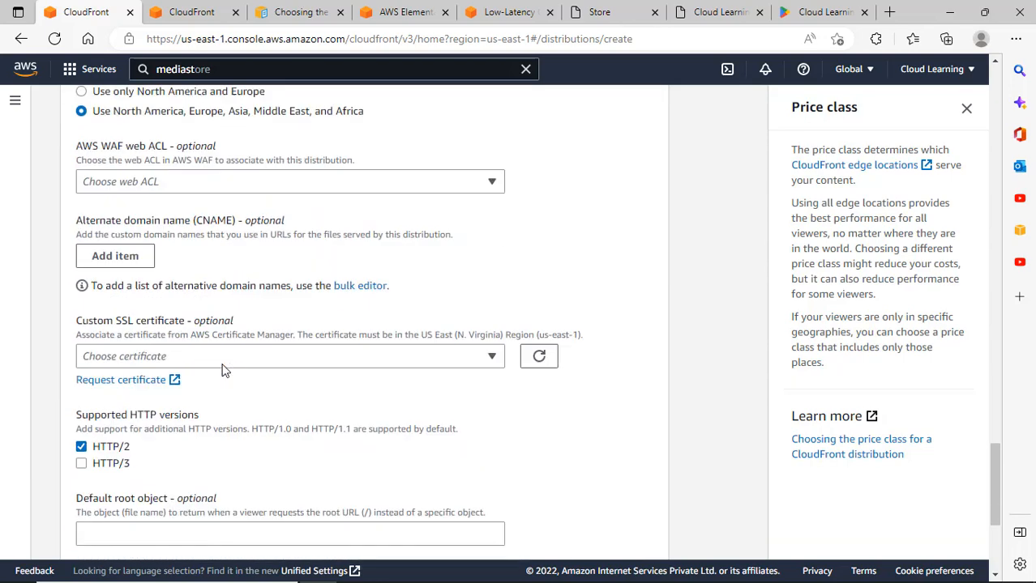
pyautogui.scroll(4, 232, 363)
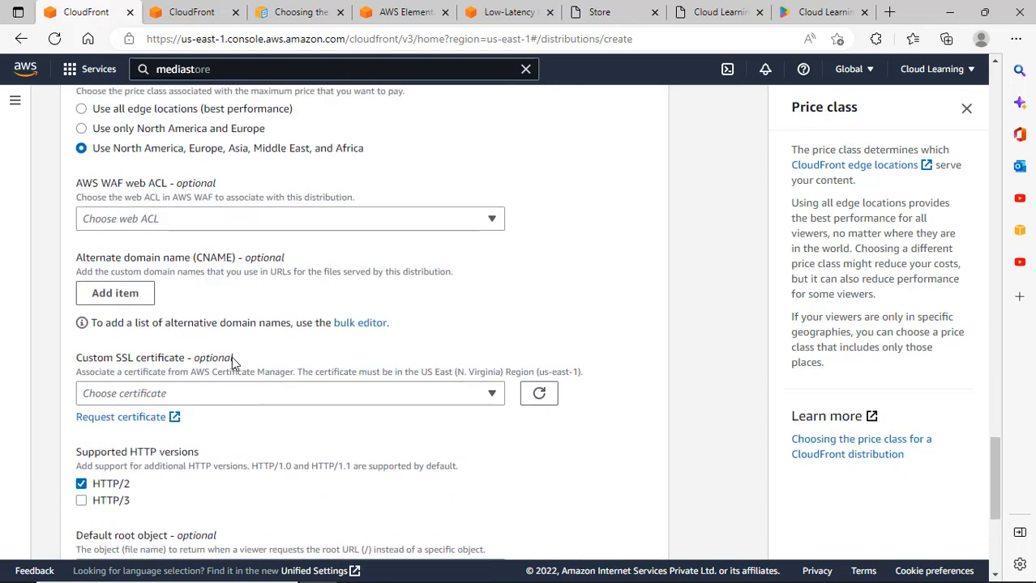
pyautogui.click(225, 218)
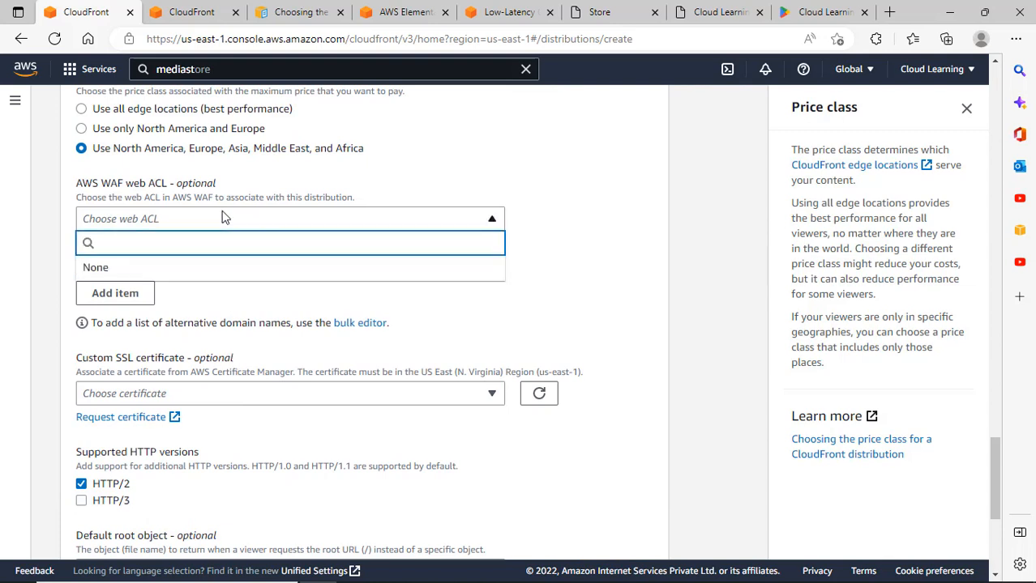
pyautogui.click(523, 209)
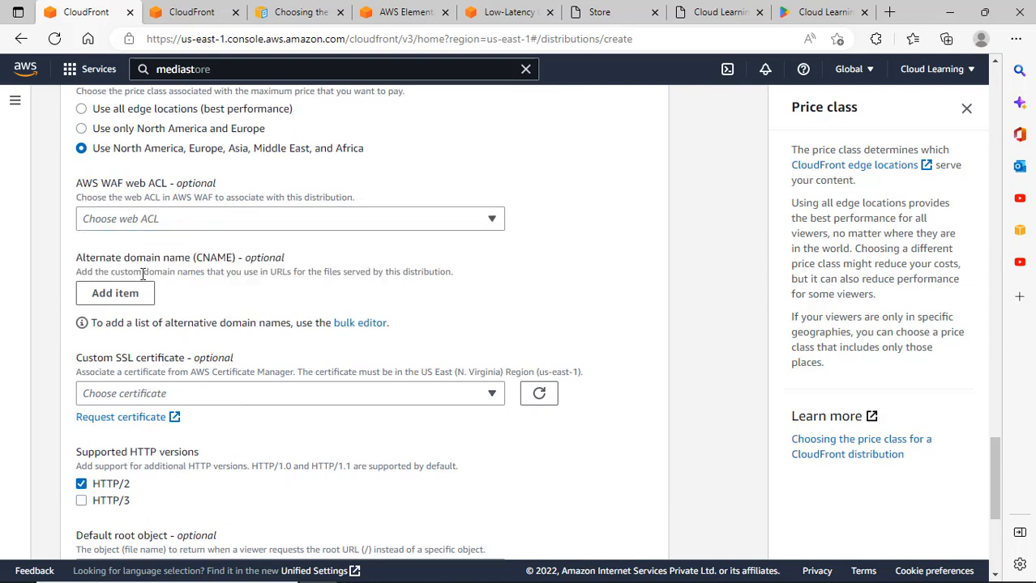
pyautogui.click(244, 394)
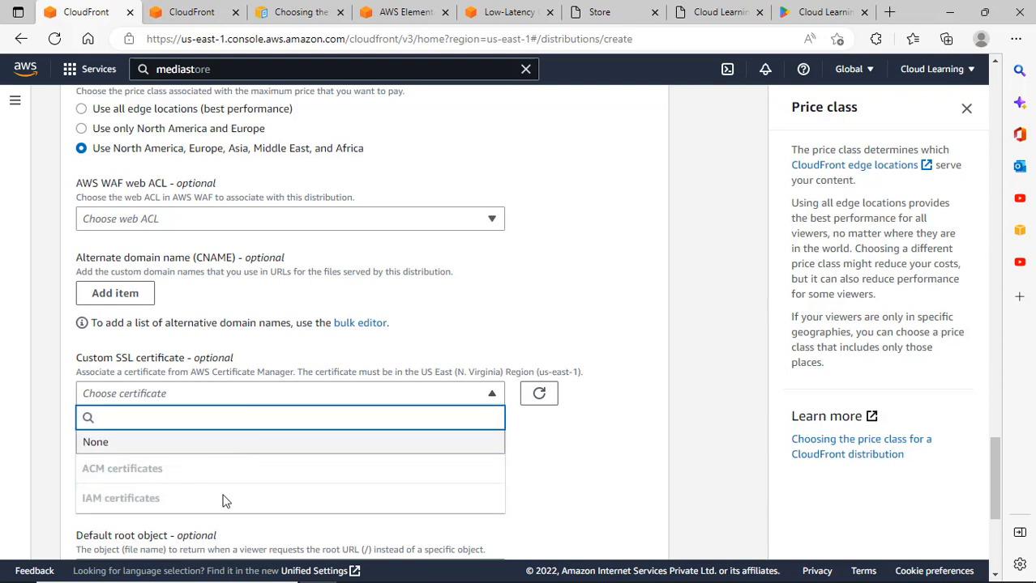
pyautogui.click(635, 497)
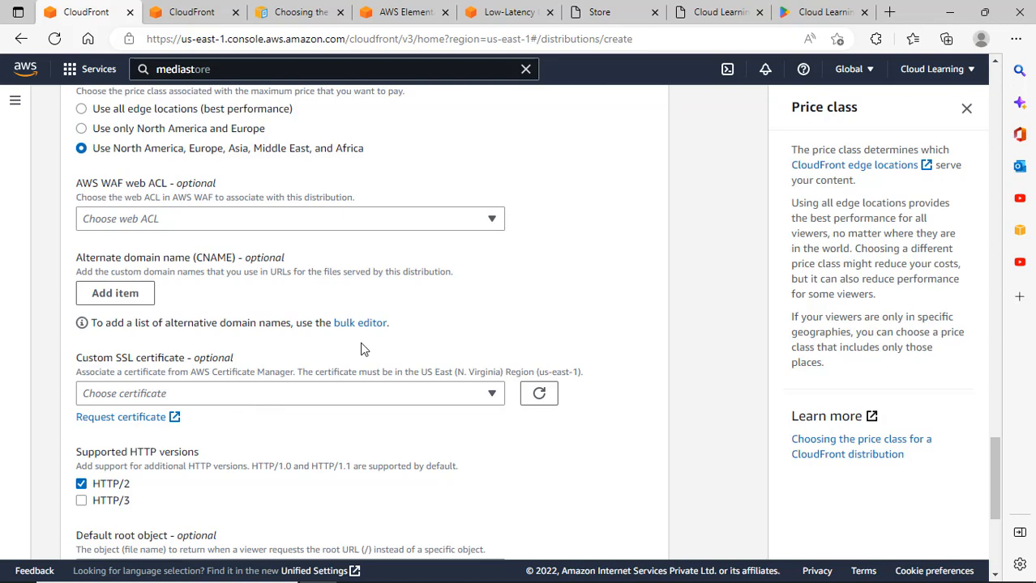
pyautogui.scroll(-3, 362, 349)
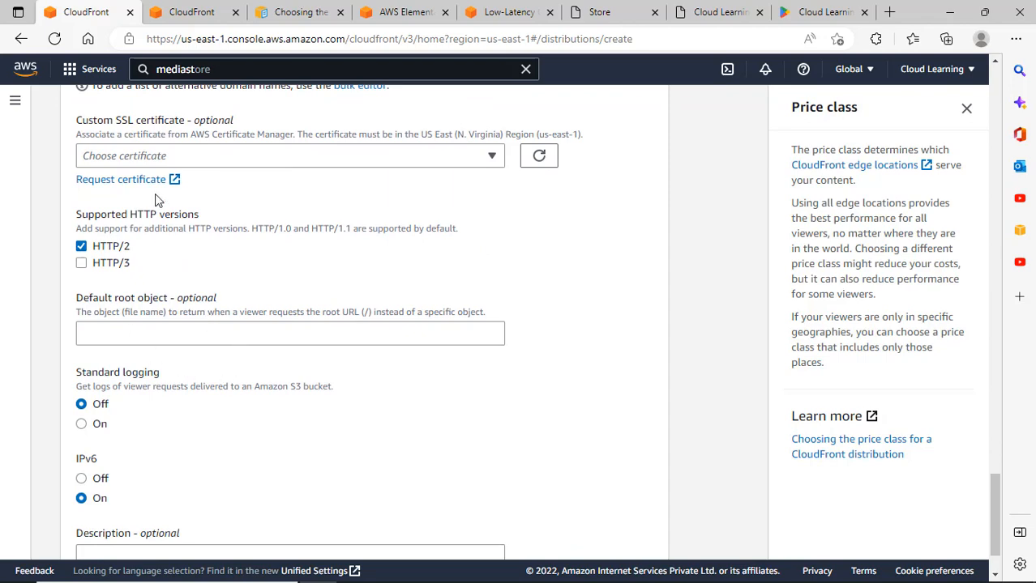
pyautogui.scroll(1, 250, 245)
pyautogui.scroll(20, 249, 246)
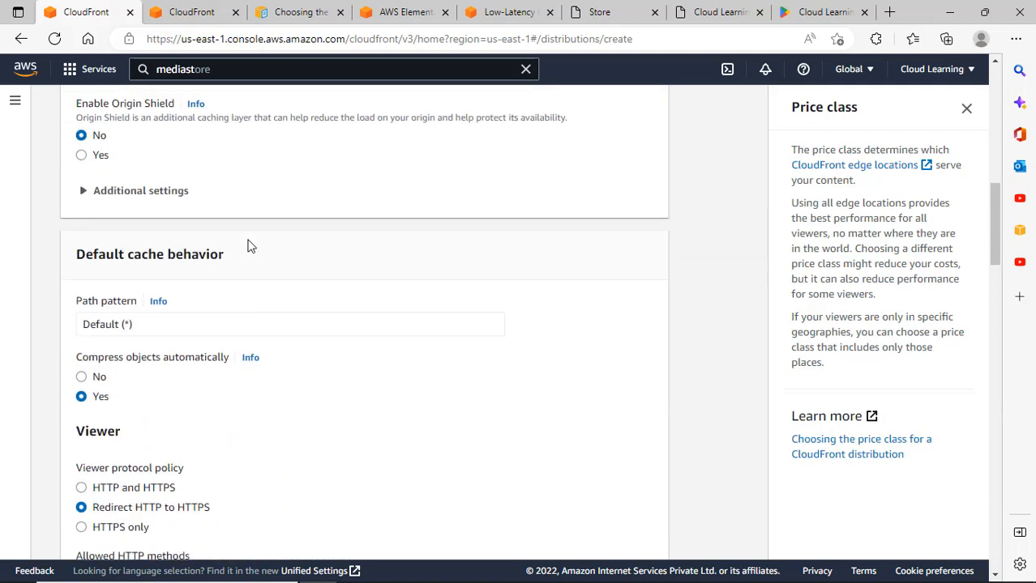
pyautogui.scroll(2, 249, 246)
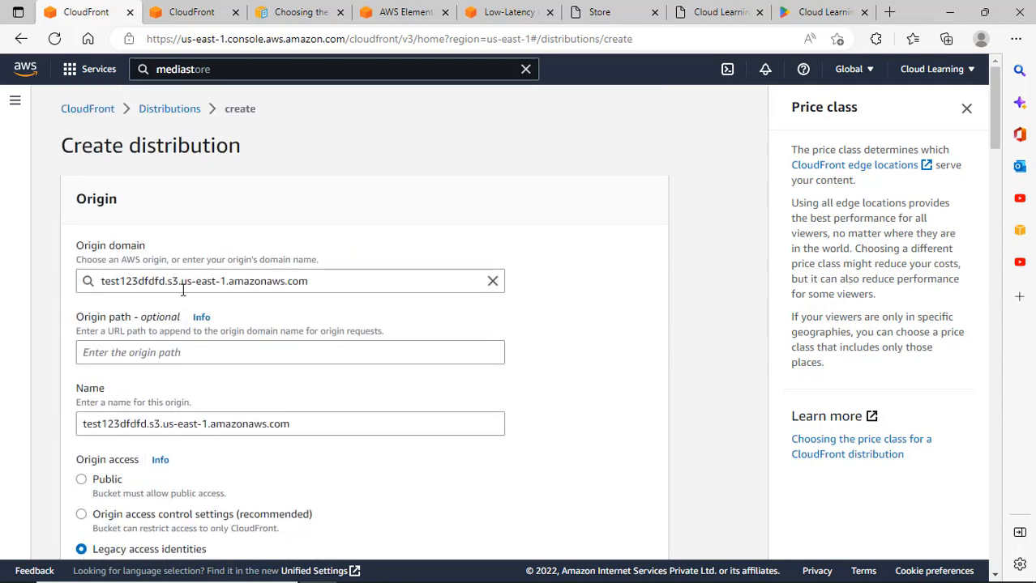
pyautogui.click(192, 12)
# Find S3 through the console search and open the test123dfdfd bucket.
pyautogui.click(209, 71)
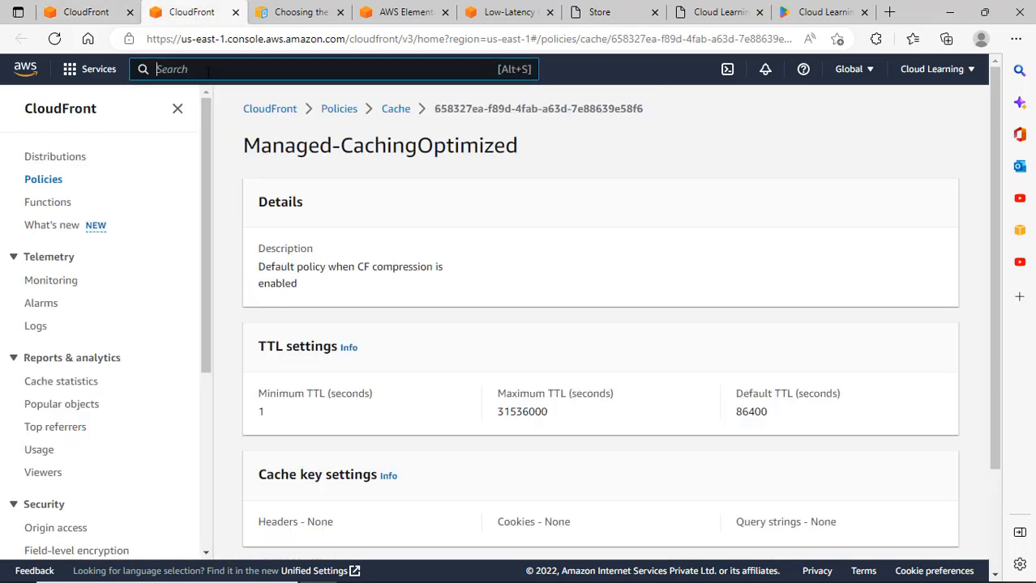
pyautogui.write('s3')
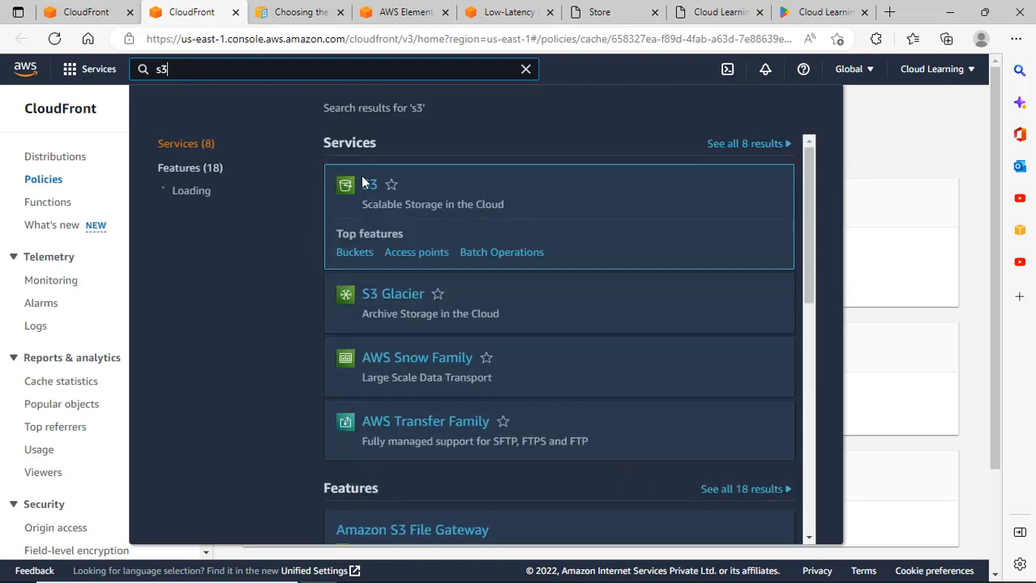
pyautogui.click(372, 183)
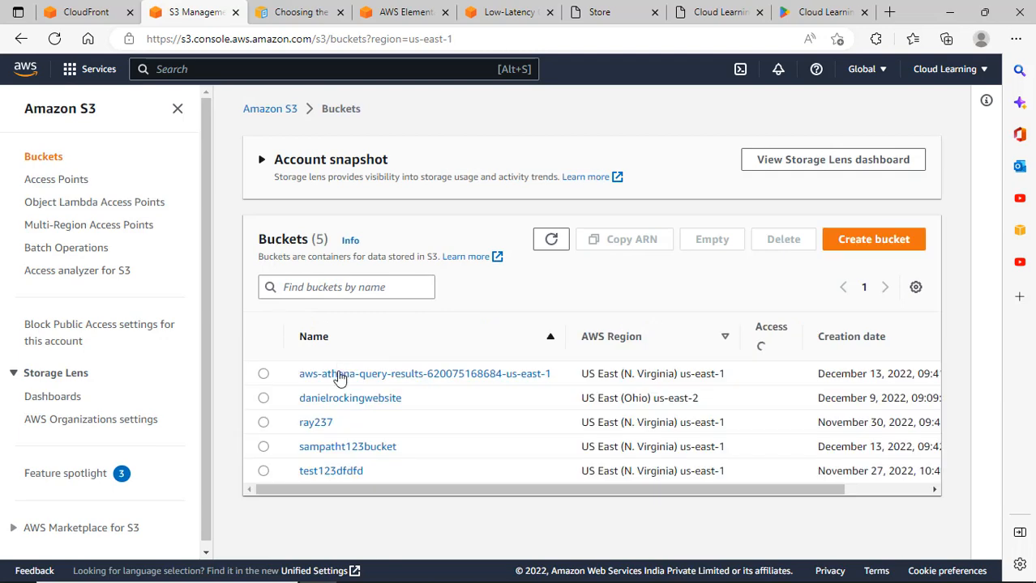
pyautogui.scroll(-2, 350, 472)
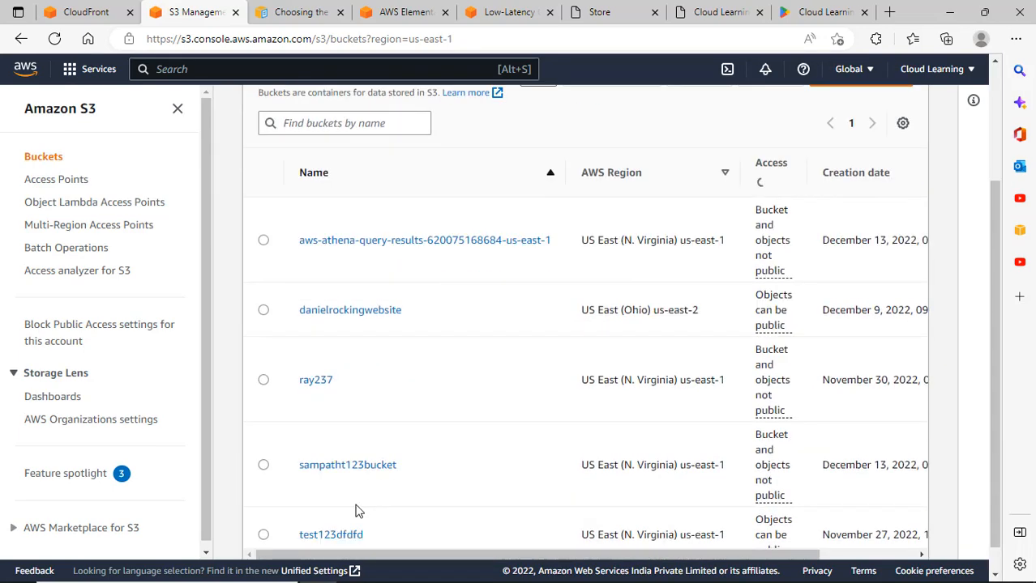
pyautogui.click(358, 506)
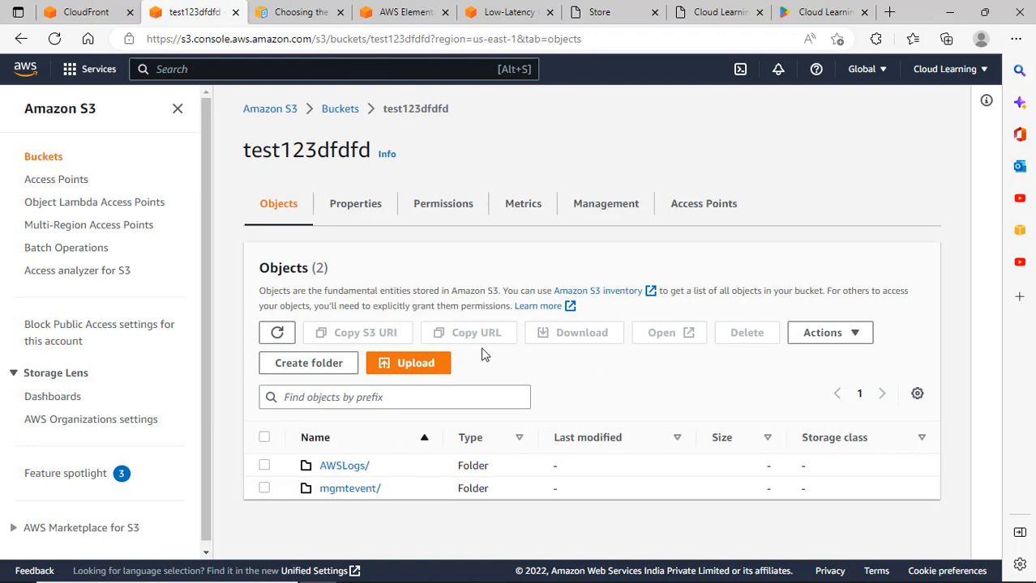
# Start an upload into test123dfdfd and bring up the Add files picker on Downloads.
pyautogui.click(428, 370)
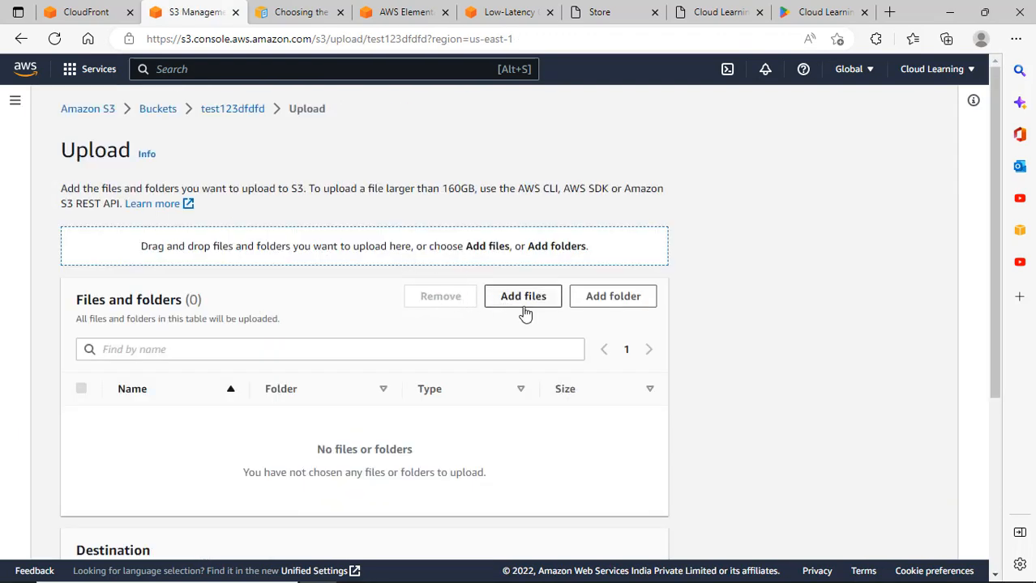
pyautogui.click(529, 307)
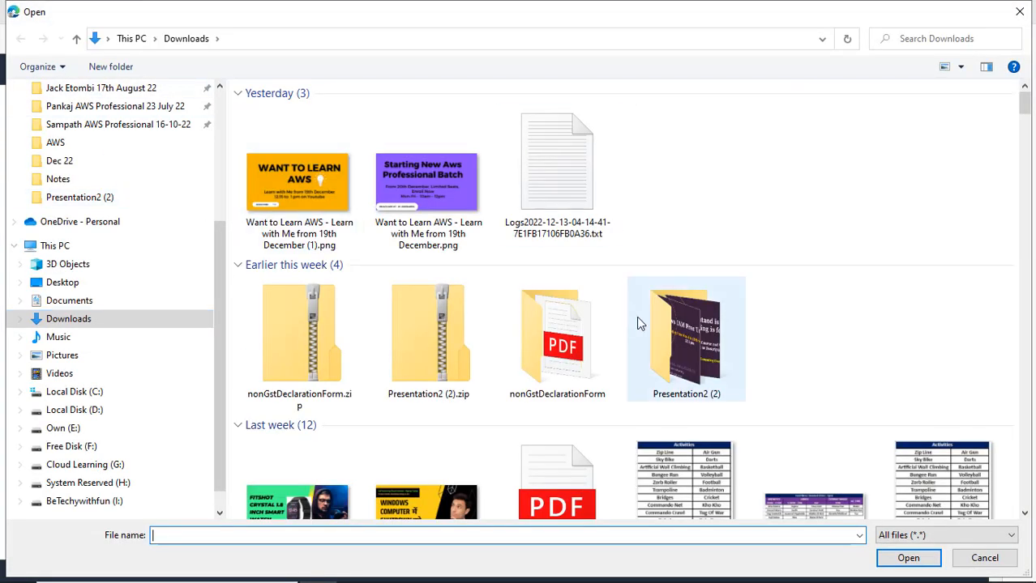
pyautogui.scroll(-5, 629, 317)
pyautogui.scroll(5, 491, 306)
pyautogui.scroll(-9, 493, 306)
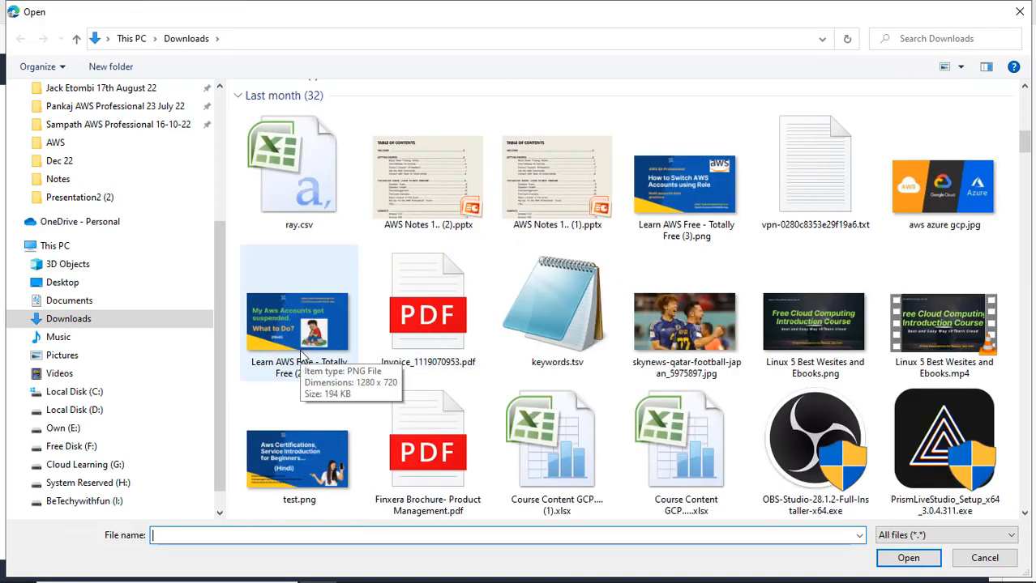
# Show Downloads in Details view sorted by size and choose the 217 KB 19th December PNG.
pyautogui.click(959, 70)
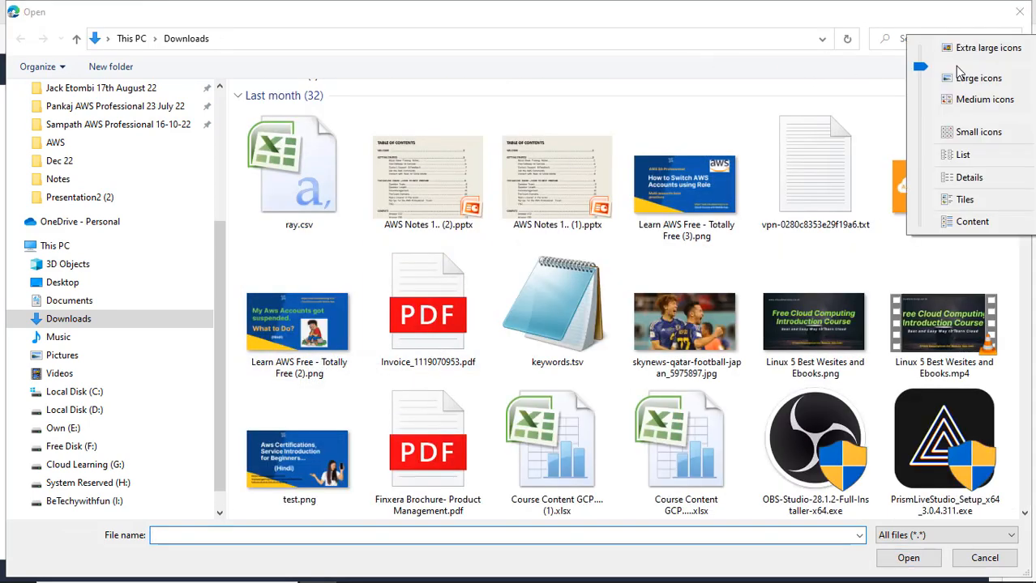
pyautogui.click(973, 175)
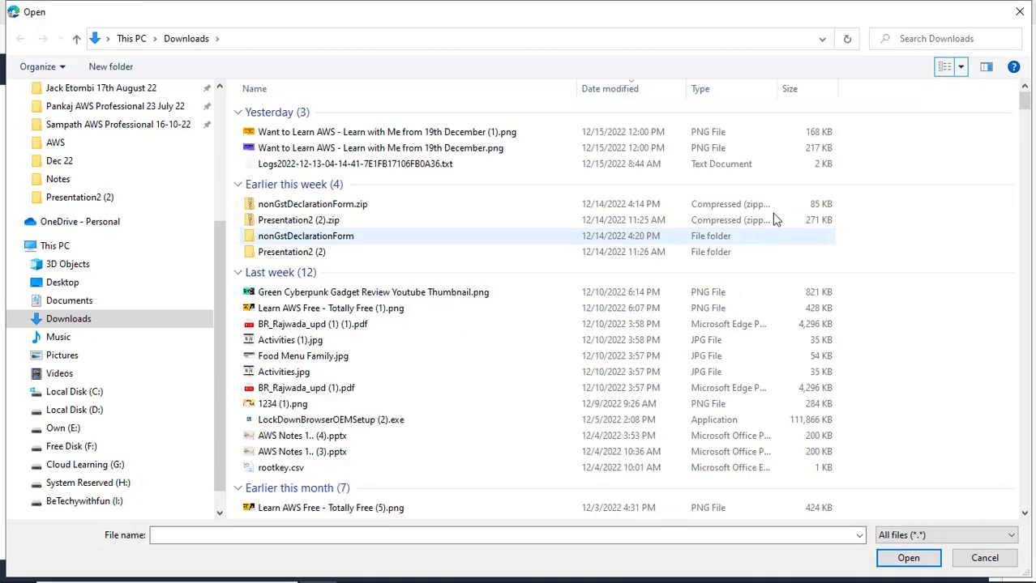
pyautogui.click(809, 93)
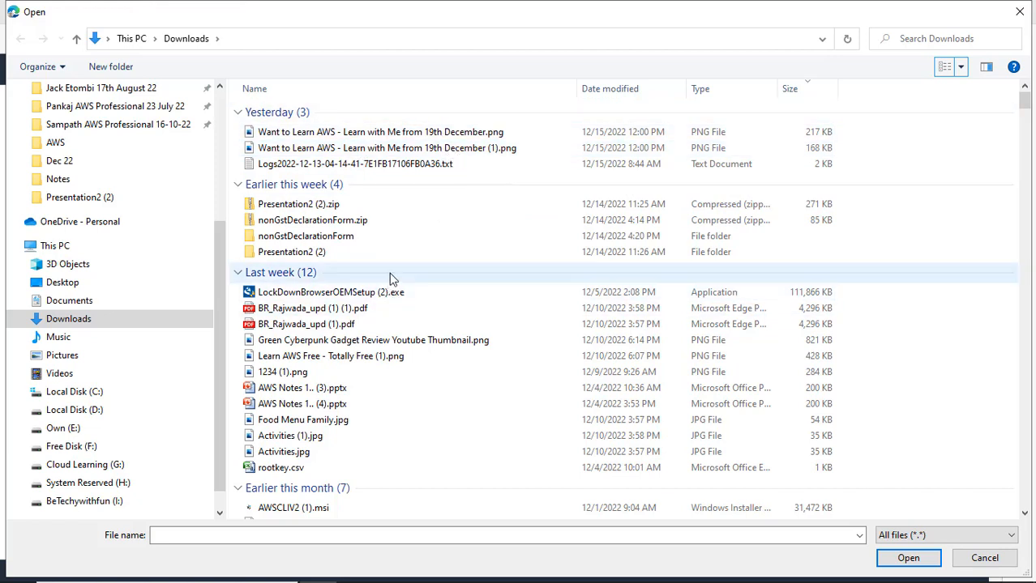
pyautogui.click(414, 135)
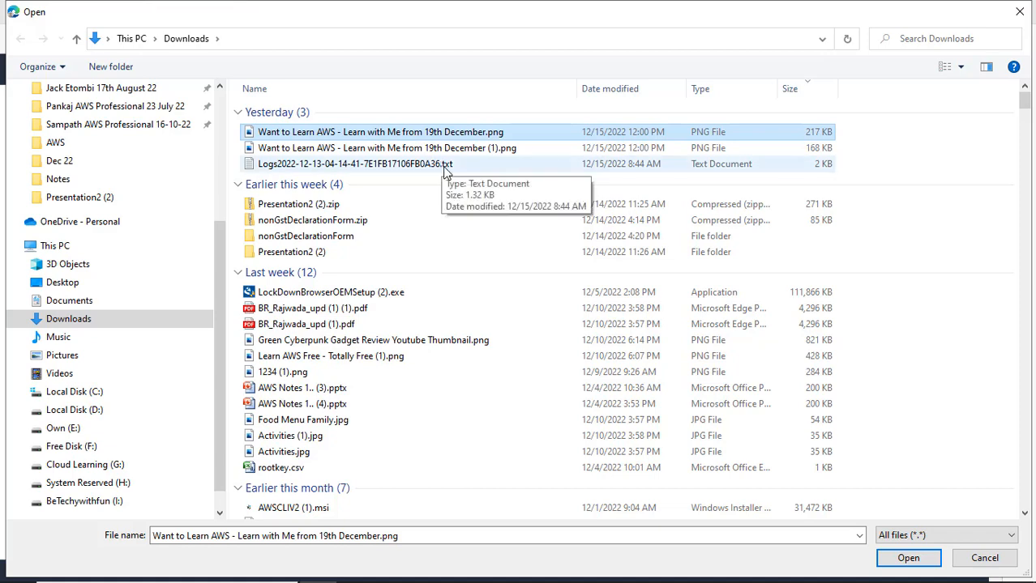
pyautogui.click(911, 557)
# Upload the 19th December PNG, confirming 1 file, 216.9 KB succeeded on the status page.
pyautogui.scroll(-3, 349, 397)
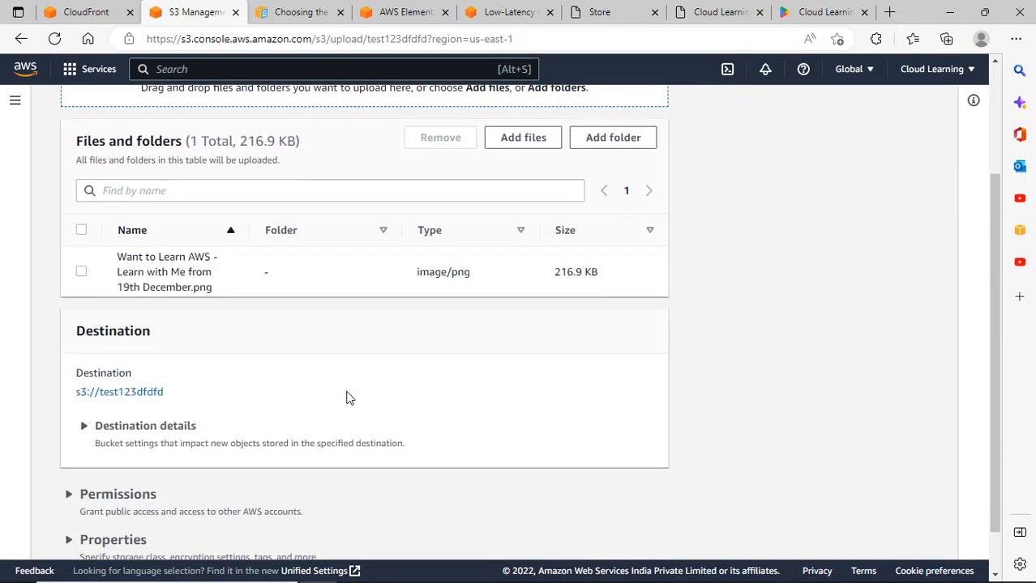
pyautogui.click(96, 10)
pyautogui.click(212, 7)
pyautogui.scroll(3, 305, 235)
pyautogui.scroll(-3, 454, 248)
pyautogui.scroll(3, 454, 251)
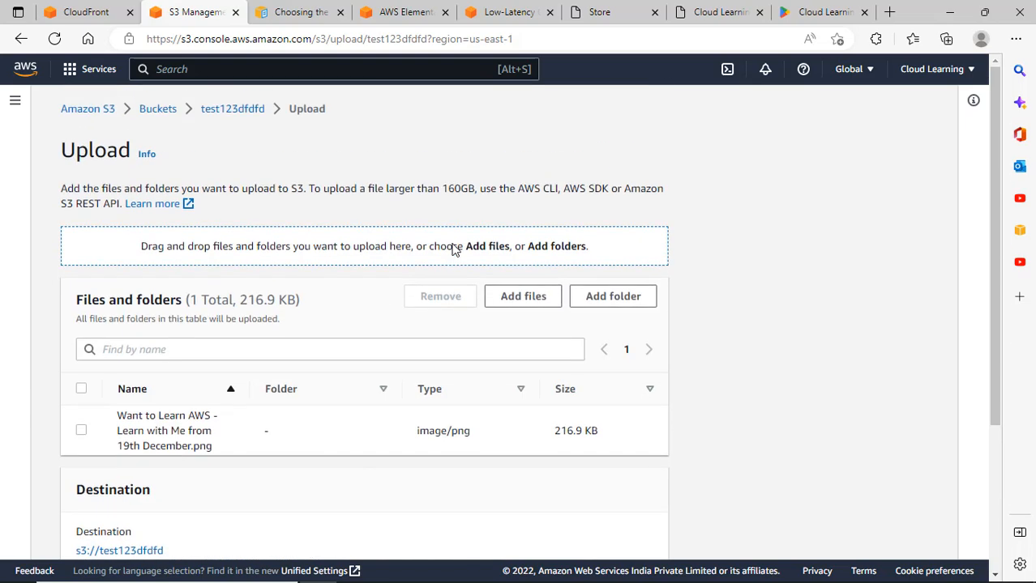
pyautogui.scroll(-2, 453, 243)
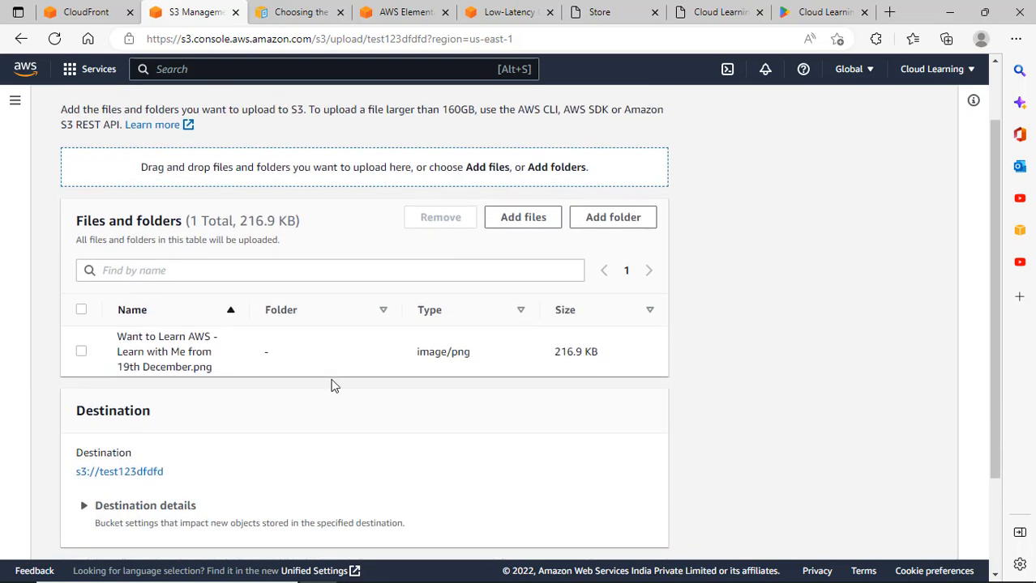
pyautogui.scroll(-3, 333, 383)
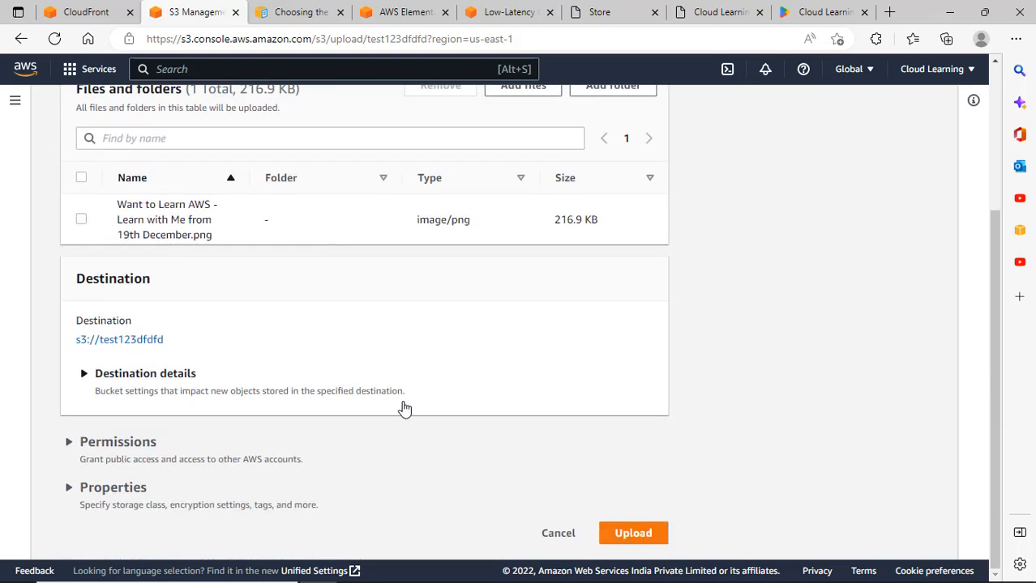
pyautogui.click(633, 534)
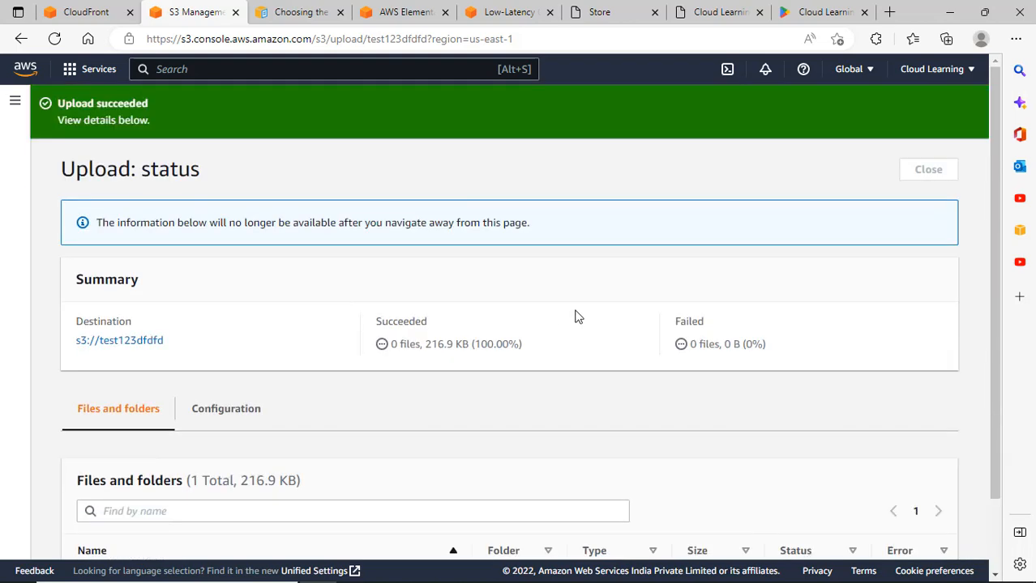
pyautogui.scroll(-1, 662, 347)
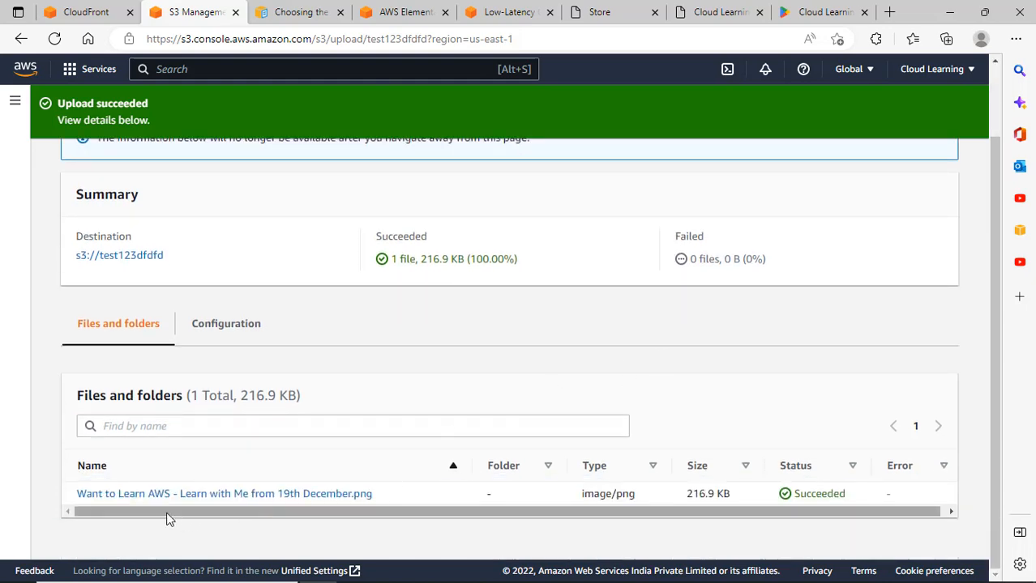
pyautogui.scroll(1, 783, 245)
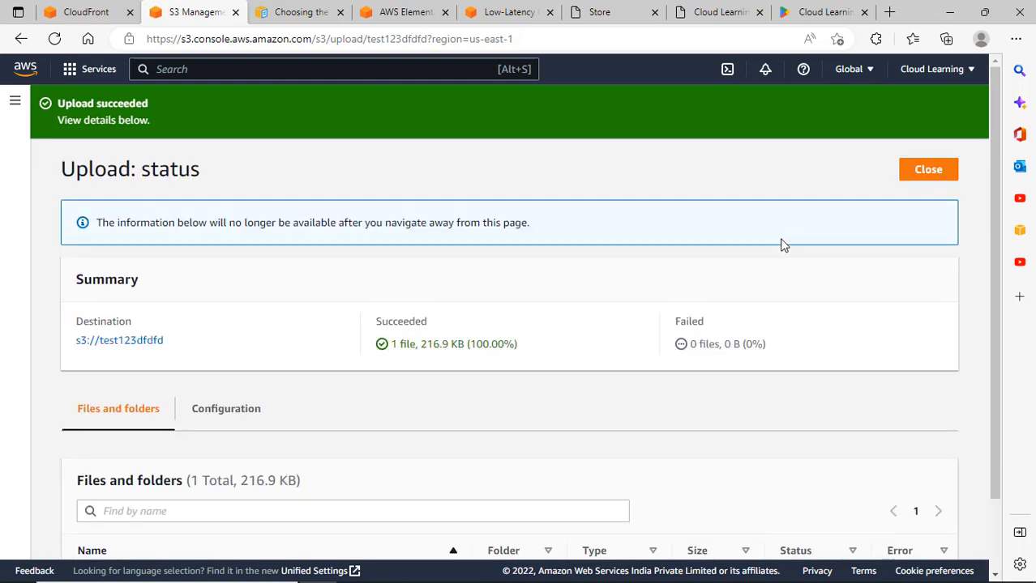
# Use Actions > Rename object on the uploaded PNG to rename it image1.png.
pyautogui.click(909, 171)
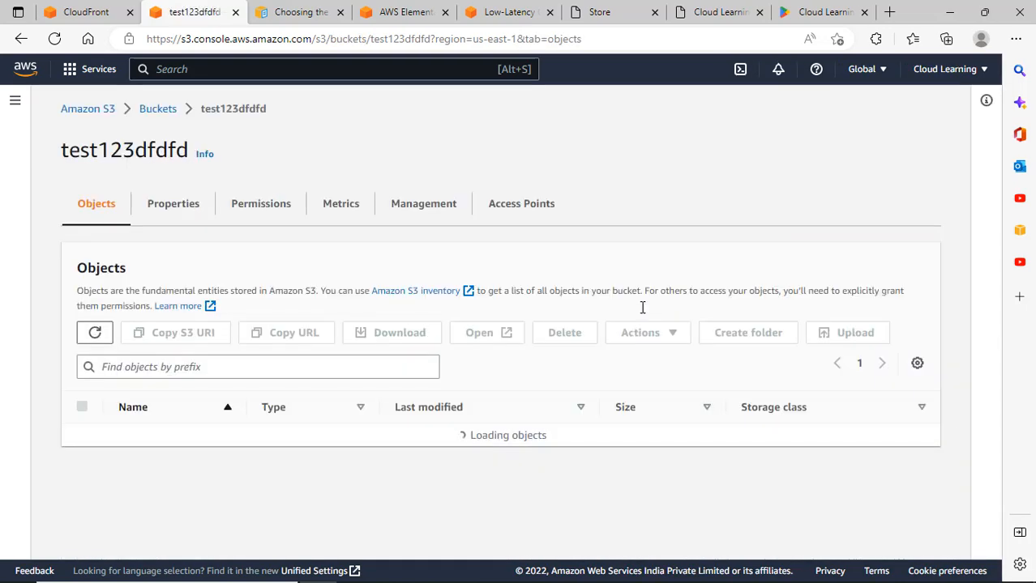
pyautogui.click(81, 481)
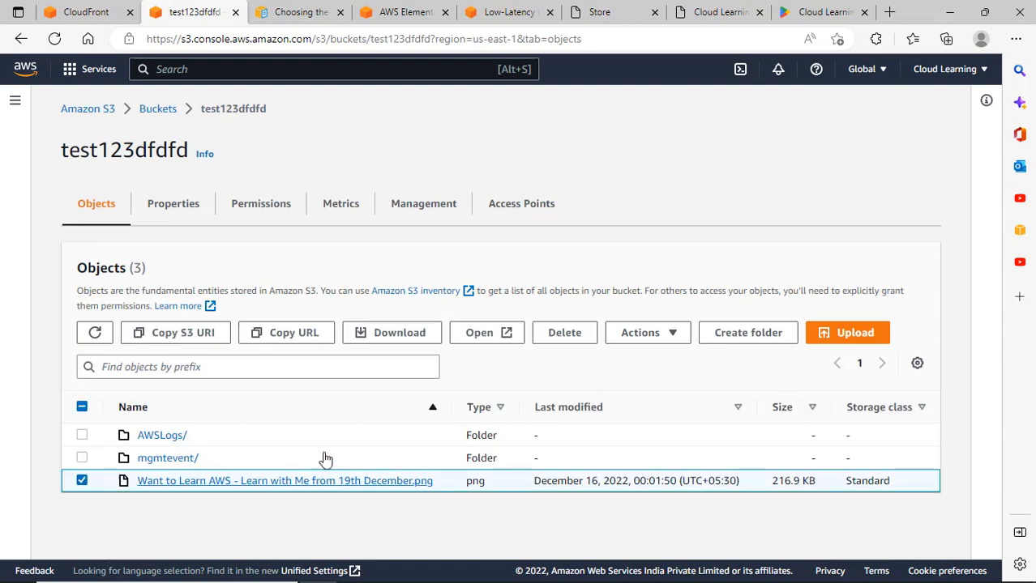
pyautogui.click(672, 342)
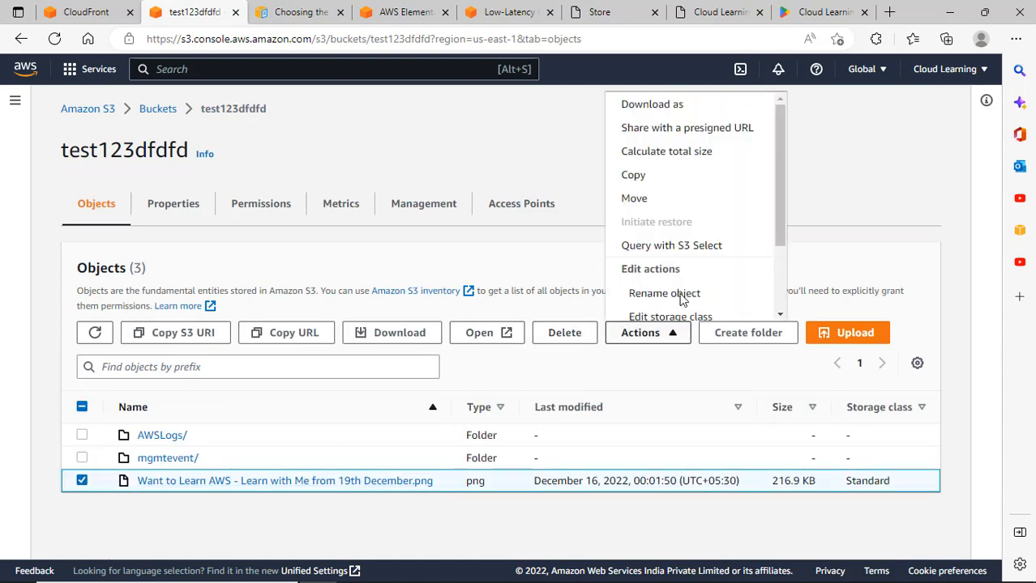
pyautogui.click(670, 293)
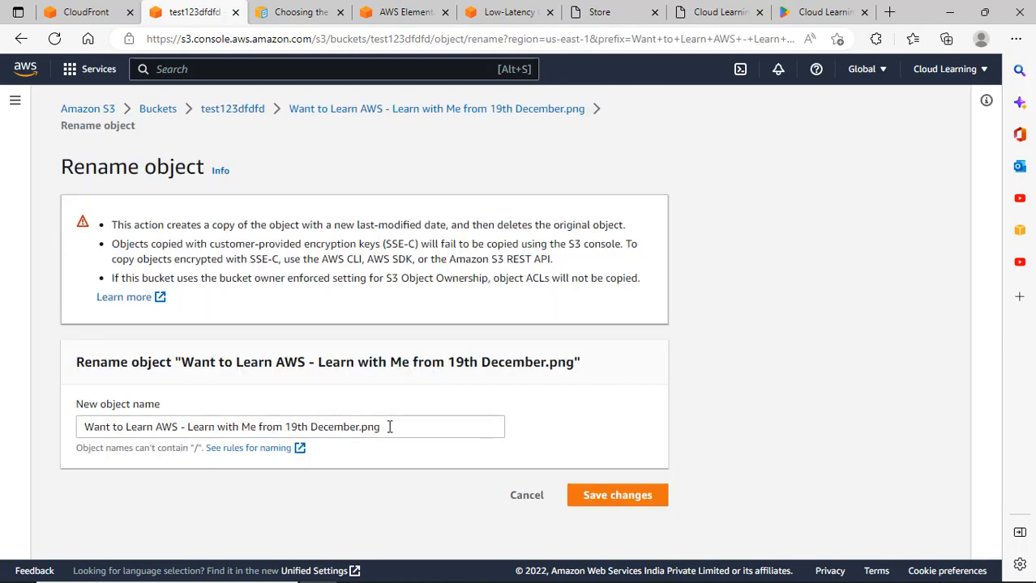
pyautogui.moveTo(358, 432); pyautogui.dragTo(4, 422)
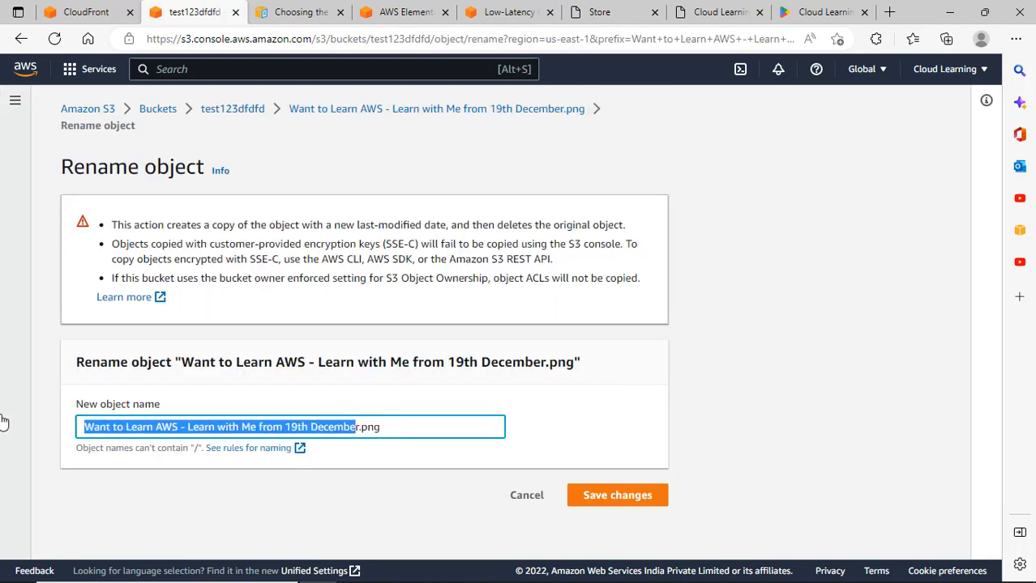
pyautogui.press('Delete')
pyautogui.press('Delete')
pyautogui.write('fl')
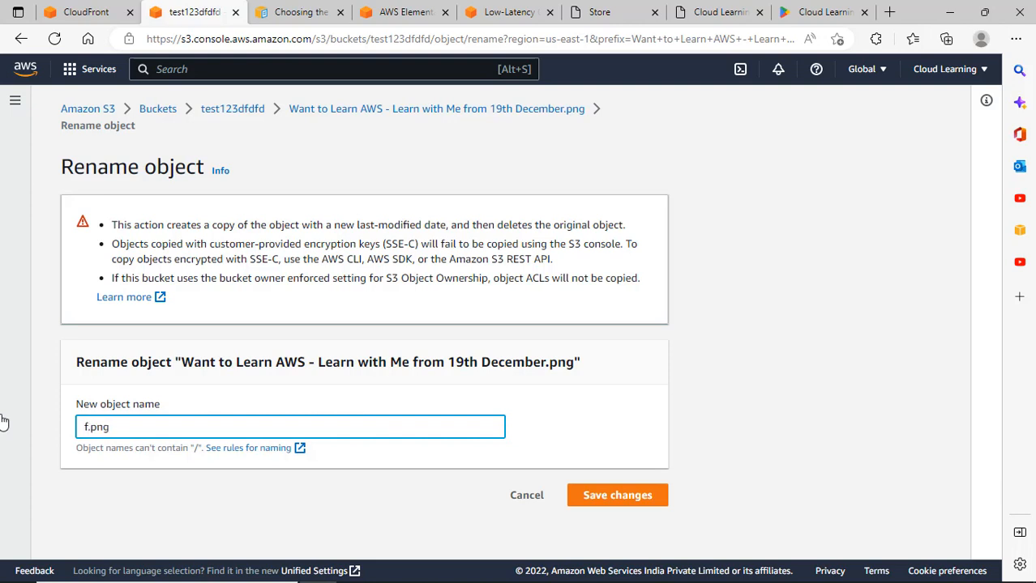
pyautogui.write('lo')
pyautogui.press('BackSpace')
pyautogui.press('BackSpace')
pyautogui.press('BackSpace')
pyautogui.write('image1')
pyautogui.click(636, 508)
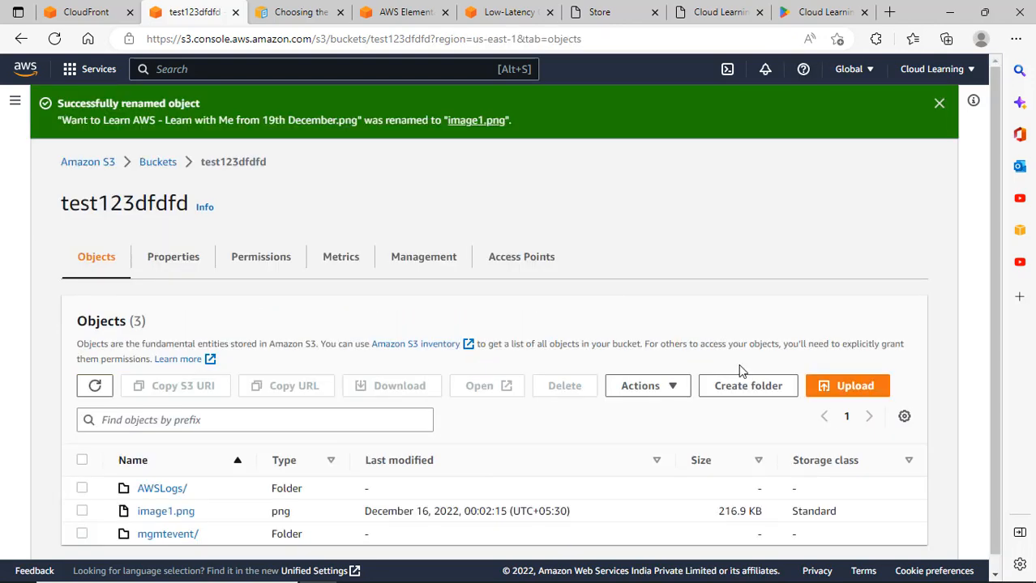
# Select image1.png, then move to the bucket's Permissions tab.
pyautogui.scroll(-1, 140, 494)
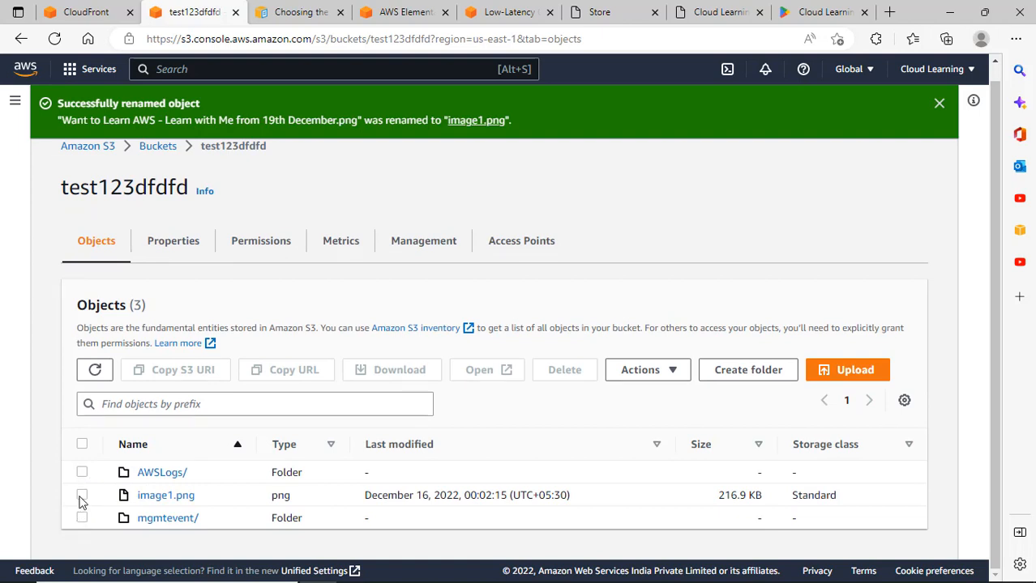
pyautogui.click(82, 495)
pyautogui.click(675, 375)
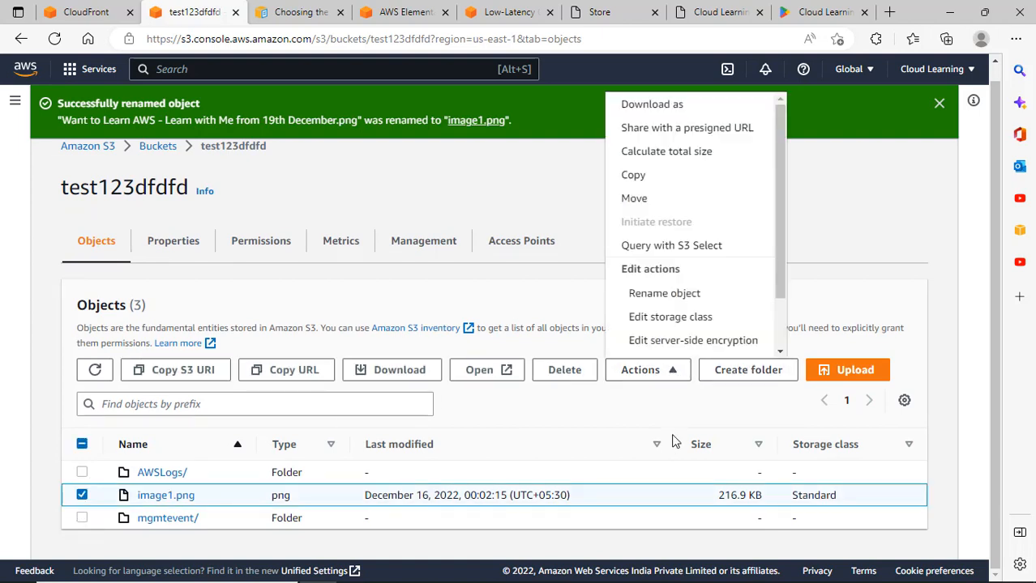
pyautogui.scroll(-2, 675, 300)
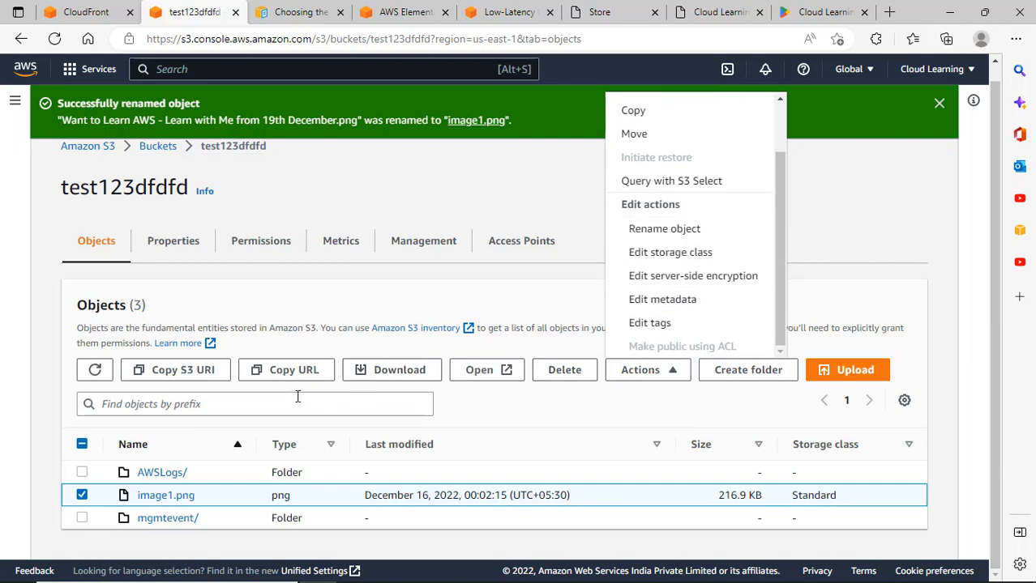
pyautogui.click(260, 241)
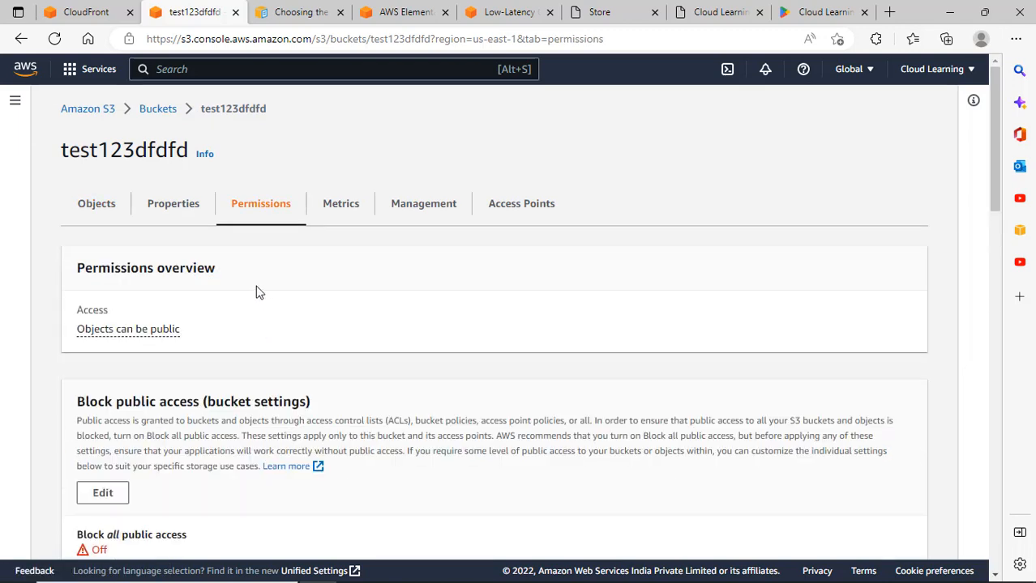
# Open the Block public access edit, toggle Block all public access, then cancel the edit.
pyautogui.scroll(-6, 228, 379)
pyautogui.scroll(1, 234, 381)
pyautogui.scroll(2, 144, 273)
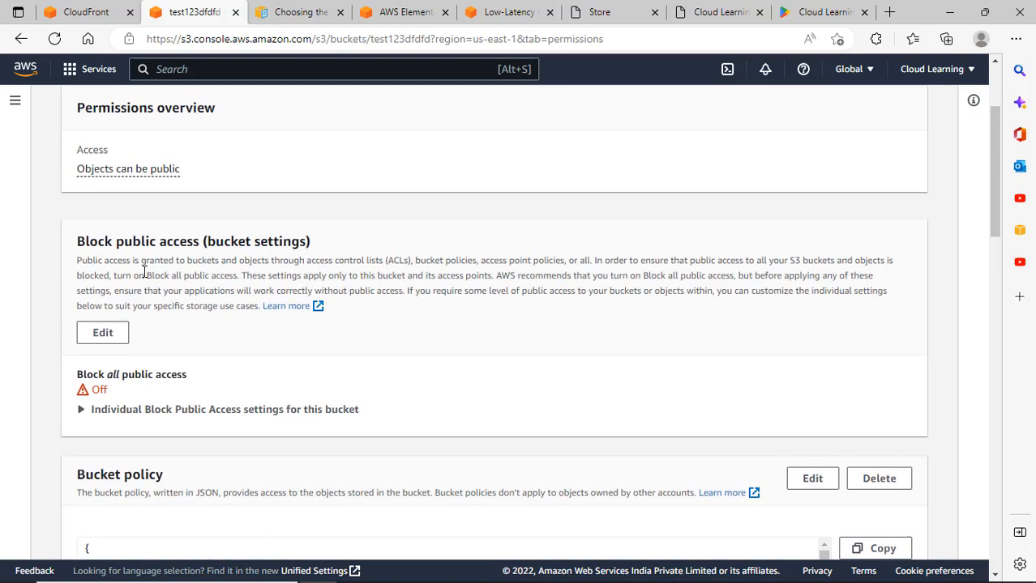
pyautogui.click(108, 339)
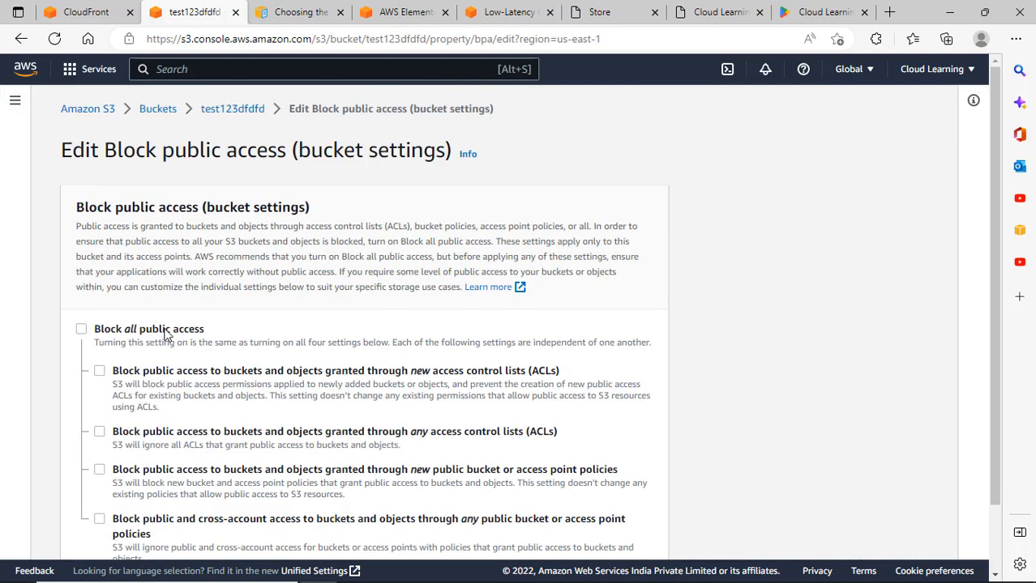
pyautogui.click(164, 333)
pyautogui.click(160, 335)
pyautogui.scroll(-1, 231, 338)
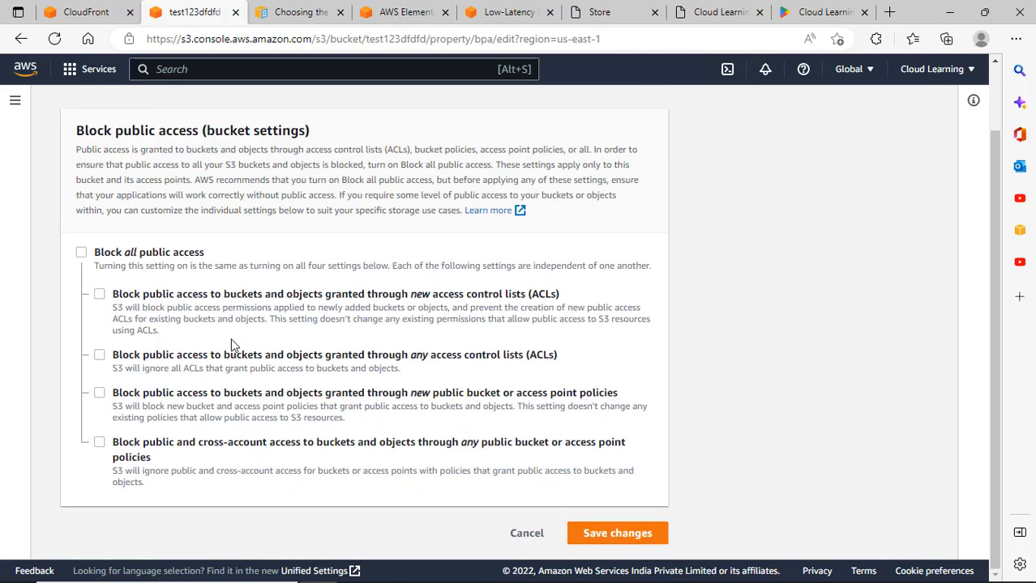
pyautogui.click(526, 535)
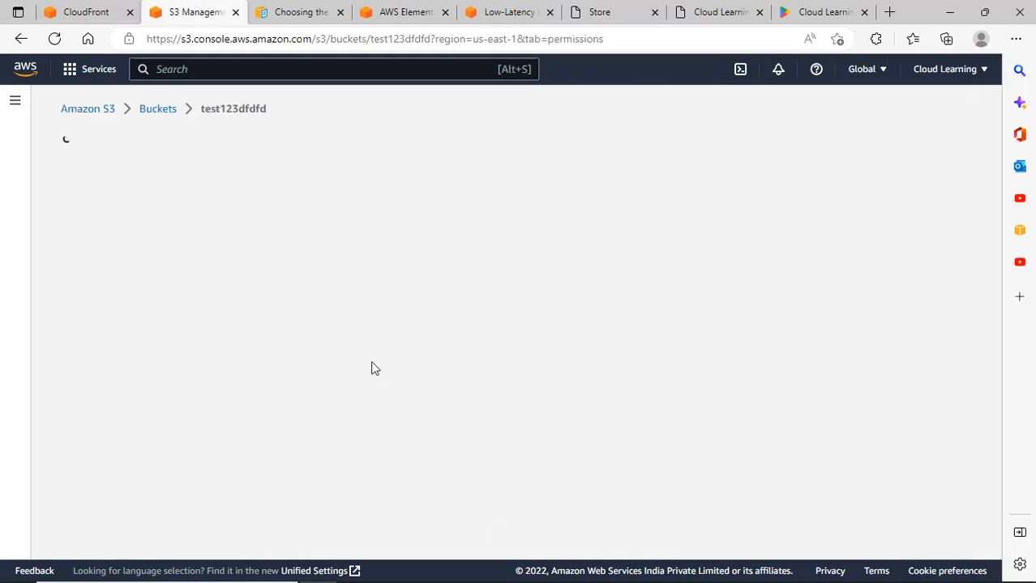
# Review the bucket policy and ownership, and expand the Individual Block Public Access settings.
pyautogui.scroll(-1, 347, 333)
pyautogui.scroll(-2, 453, 404)
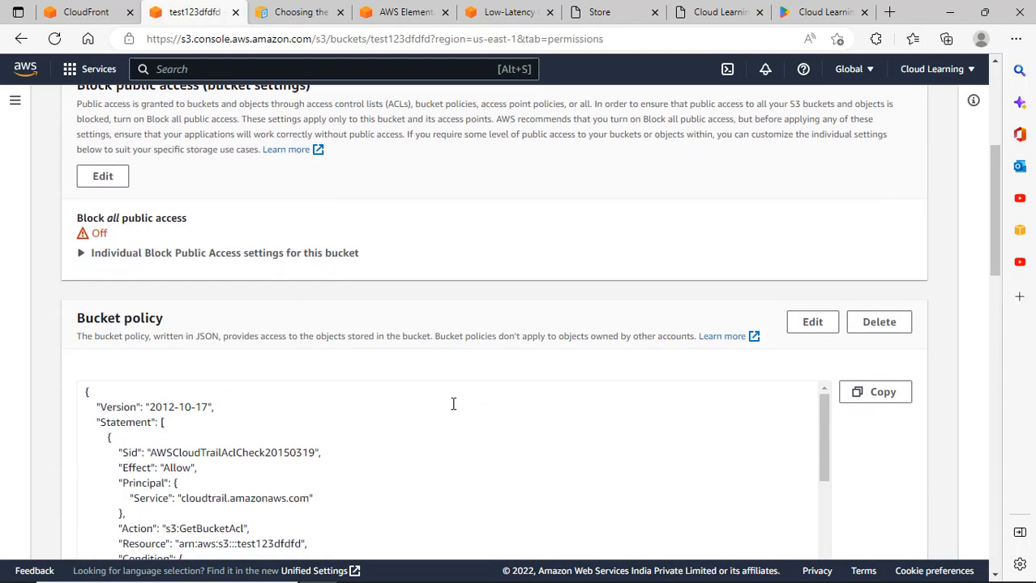
pyautogui.scroll(-6, 453, 403)
pyautogui.scroll(-3, 527, 381)
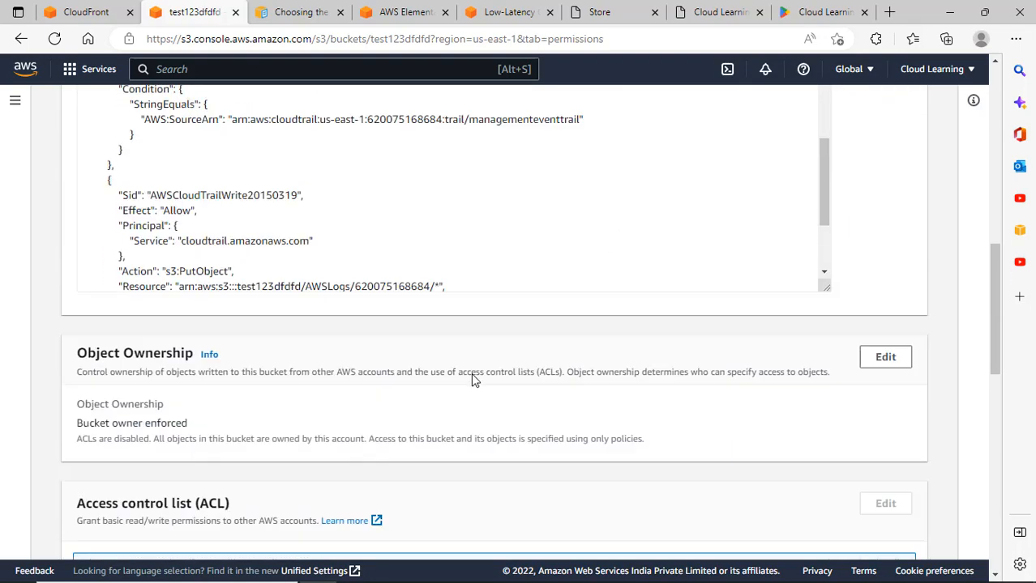
pyautogui.scroll(-9, 462, 379)
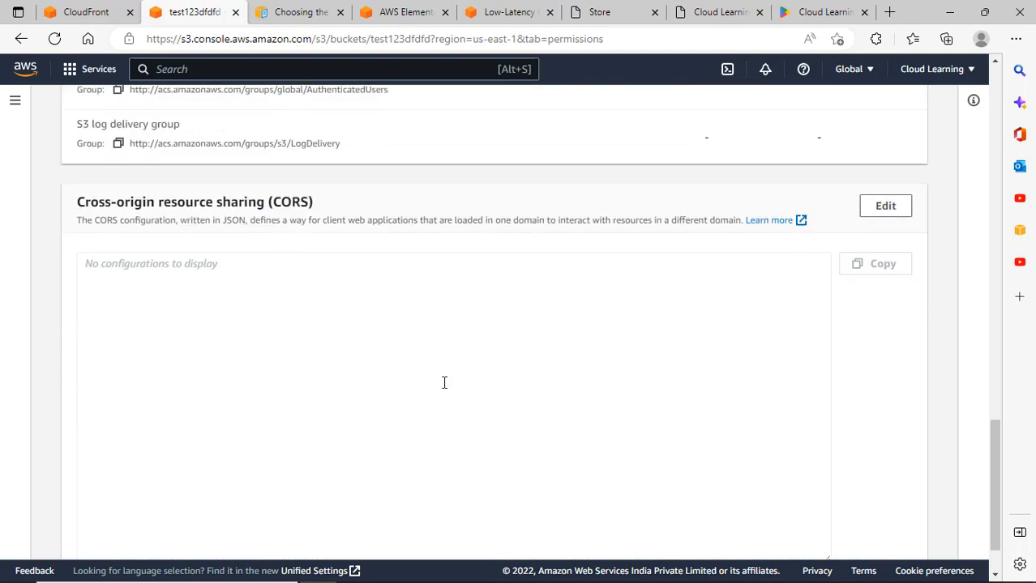
pyautogui.scroll(6, 252, 302)
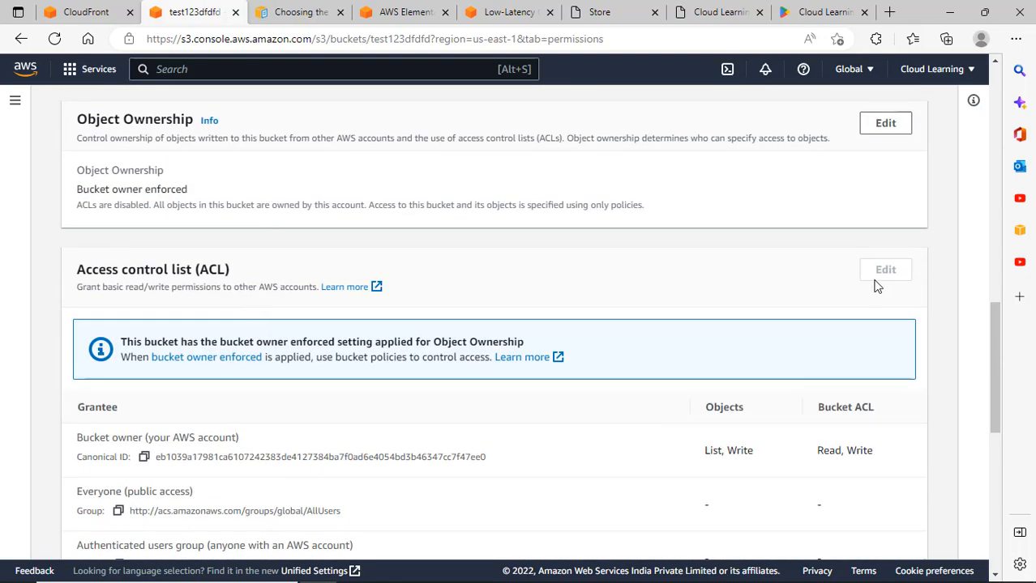
pyautogui.scroll(-7, 527, 373)
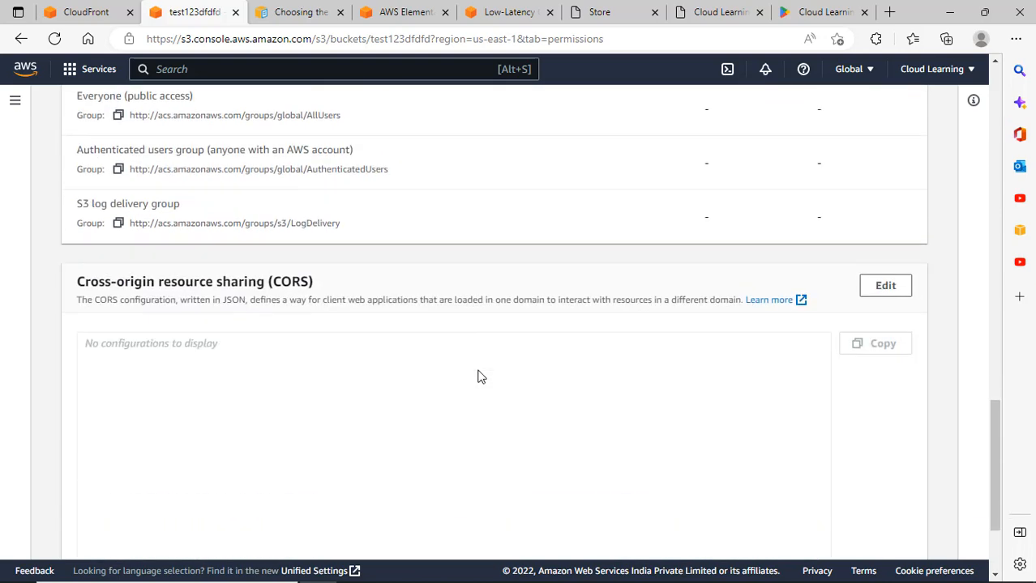
pyautogui.scroll(10, 476, 375)
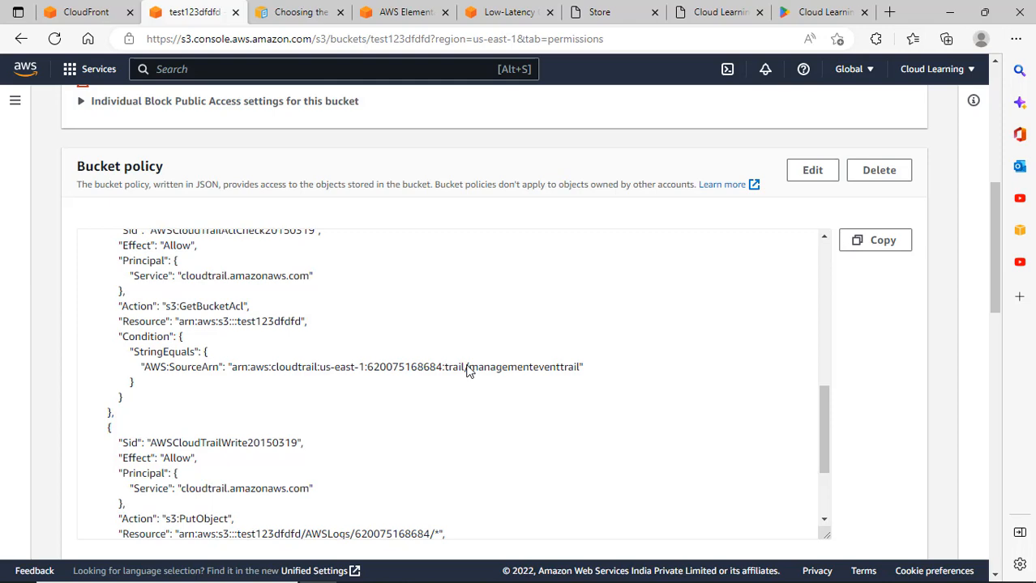
pyautogui.scroll(10, 349, 342)
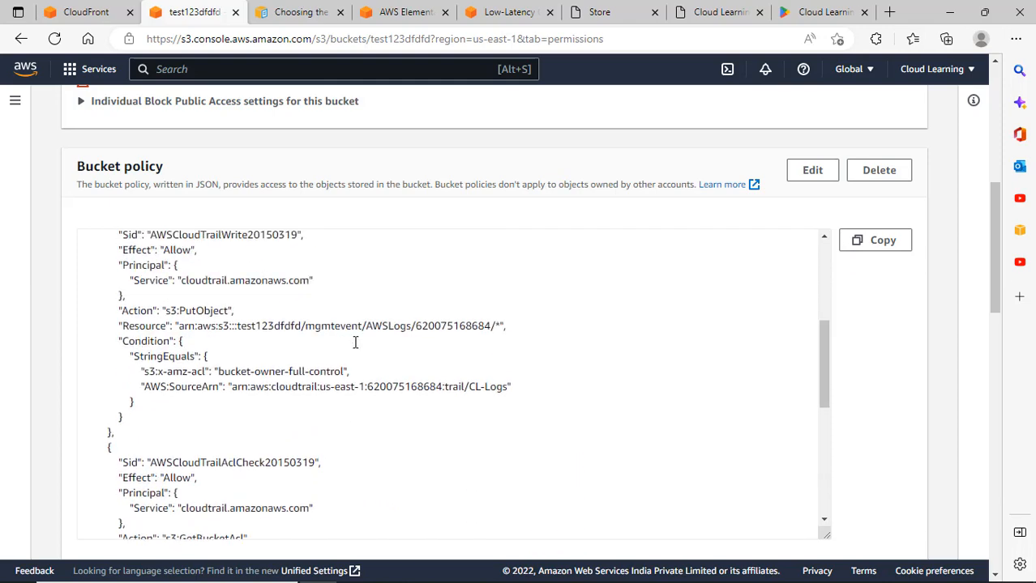
pyautogui.scroll(10, 367, 333)
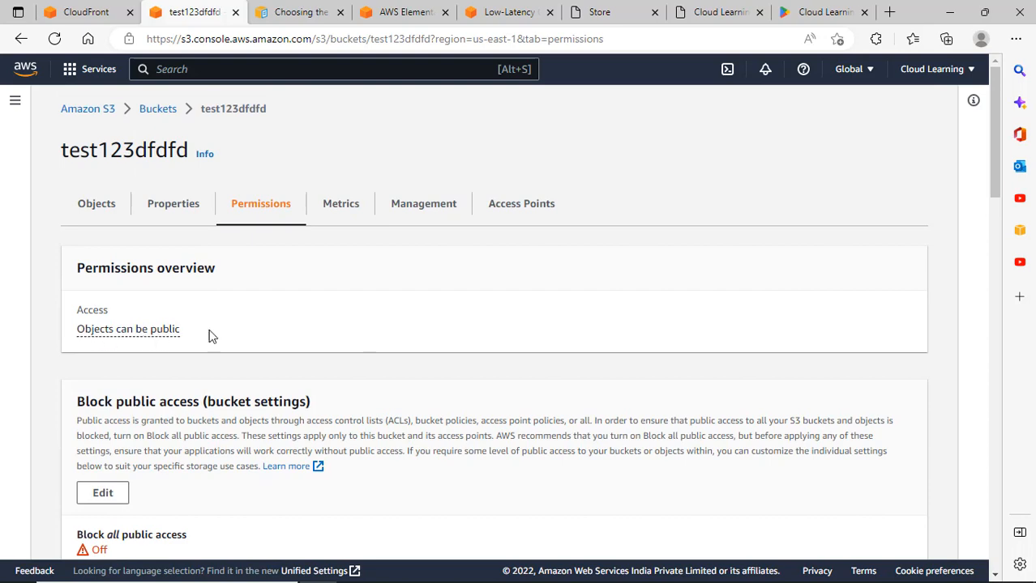
pyautogui.scroll(-2, 213, 335)
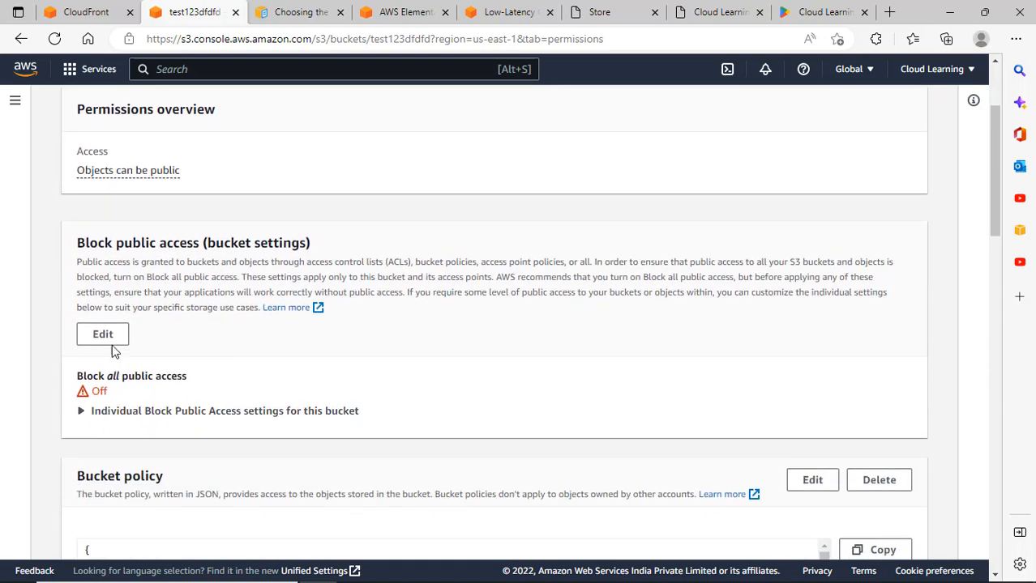
pyautogui.scroll(-2, 137, 344)
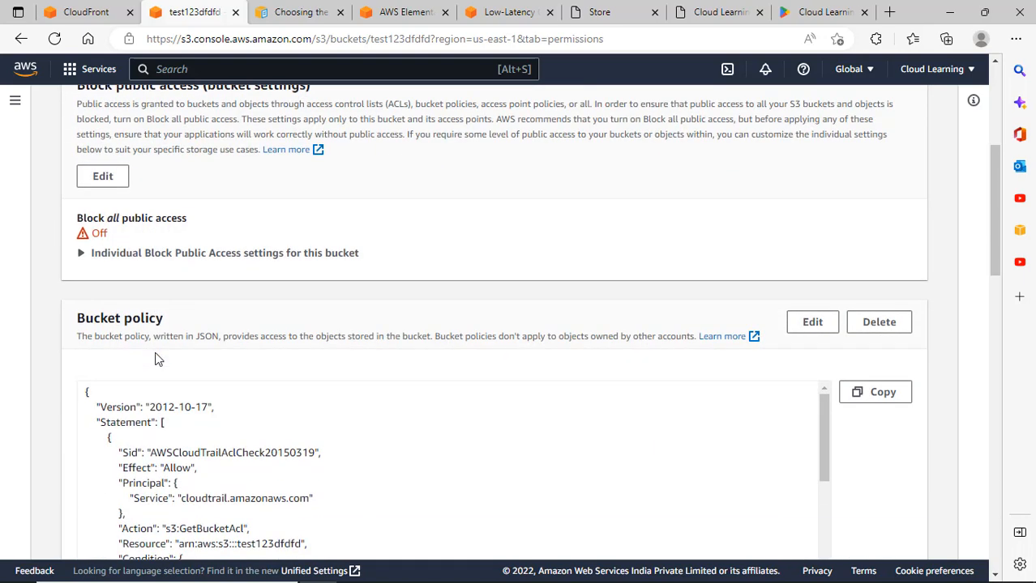
pyautogui.click(177, 254)
pyautogui.scroll(-10, 282, 301)
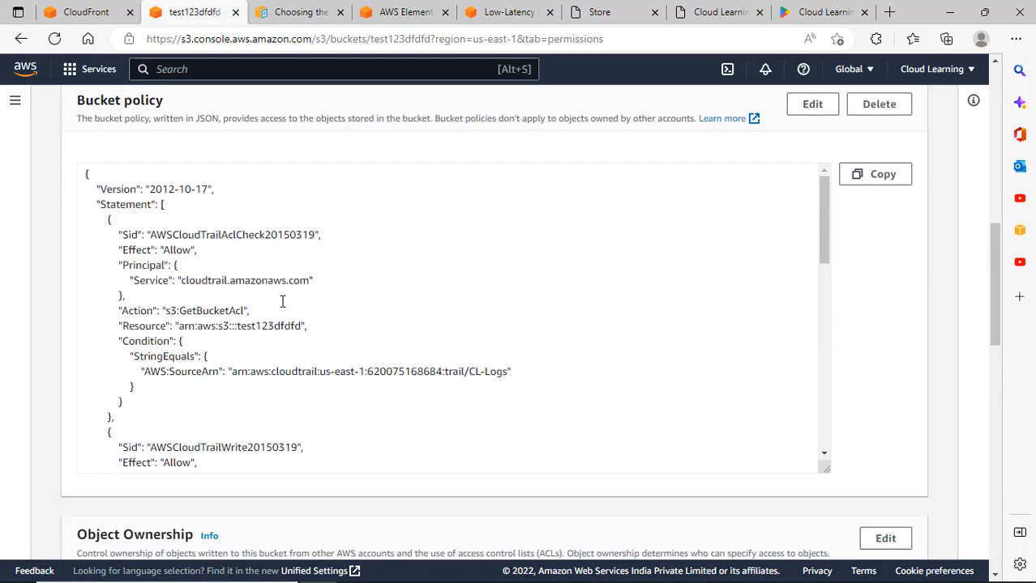
pyautogui.scroll(1, 282, 311)
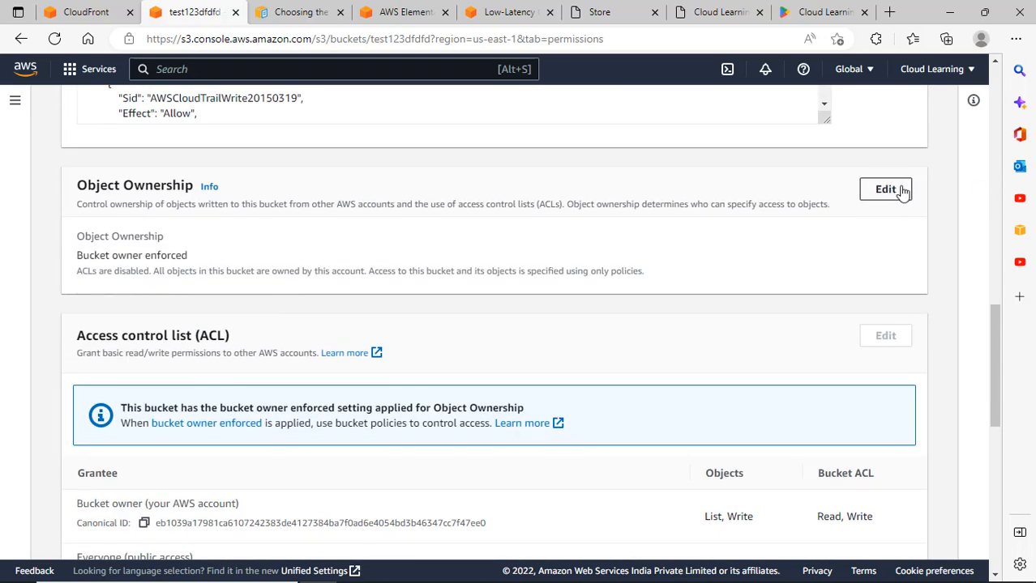
# Set Object Ownership to ACLs enabled, acknowledge the warning, and save.
pyautogui.click(895, 191)
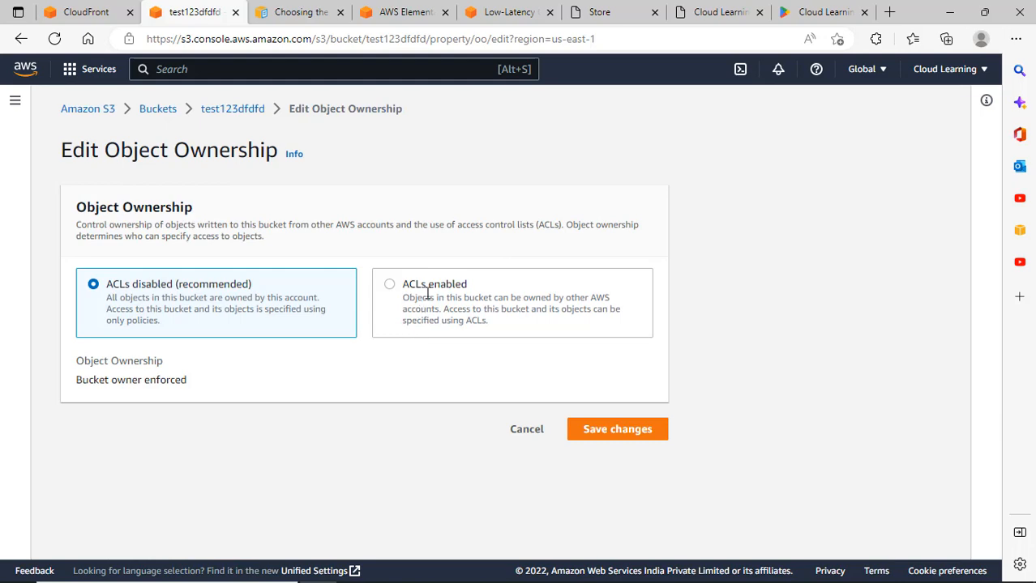
pyautogui.click(427, 293)
pyautogui.scroll(-2, 531, 448)
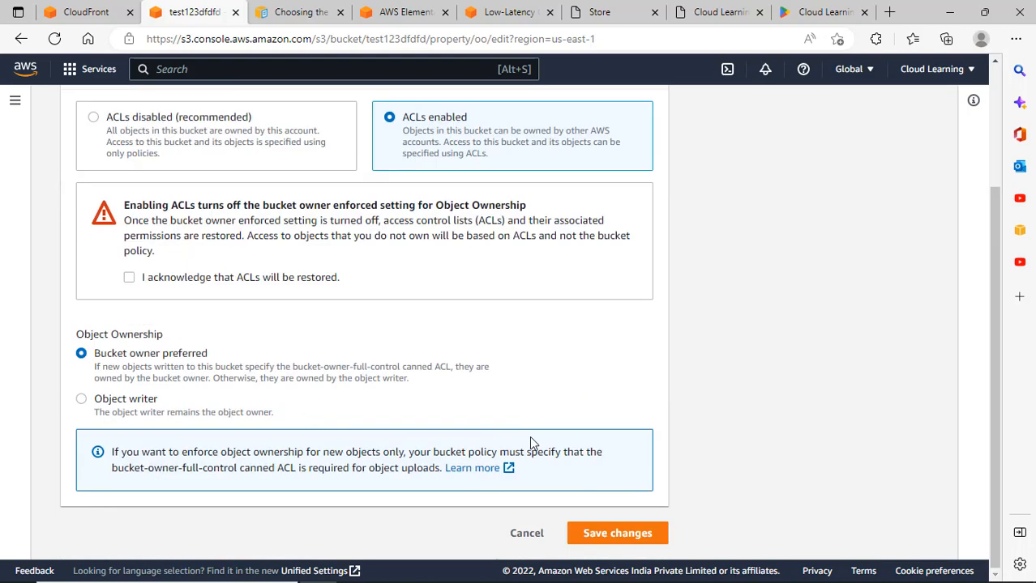
pyautogui.click(292, 282)
pyautogui.click(617, 533)
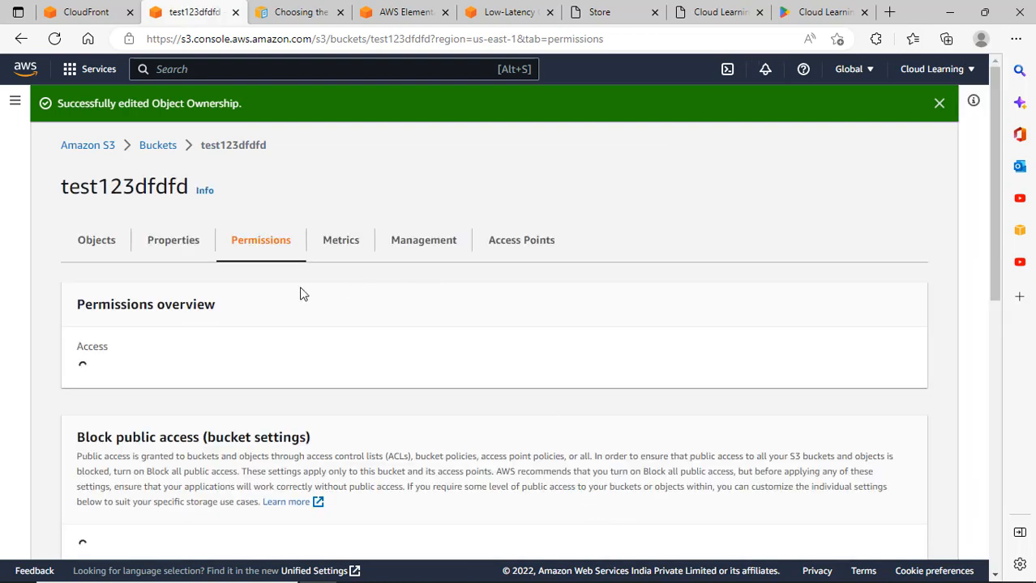
# Make image1.png public using ACL and close the success report.
pyautogui.click(109, 245)
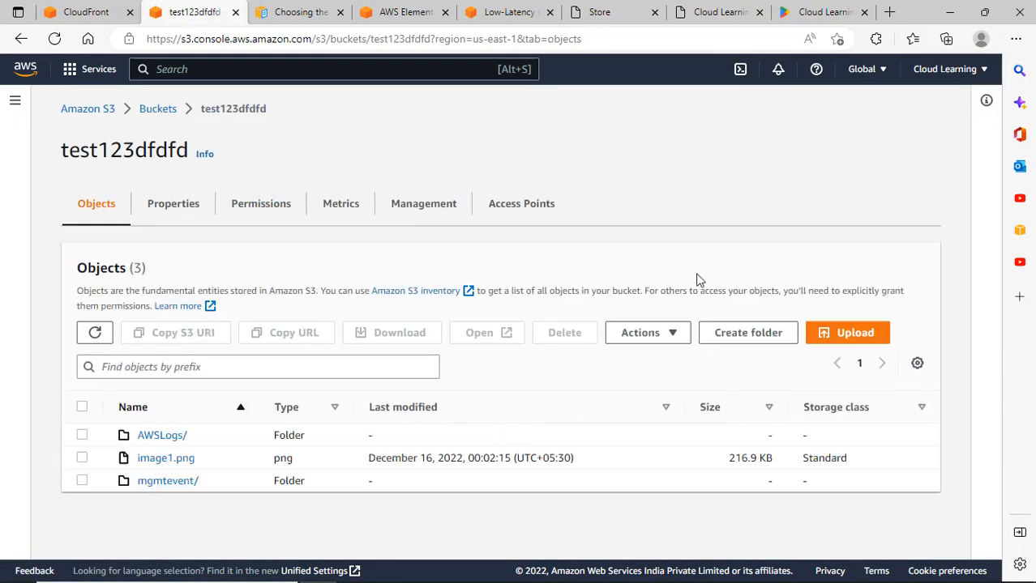
pyautogui.click(81, 458)
pyautogui.click(680, 335)
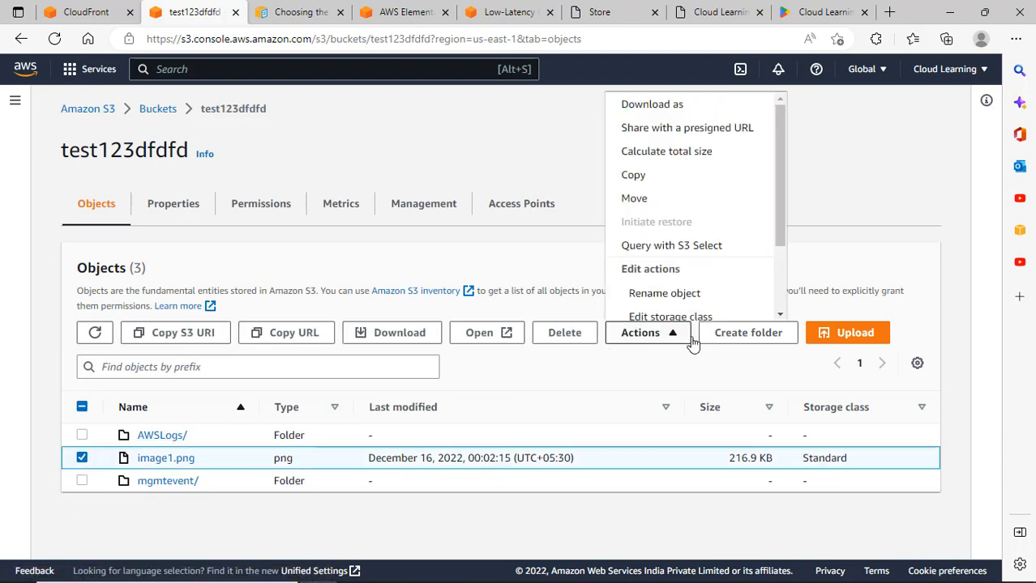
pyautogui.scroll(-2, 683, 263)
pyautogui.click(664, 370)
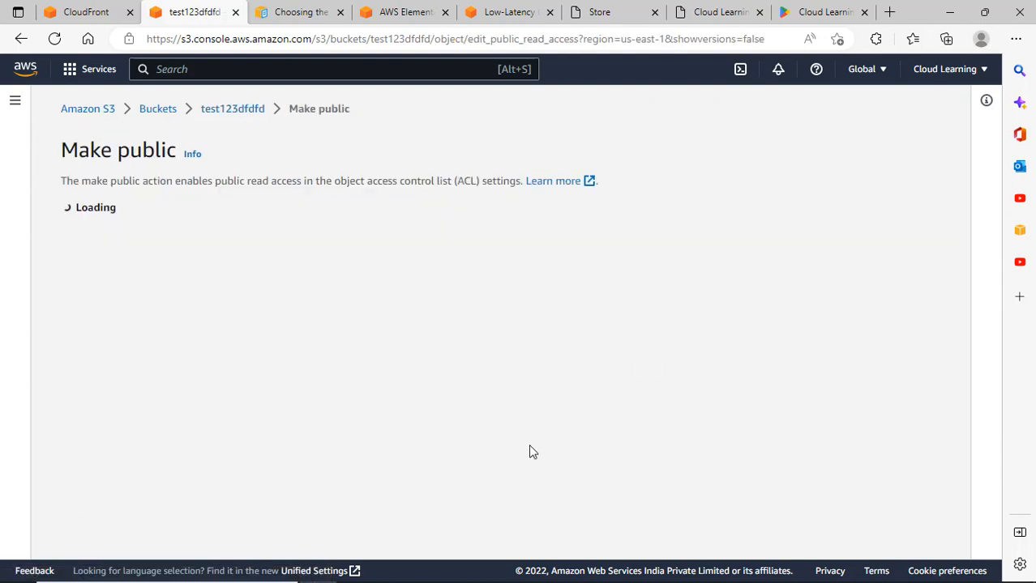
pyautogui.click(643, 444)
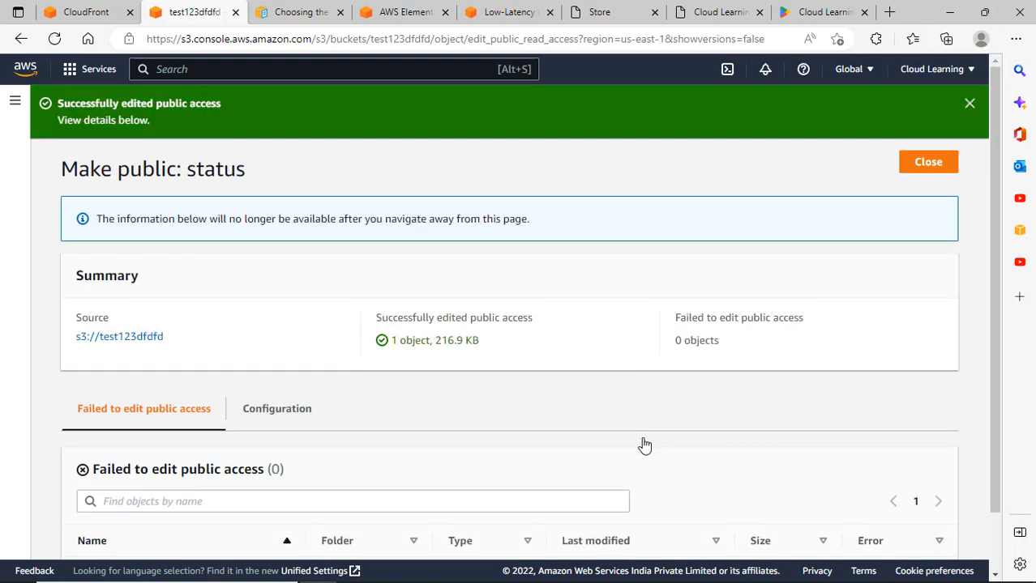
pyautogui.click(920, 168)
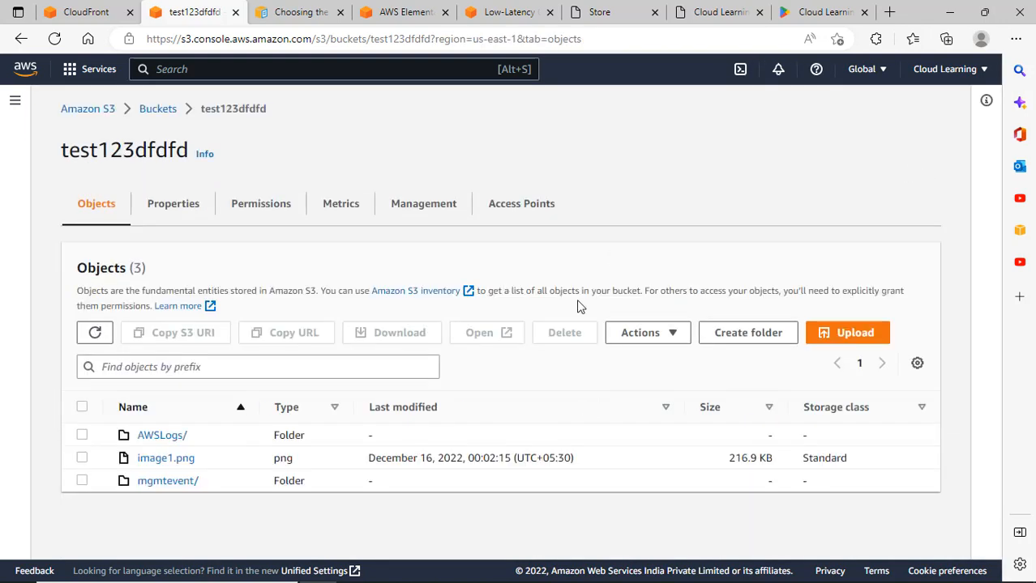
# Follow image1.png's Object URL to display the image, then navigate back.
pyautogui.click(166, 459)
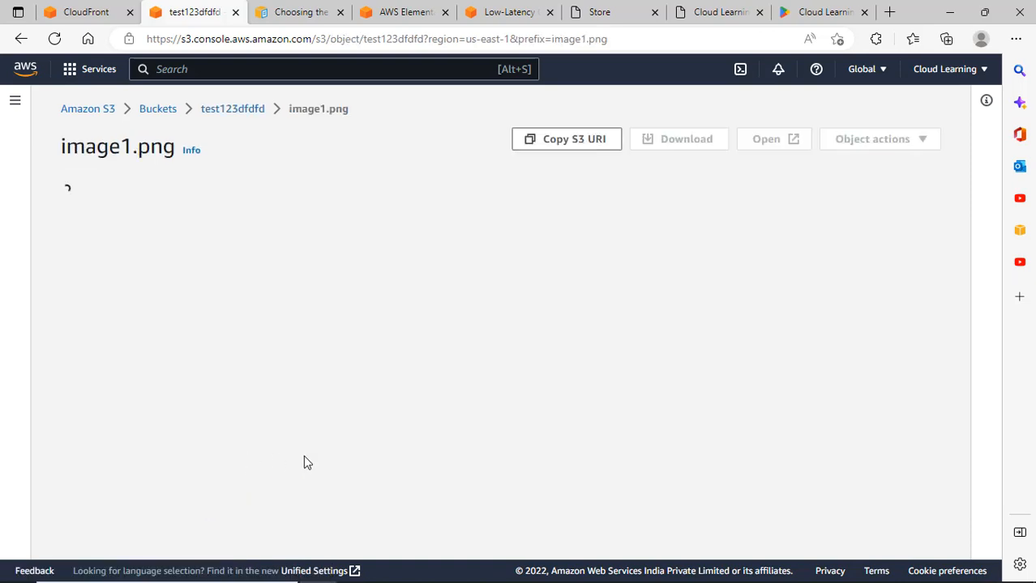
pyautogui.scroll(-4, 681, 427)
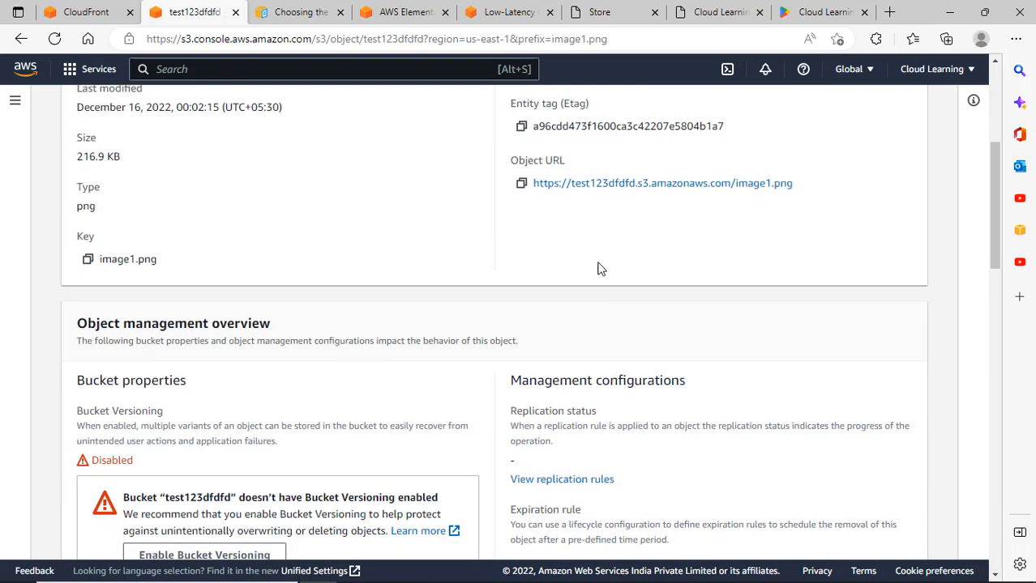
pyautogui.click(597, 184)
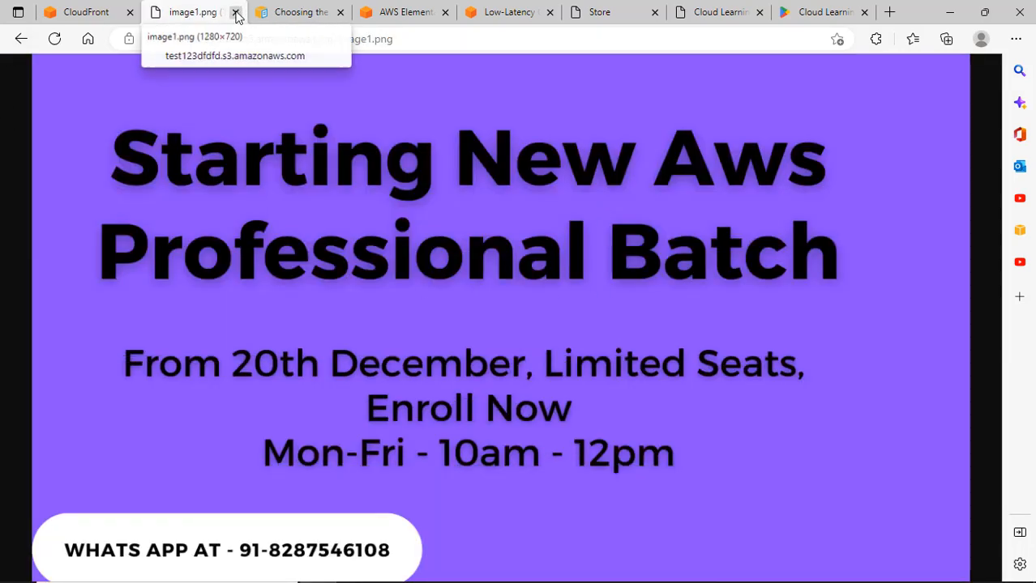
pyautogui.click(18, 39)
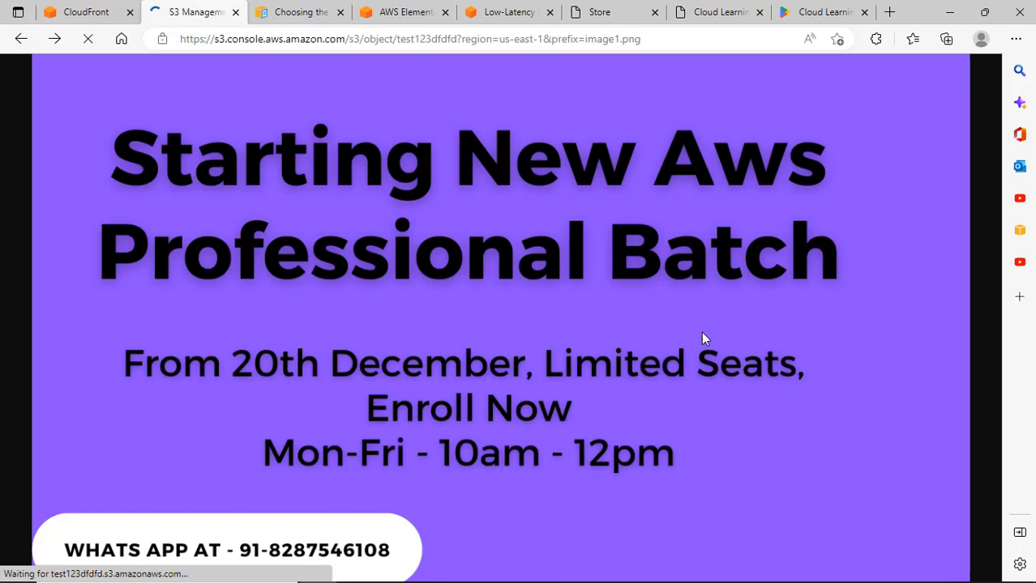
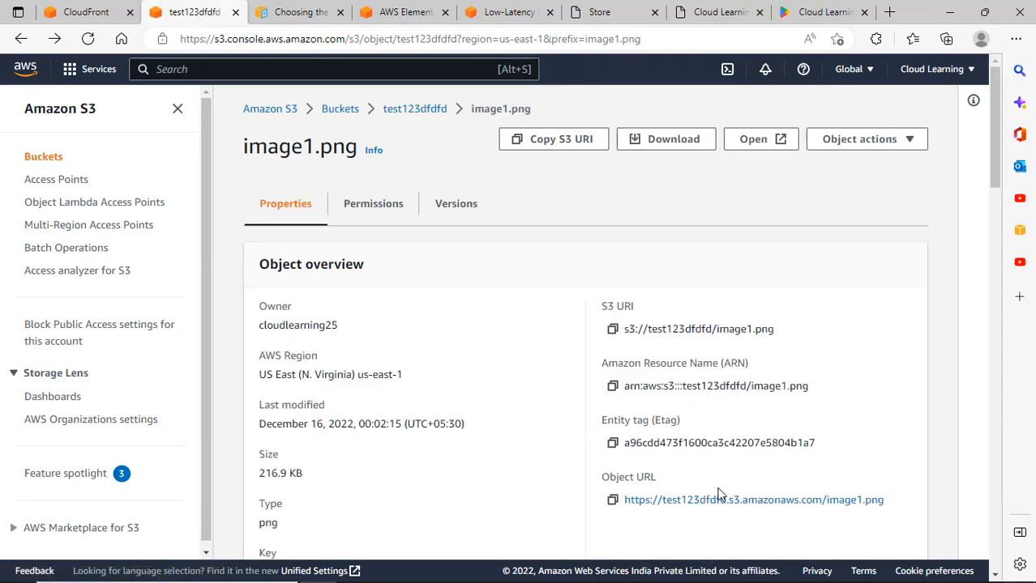
# View image1.png at its public Object URL, then return to the CloudFront distribution form.
pyautogui.click(752, 503)
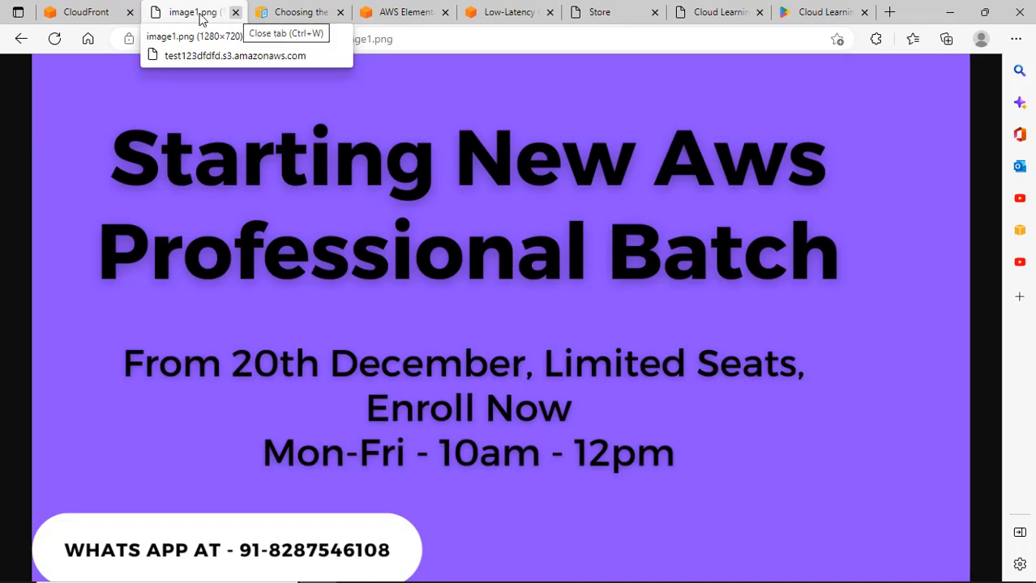
pyautogui.click(85, 13)
# Set image1.png as the default root object and create the CloudFront distribution for the test bucket.
pyautogui.scroll(-10, 290, 242)
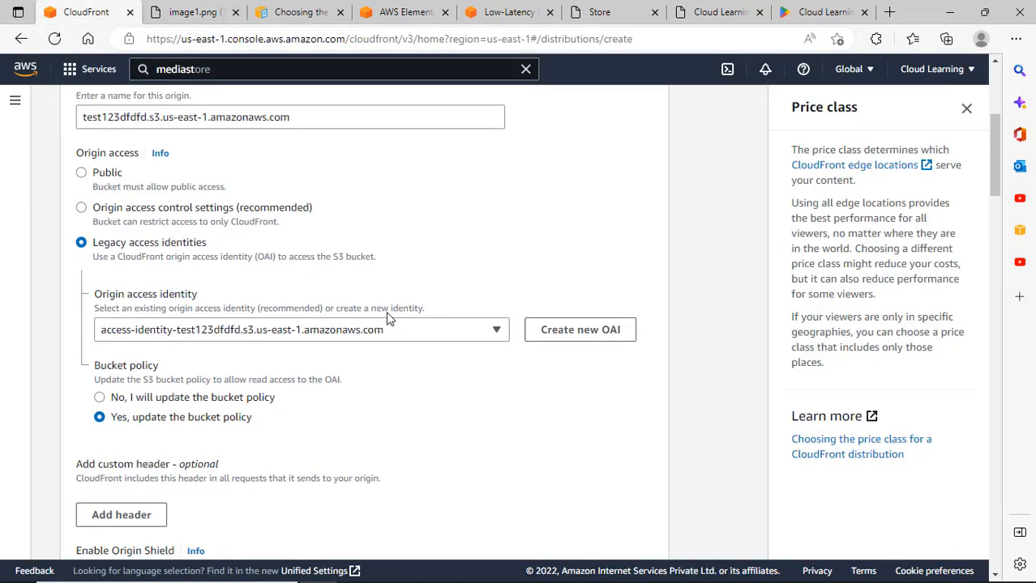
pyautogui.scroll(-1, 339, 400)
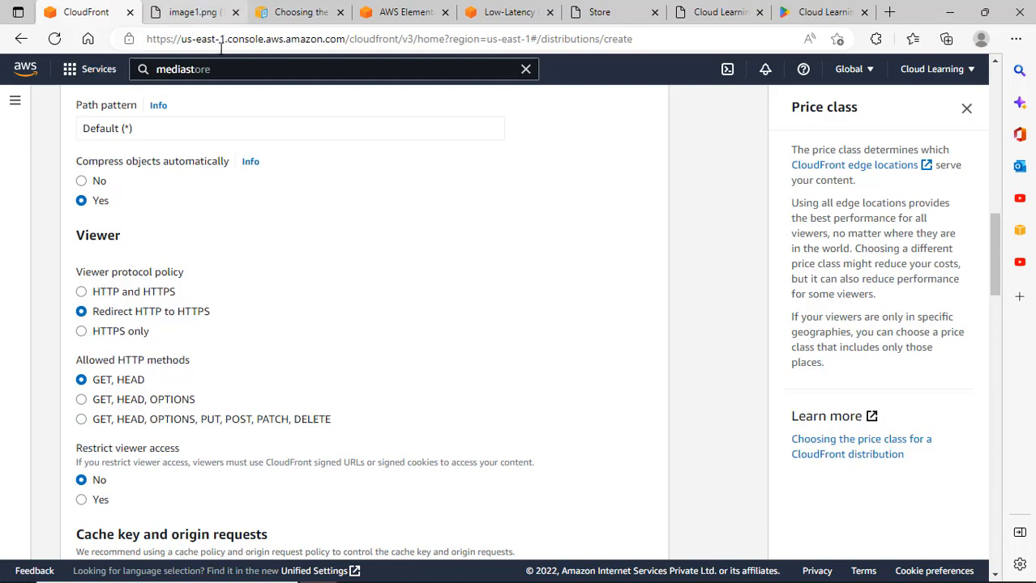
pyautogui.scroll(-9, 324, 312)
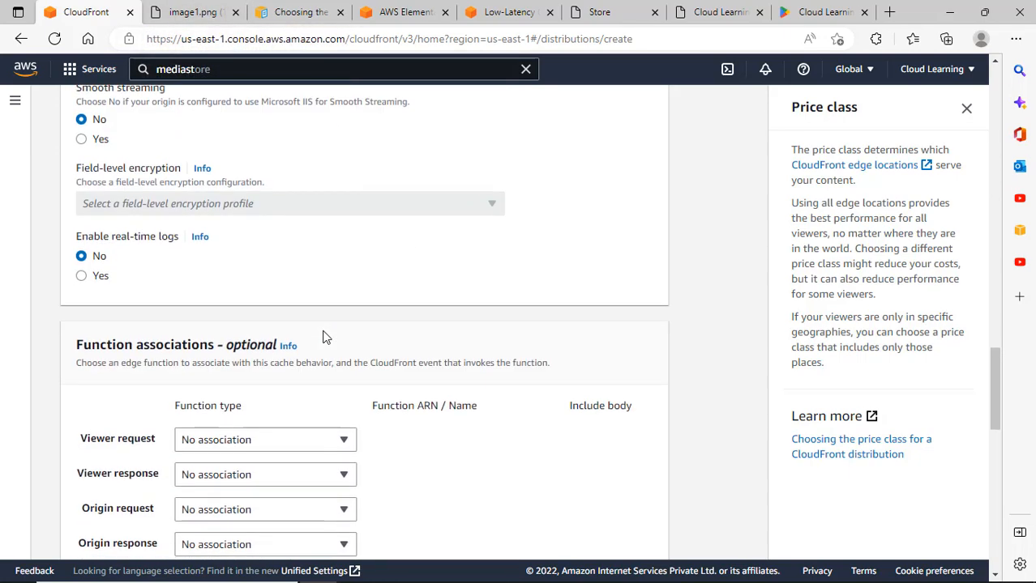
pyautogui.scroll(-9, 323, 338)
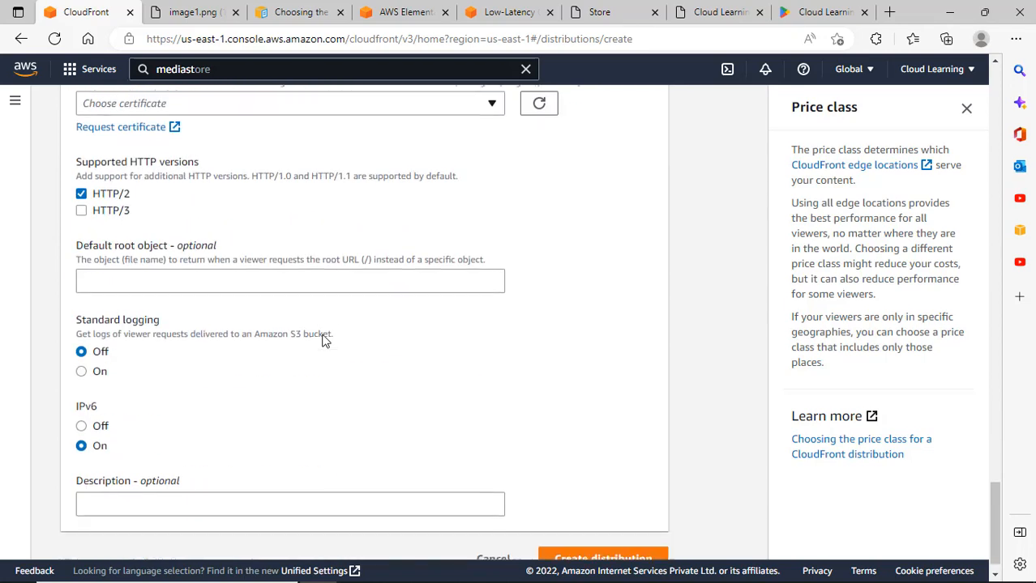
pyautogui.scroll(2, 234, 299)
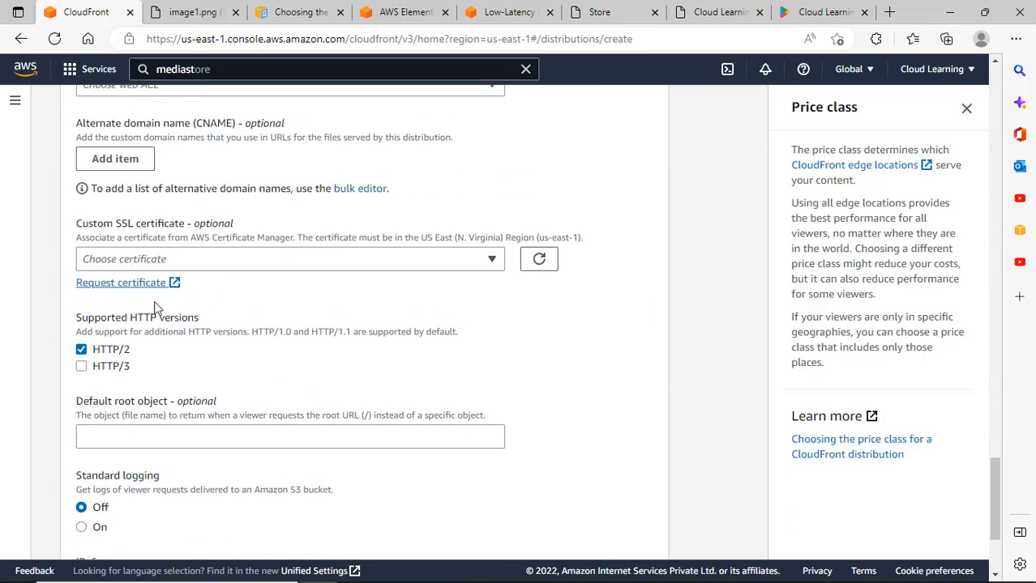
pyautogui.click(106, 436)
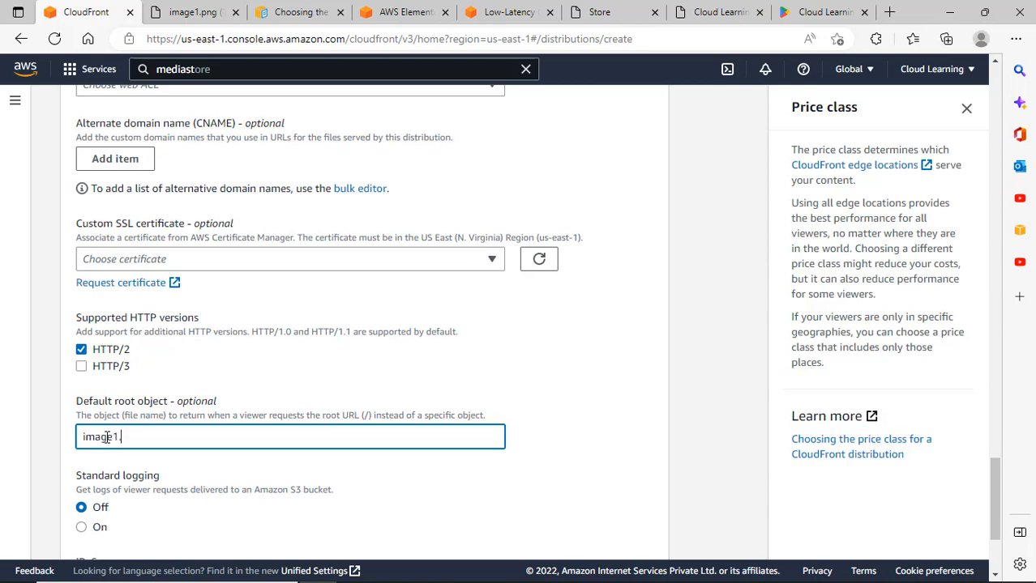
pyautogui.scroll(-3, 159, 136)
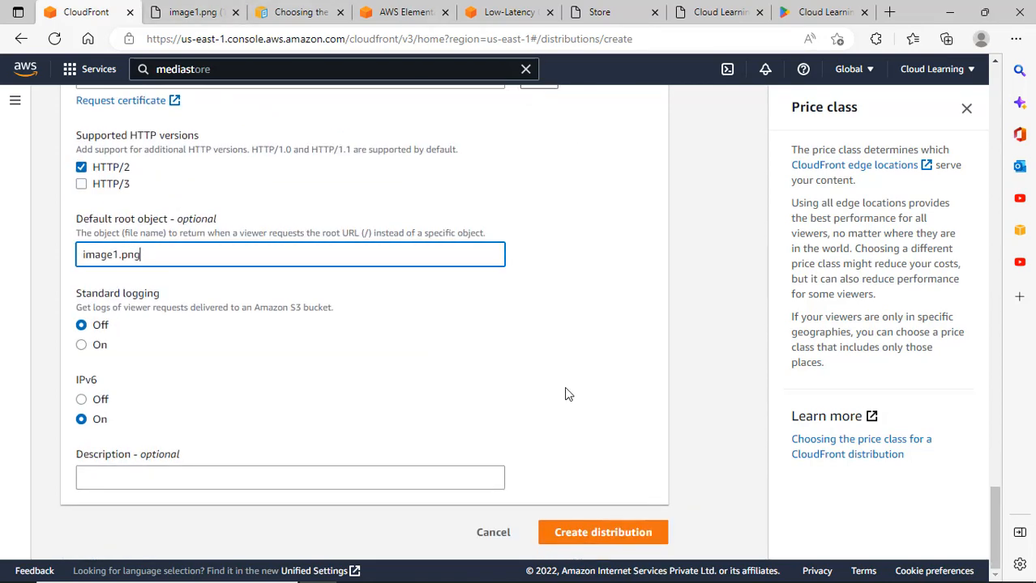
pyautogui.scroll(1, 572, 388)
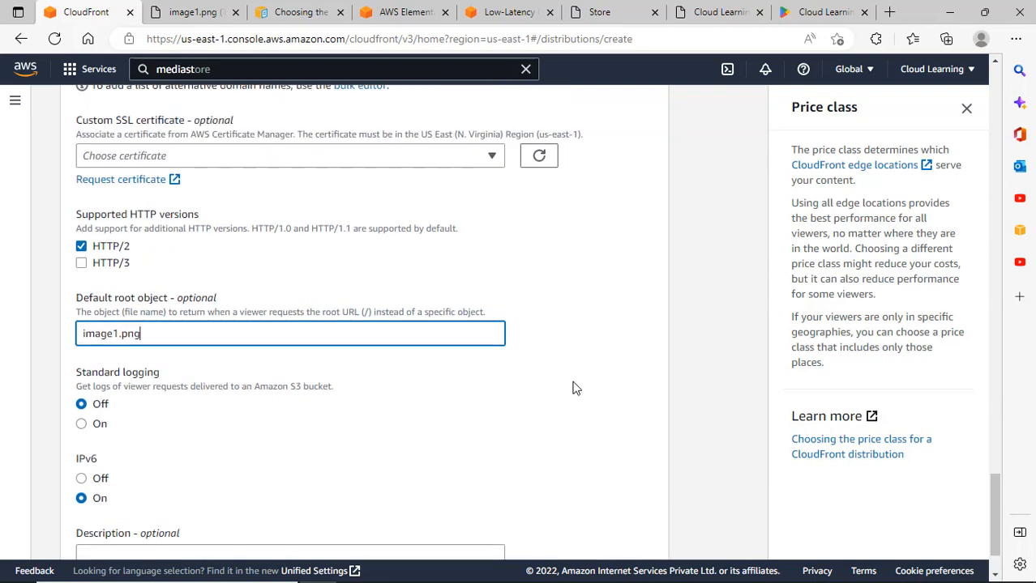
pyautogui.scroll(-1, 571, 388)
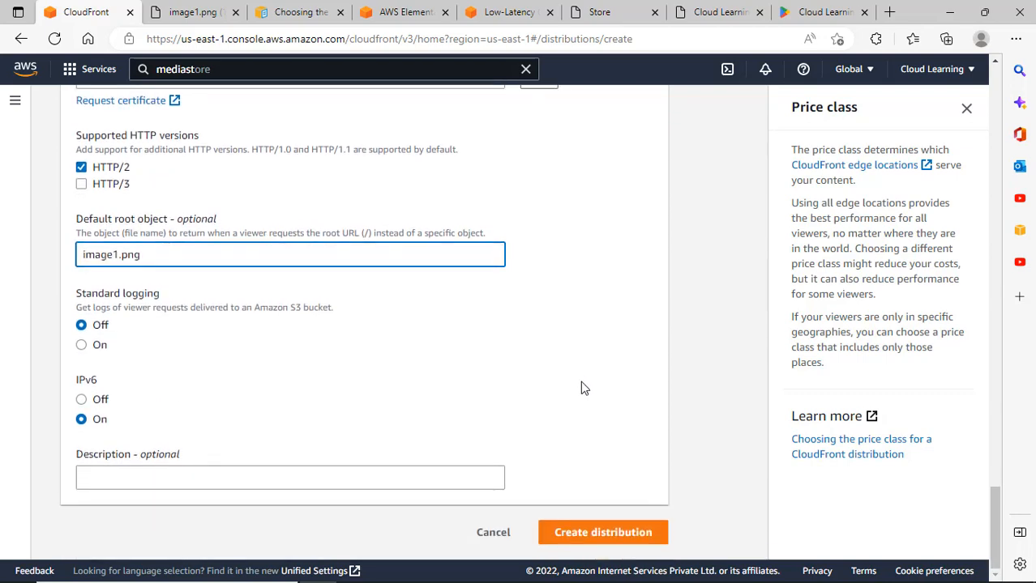
pyautogui.click(630, 542)
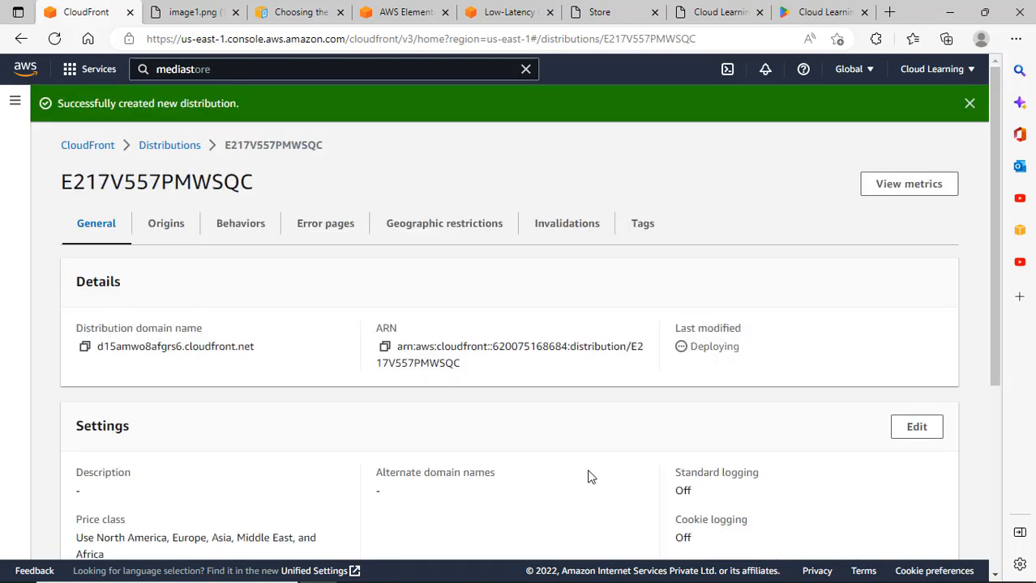
# Review the new distribution's settings, close the image1.png tab, and return to the distribution details.
pyautogui.scroll(-3, 589, 478)
pyautogui.scroll(-1, 433, 313)
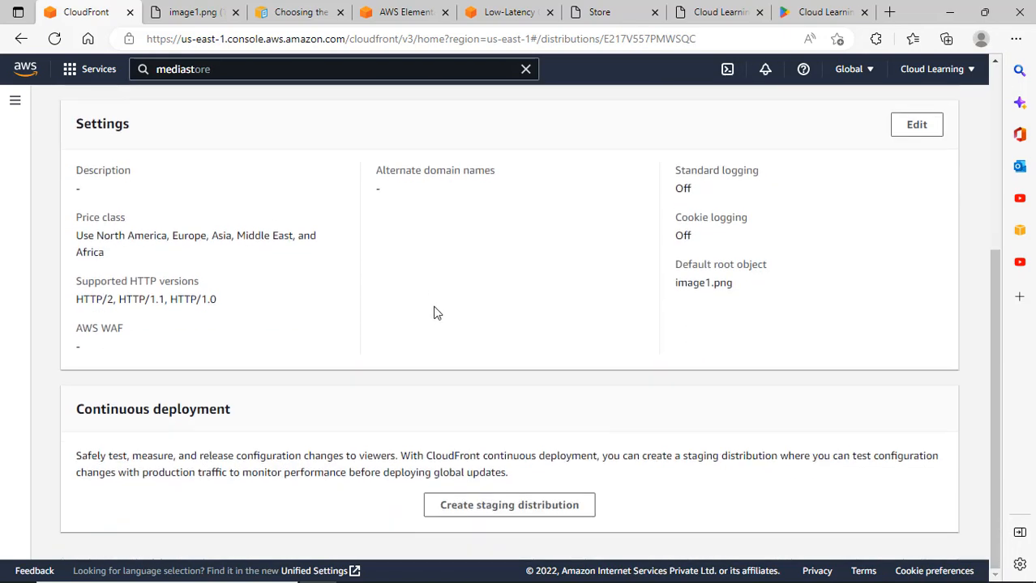
pyautogui.scroll(4, 369, 289)
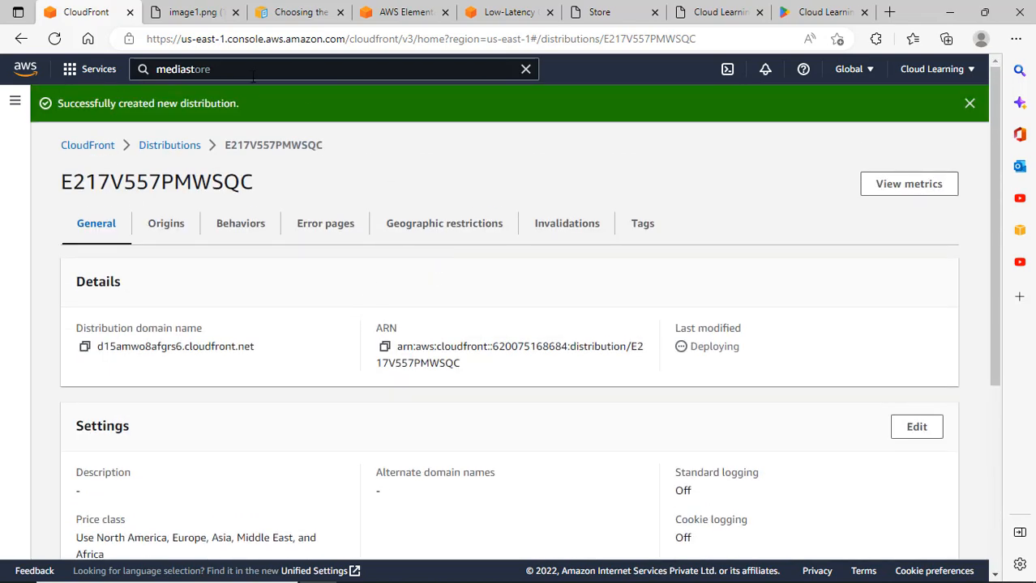
pyautogui.click(191, 12)
pyautogui.click(235, 12)
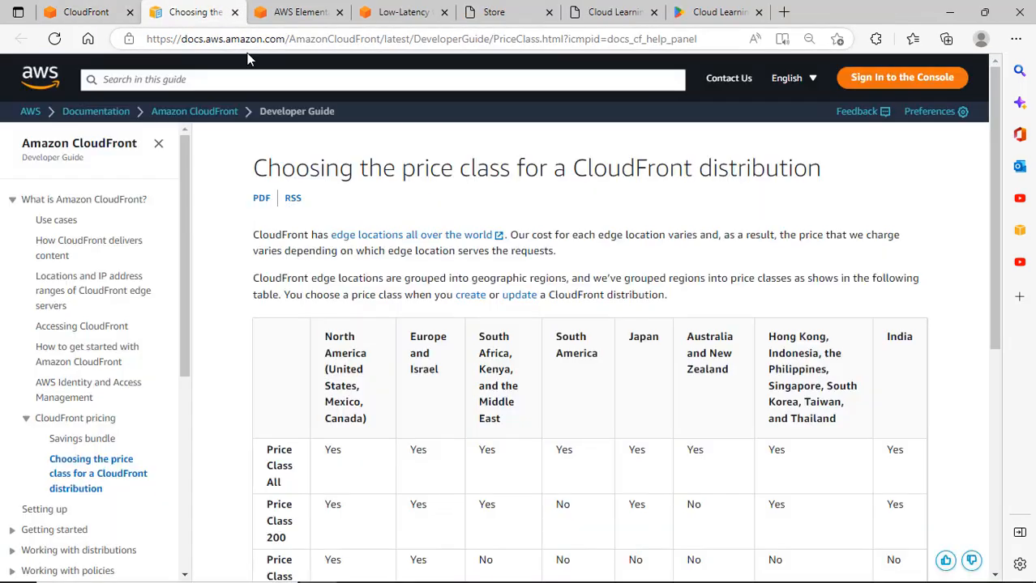
pyautogui.click(112, 11)
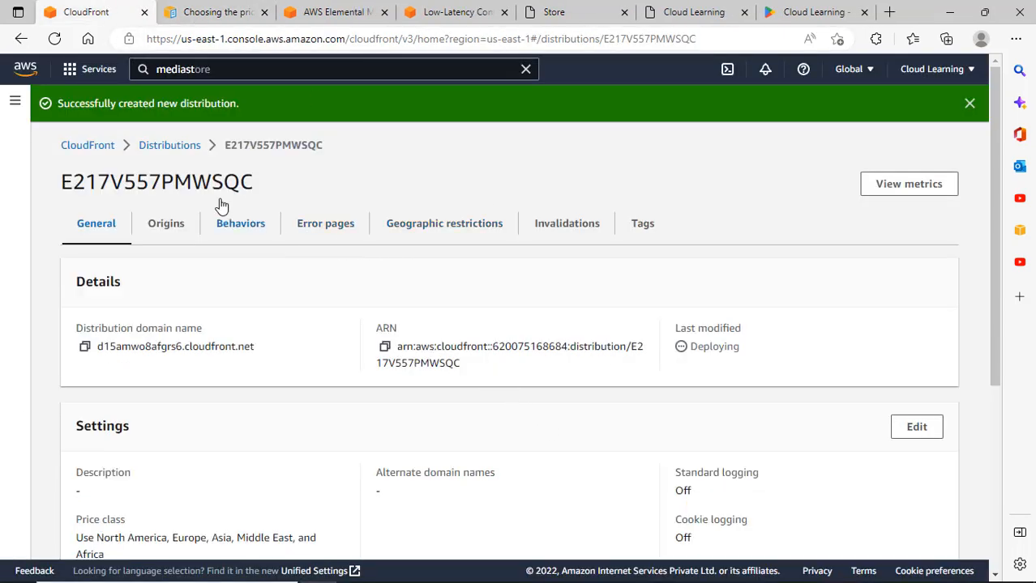
# Copy distribution E217V557PMWSQC's domain name from the Distributions list, then go to the Cloud Learning site.
pyautogui.click(178, 146)
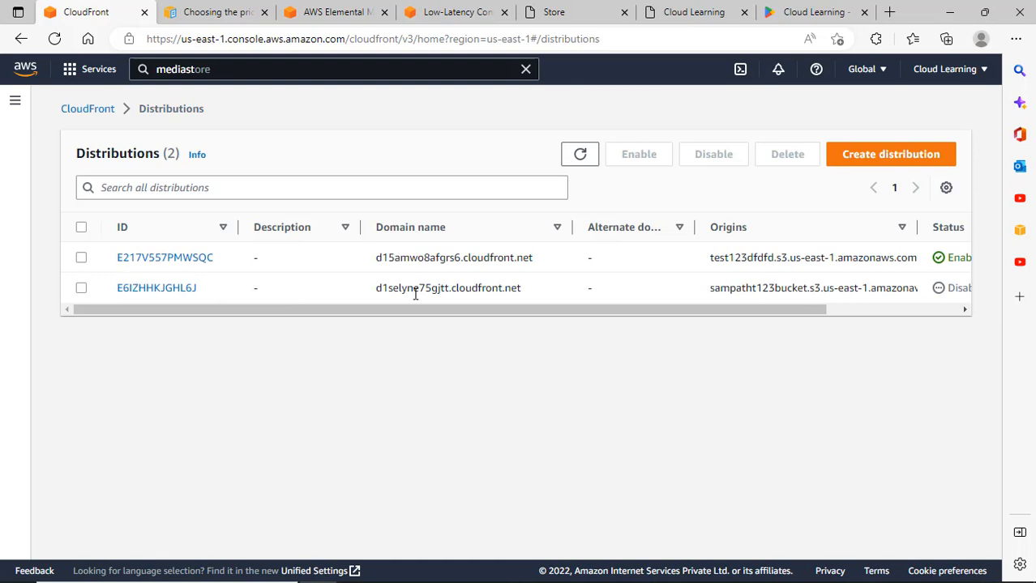
pyautogui.moveTo(689, 310); pyautogui.dragTo(585, 342)
pyautogui.moveTo(375, 265); pyautogui.dragTo(536, 264)
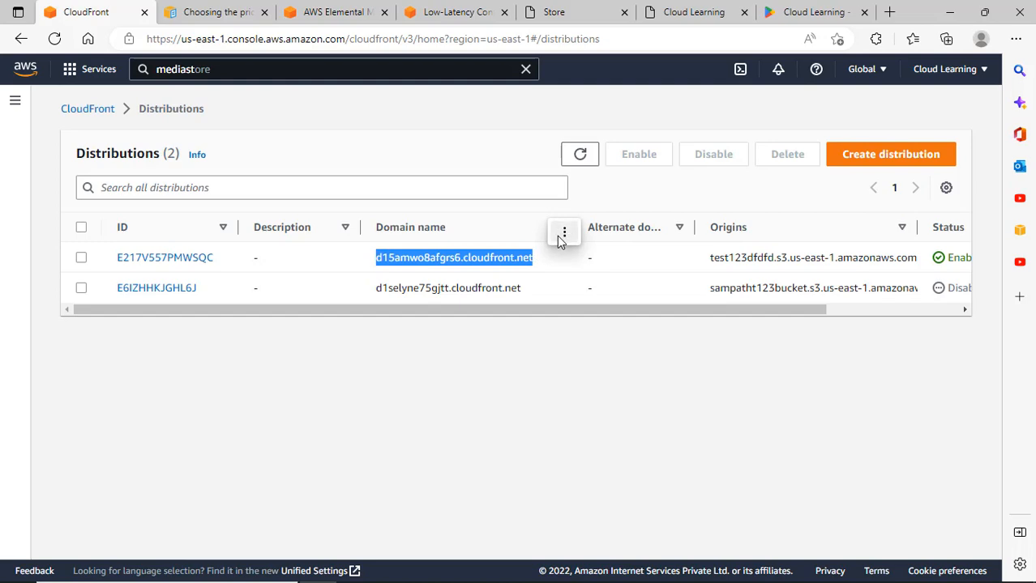
pyautogui.click(562, 234)
pyautogui.click(593, 235)
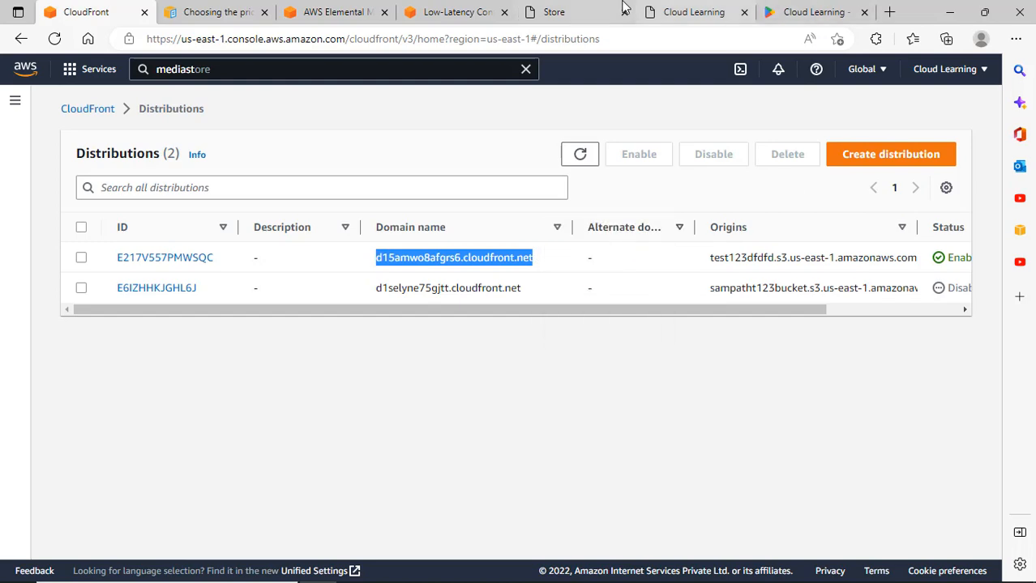
pyautogui.click(712, 12)
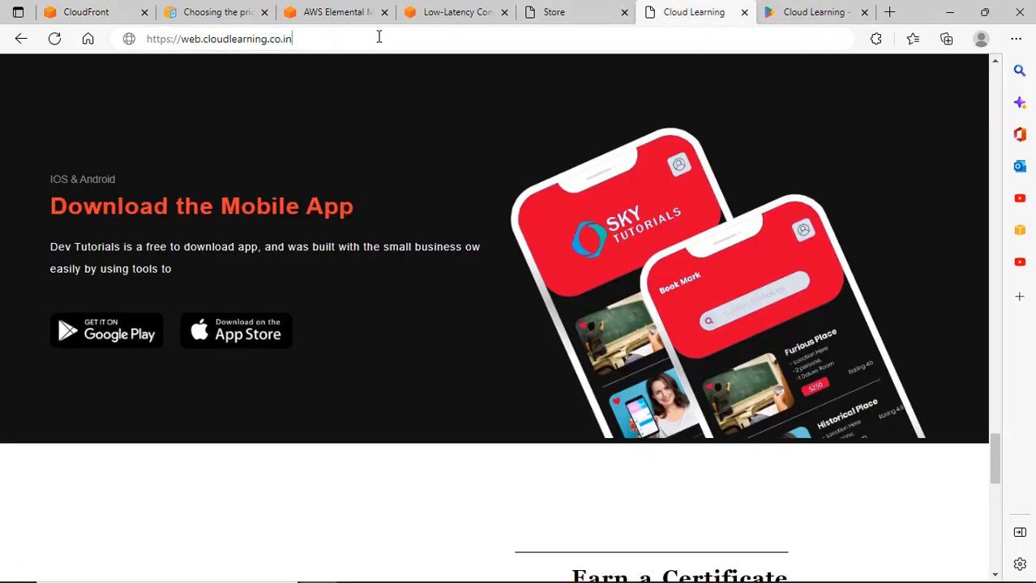
# Put the CloudFront domain in the address bar and close the Store and Google Play tabs.
pyautogui.click(377, 35)
pyautogui.click(585, 7)
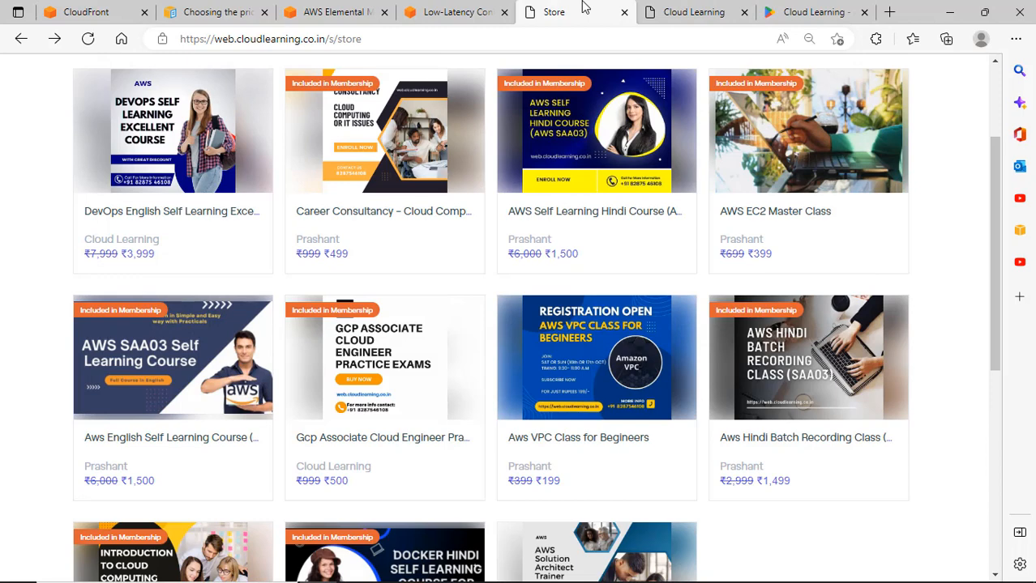
pyautogui.click(672, 12)
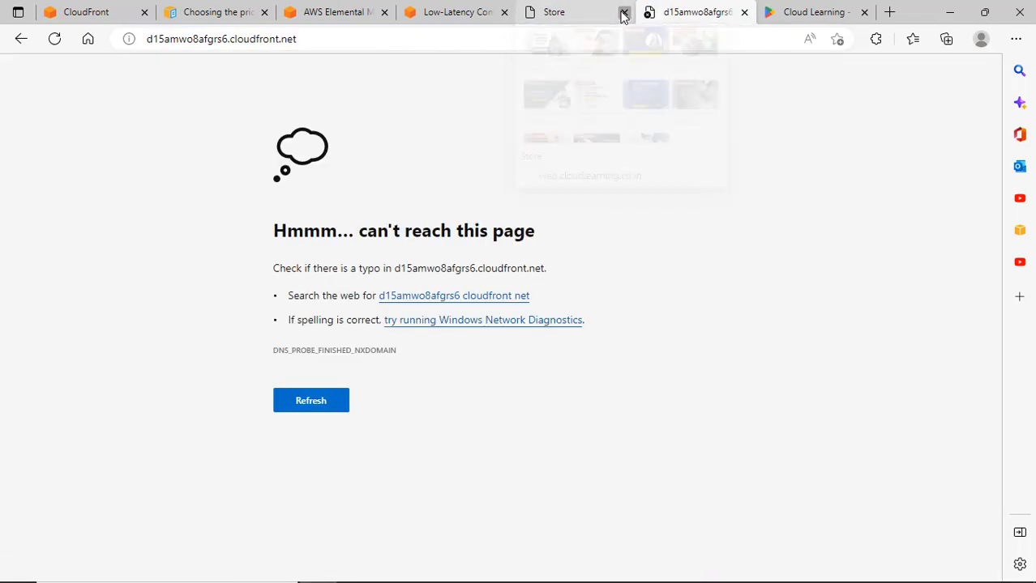
pyautogui.click(624, 13)
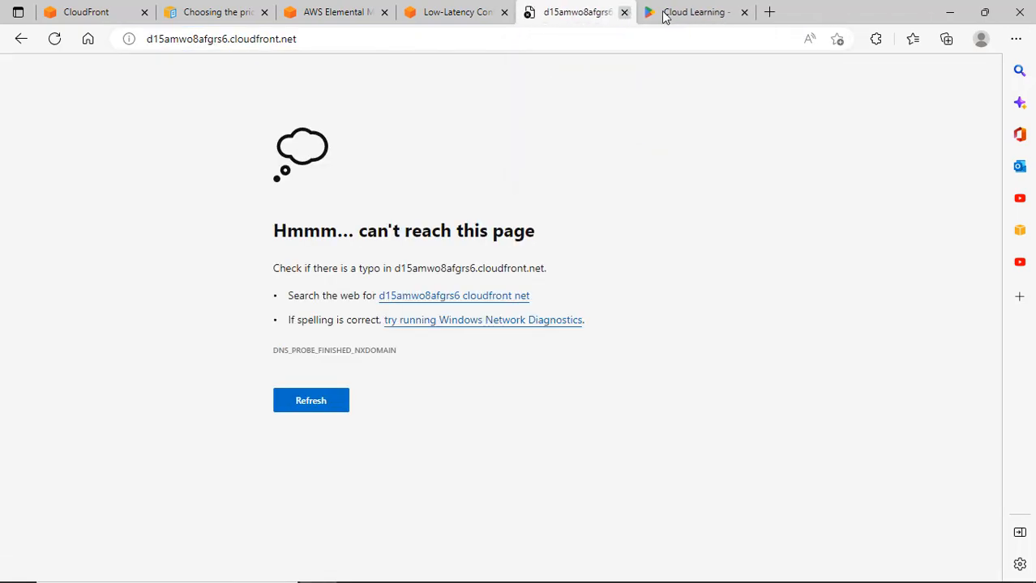
pyautogui.click(680, 13)
pyautogui.click(744, 13)
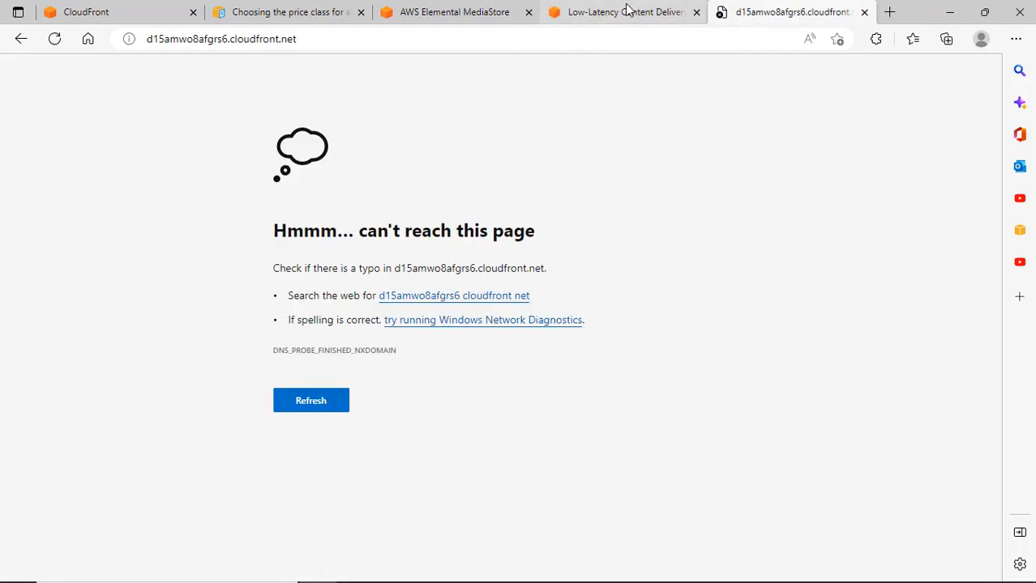
# Close the MediaStore tab and retry d15amwo8afgrs6.cloudfront.net, which still can't be reached.
pyautogui.click(648, 12)
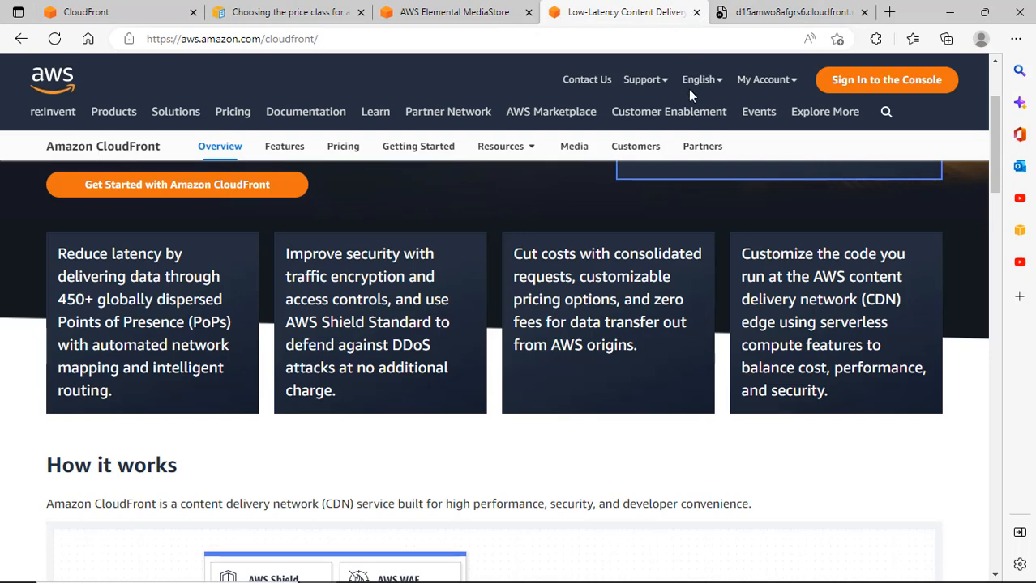
pyautogui.click(502, 11)
pyautogui.click(528, 12)
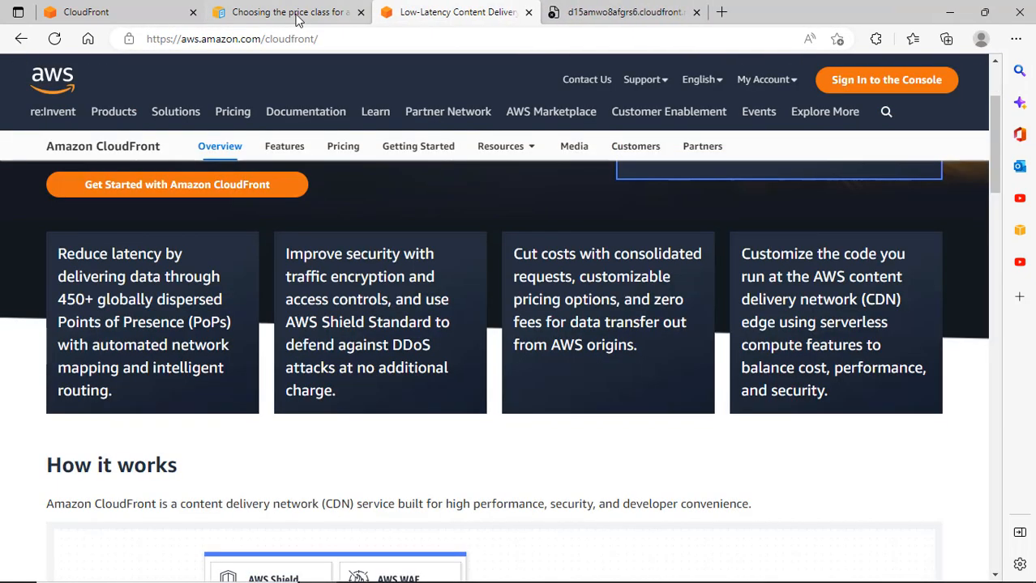
pyautogui.click(296, 13)
pyautogui.click(636, 12)
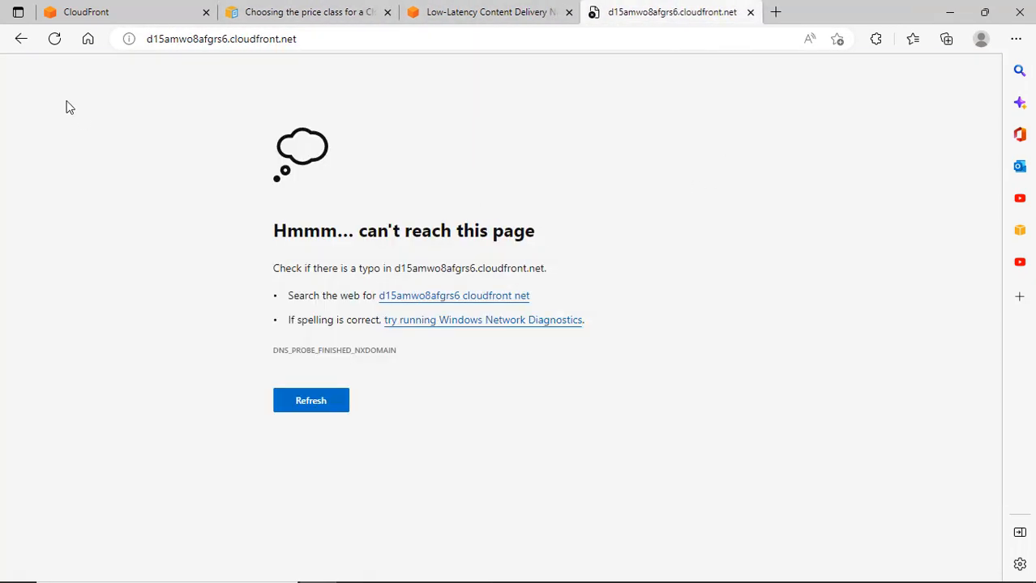
pyautogui.click(65, 40)
# Refresh the distributions list and check that E217V557PMWSQC is enabled but still deploying.
pyautogui.click(97, 7)
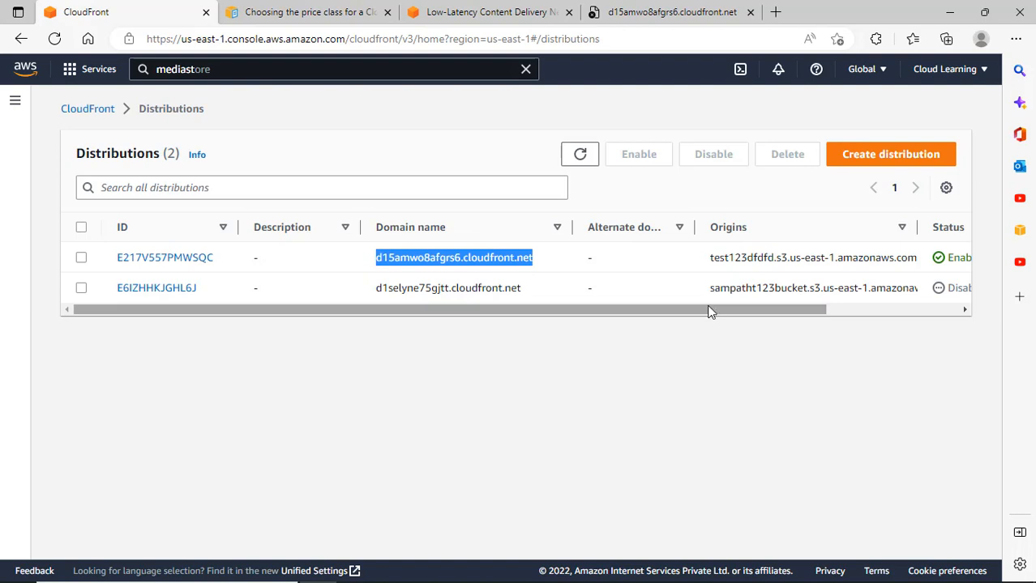
pyautogui.moveTo(749, 310); pyautogui.dragTo(895, 311)
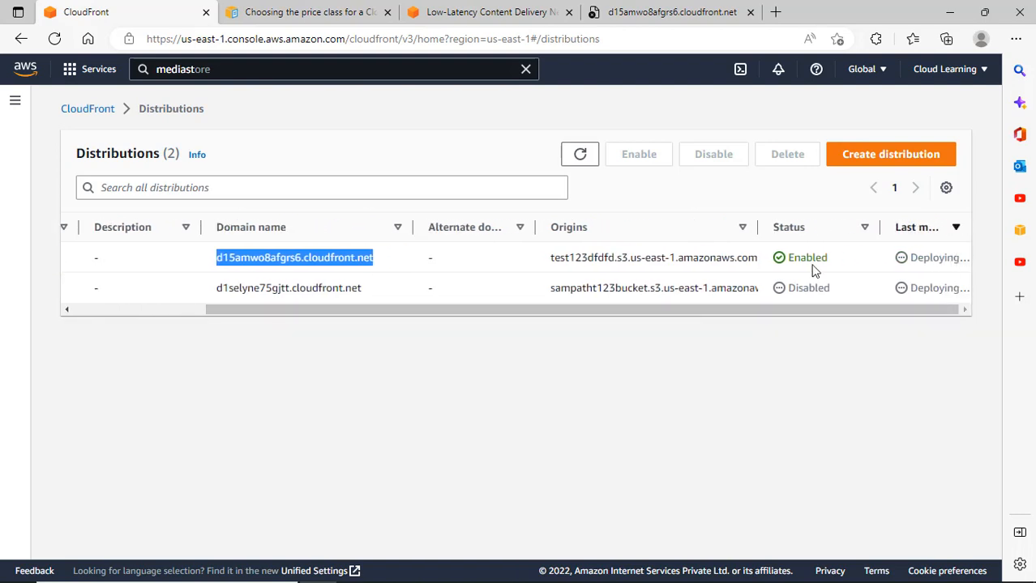
pyautogui.click(581, 156)
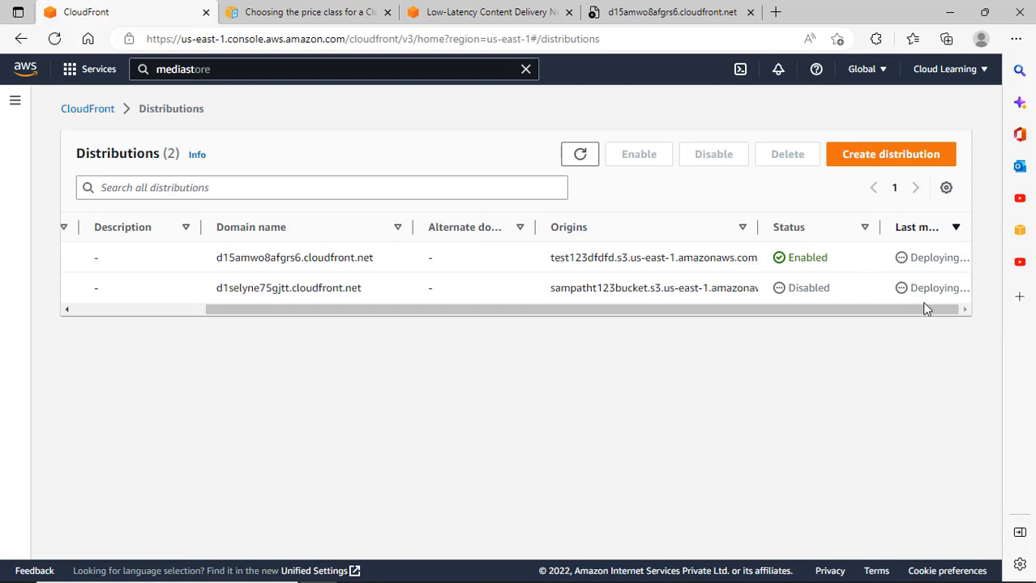
pyautogui.moveTo(926, 309); pyautogui.dragTo(673, 323)
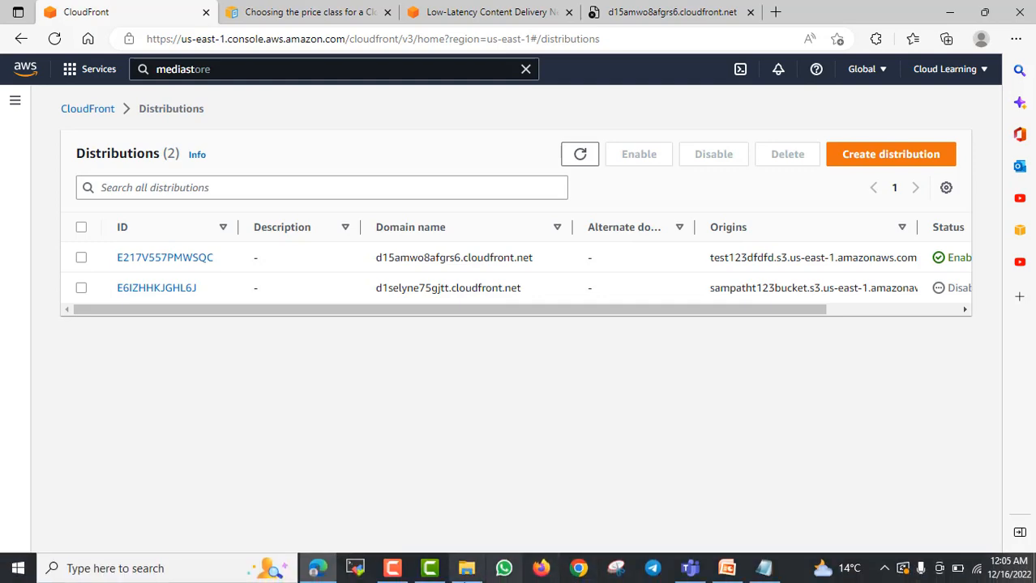
# Show the AWS Application services folder with its 17 PowerPoint presentations in File Explorer.
pyautogui.click(465, 570)
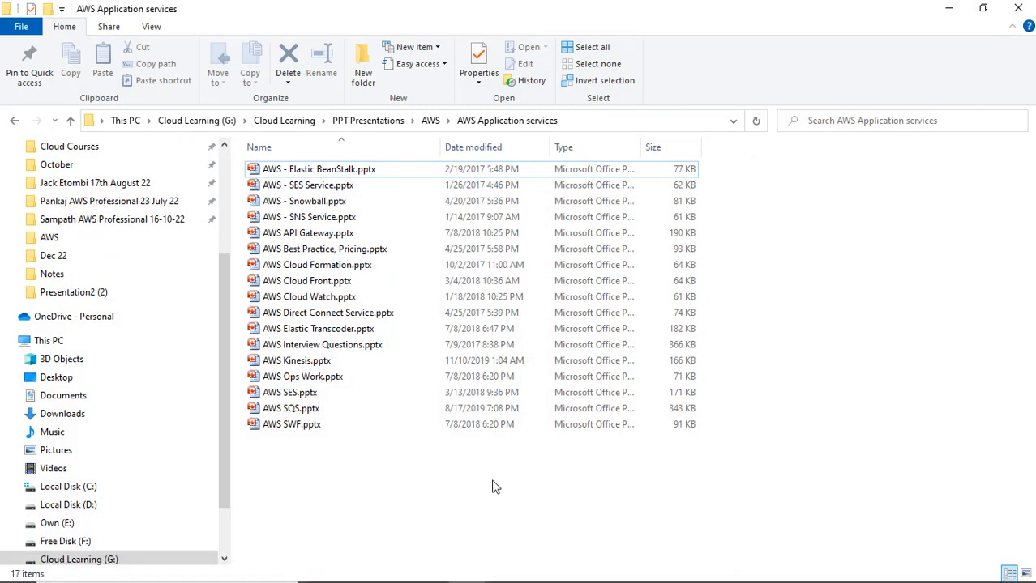
pyautogui.scroll(2, 227, 235)
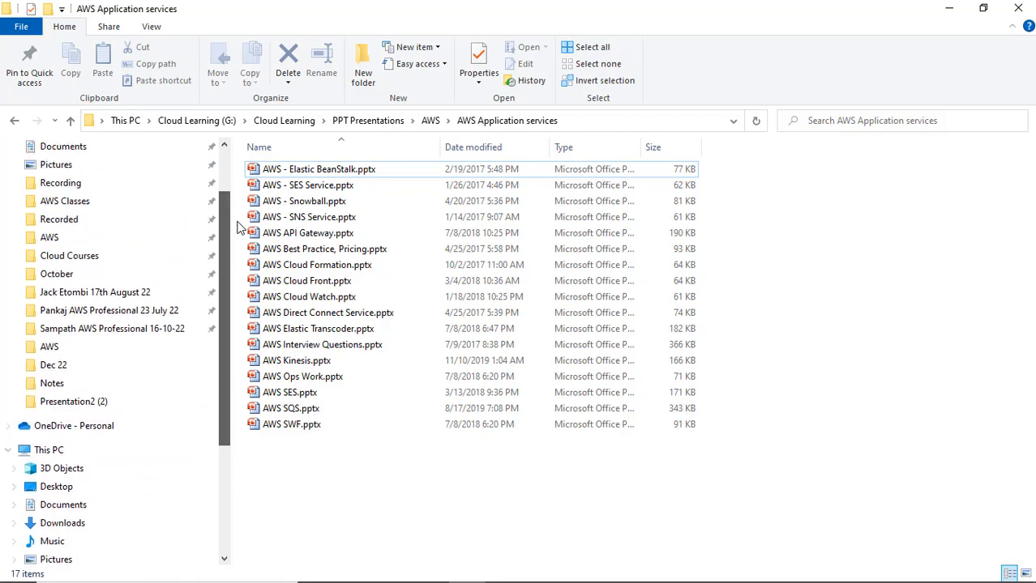
pyautogui.scroll(1, 237, 228)
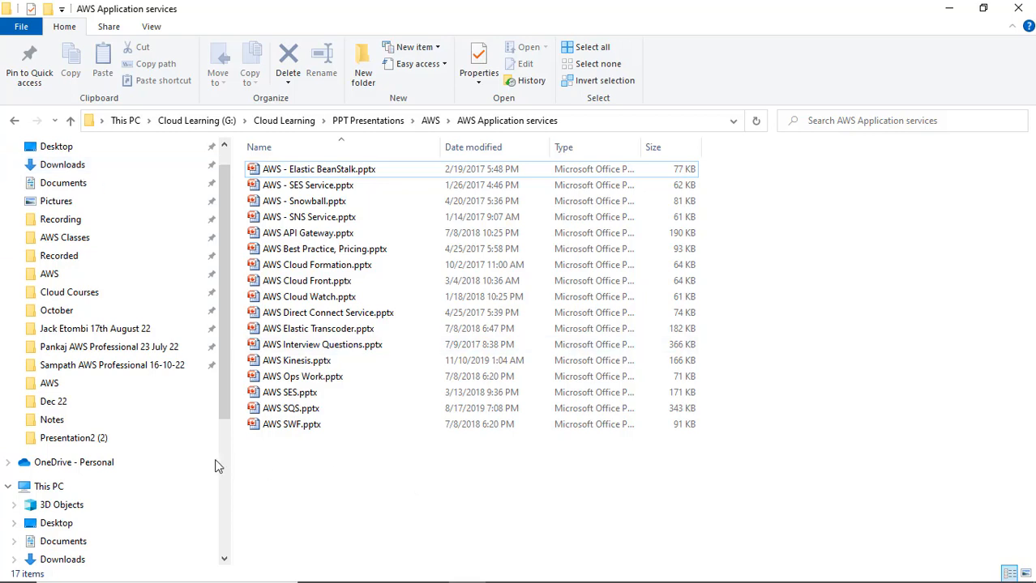
pyautogui.scroll(-4, 132, 484)
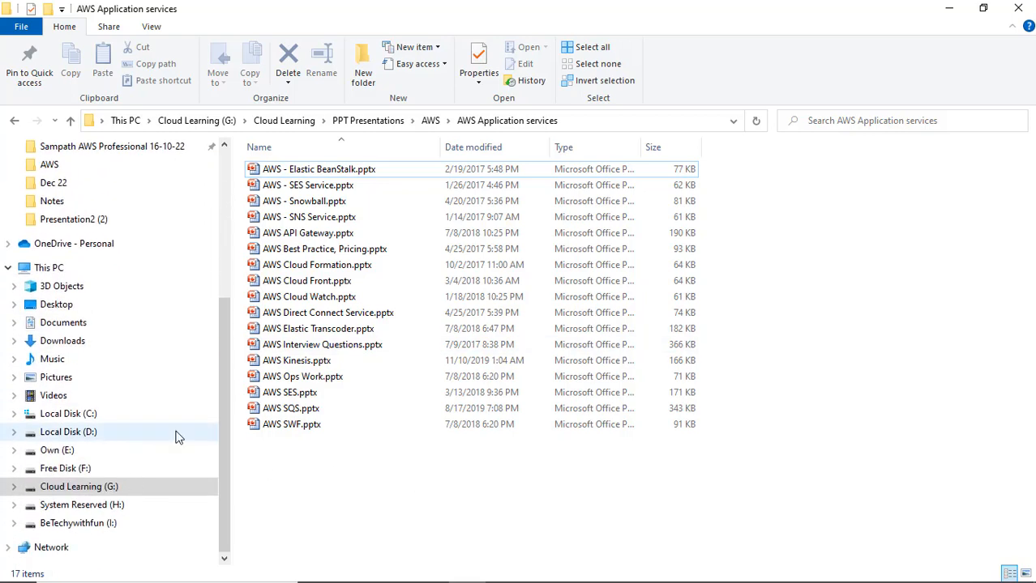
pyautogui.click(948, 8)
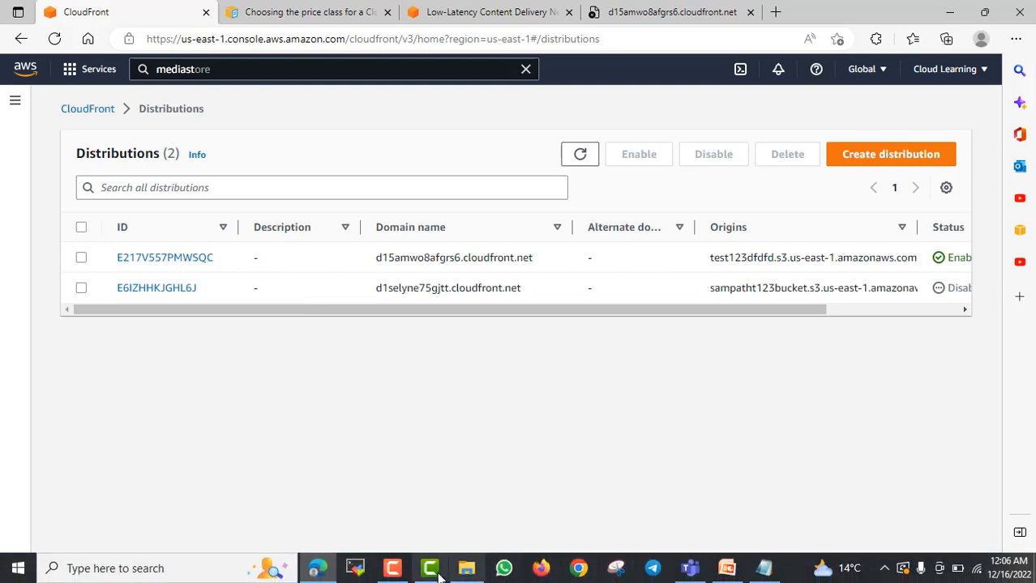
pyautogui.click(466, 568)
pyautogui.scroll(3, 81, 340)
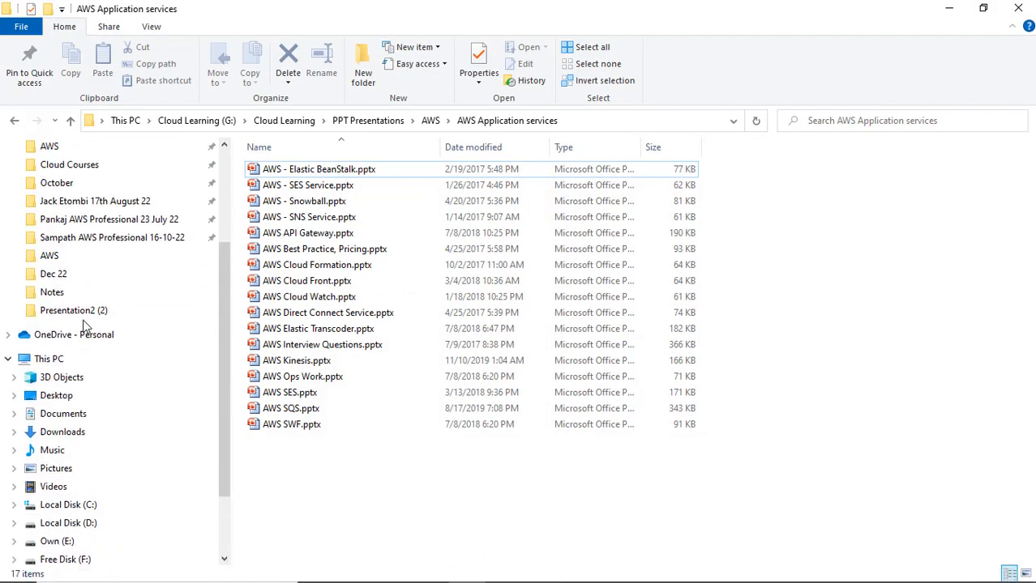
# Open the 17th August 22 class folder and step through files starting with C.
pyautogui.click(103, 276)
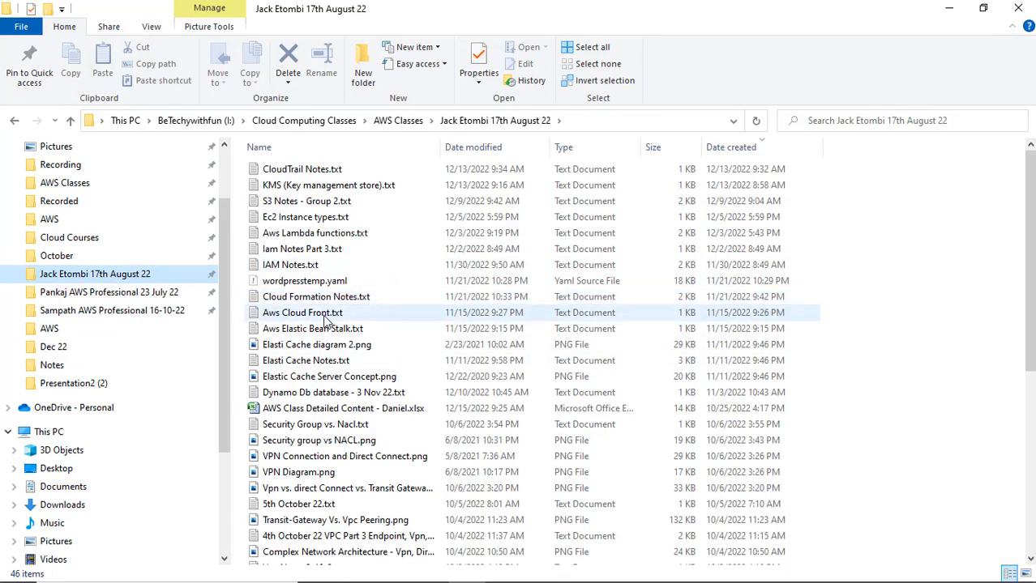
pyautogui.scroll(-4, 325, 320)
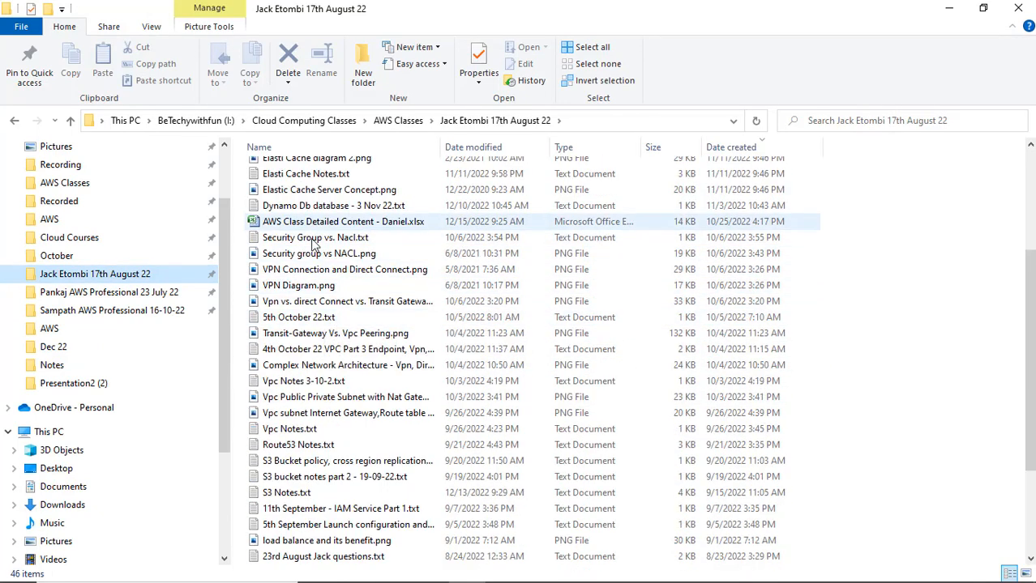
pyautogui.click(328, 317)
pyautogui.press('c')
pyautogui.press('c')
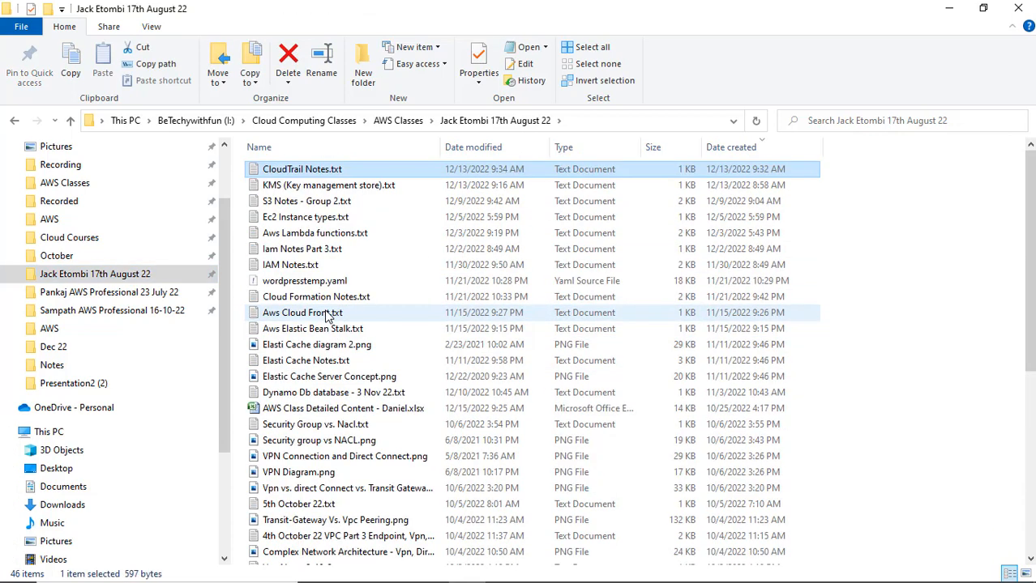
pyautogui.press('c')
pyautogui.press('c')
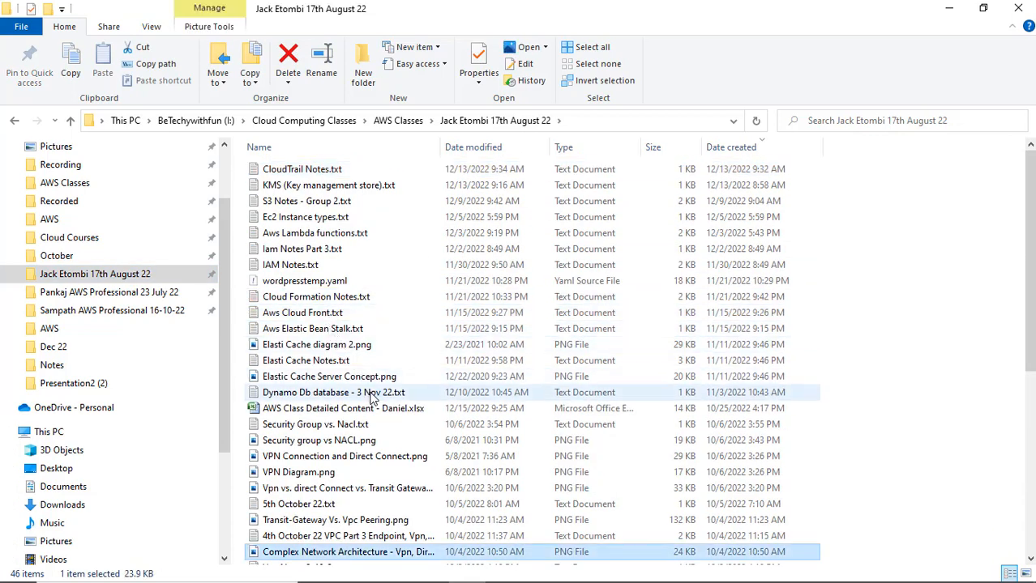
pyautogui.press('c')
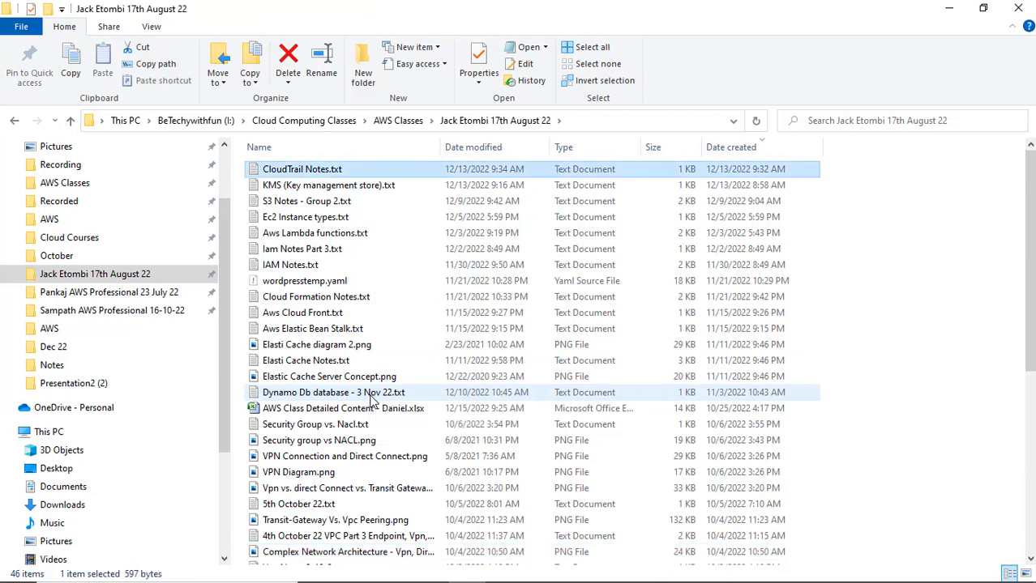
pyautogui.press('c')
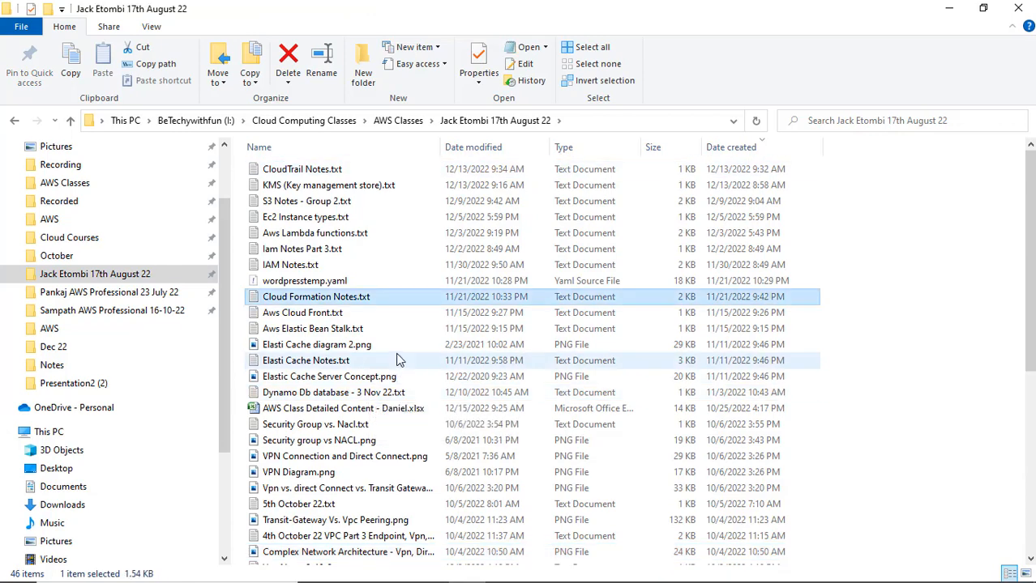
# Sort the folder's files by type and select the IT Industry cloud comparison image.
pyautogui.click(605, 149)
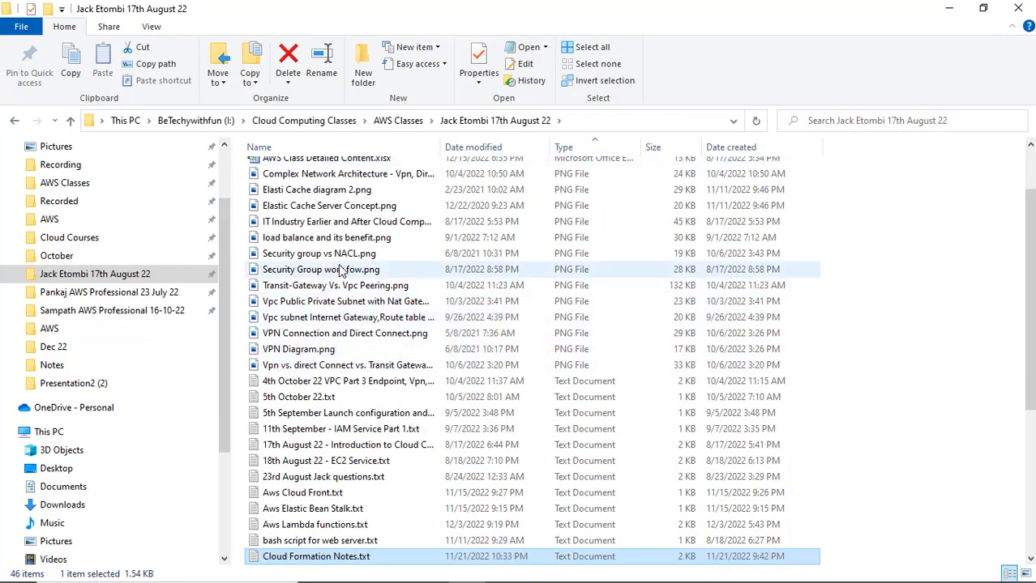
pyautogui.scroll(2, 345, 204)
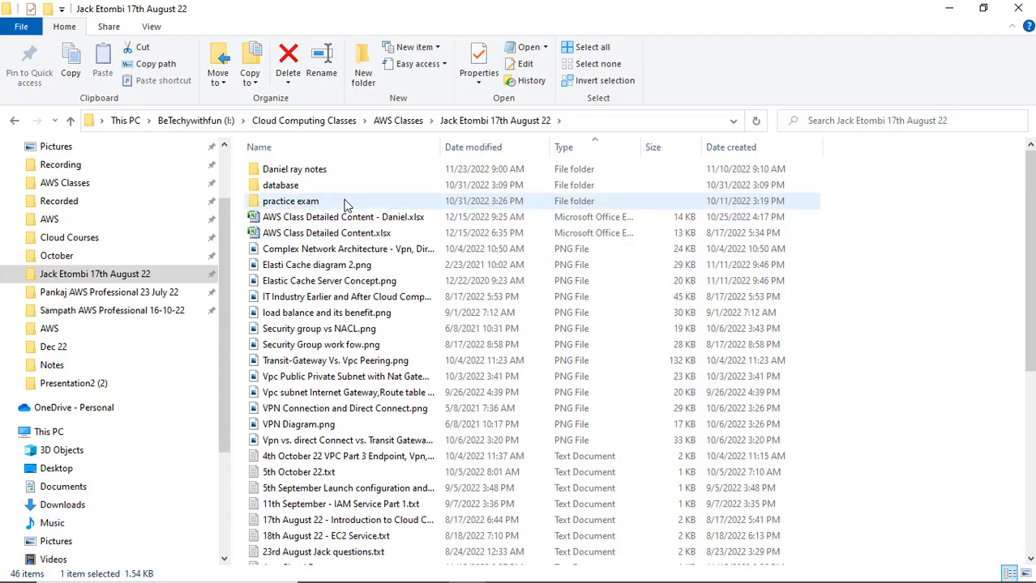
pyautogui.click(362, 298)
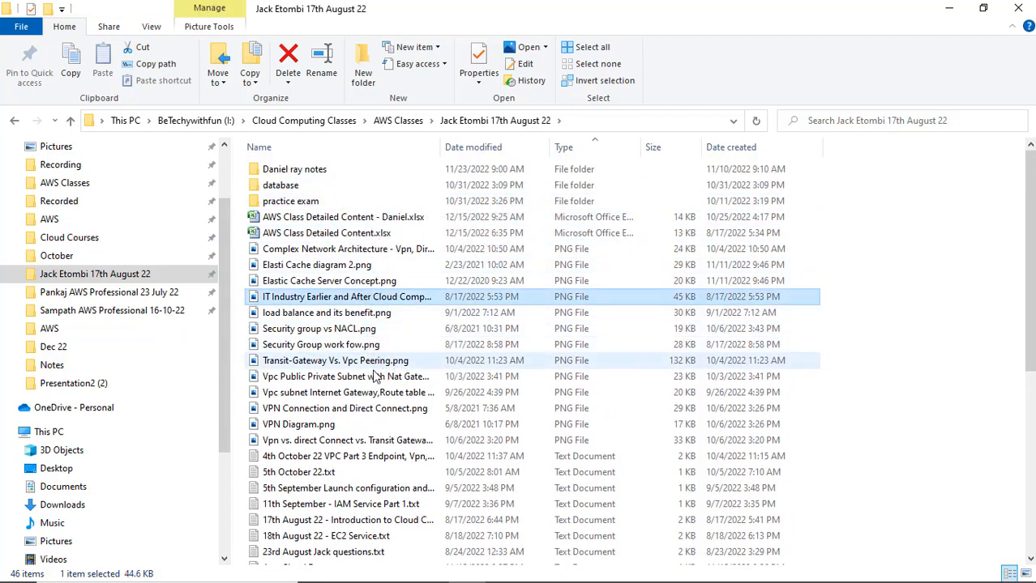
pyautogui.press('e')
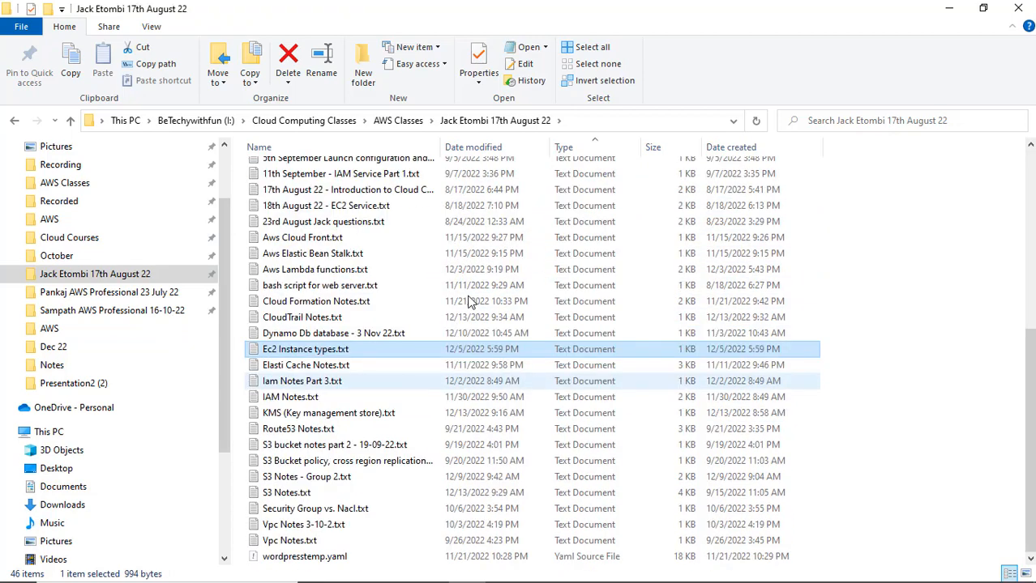
pyautogui.click(838, 123)
pyautogui.write('cloudf')
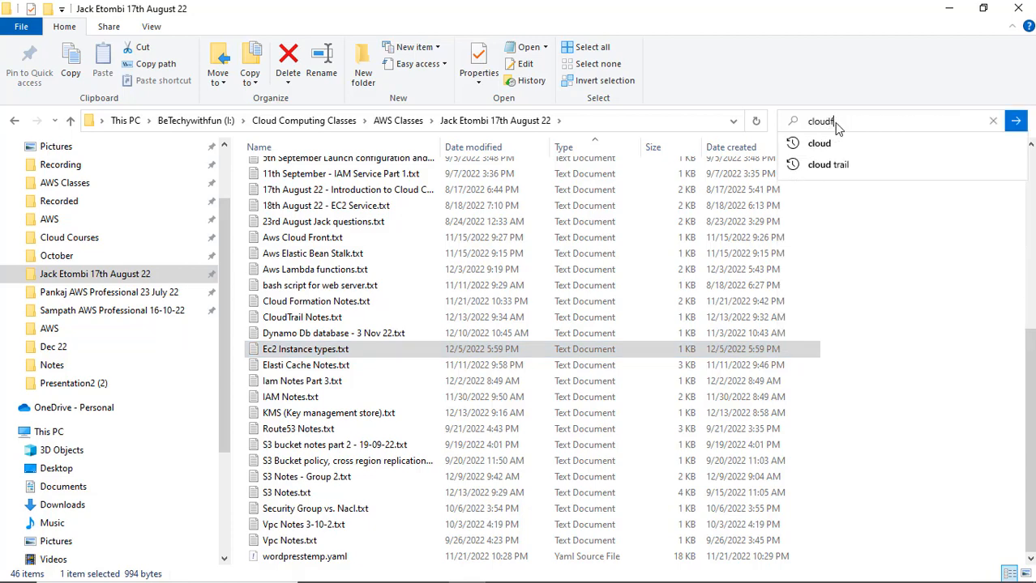
pyautogui.write('ront')
pyautogui.press('Return')
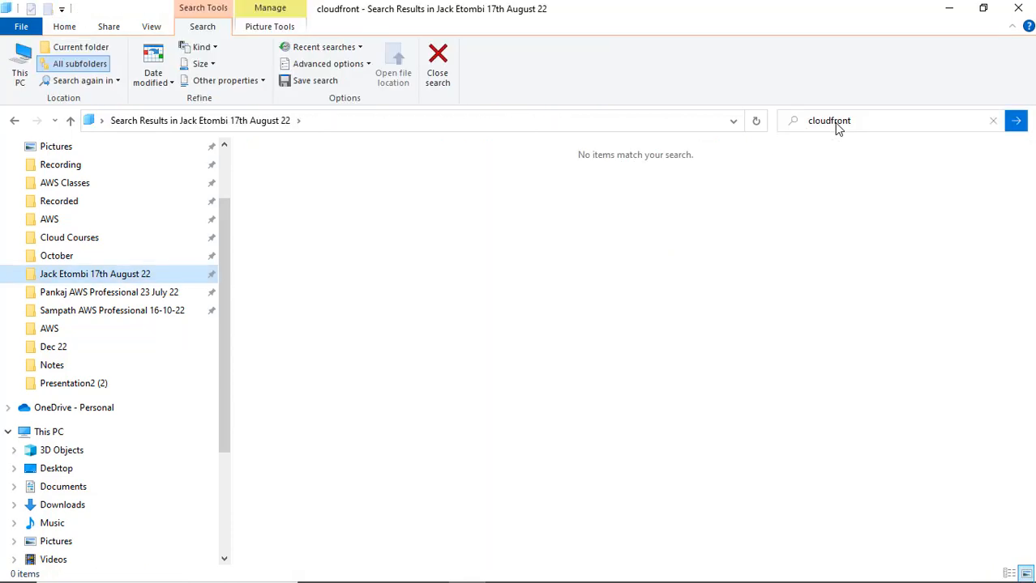
pyautogui.click(835, 121)
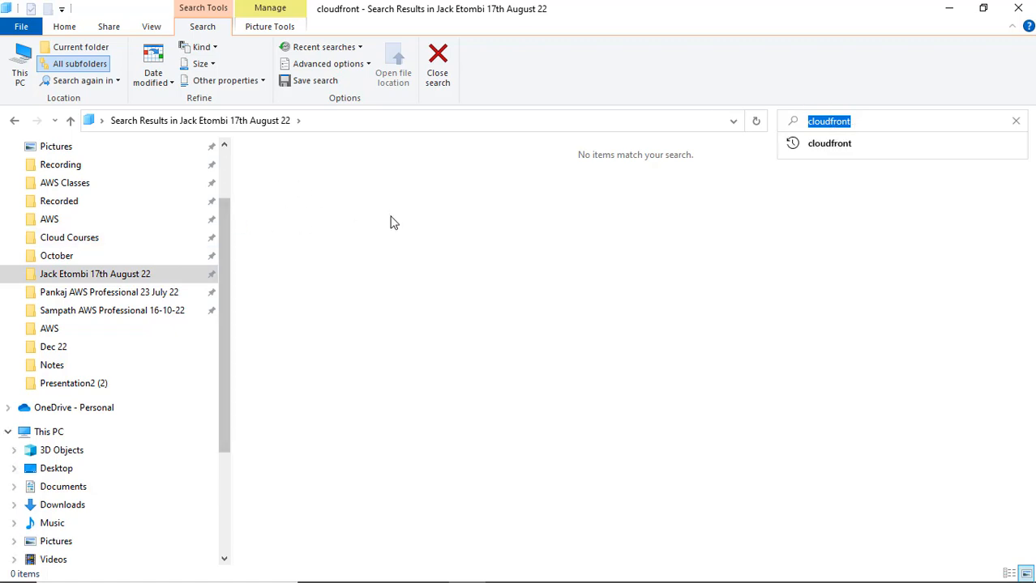
pyautogui.click(1014, 120)
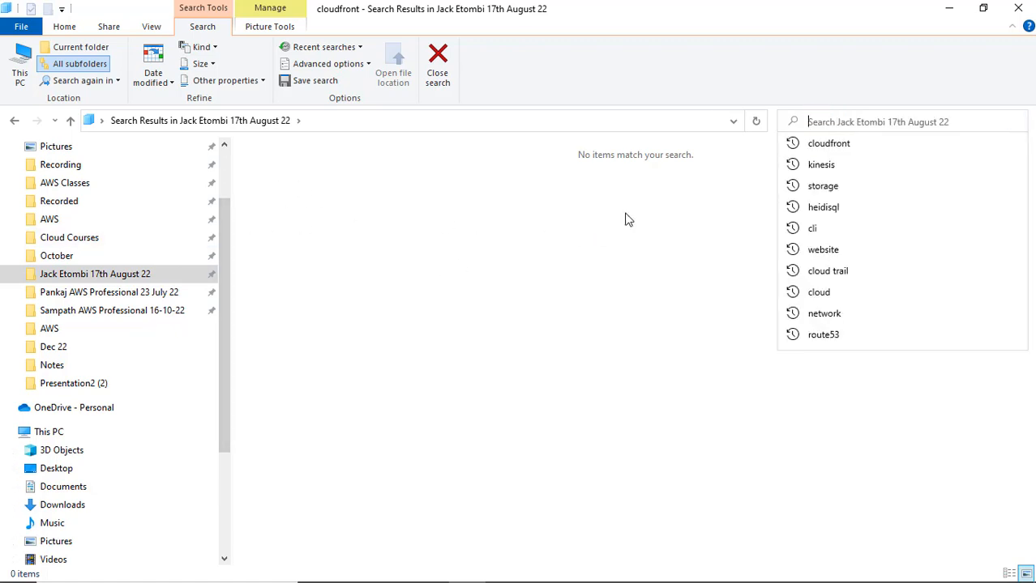
pyautogui.click(603, 227)
pyautogui.click(102, 294)
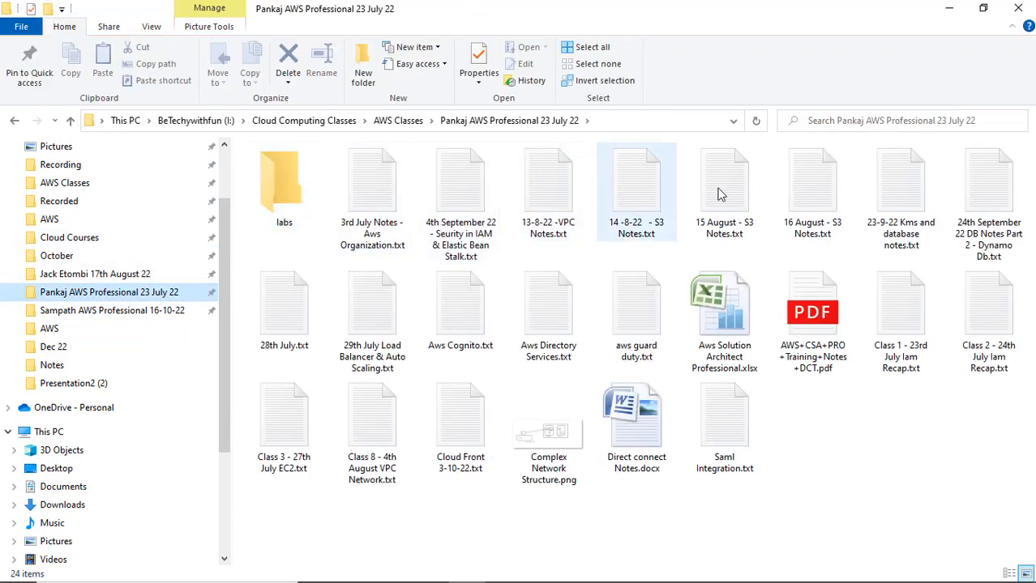
pyautogui.click(833, 123)
pyautogui.write('cloud')
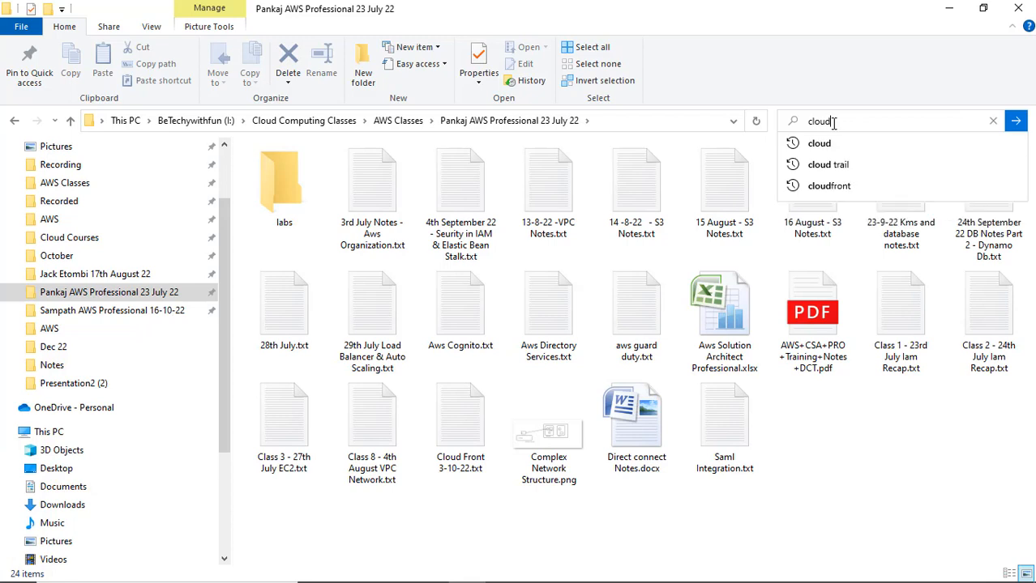
pyautogui.press('BackSpace')
pyautogui.write('front')
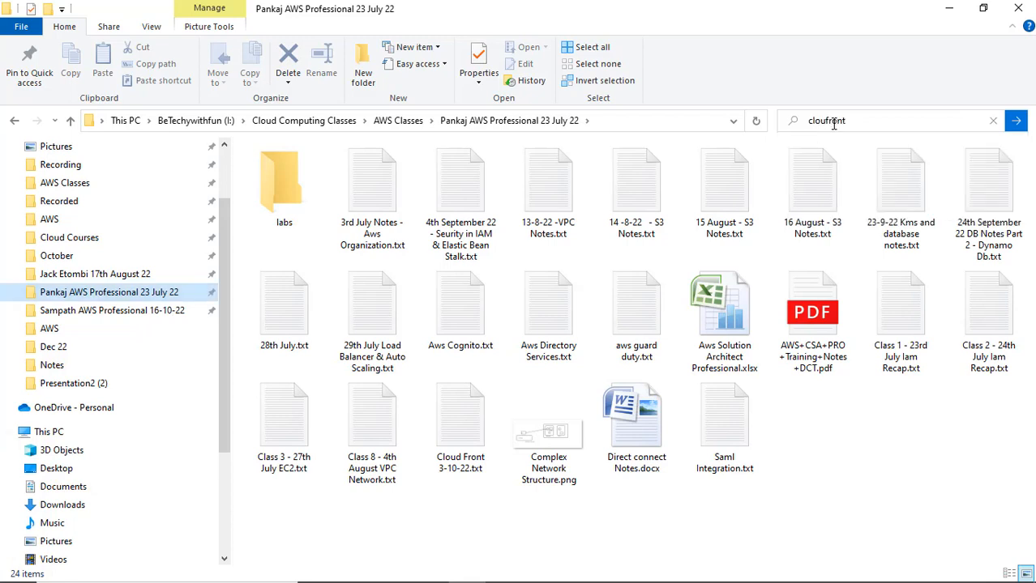
pyautogui.press('Return')
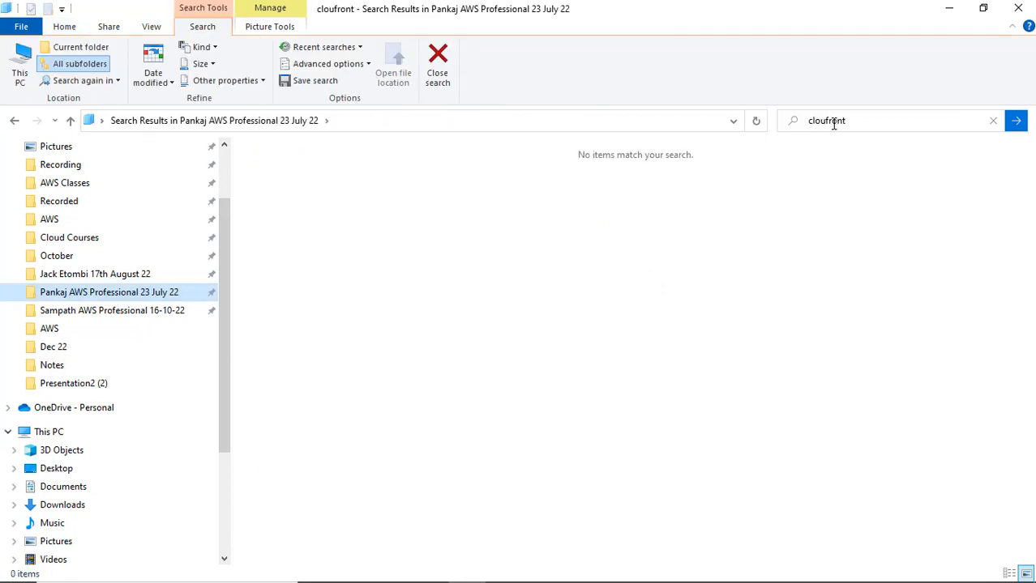
pyautogui.click(830, 120)
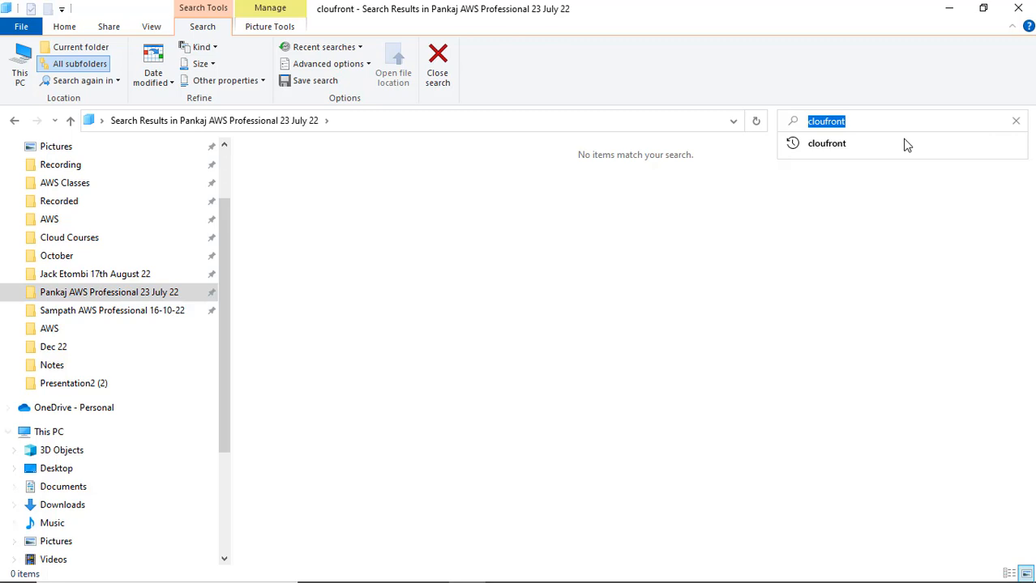
pyautogui.press('End')
pyautogui.write('d')
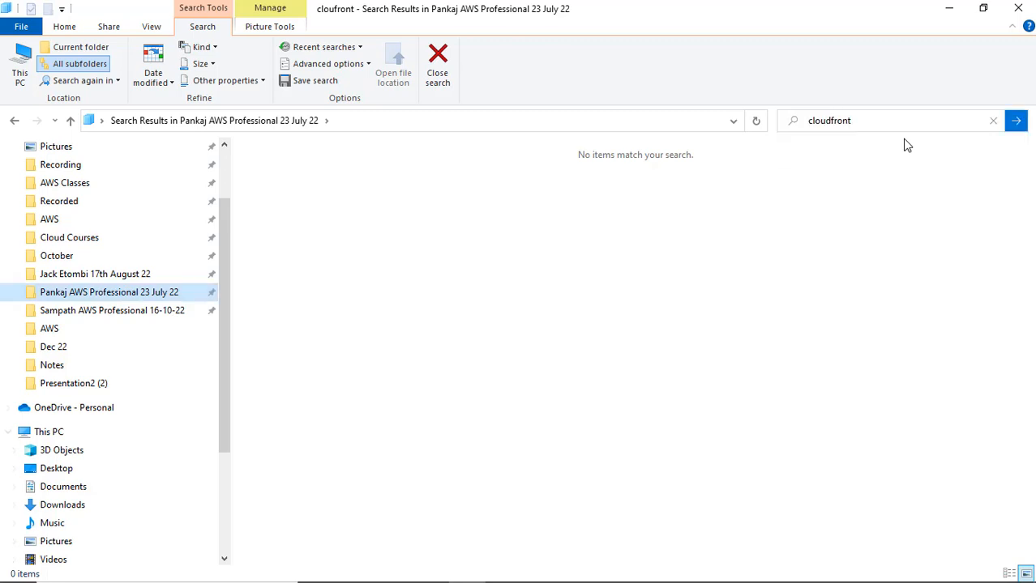
pyautogui.click(105, 274)
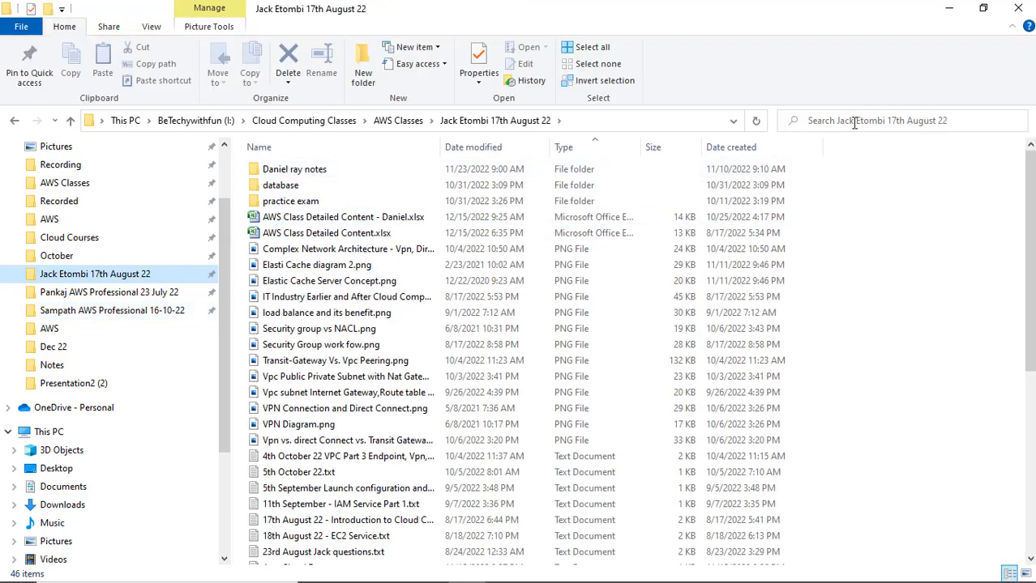
# Search the current class folder for 'cloudfront'.
pyautogui.click(957, 117)
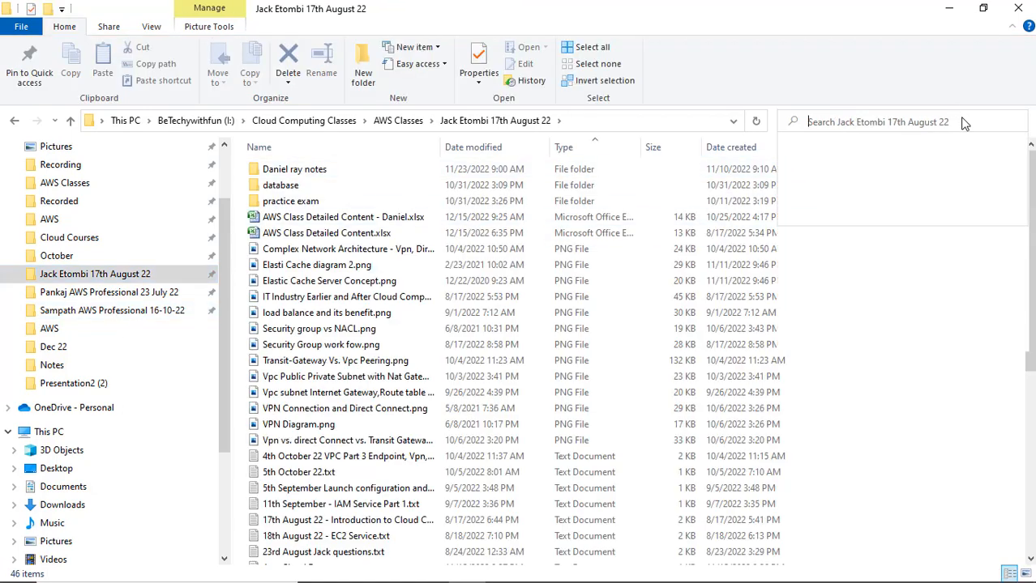
pyautogui.write('c')
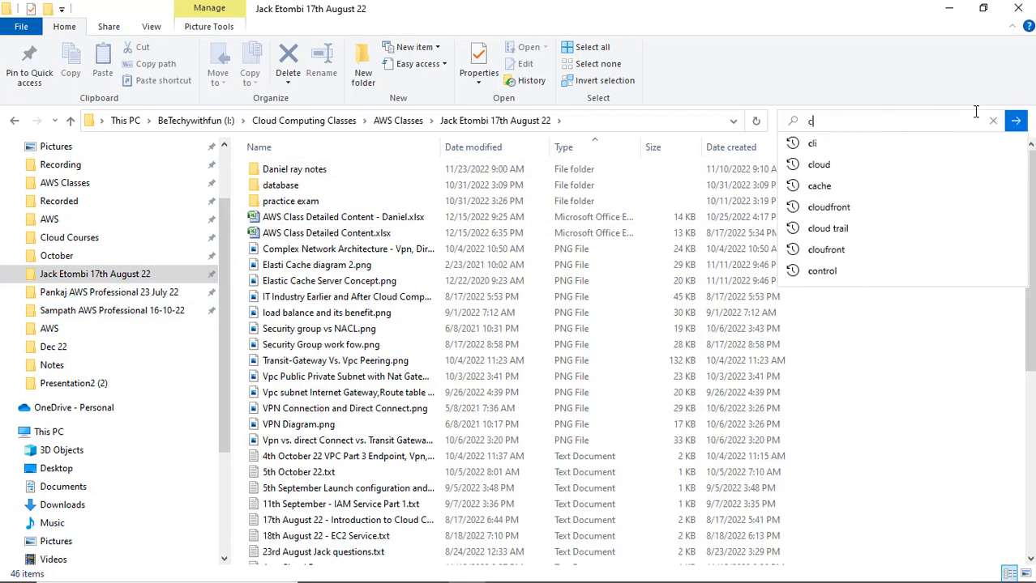
pyautogui.write('loud')
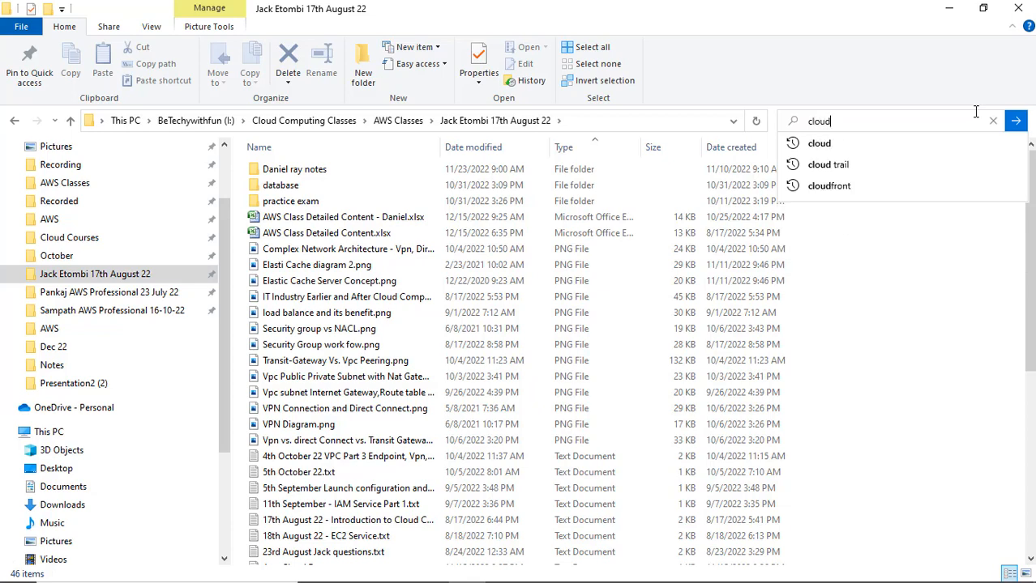
pyautogui.write('front')
pyautogui.press('Return')
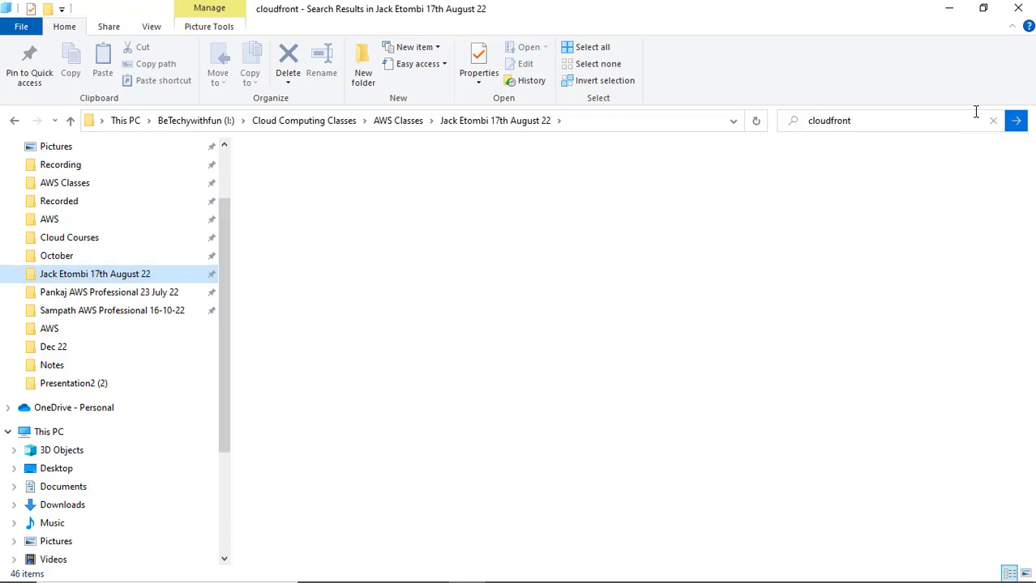
# Search the AWS Professional 16-10-22 folder for 'cloudfront', then open AWS > Dec 22.
pyautogui.click(81, 312)
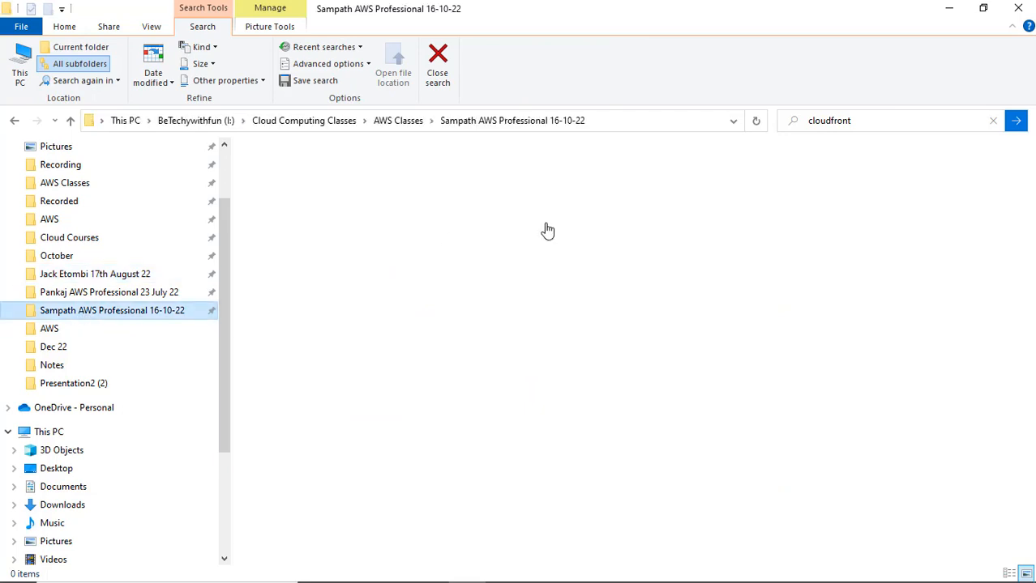
pyautogui.click(850, 123)
pyautogui.write('clo')
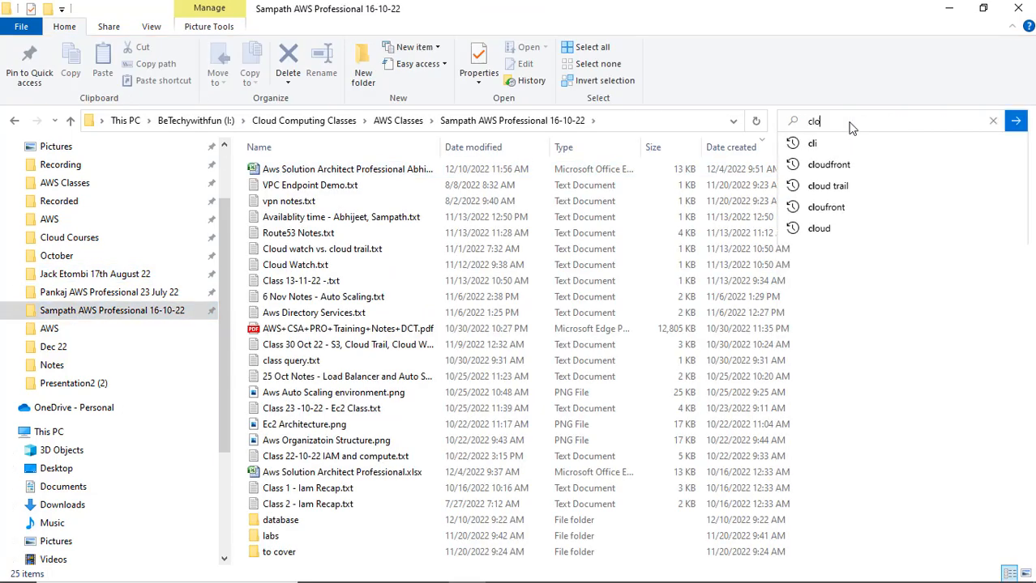
pyautogui.write('udfront')
pyautogui.press('Return')
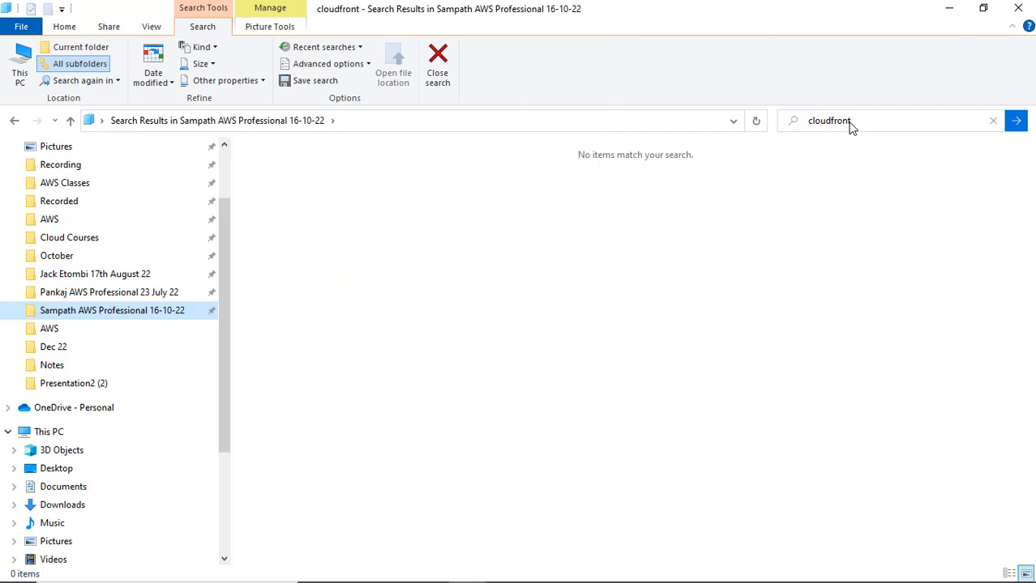
pyautogui.click(65, 332)
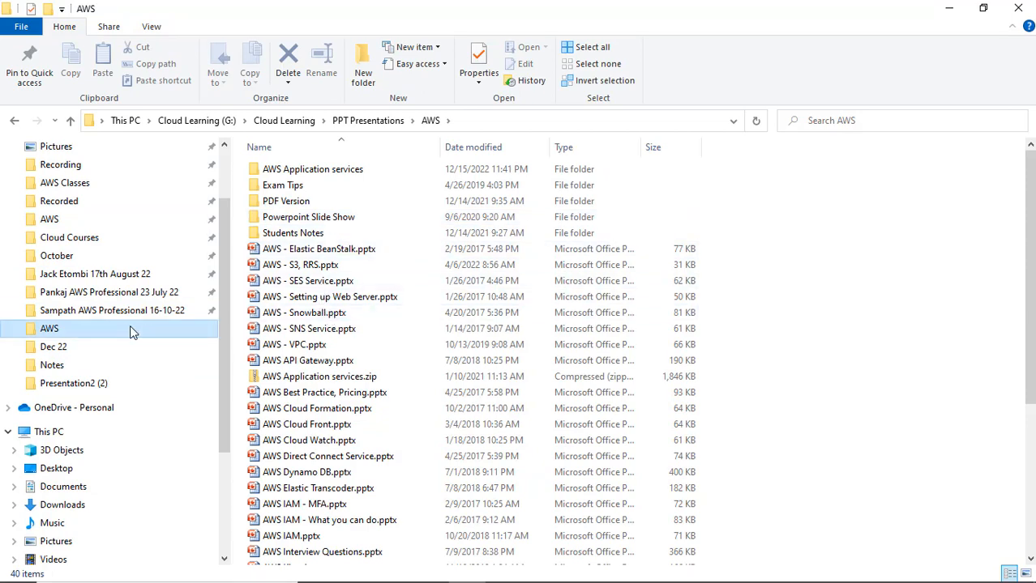
pyautogui.click(57, 355)
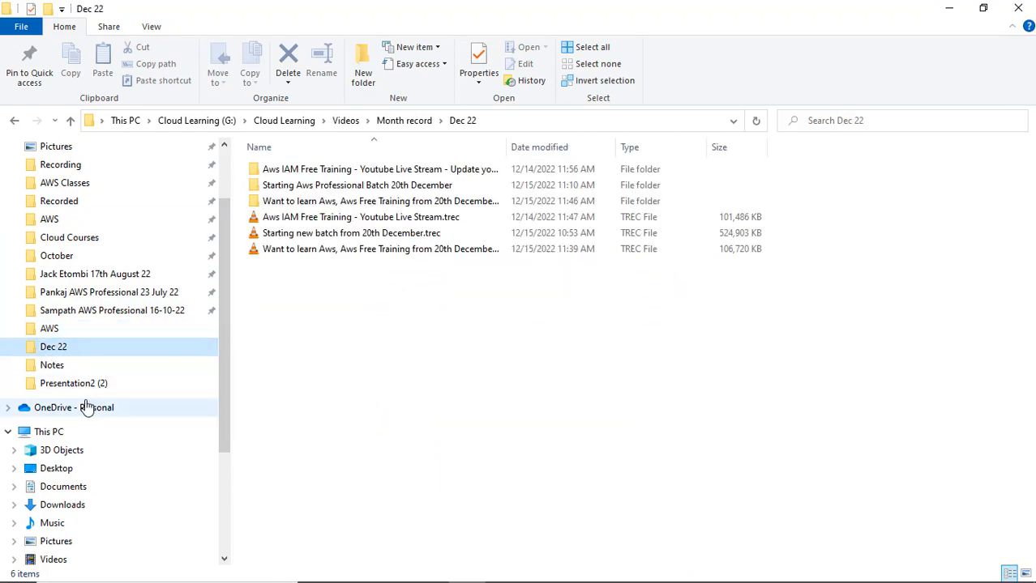
# Look through the Notes folder and its Images subfolder, then search Notes for 'cloudfront'.
pyautogui.click(91, 365)
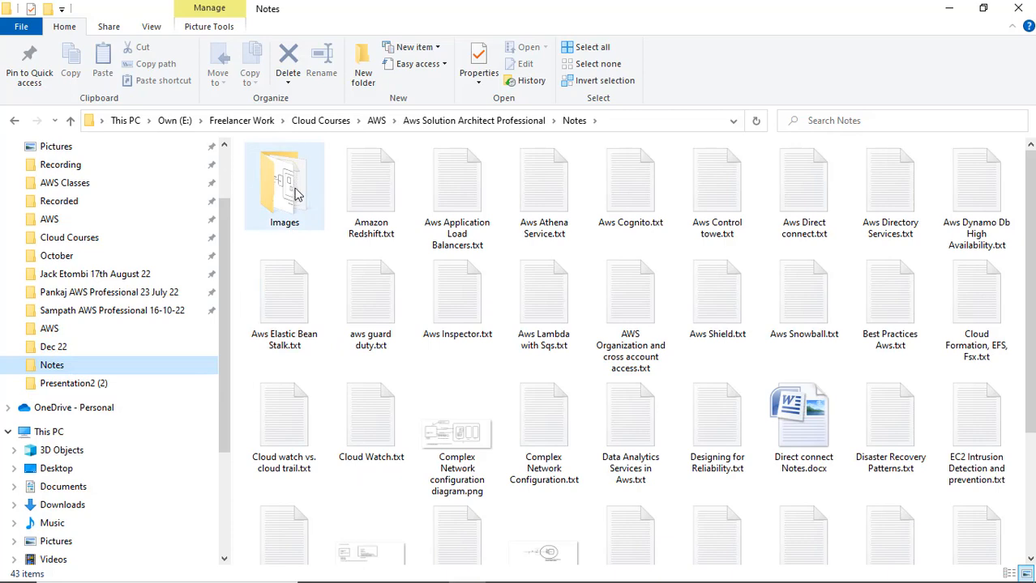
pyautogui.doubleClick(293, 193)
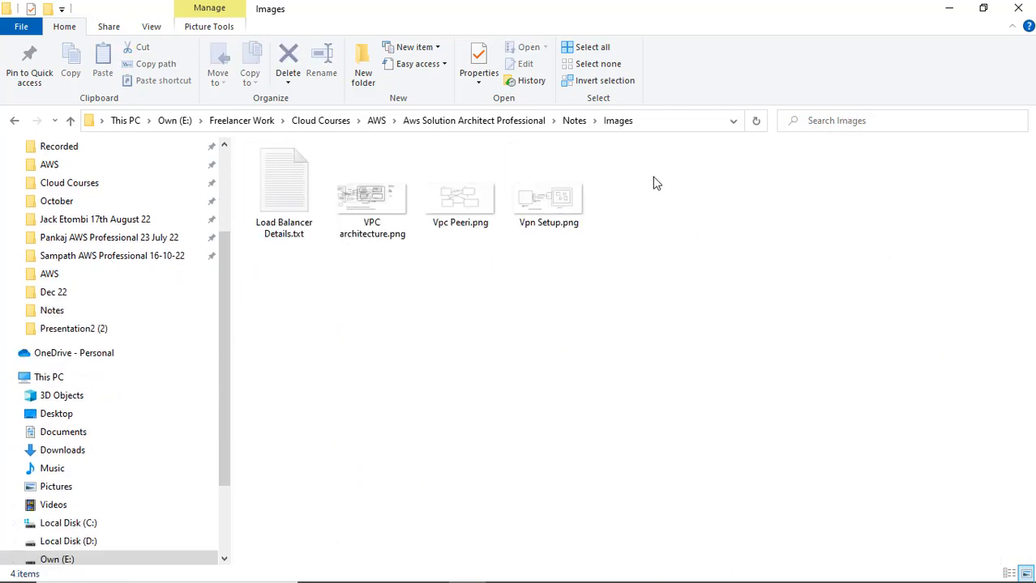
pyautogui.click(13, 120)
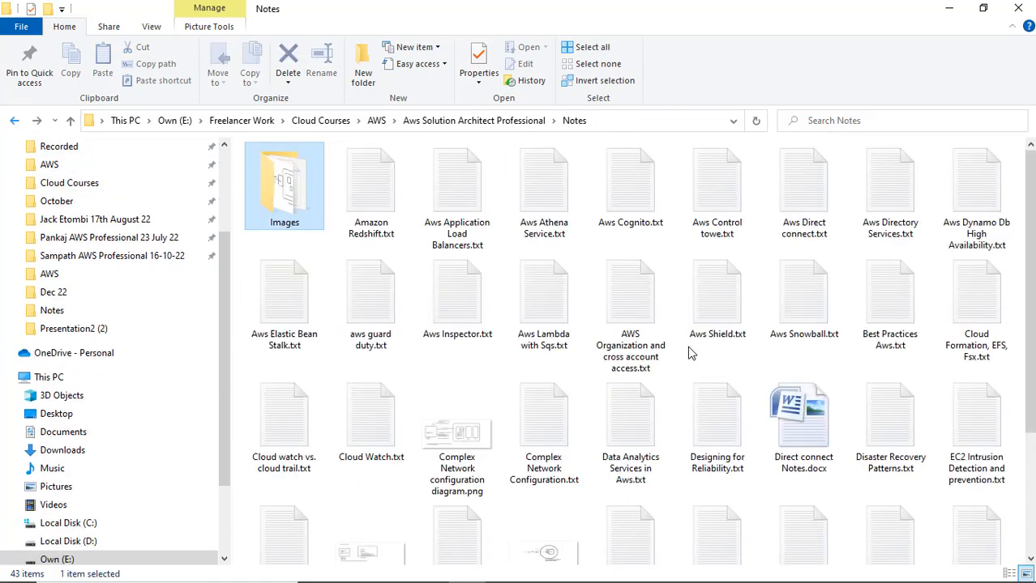
pyautogui.scroll(-2, 705, 389)
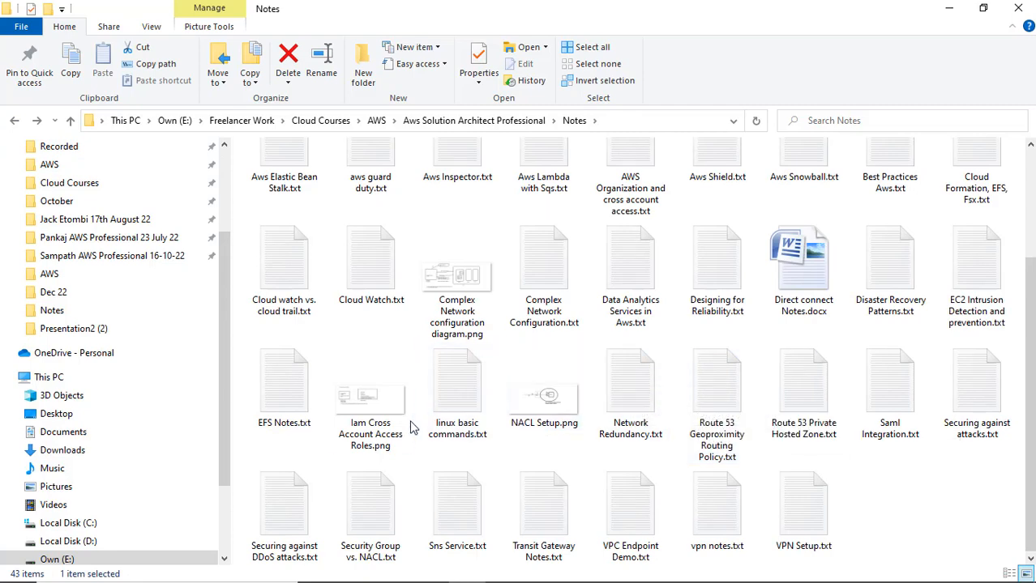
pyautogui.scroll(2, 419, 430)
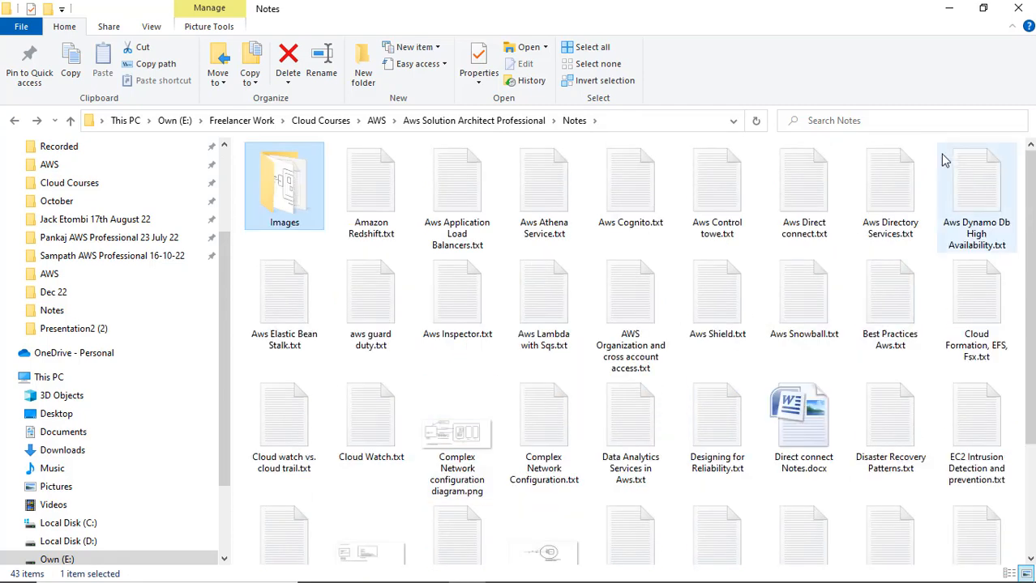
pyautogui.click(880, 122)
pyautogui.write('cloudfront')
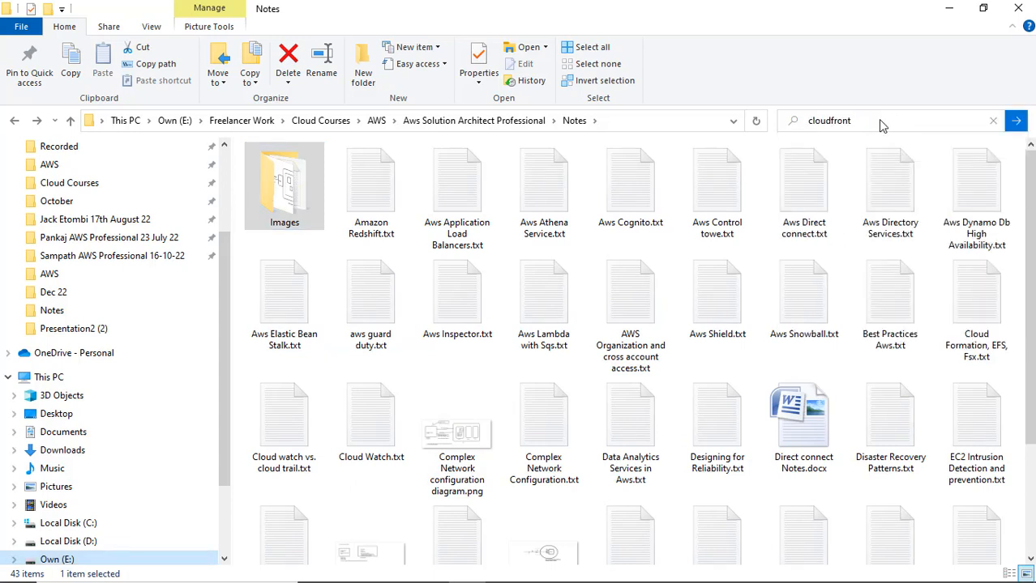
pyautogui.press('Return')
# Search the whole AWS Classes folder for 'cloudfront', find nothing, and minimize File Explorer.
pyautogui.scroll(4, 111, 225)
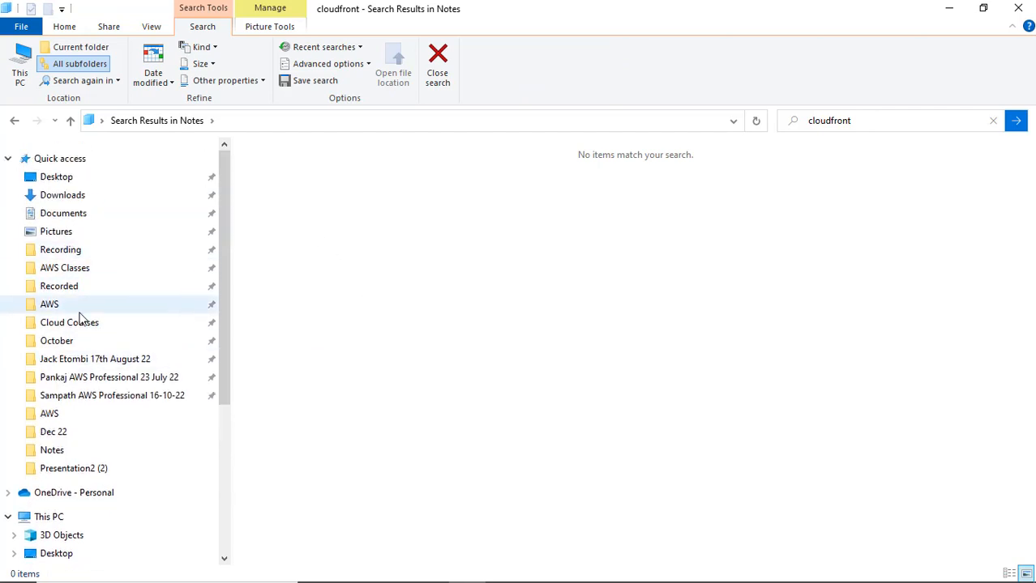
pyautogui.click(96, 361)
pyautogui.click(397, 123)
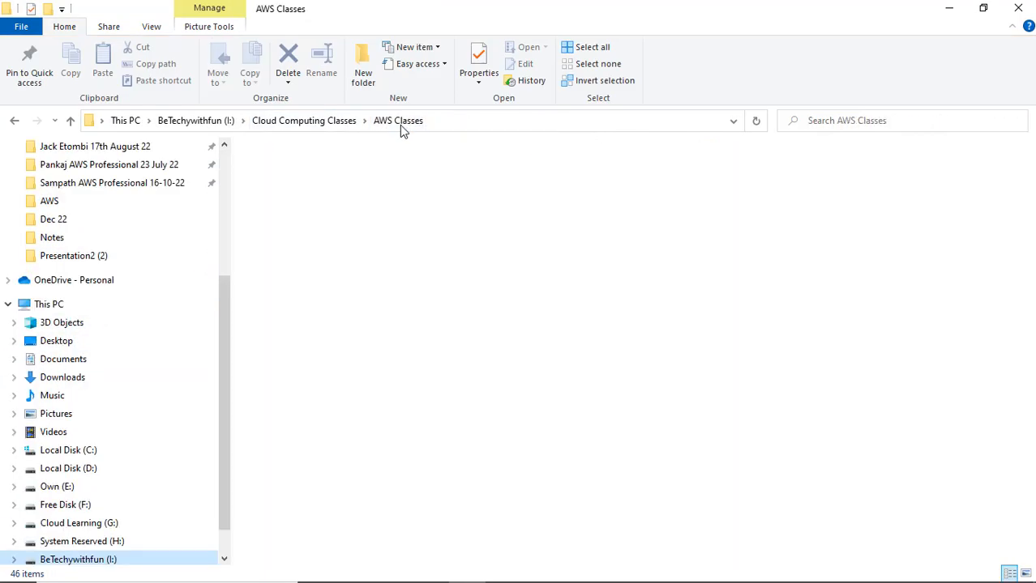
pyautogui.click(885, 123)
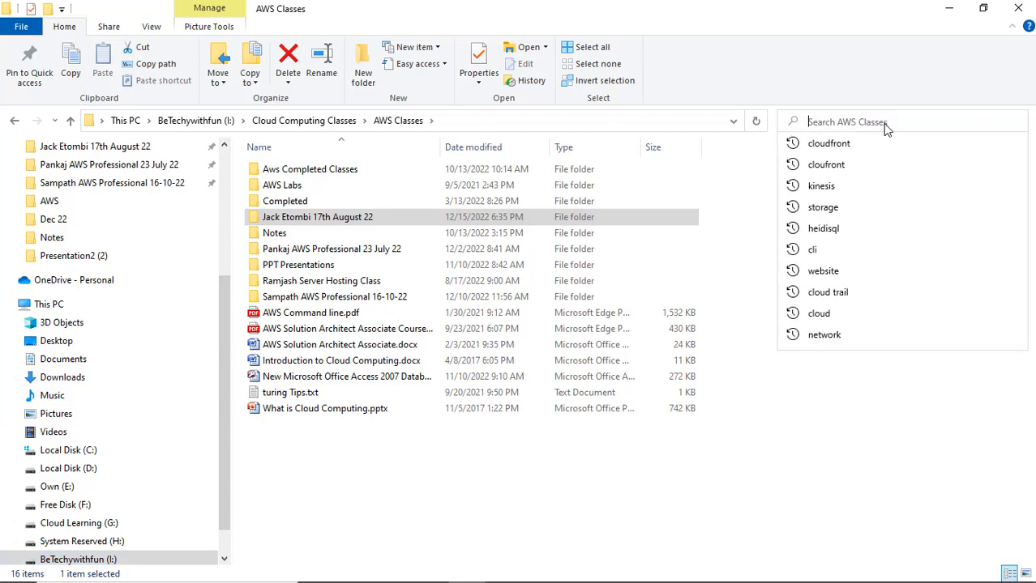
pyautogui.write('cloudfront')
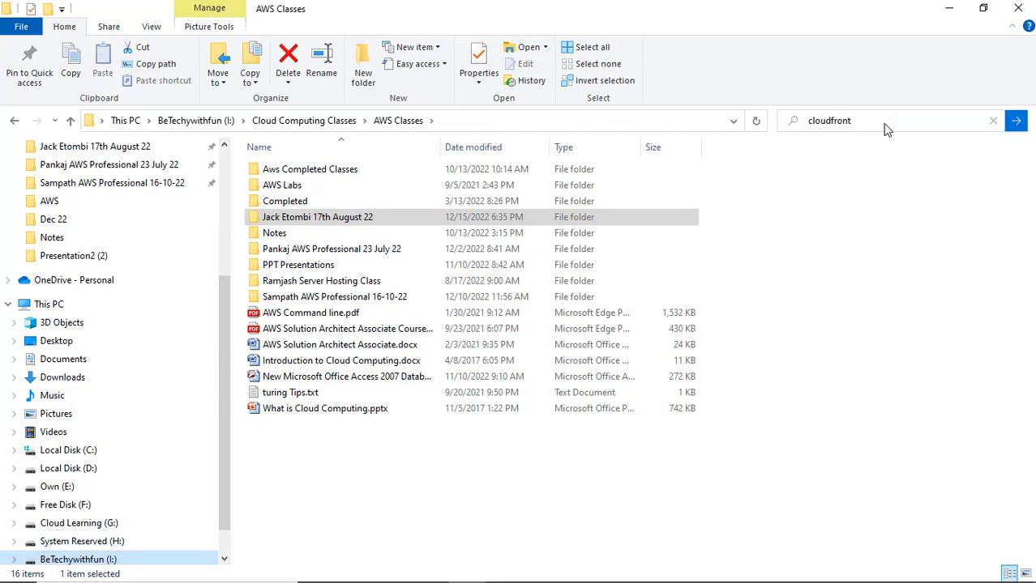
pyautogui.press('Return')
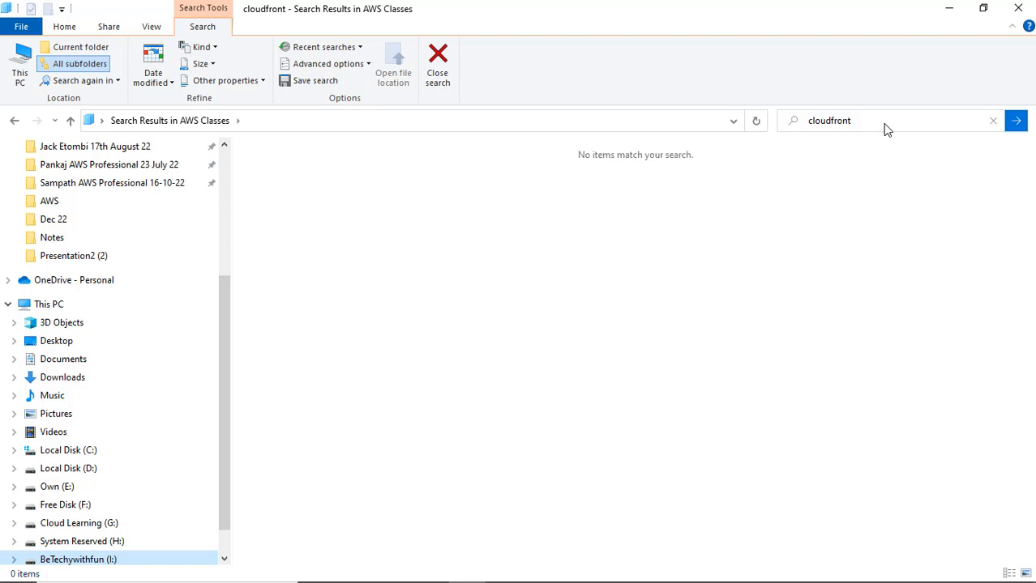
pyautogui.click(949, 8)
# Launch Microsoft Paint from the Run prompt with mspaint.
pyautogui.rightClick(17, 574)
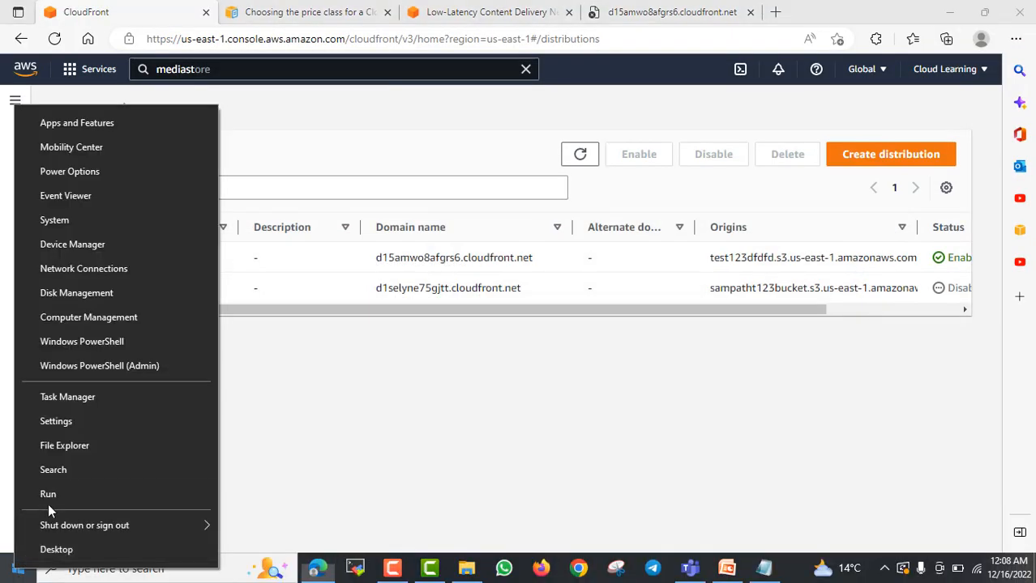
pyautogui.click(50, 492)
pyautogui.write('mspa')
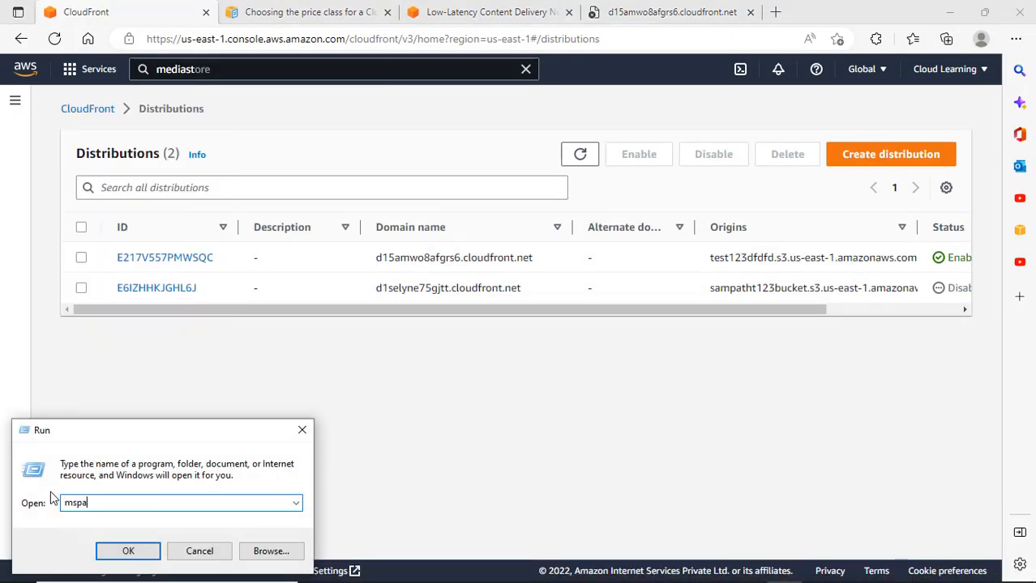
pyautogui.write('int')
pyautogui.press('Return')
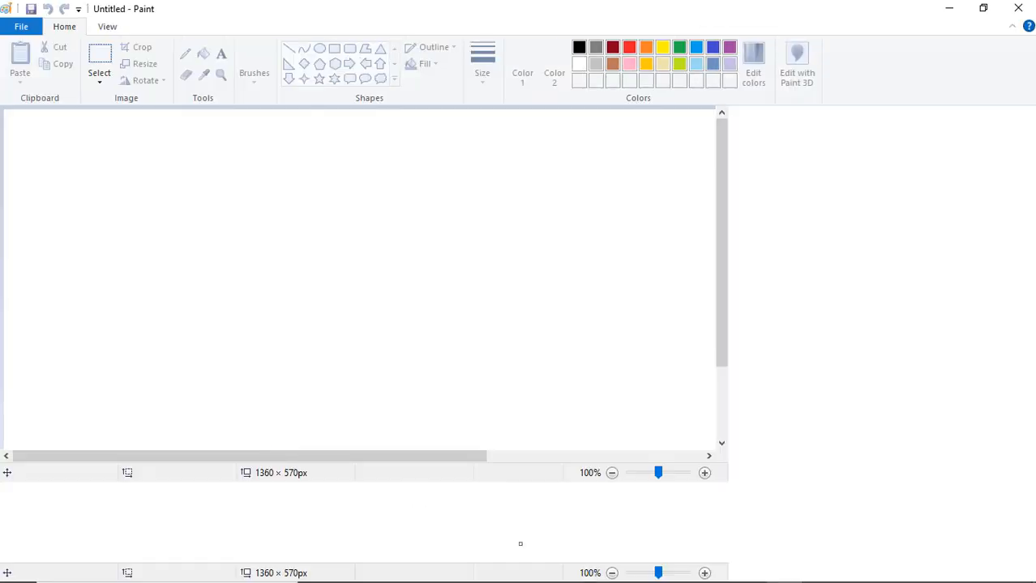
# Draw five oval outlines across the canvas: upper left, lower left, centre, upper right, lower right.
pyautogui.click(350, 49)
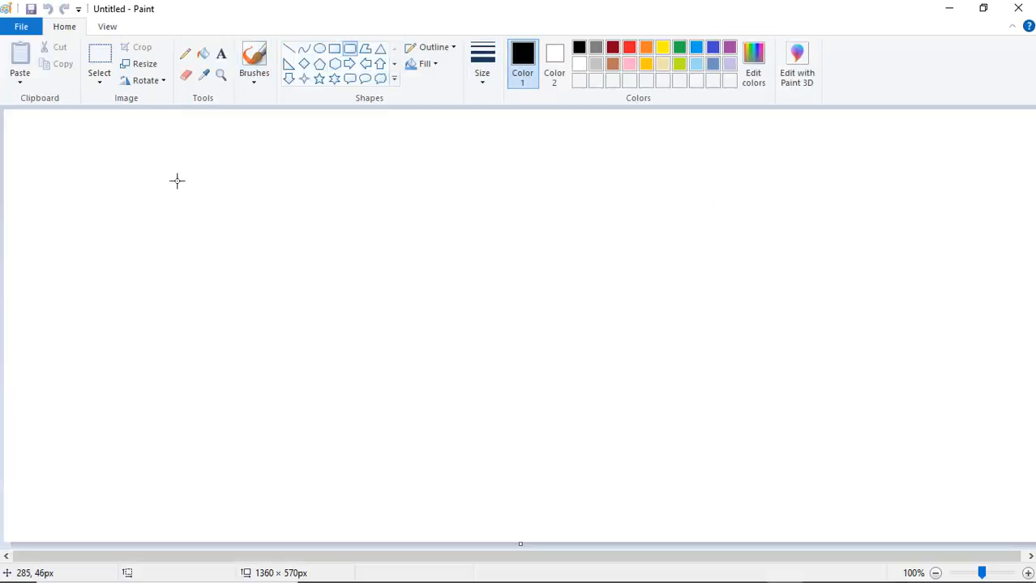
pyautogui.click(319, 48)
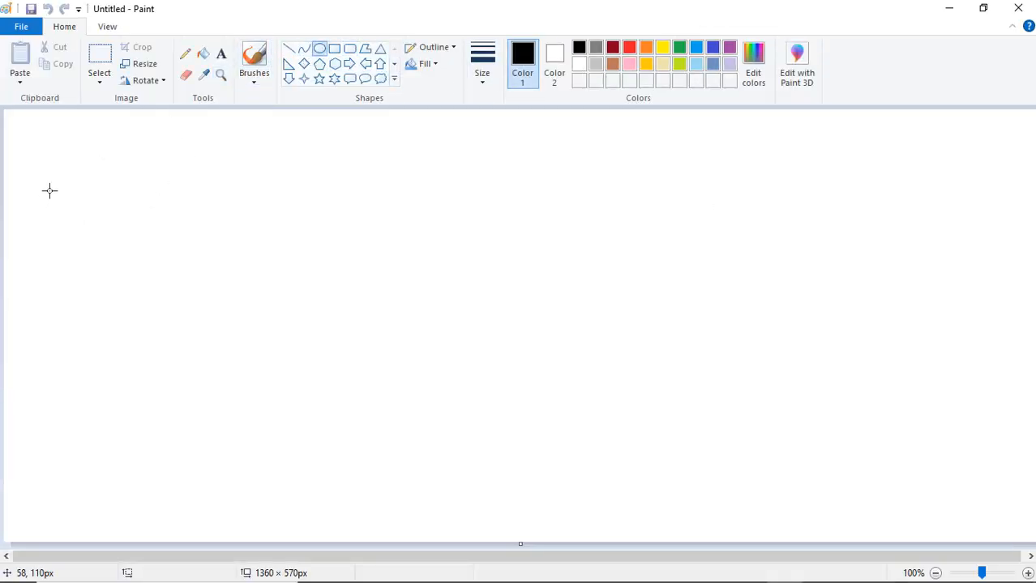
pyautogui.moveTo(99, 160); pyautogui.dragTo(281, 304)
pyautogui.moveTo(161, 374); pyautogui.dragTo(319, 480)
pyautogui.moveTo(472, 156)
pyautogui.mouseDown()
pyautogui.moveTo(535, 217)
pyautogui.moveTo(612, 405)
pyautogui.mouseUp()
pyautogui.moveTo(767, 156); pyautogui.dragTo(909, 237)
pyautogui.moveTo(810, 342); pyautogui.dragTo(951, 464)
pyautogui.click(221, 54)
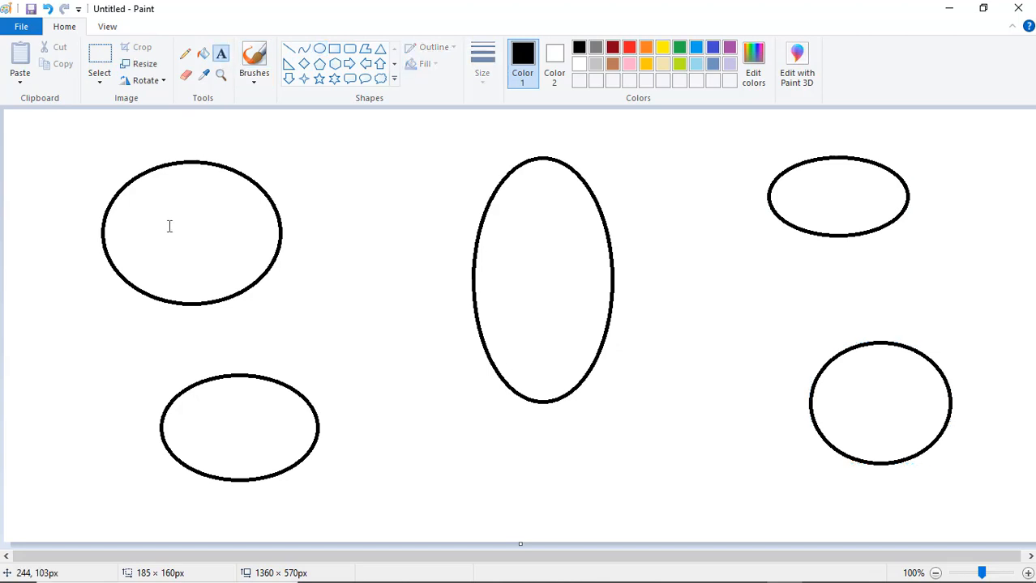
# Draw a thin-outlined rounded box inside the top-left ellipse.
pyautogui.click(349, 48)
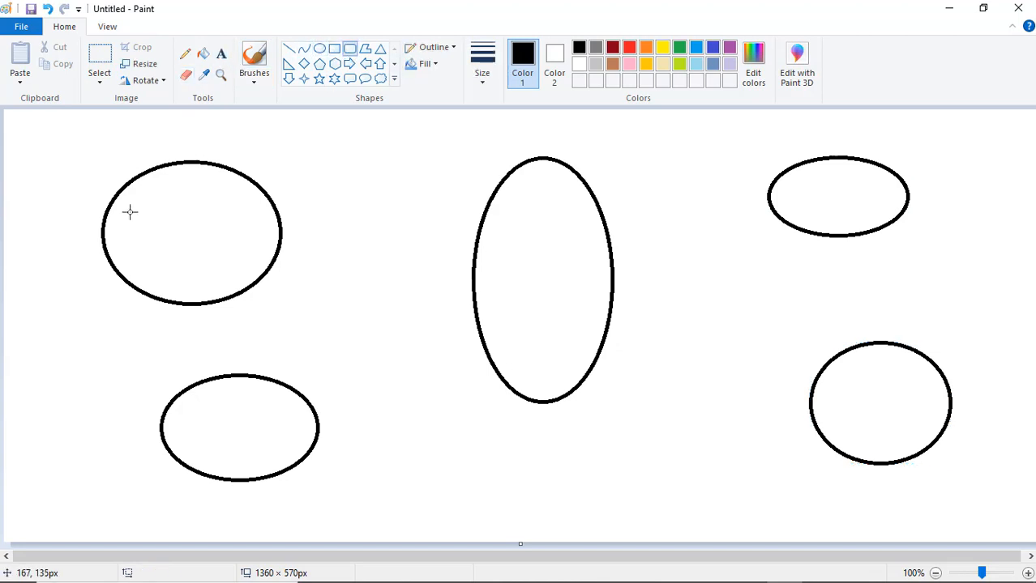
pyautogui.moveTo(128, 211); pyautogui.dragTo(222, 257)
pyautogui.hotkey('ctrl', 'z')
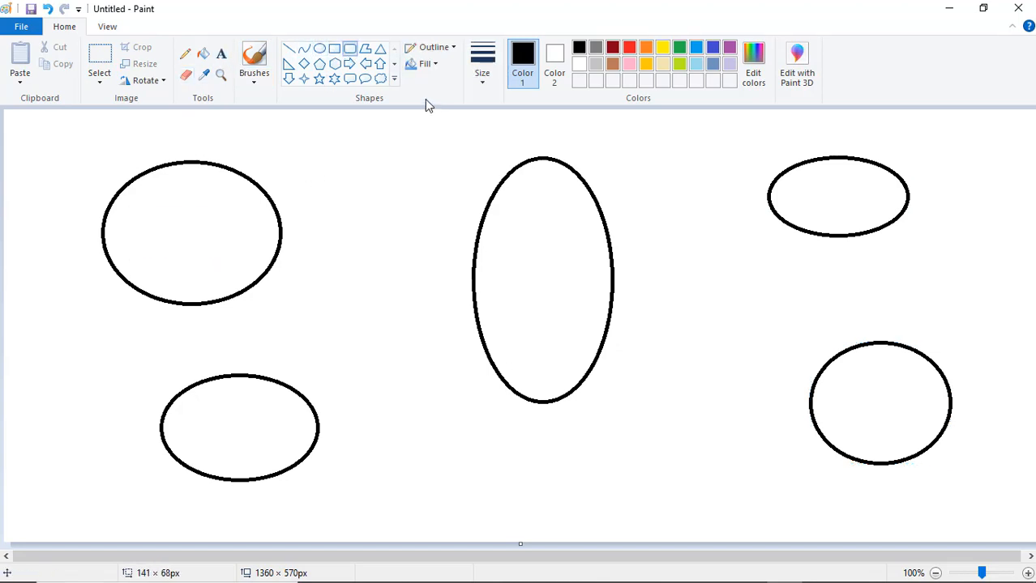
pyautogui.click(482, 65)
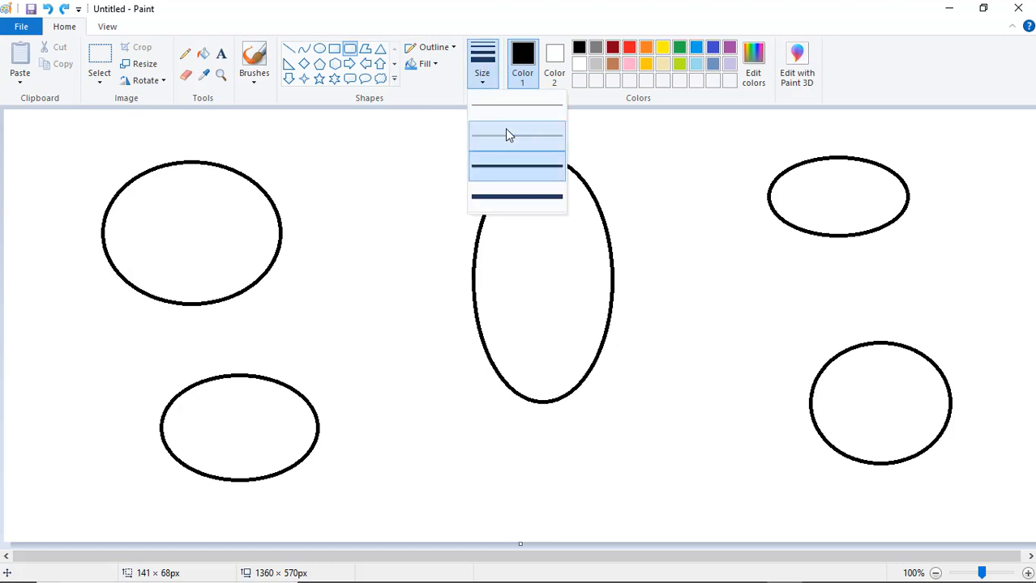
pyautogui.click(505, 128)
pyautogui.moveTo(136, 198); pyautogui.dragTo(236, 253)
# Label the rounded box 'S3 Bucket' with '1000 Movie' on a second line.
pyautogui.click(220, 54)
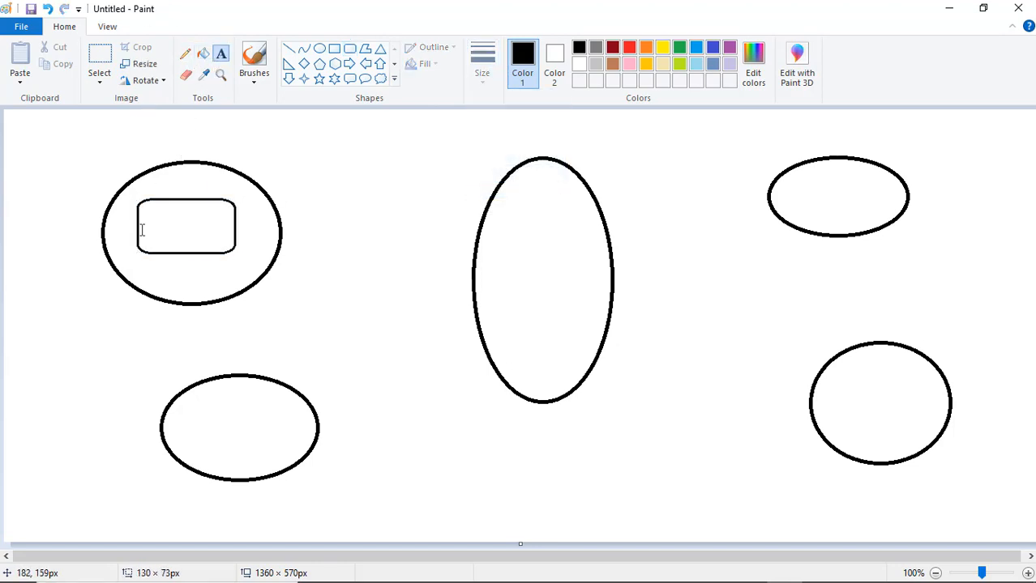
pyautogui.click(155, 232)
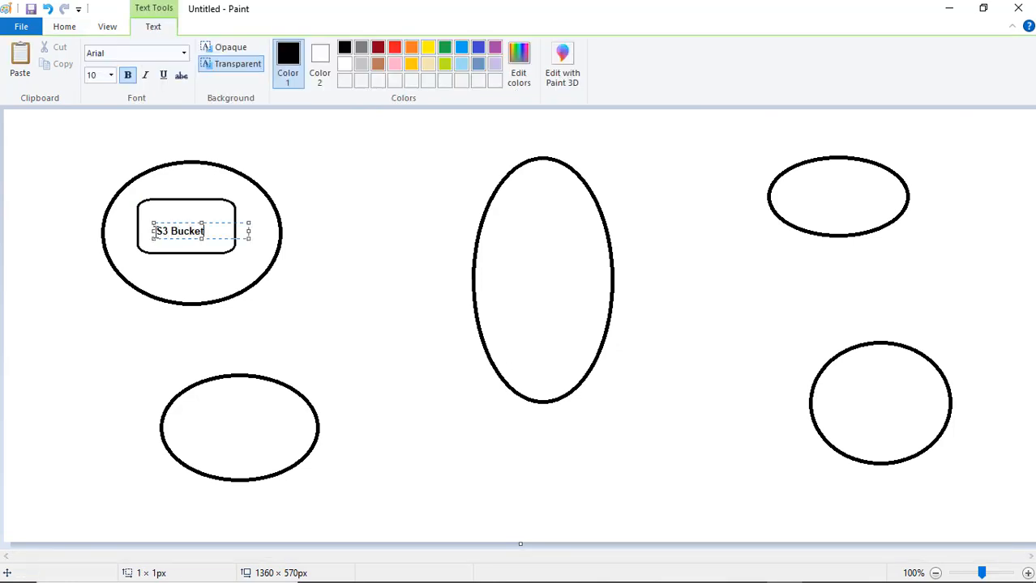
pyautogui.write('S3 Bucket')
pyautogui.press('Return')
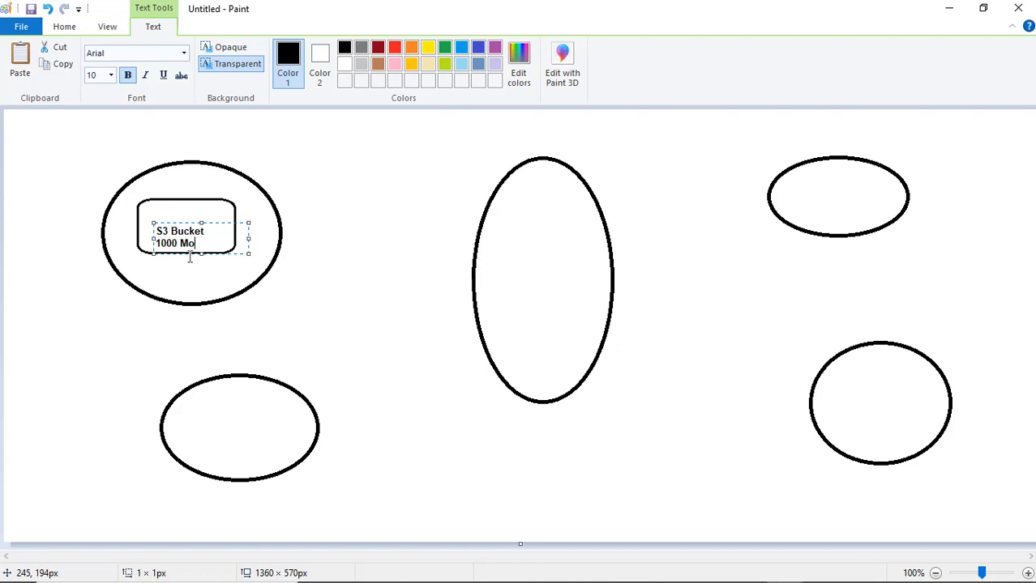
pyautogui.click(266, 160)
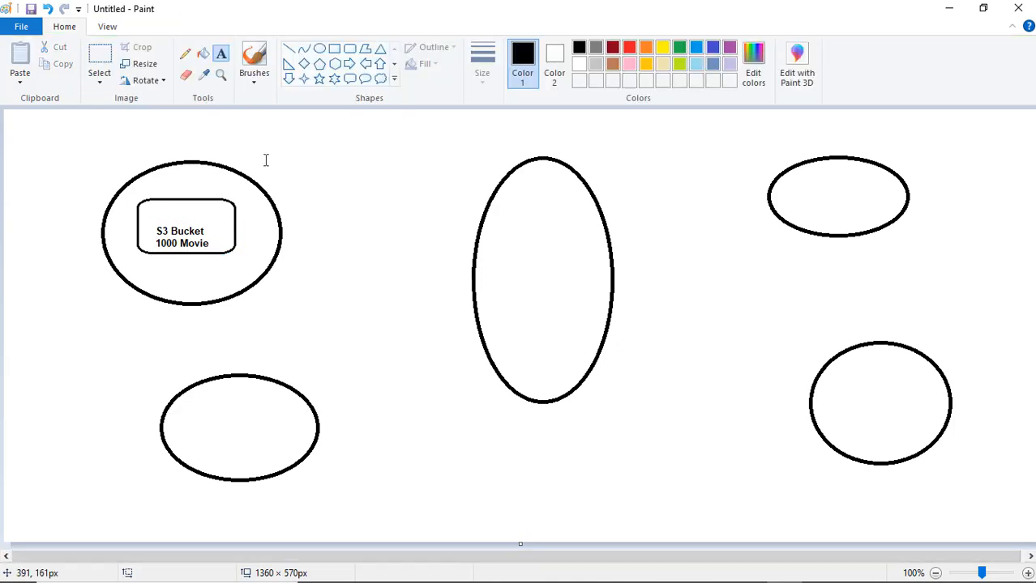
# Draw a small rounded box below the left ellipse and join it to S3 Bucket with a line.
pyautogui.click(350, 49)
pyautogui.moveTo(85, 302); pyautogui.dragTo(127, 324)
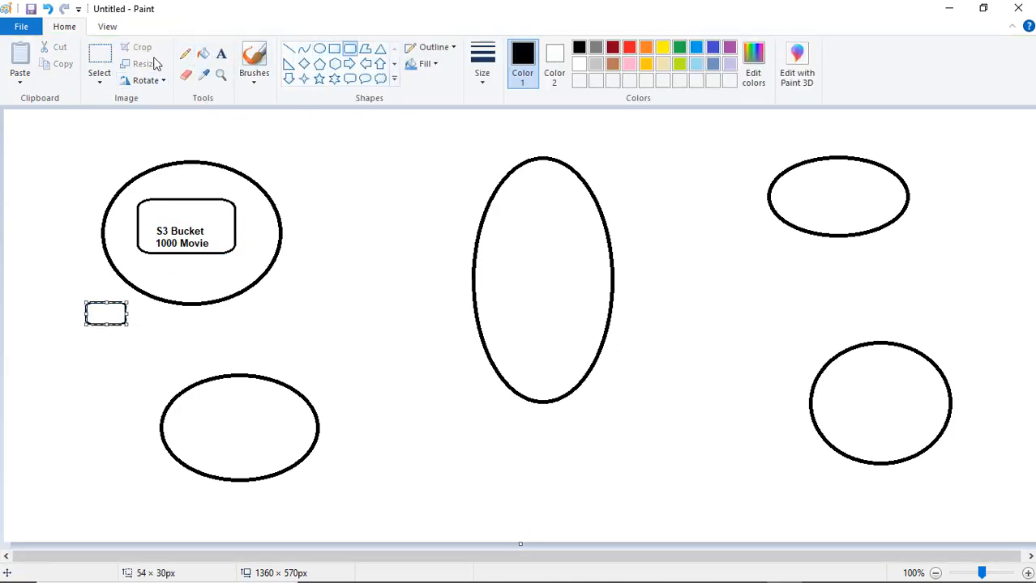
pyautogui.click(288, 49)
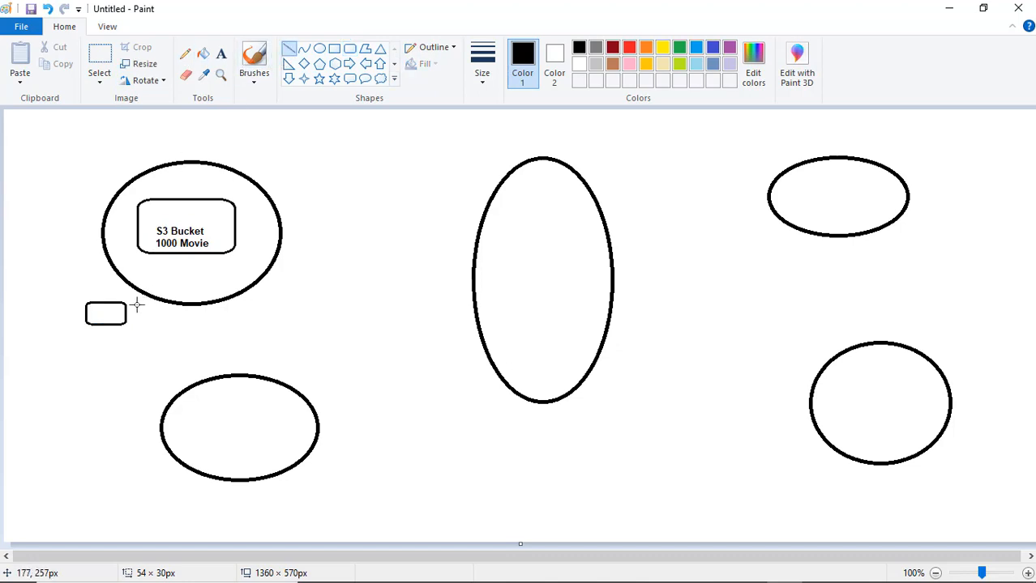
pyautogui.moveTo(136, 305); pyautogui.dragTo(185, 257)
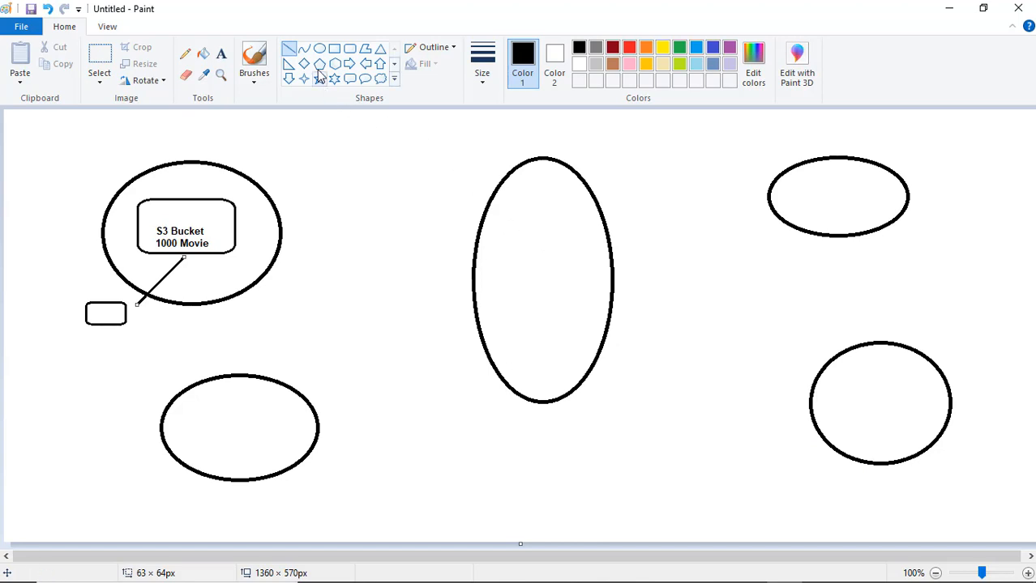
# Draw two small rounded boxes, one left of and one inside the lower-right circle.
pyautogui.click(350, 50)
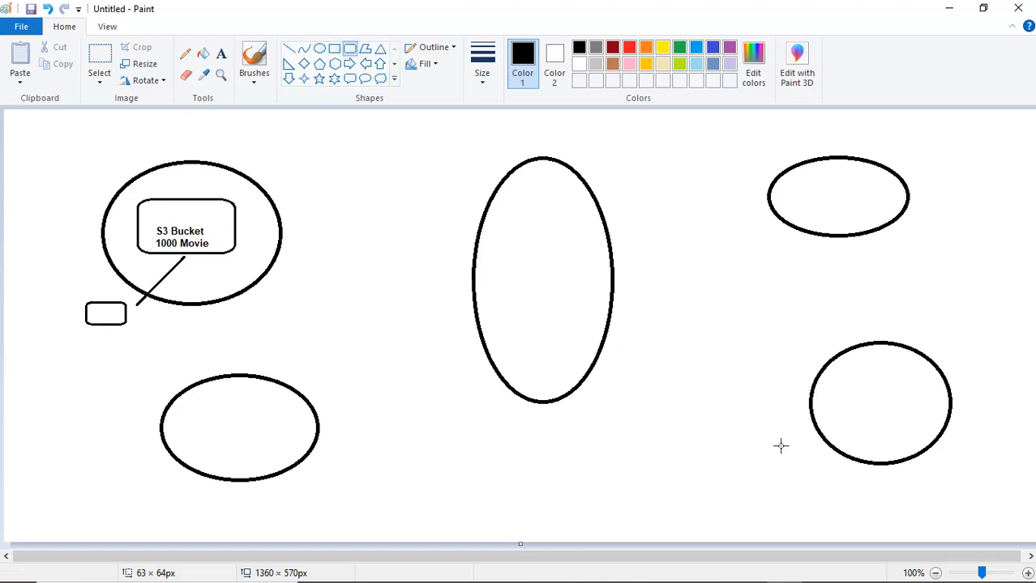
pyautogui.moveTo(779, 447); pyautogui.dragTo(830, 473)
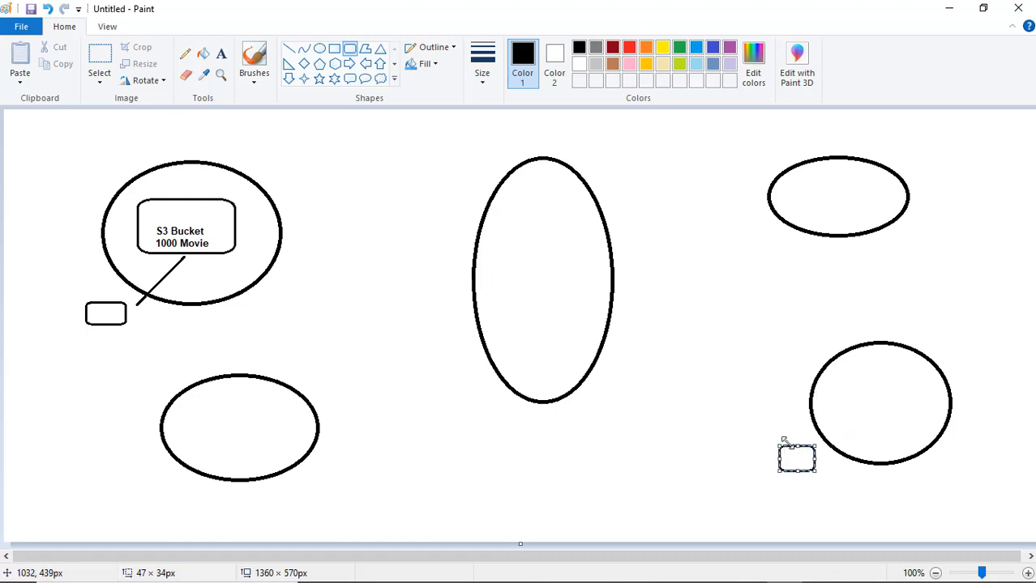
pyautogui.moveTo(784, 440); pyautogui.dragTo(776, 454)
pyautogui.click(817, 488)
pyautogui.moveTo(839, 416); pyautogui.dragTo(869, 435)
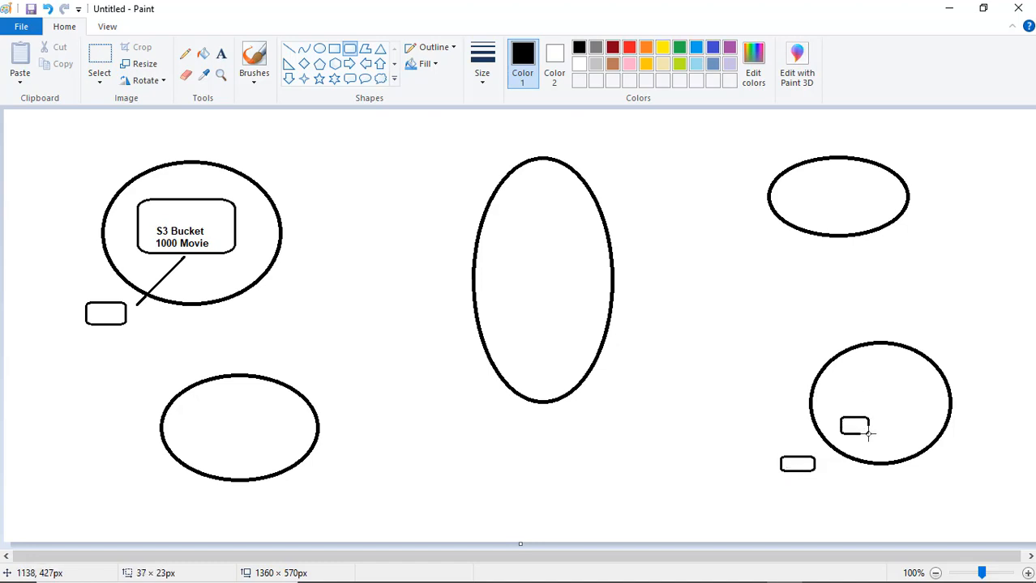
# Draw lines from the S3 Bucket box to the lower-right circle's boxes and the middle ellipse.
pyautogui.click(289, 50)
pyautogui.moveTo(774, 422)
pyautogui.mouseDown()
pyautogui.moveTo(511, 347)
pyautogui.moveTo(241, 248)
pyautogui.mouseUp()
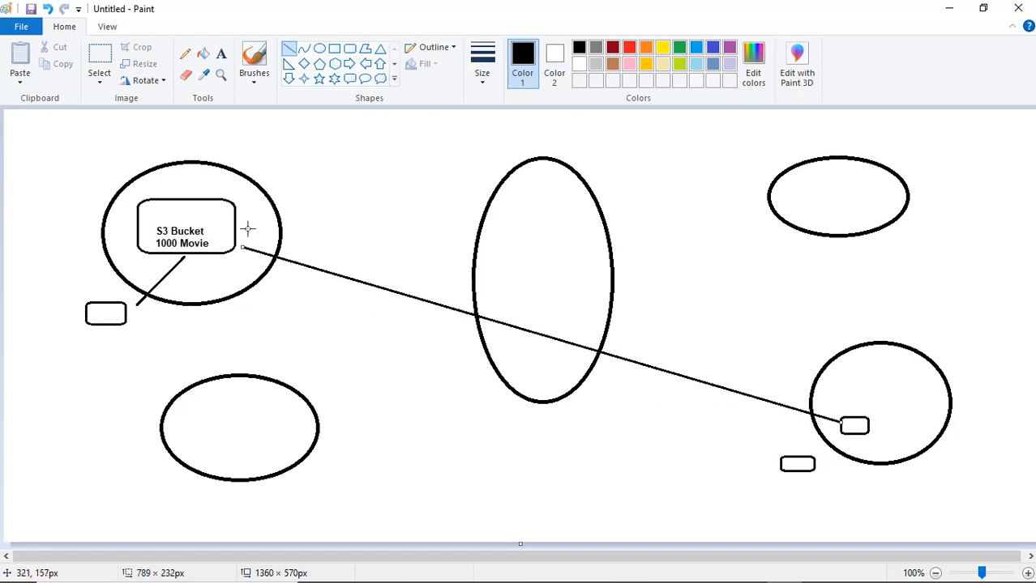
pyautogui.moveTo(247, 230)
pyautogui.mouseDown()
pyautogui.moveTo(749, 346)
pyautogui.moveTo(830, 403)
pyautogui.mouseUp()
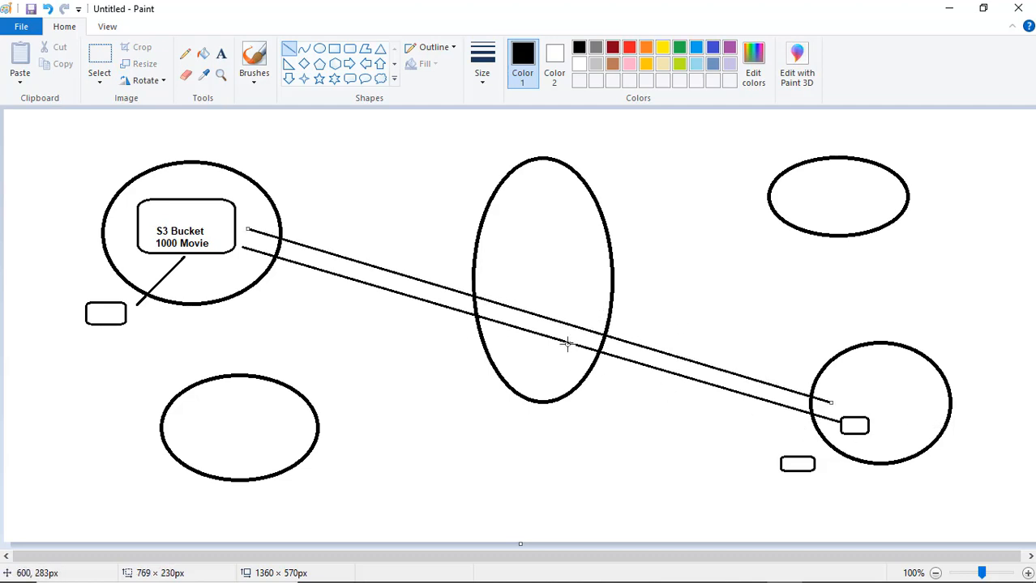
pyautogui.click(456, 258)
pyautogui.moveTo(457, 258)
pyautogui.mouseDown()
pyautogui.moveTo(247, 224)
pyautogui.moveTo(238, 200)
pyautogui.moveTo(467, 225)
pyautogui.mouseUp()
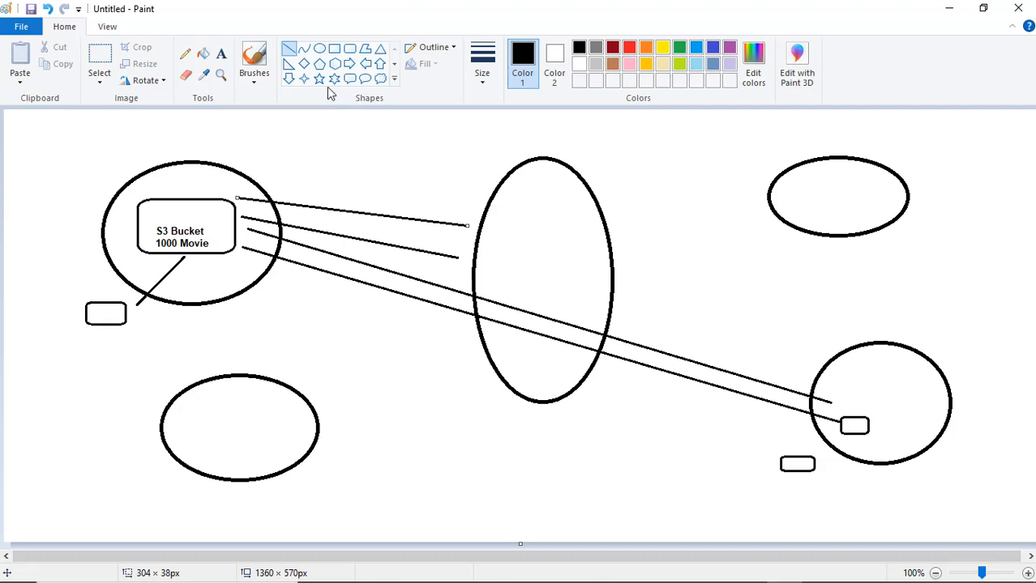
# Add nine small rounded boxes beside the ellipses, including a larger one right of the centre ellipse.
pyautogui.click(349, 50)
pyautogui.moveTo(261, 149); pyautogui.dragTo(295, 177)
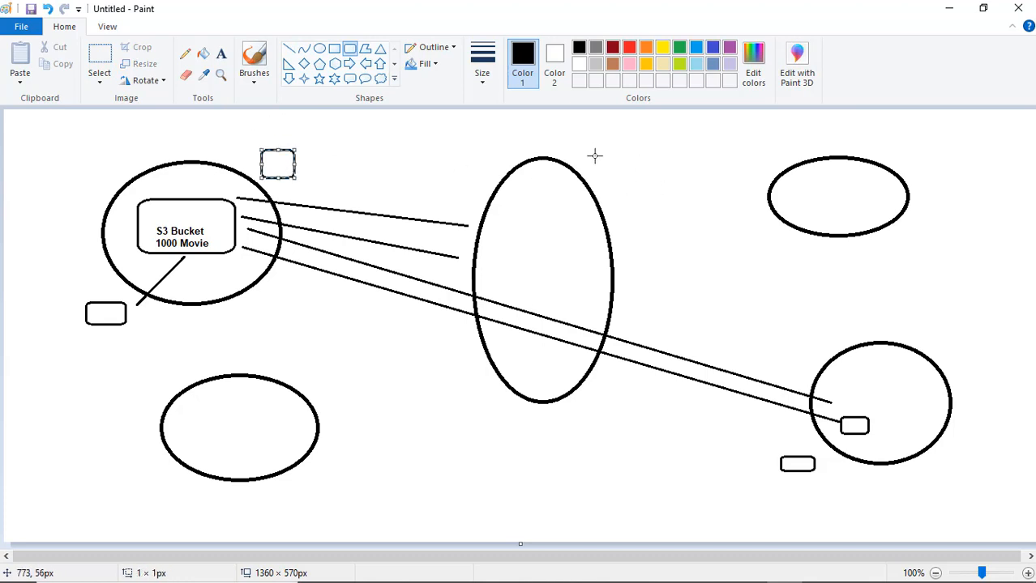
pyautogui.moveTo(593, 153); pyautogui.dragTo(620, 185)
pyautogui.moveTo(287, 358)
pyautogui.mouseDown()
pyautogui.moveTo(336, 374)
pyautogui.moveTo(389, 460)
pyautogui.mouseUp()
pyautogui.click(334, 408)
pyautogui.moveTo(853, 139)
pyautogui.mouseDown()
pyautogui.moveTo(898, 148)
pyautogui.moveTo(955, 197)
pyautogui.mouseUp()
pyautogui.moveTo(679, 255); pyautogui.dragTo(795, 338)
pyautogui.moveTo(904, 297); pyautogui.dragTo(946, 340)
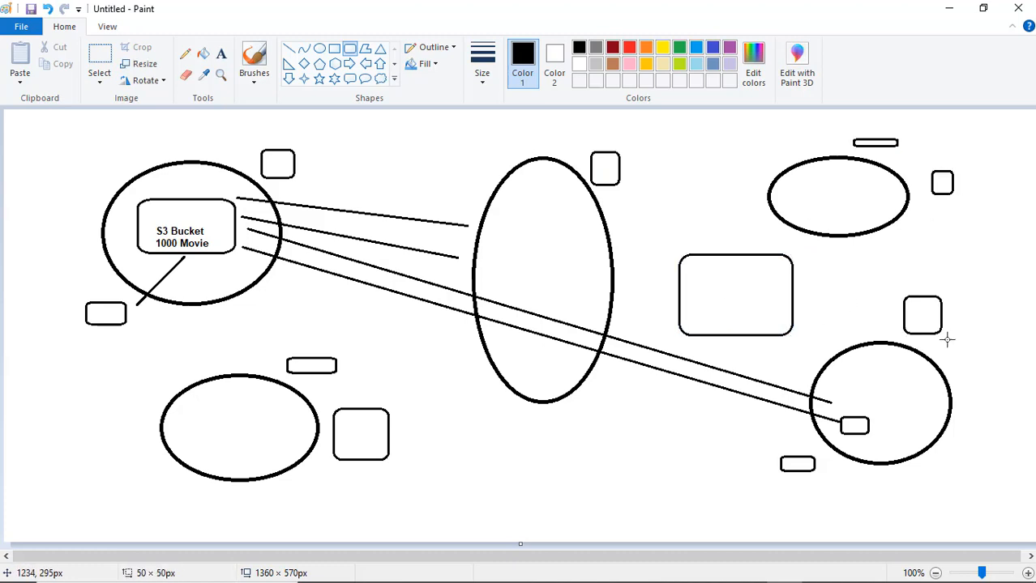
pyautogui.moveTo(981, 372); pyautogui.dragTo(1016, 421)
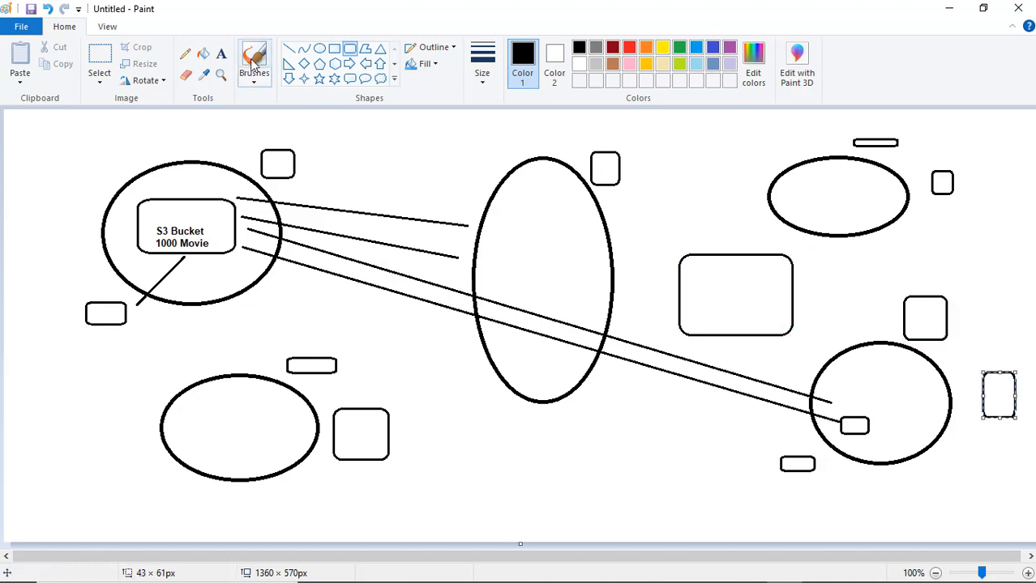
pyautogui.click(288, 49)
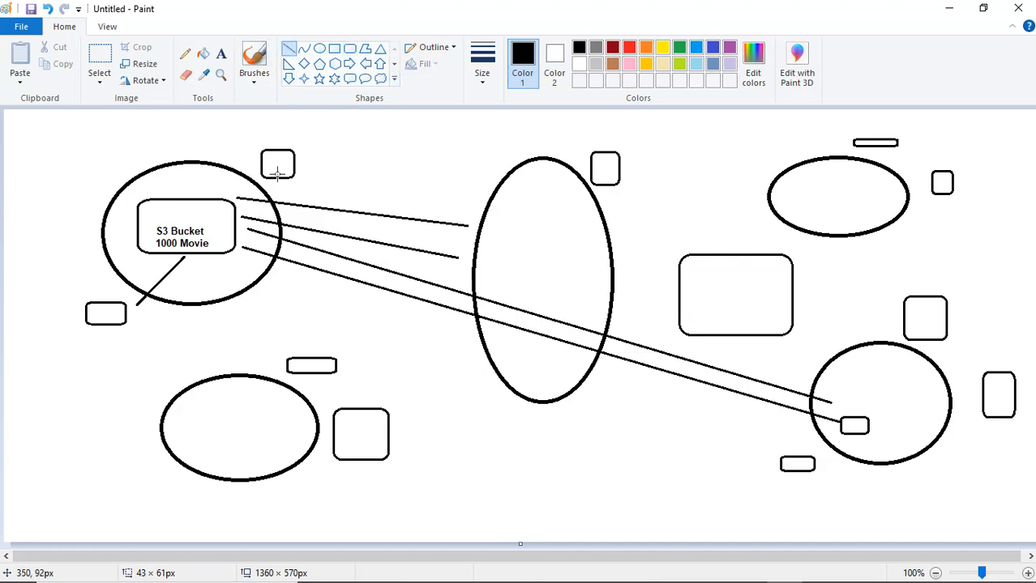
pyautogui.click(220, 54)
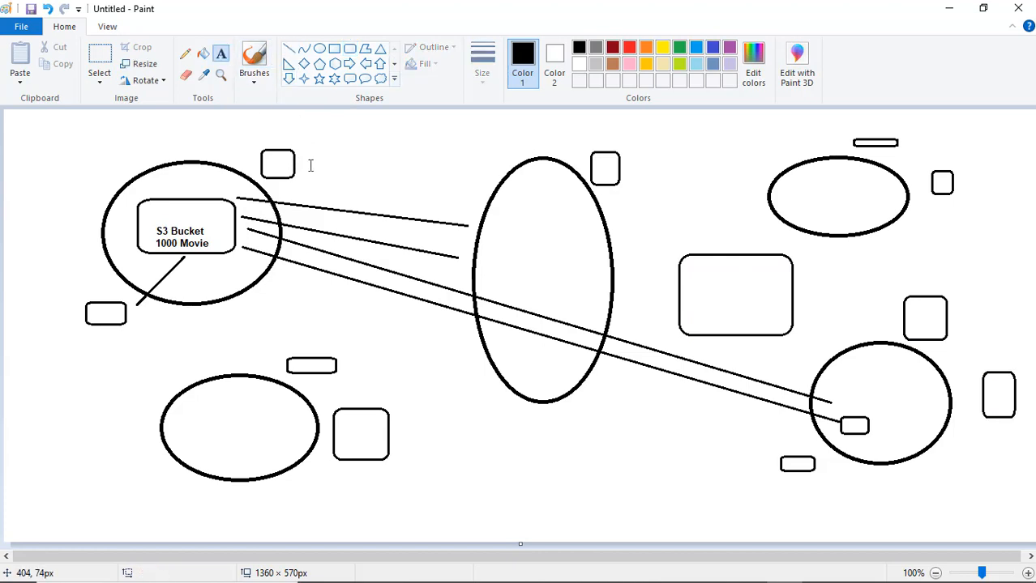
# Type 'EL' labels in the top-left box and the lower-middle box.
pyautogui.click(301, 151)
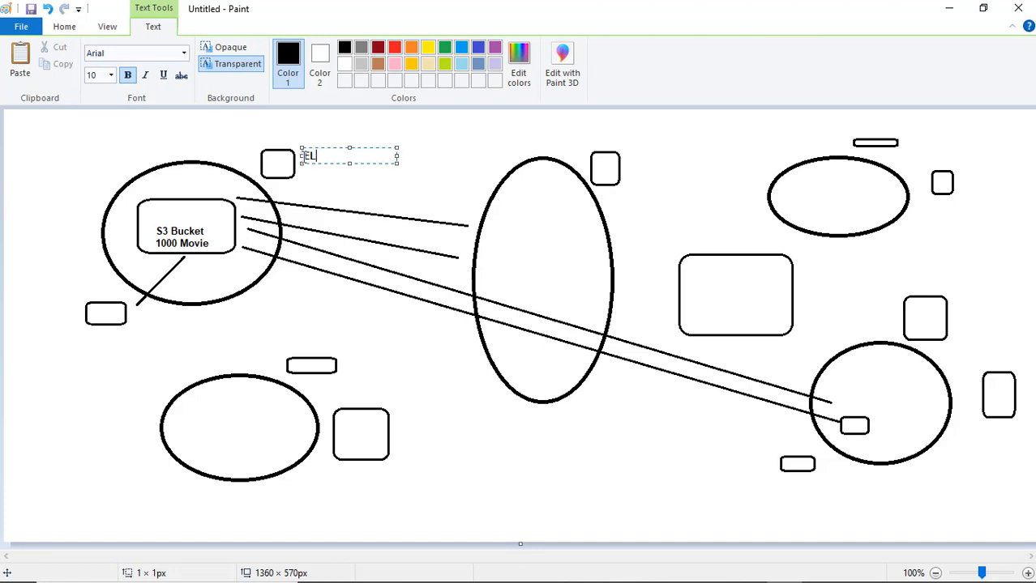
pyautogui.write('EL')
pyautogui.click(337, 438)
pyautogui.click(350, 422)
pyautogui.click(341, 429)
pyautogui.click(340, 422)
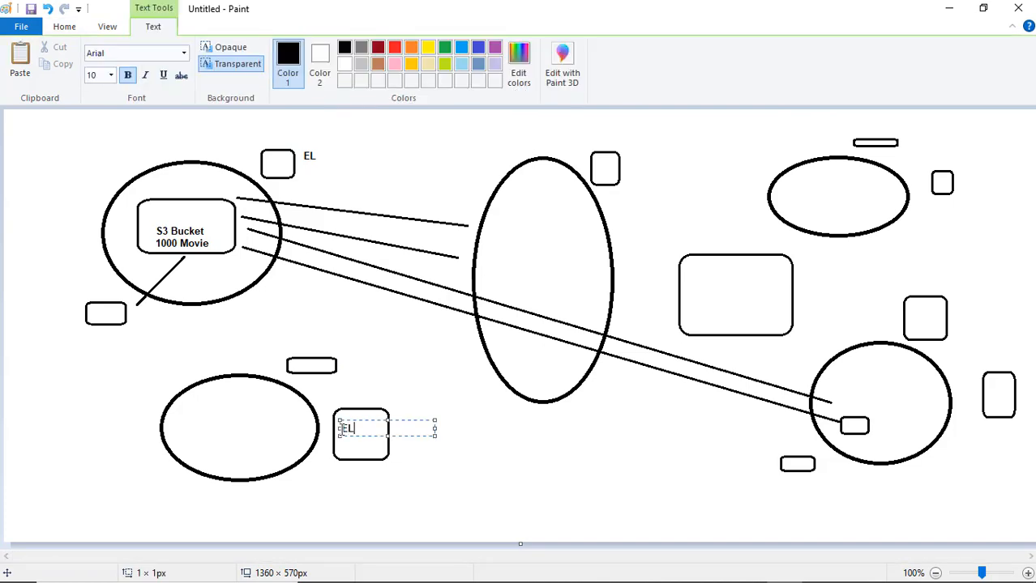
pyautogui.write('EL')
pyautogui.click(695, 277)
# Add 'EL' labels to the boxes by the middle ellipse, top-right ellipse and above the right circle.
pyautogui.click(696, 276)
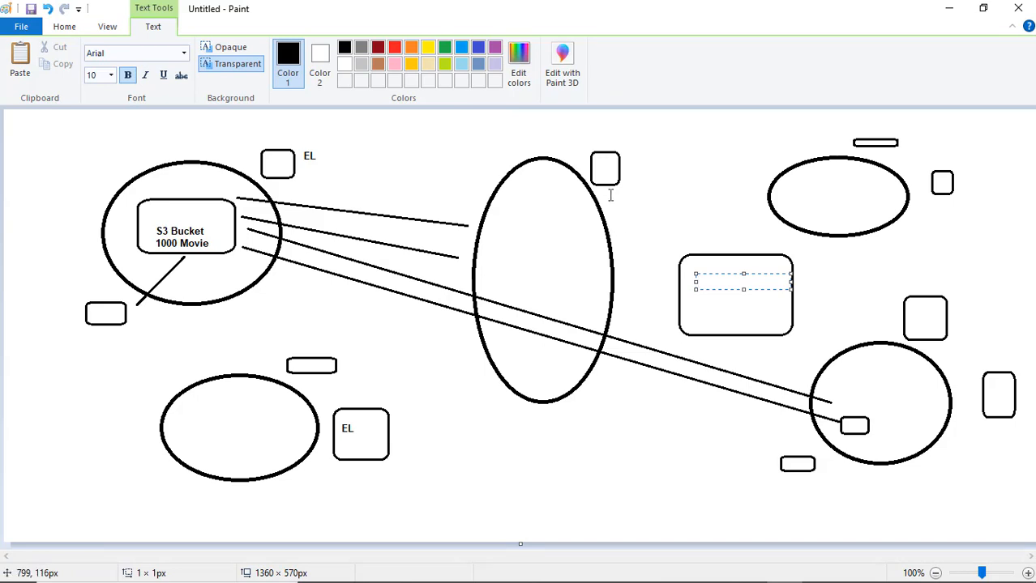
pyautogui.click(598, 169)
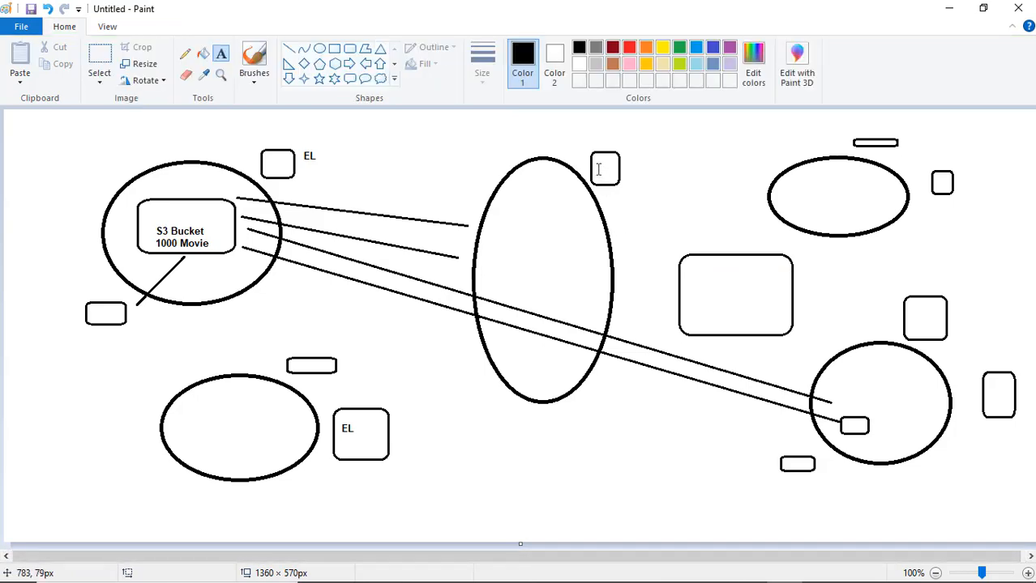
pyautogui.click(598, 169)
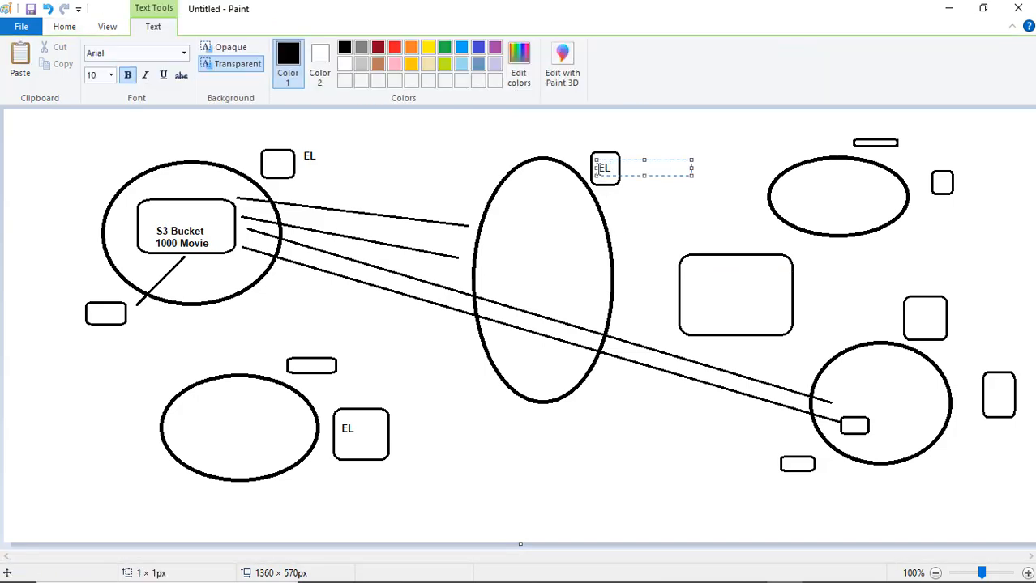
pyautogui.click(940, 184)
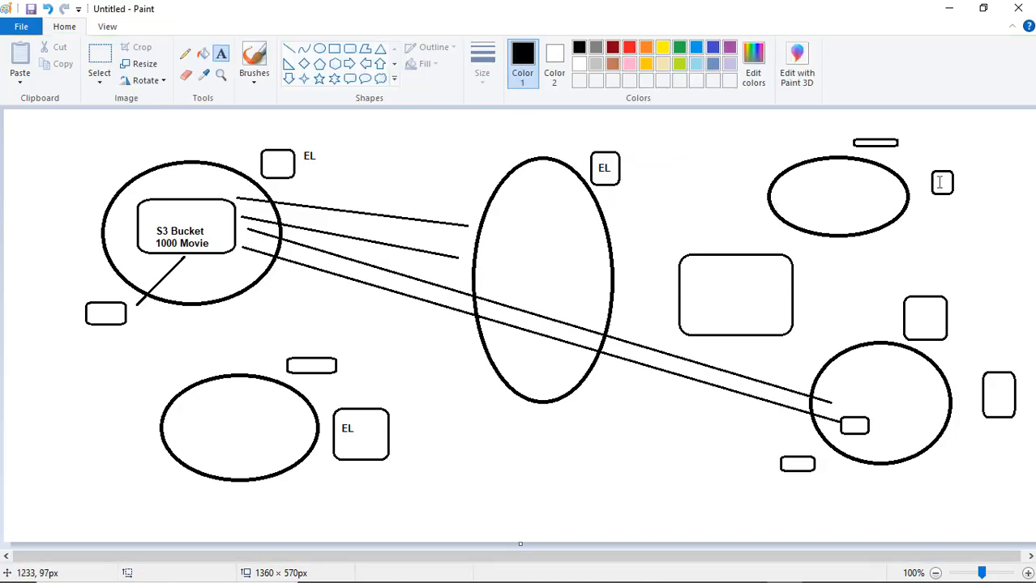
pyautogui.click(940, 182)
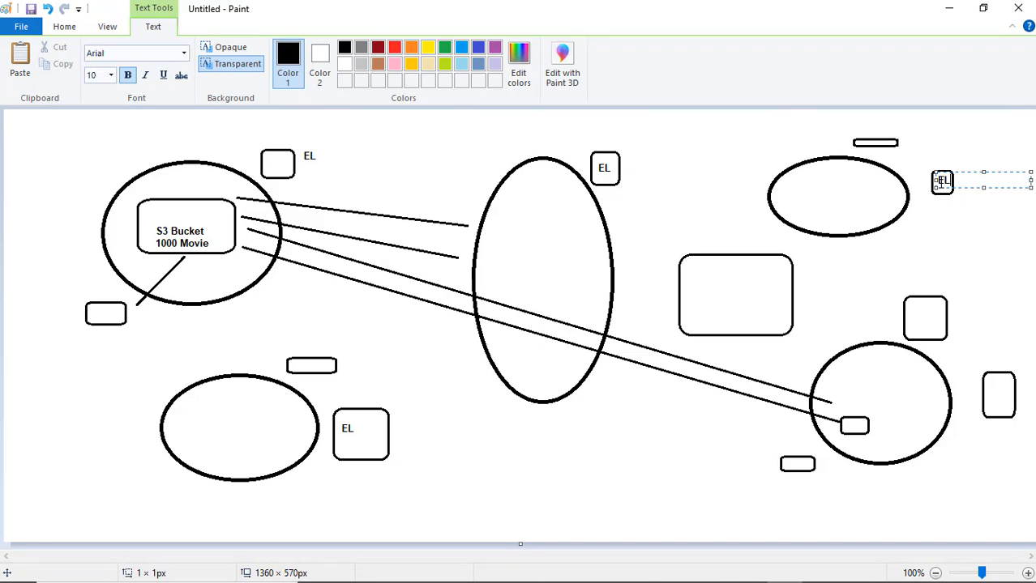
pyautogui.click(913, 312)
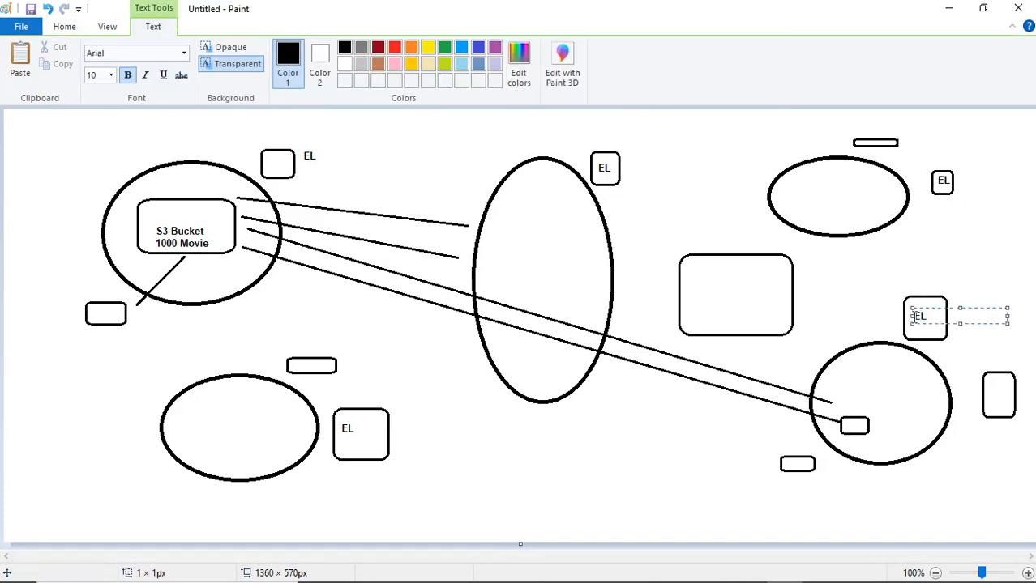
pyautogui.click(64, 26)
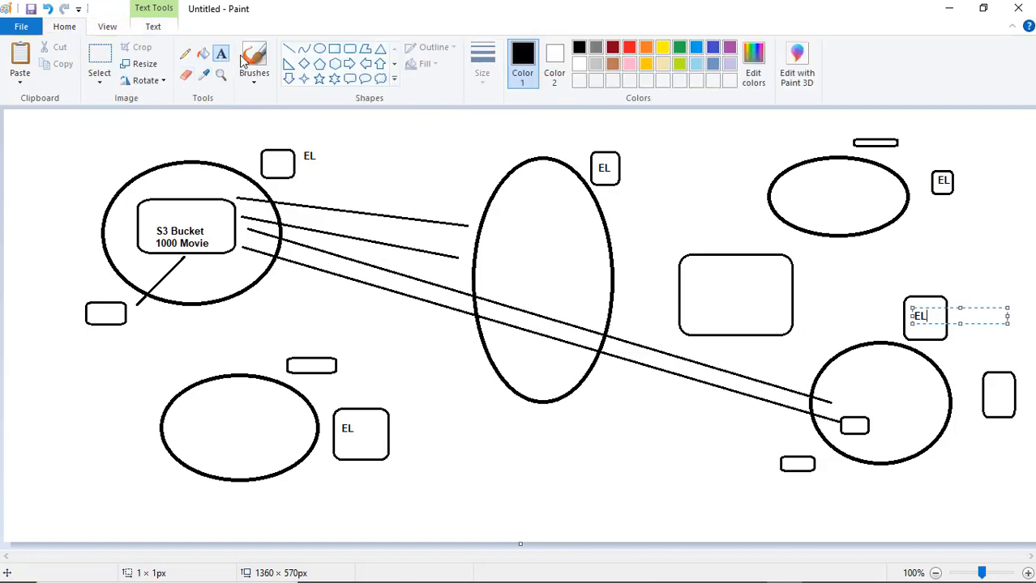
pyautogui.click(288, 48)
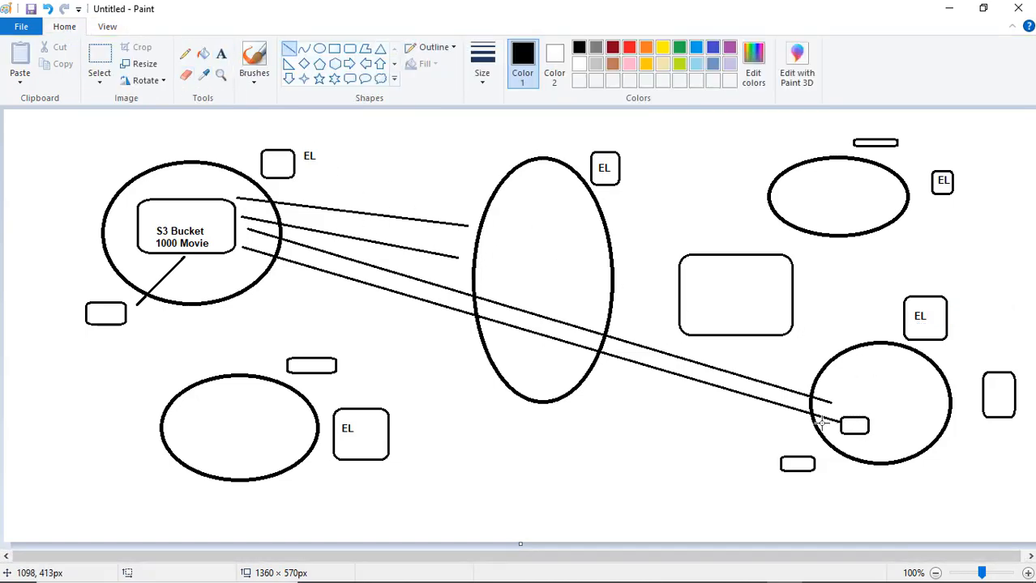
# Draw lines linking the right EL box to S3 Bucket and into the lower-right circle, then minimize Paint.
pyautogui.moveTo(883, 408); pyautogui.dragTo(923, 350)
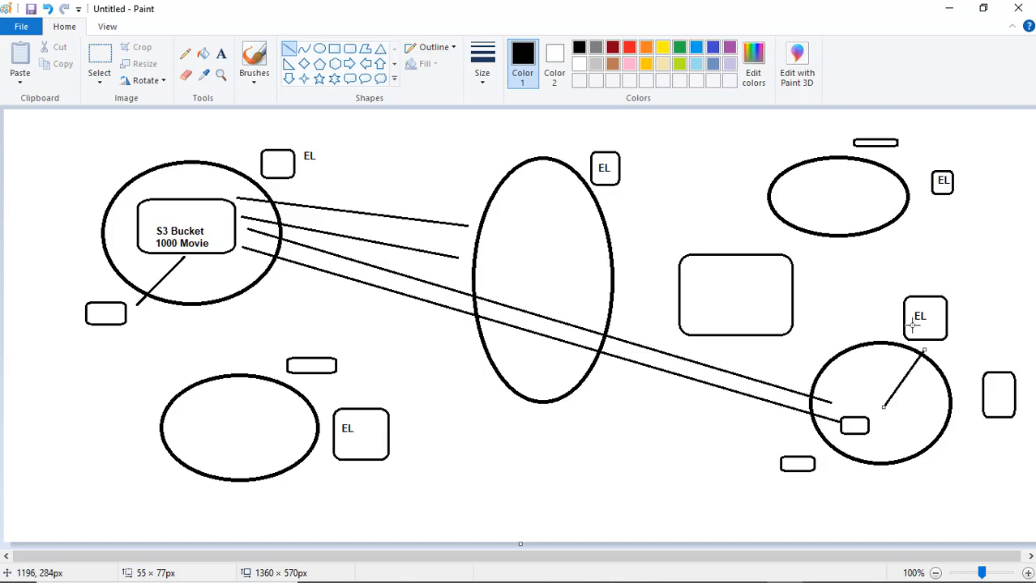
pyautogui.moveTo(889, 322)
pyautogui.mouseDown()
pyautogui.moveTo(352, 271)
pyautogui.moveTo(225, 219)
pyautogui.moveTo(381, 220)
pyautogui.moveTo(818, 280)
pyautogui.moveTo(885, 302)
pyautogui.mouseUp()
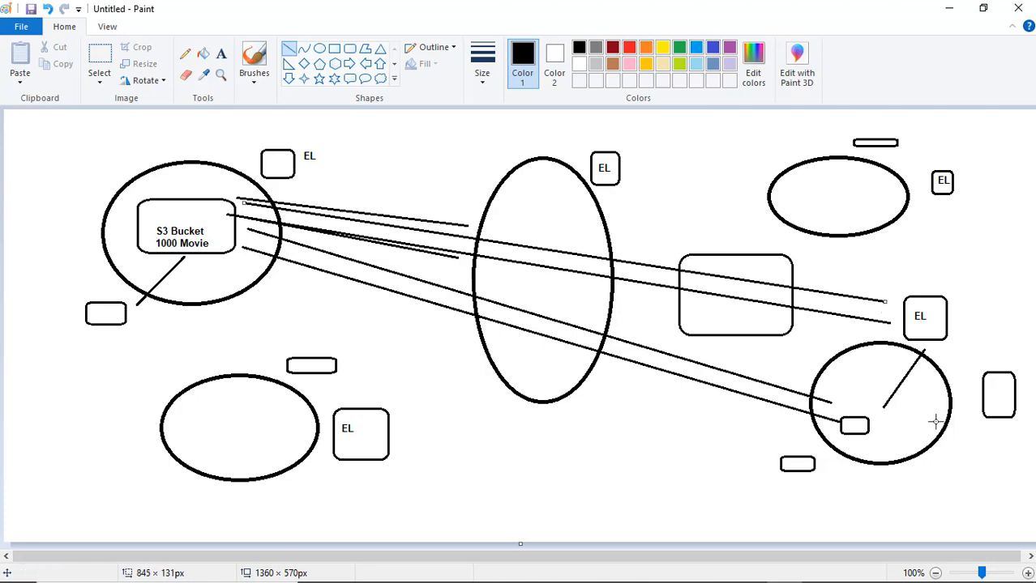
pyautogui.moveTo(902, 349)
pyautogui.mouseDown()
pyautogui.moveTo(871, 405)
pyautogui.moveTo(871, 356)
pyautogui.moveTo(898, 333)
pyautogui.mouseUp()
pyautogui.click(895, 432)
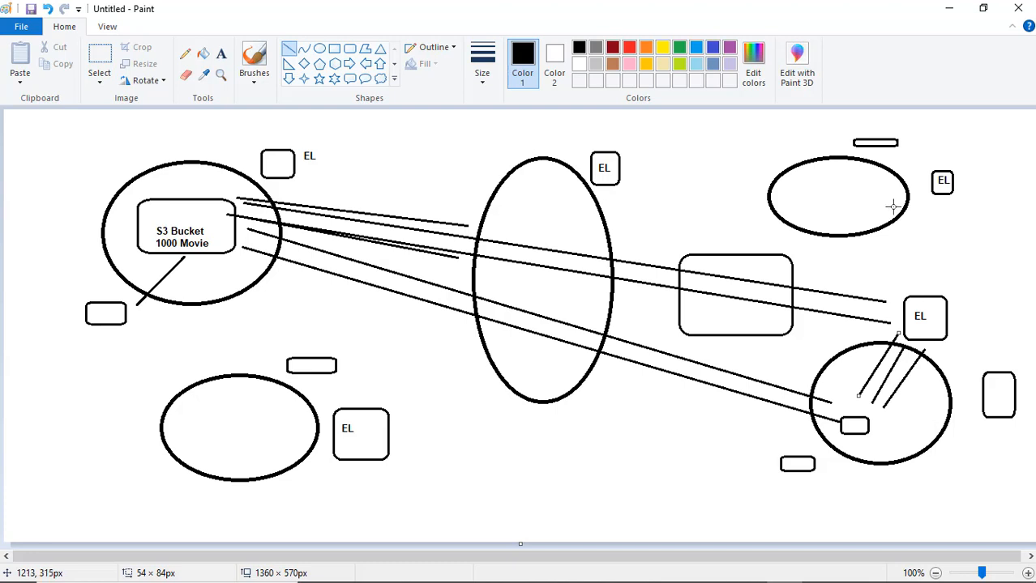
pyautogui.click(950, 12)
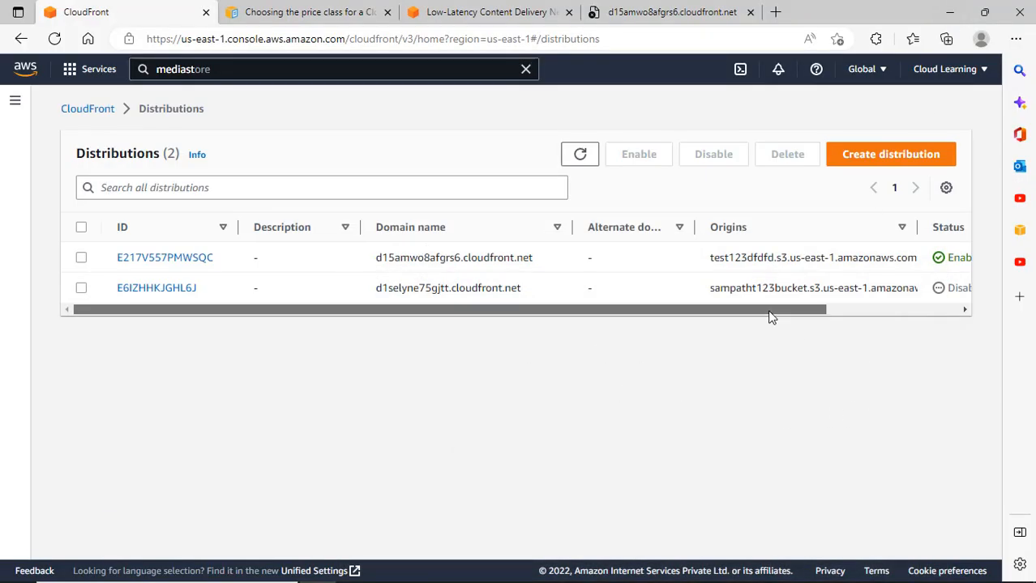
# Confirm distribution E217V557PMWSQC is still deploying, then switch to the Amazon CloudFront overview page.
pyautogui.moveTo(770, 311); pyautogui.dragTo(946, 318)
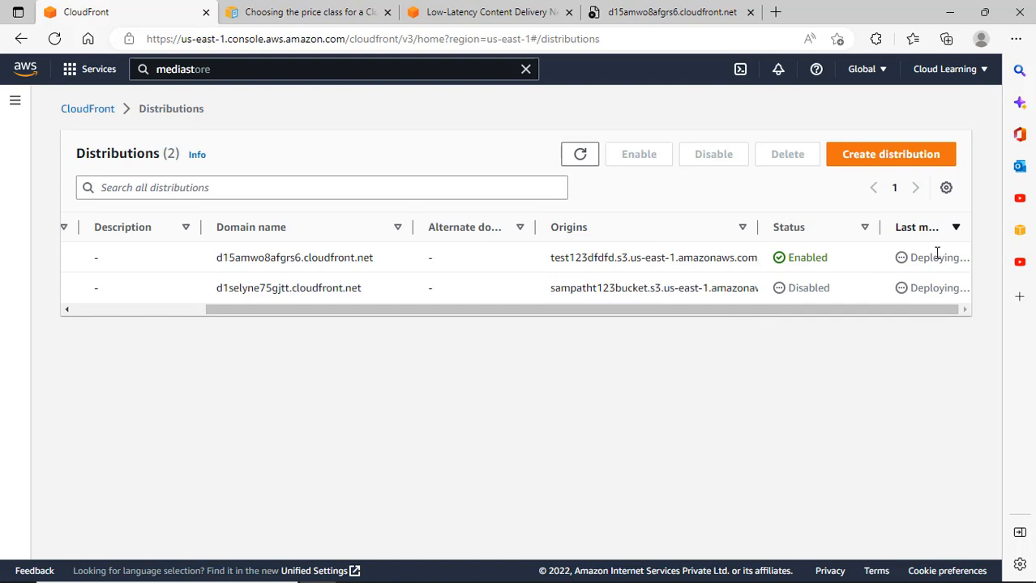
pyautogui.click(452, 18)
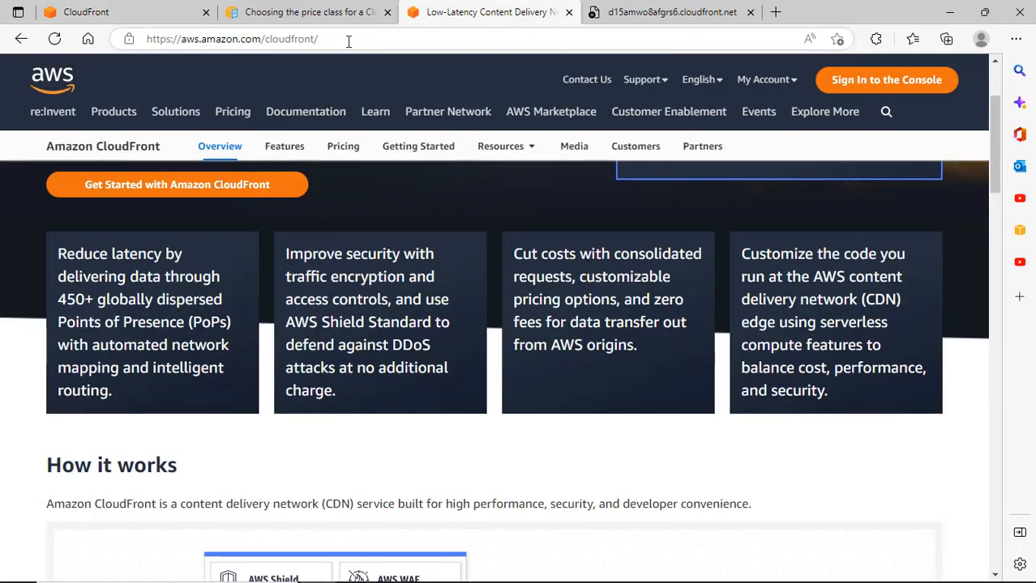
# Search Bing for 'edge locations count in aws'.
pyautogui.click(348, 40)
pyautogui.write('e')
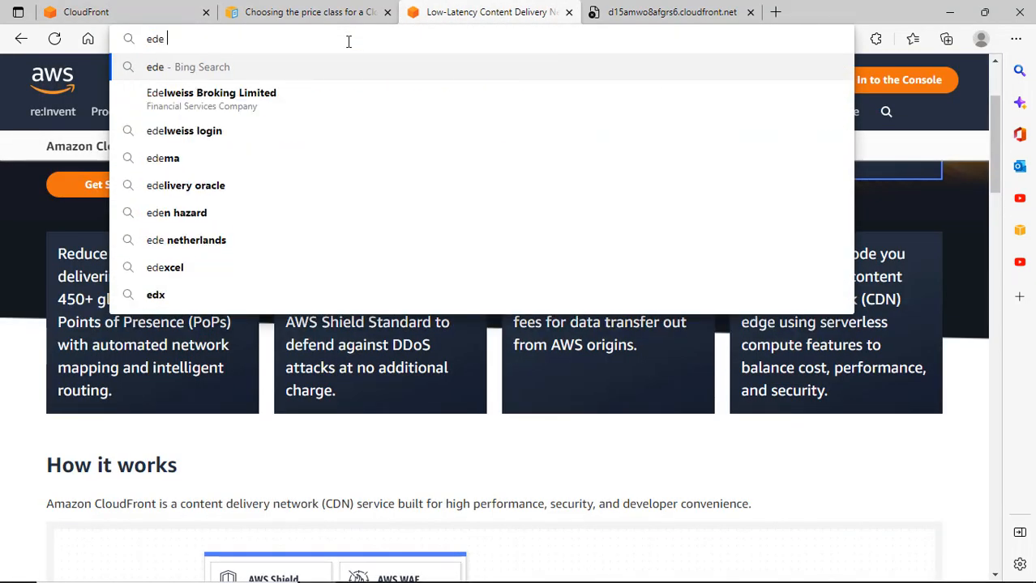
pyautogui.write('dge locations in ')
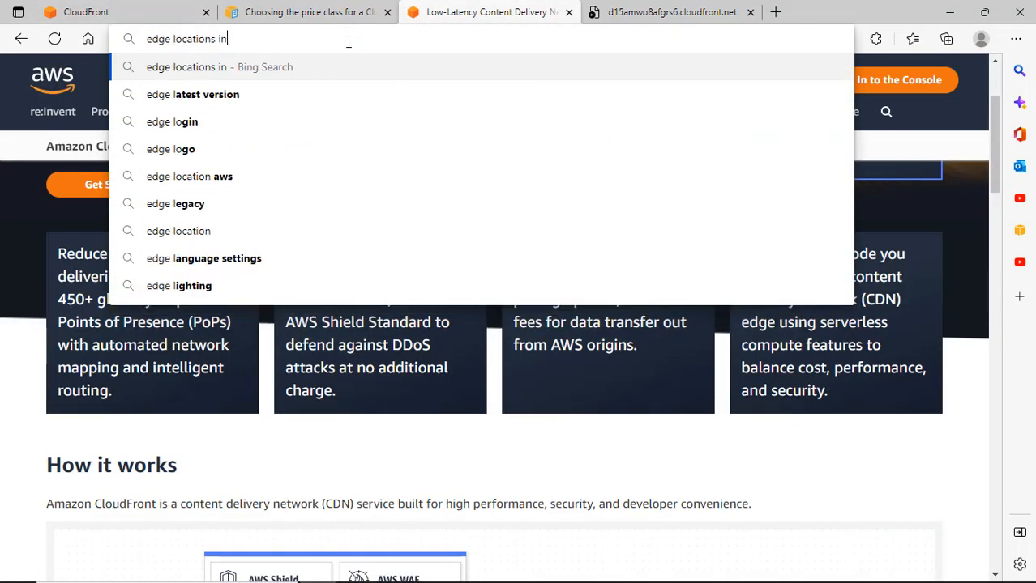
pyautogui.write('aws')
pyautogui.press('Return')
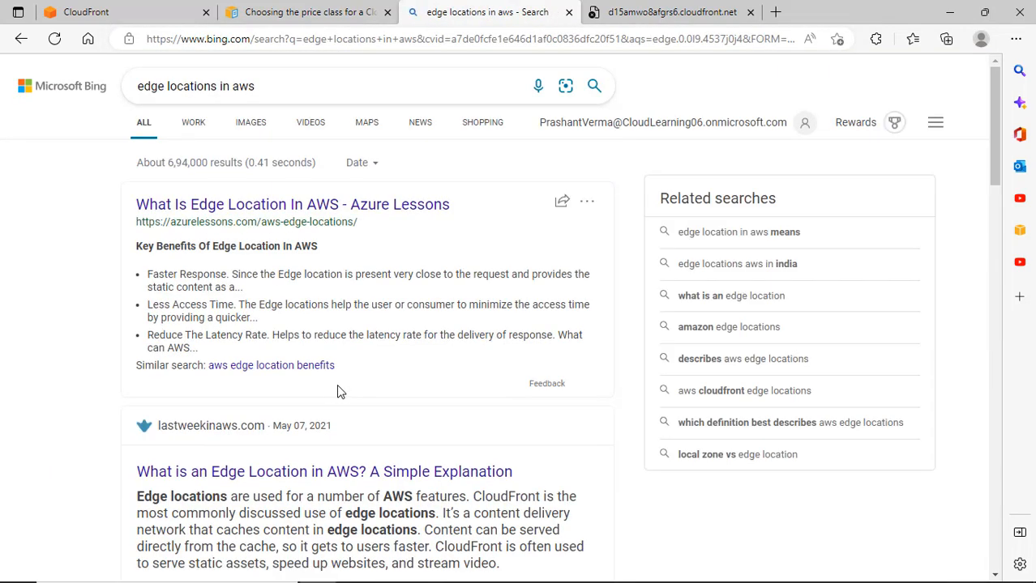
pyautogui.click(165, 88)
pyautogui.write('count')
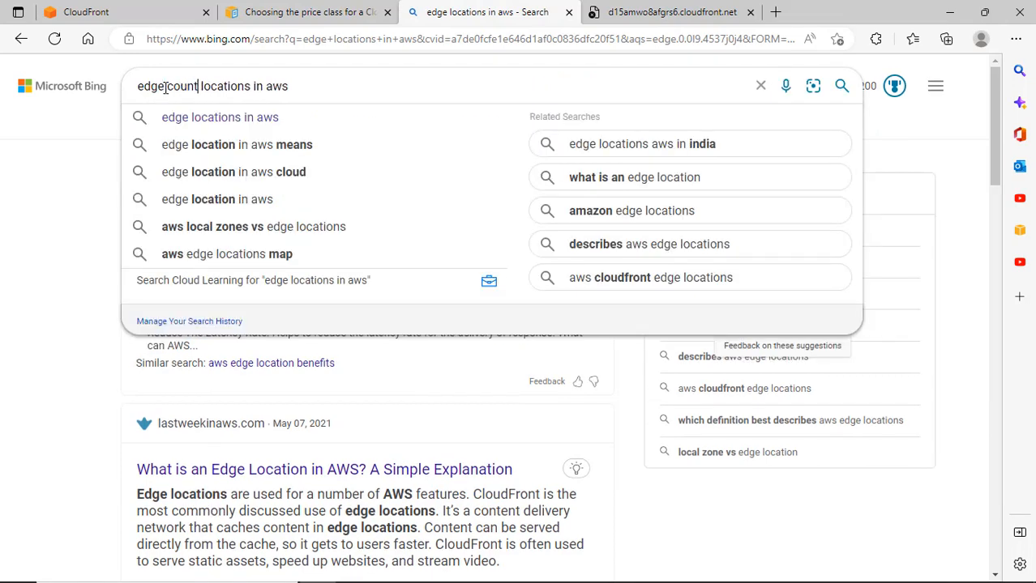
pyautogui.press('Return')
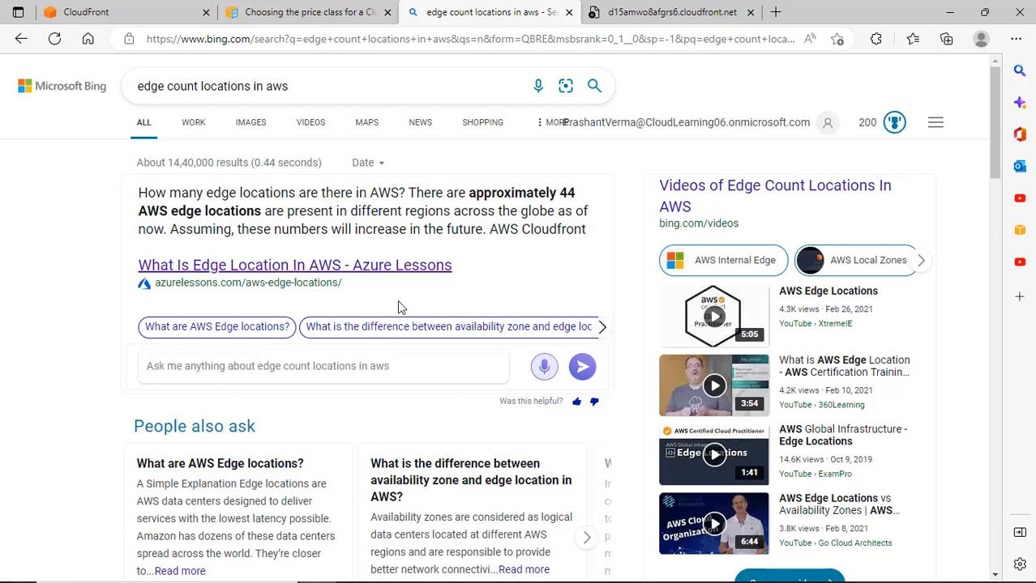
pyautogui.click(196, 84)
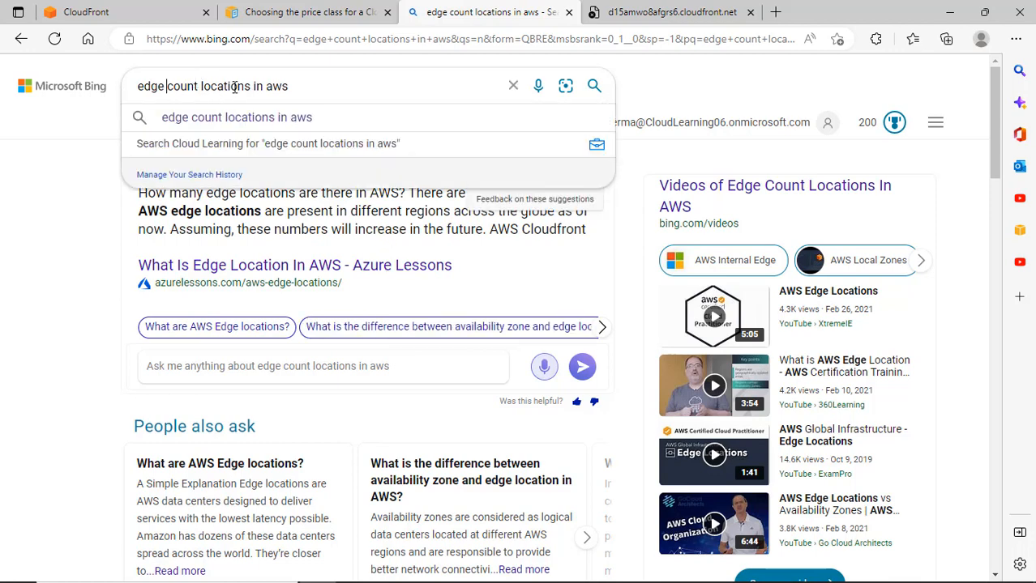
pyautogui.hotkey('ctrl', 'shift', 'Left')
pyautogui.press('BackSpace')
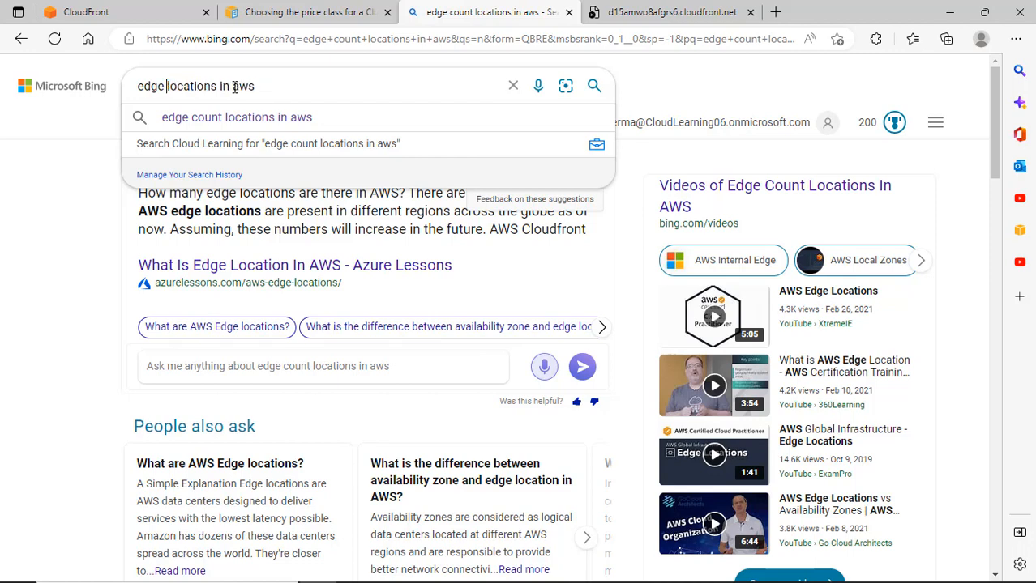
pyautogui.hotkey('ctrl', 'Right')
pyautogui.write('count')
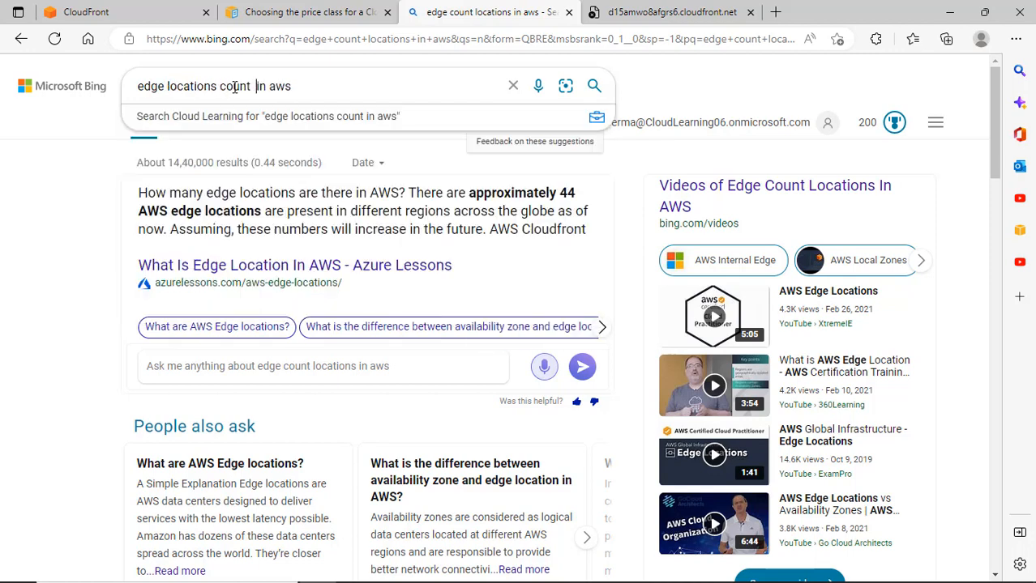
pyautogui.press('Return')
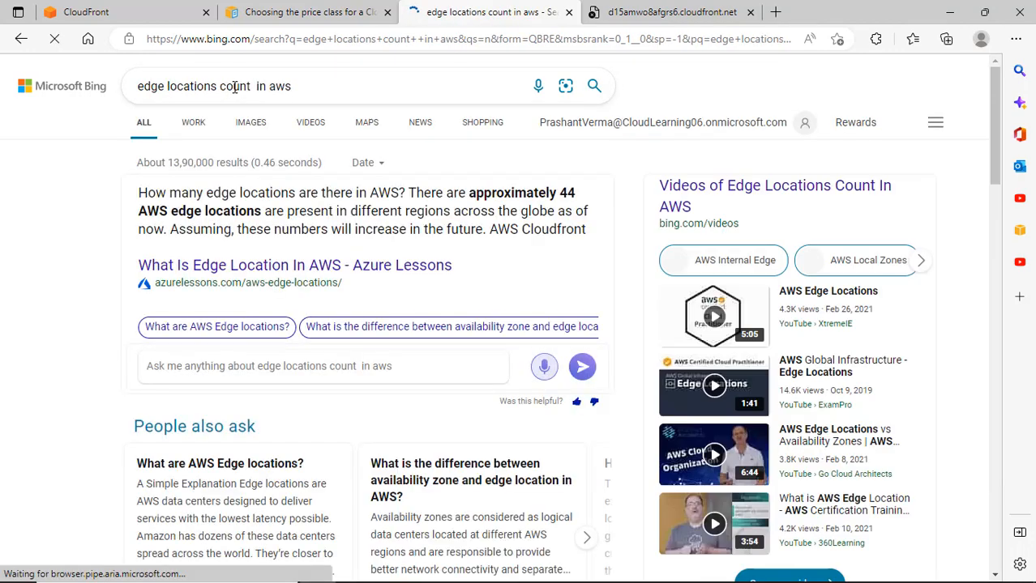
# Open the Edge location and Global Infrastructure results in new tabs and view the Edge location page.
pyautogui.scroll(-2, 490, 447)
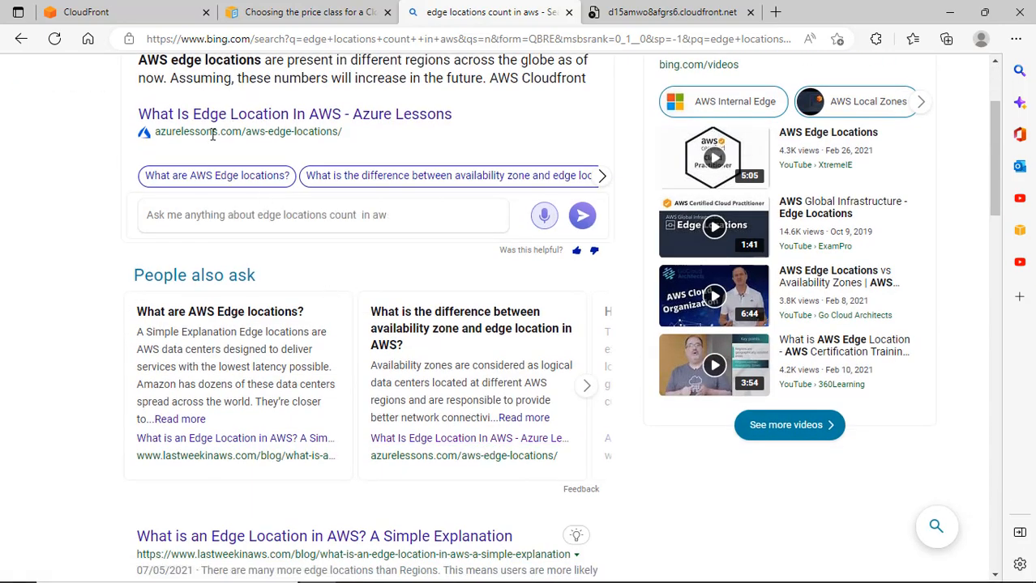
pyautogui.scroll(-3, 343, 351)
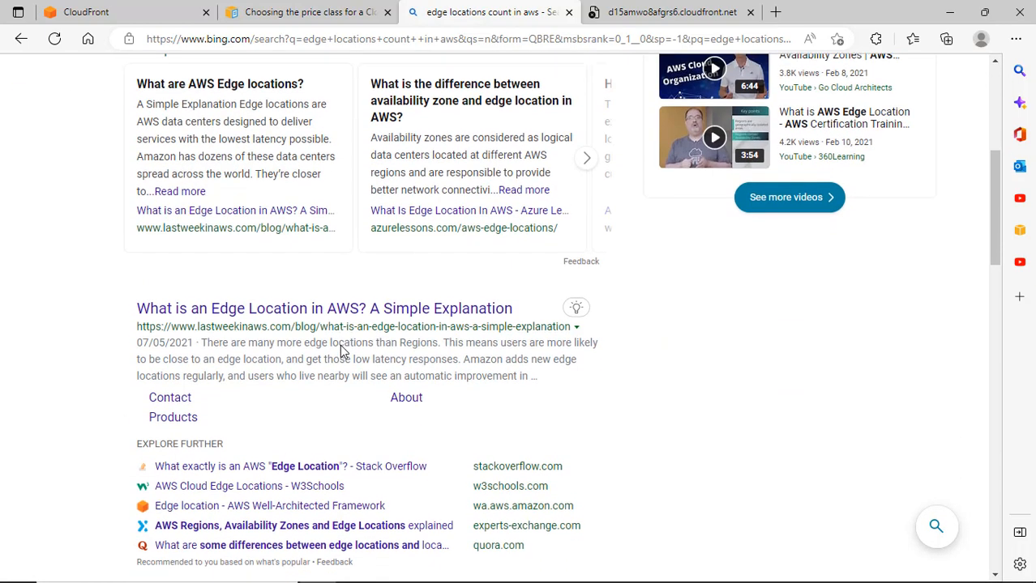
pyautogui.scroll(1, 250, 349)
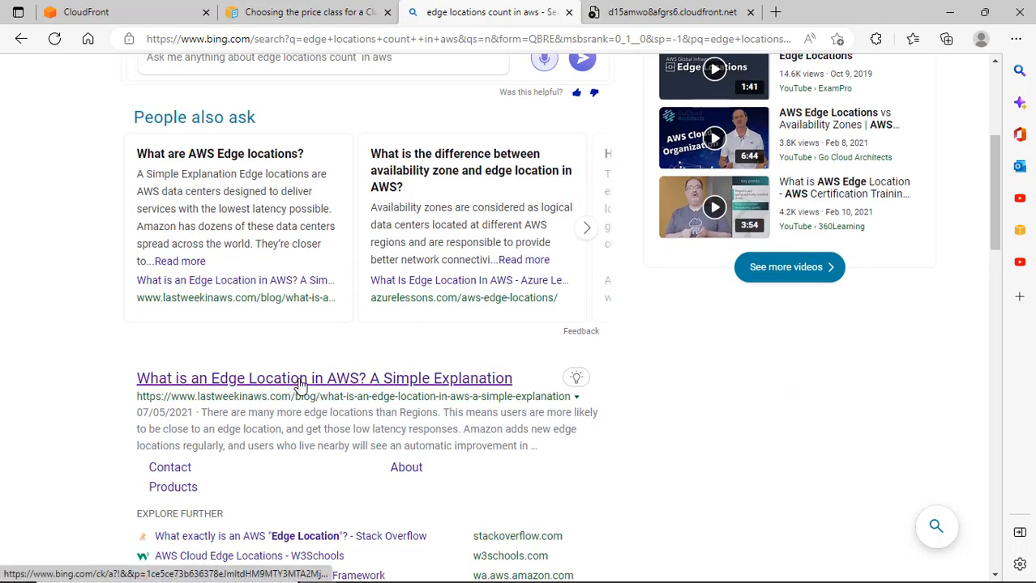
pyautogui.scroll(-6, 438, 396)
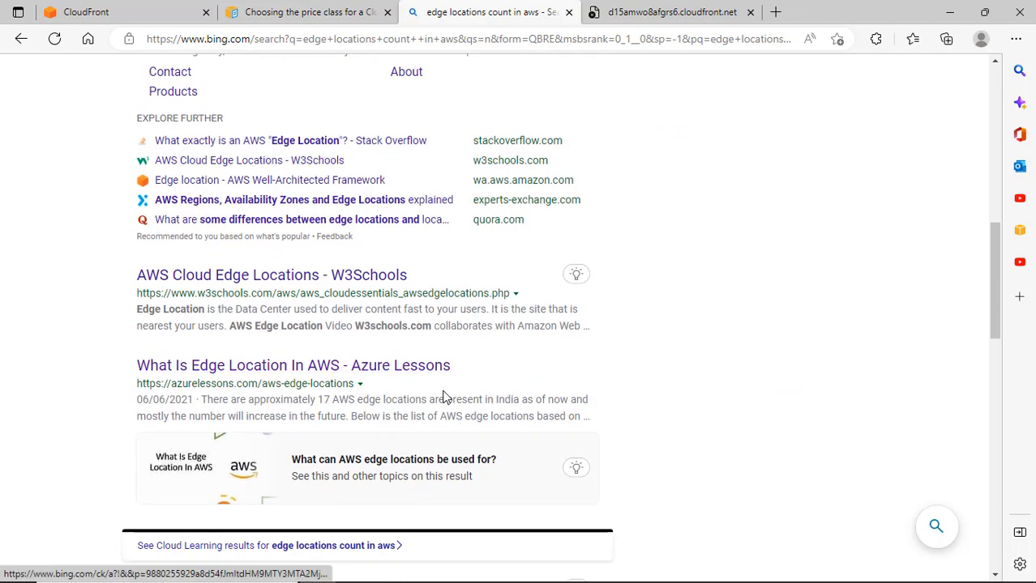
pyautogui.scroll(-1, 429, 412)
pyautogui.scroll(-1, 430, 412)
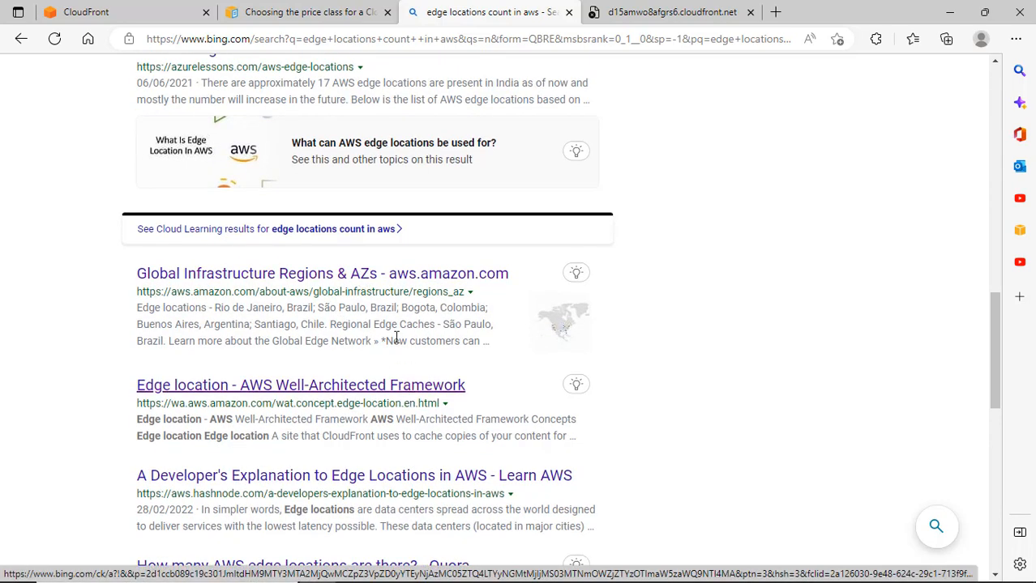
pyautogui.rightClick(414, 387)
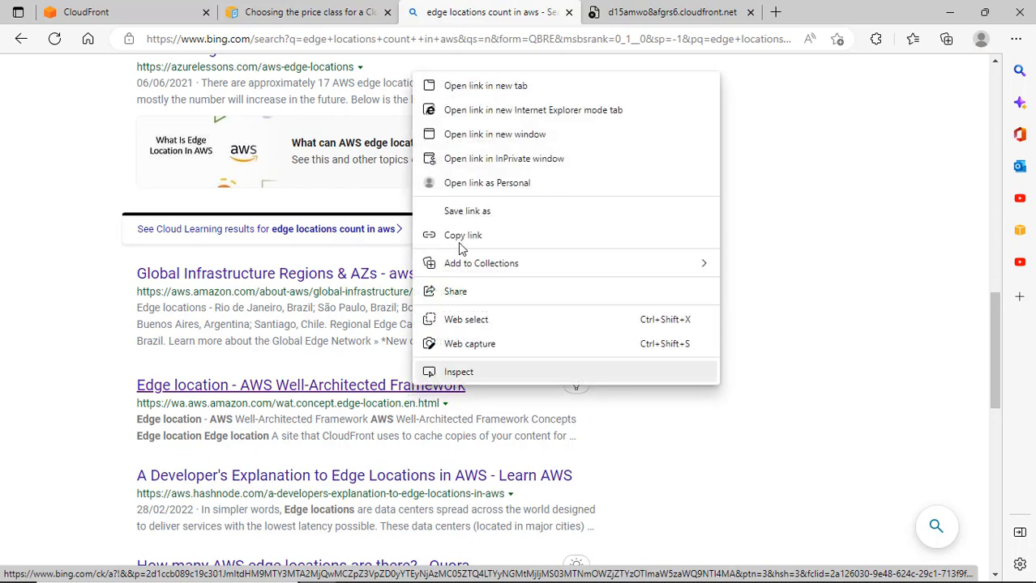
pyautogui.click(479, 86)
pyautogui.rightClick(420, 284)
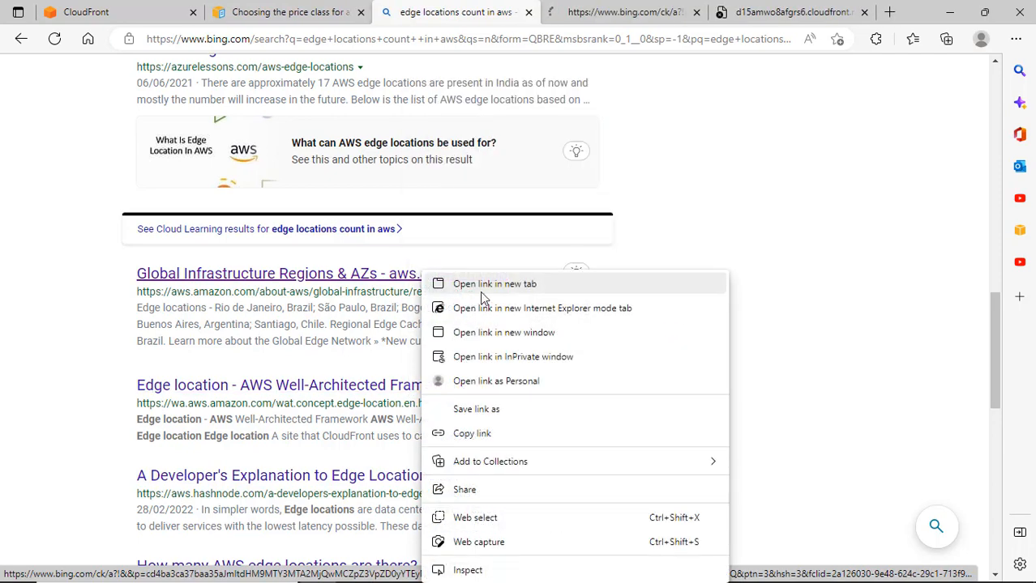
pyautogui.click(486, 285)
pyautogui.click(496, 13)
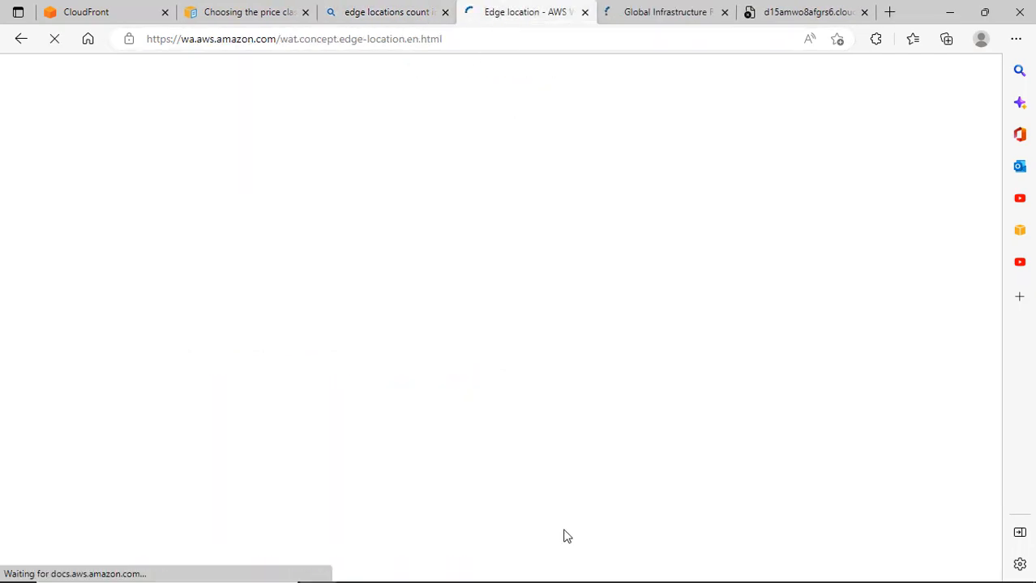
# On the Regions and Availability Zones page, follow 'Learn more about the Global Edge Network' under AWS Edge Locations.
pyautogui.scroll(-3, 322, 271)
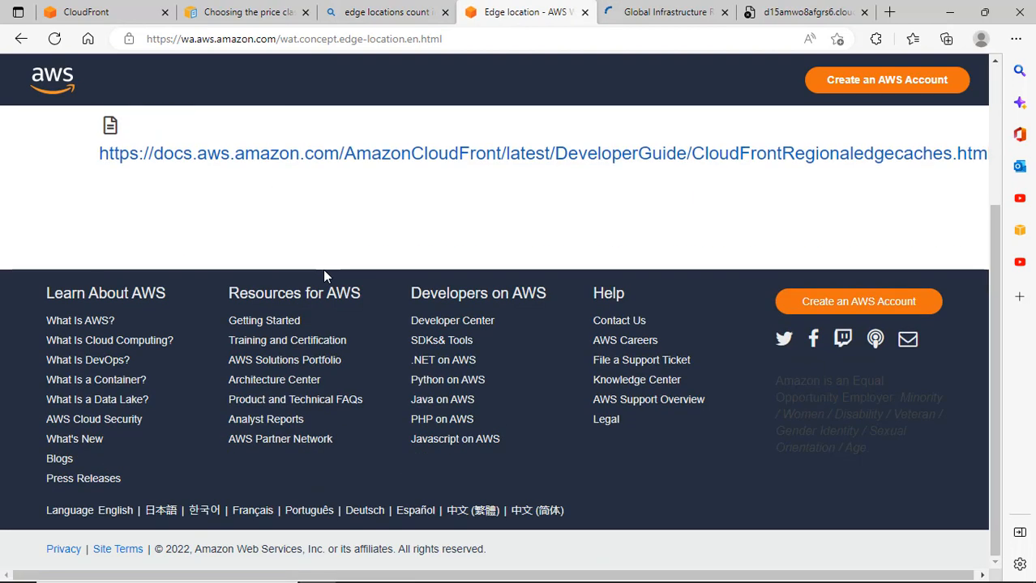
pyautogui.scroll(2, 342, 289)
pyautogui.scroll(1, 342, 290)
pyautogui.click(670, 12)
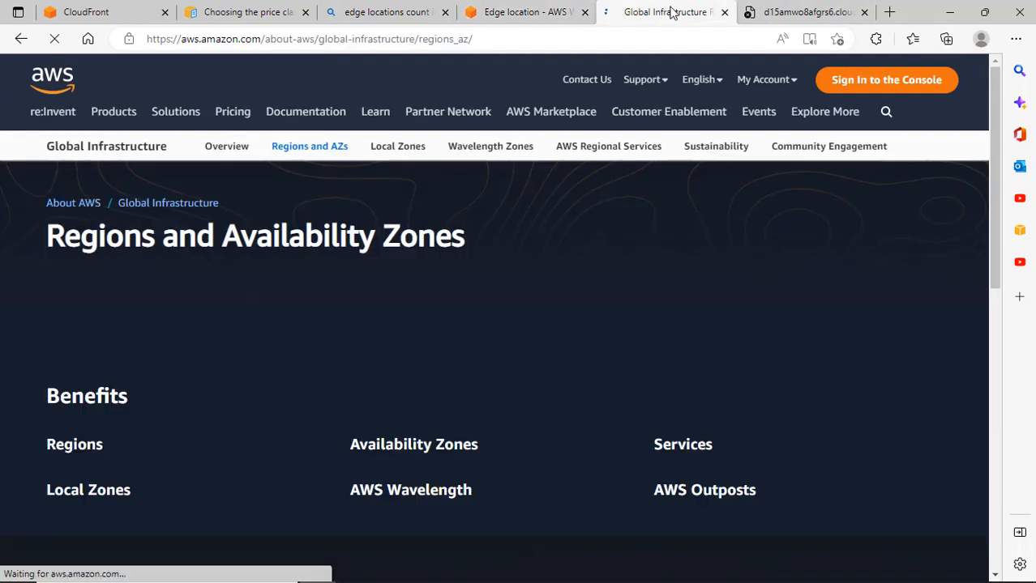
pyautogui.scroll(-1, 494, 273)
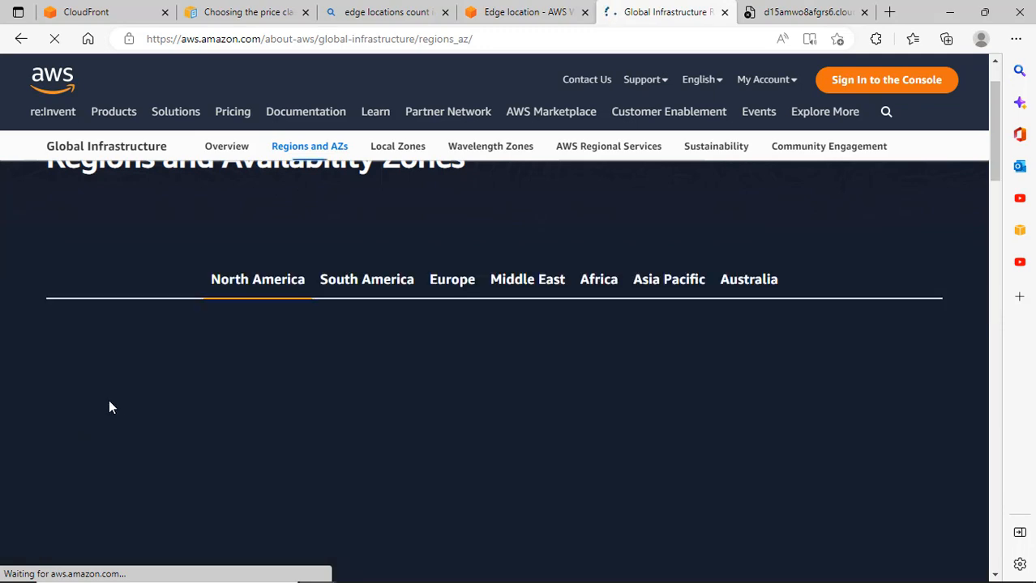
pyautogui.scroll(1, 730, 397)
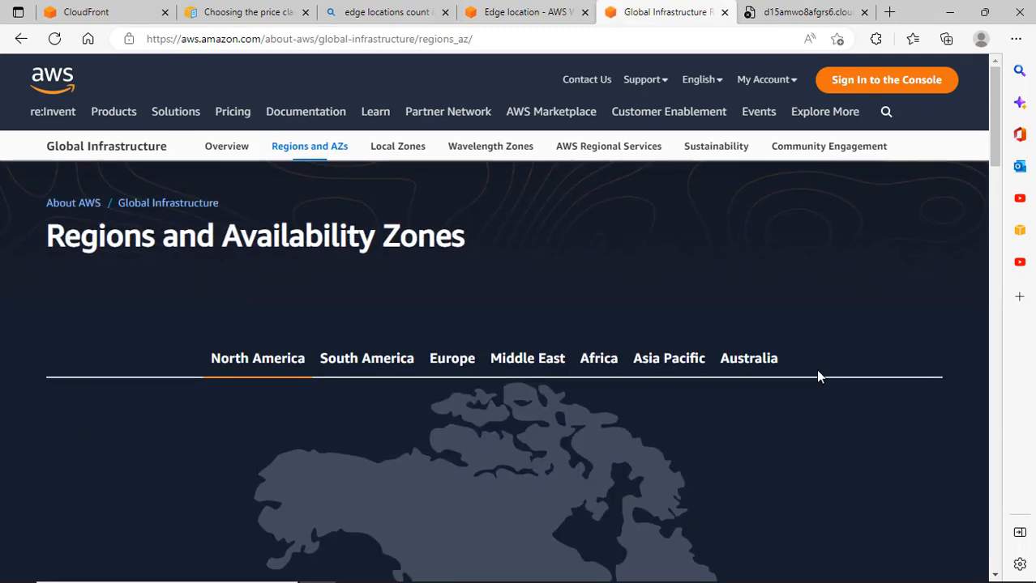
pyautogui.scroll(-7, 808, 375)
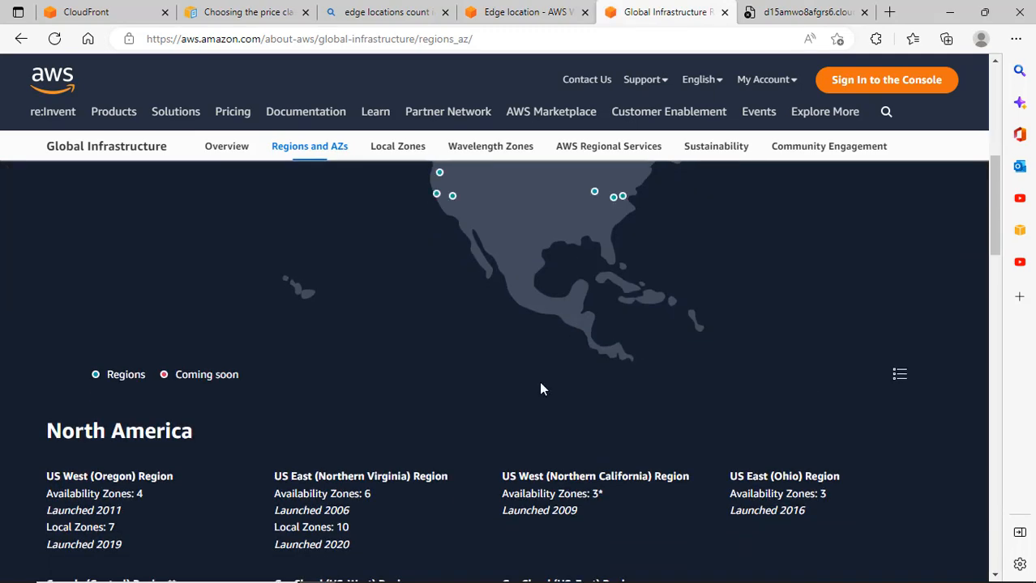
pyautogui.scroll(-4, 259, 413)
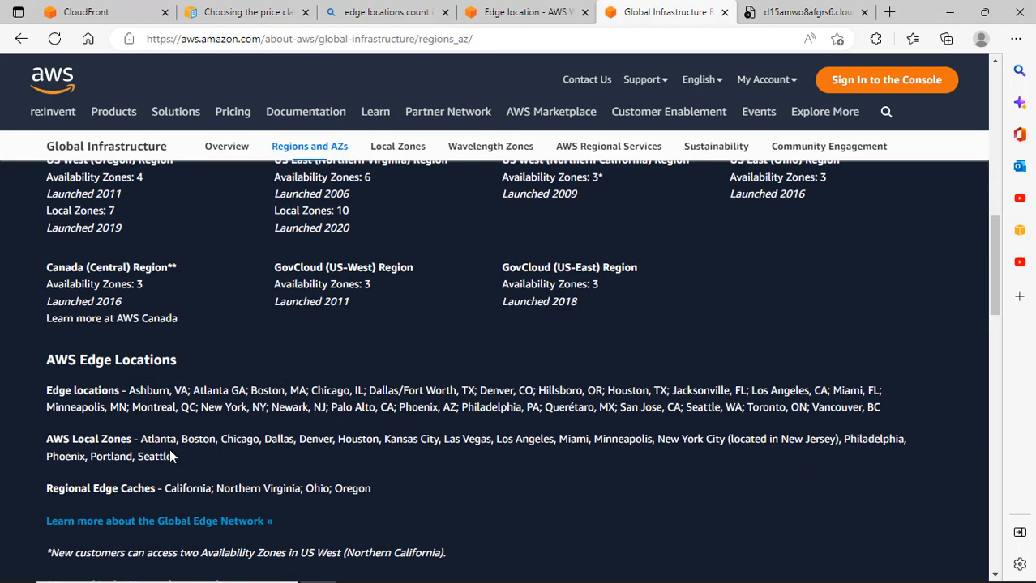
pyautogui.scroll(-1, 173, 459)
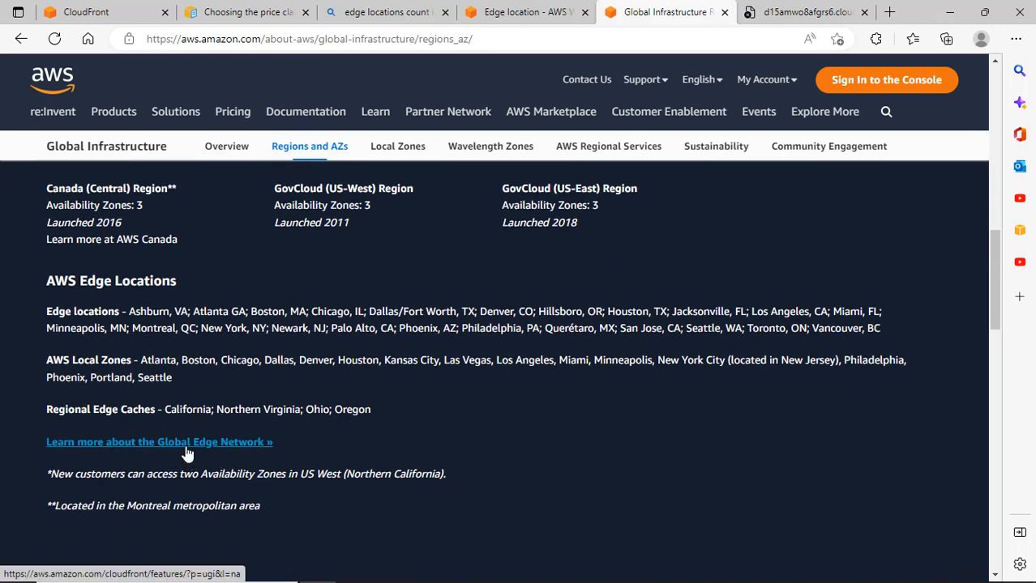
pyautogui.click(188, 445)
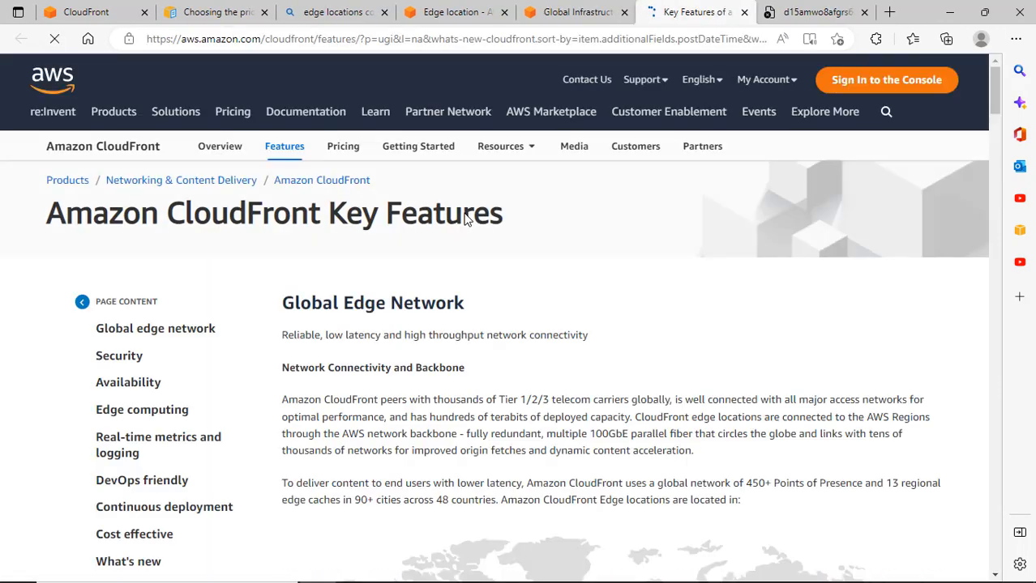
# Highlight the 48 countries figure and the CloudFront network sentence on the edge network page.
pyautogui.scroll(-3, 484, 393)
pyautogui.scroll(2, 496, 403)
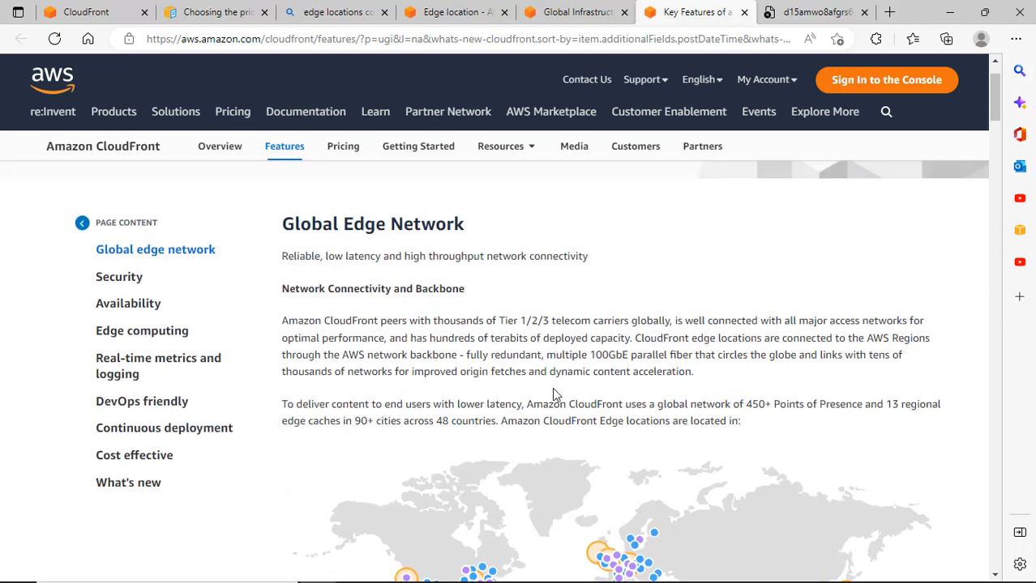
pyautogui.moveTo(434, 423); pyautogui.dragTo(462, 423)
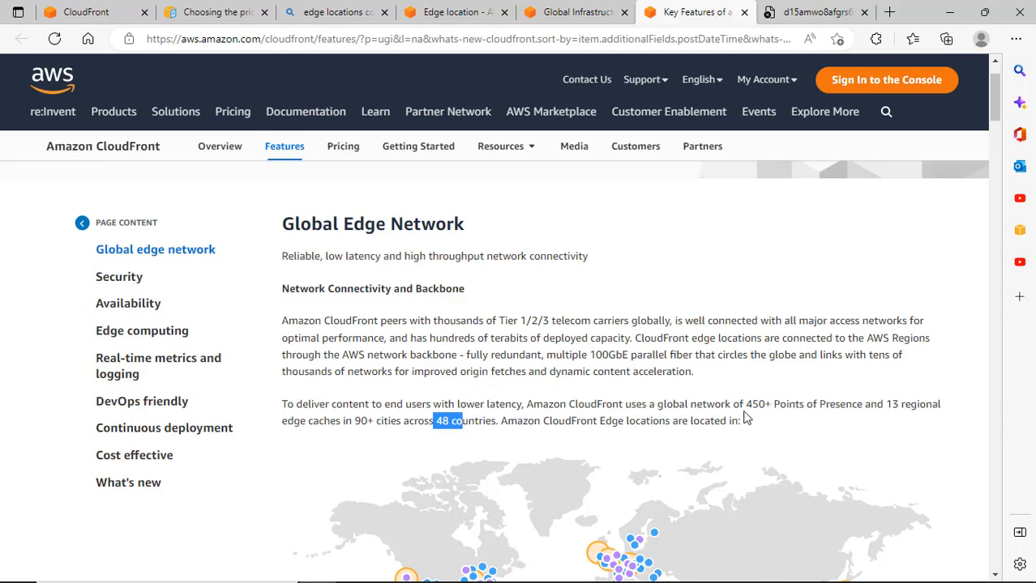
pyautogui.click(348, 404)
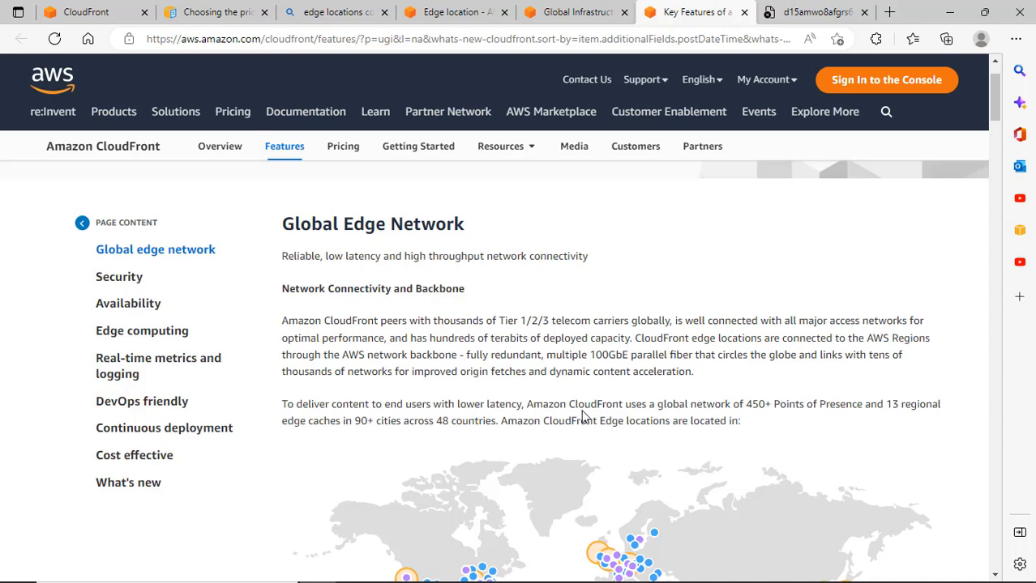
pyautogui.moveTo(577, 405); pyautogui.dragTo(641, 408)
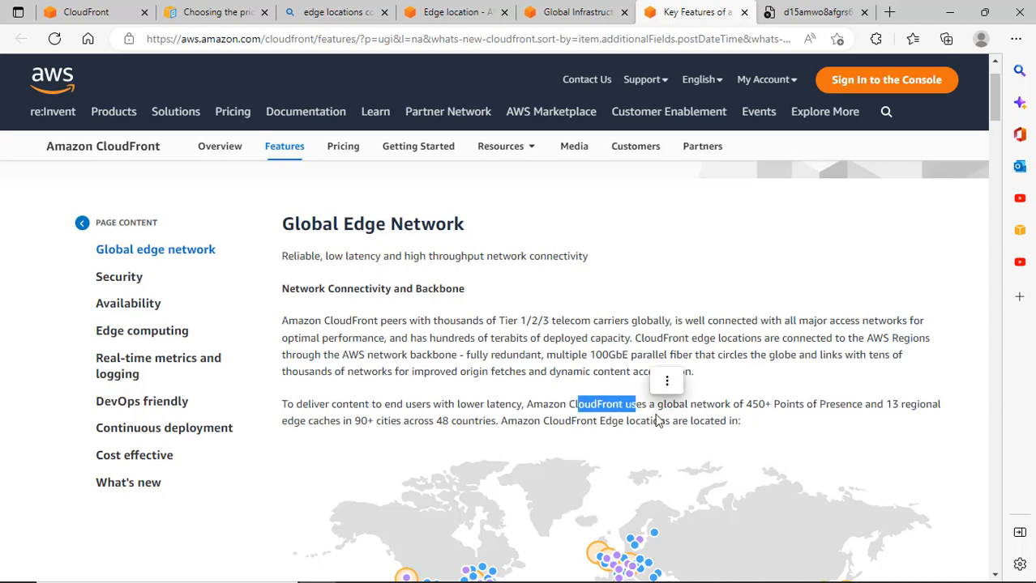
# Read through the CloudFront features page, which cites 450+ PoPs.
pyautogui.scroll(-5, 648, 418)
pyautogui.scroll(-2, 612, 441)
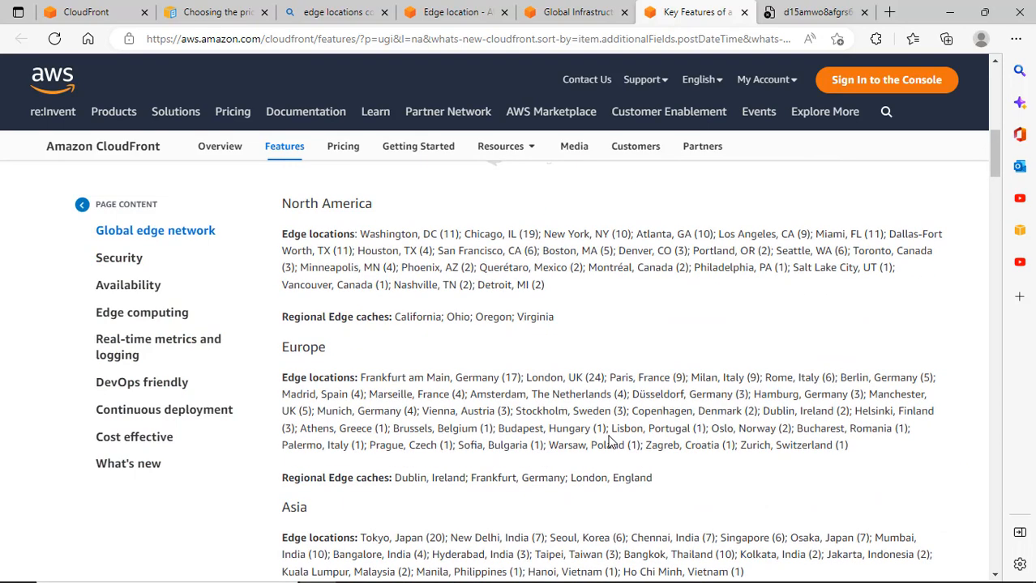
pyautogui.scroll(-5, 604, 433)
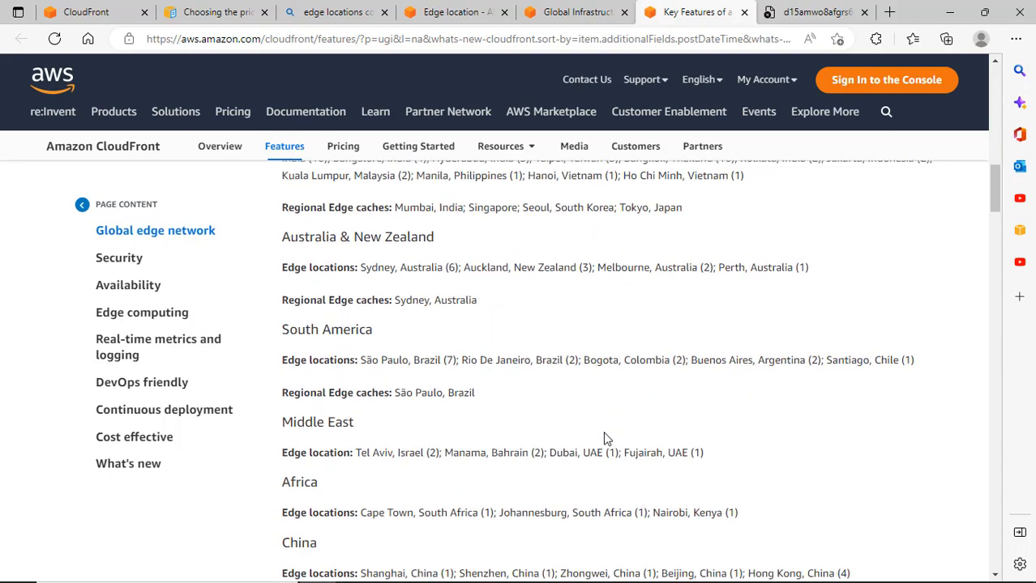
pyautogui.scroll(-7, 605, 439)
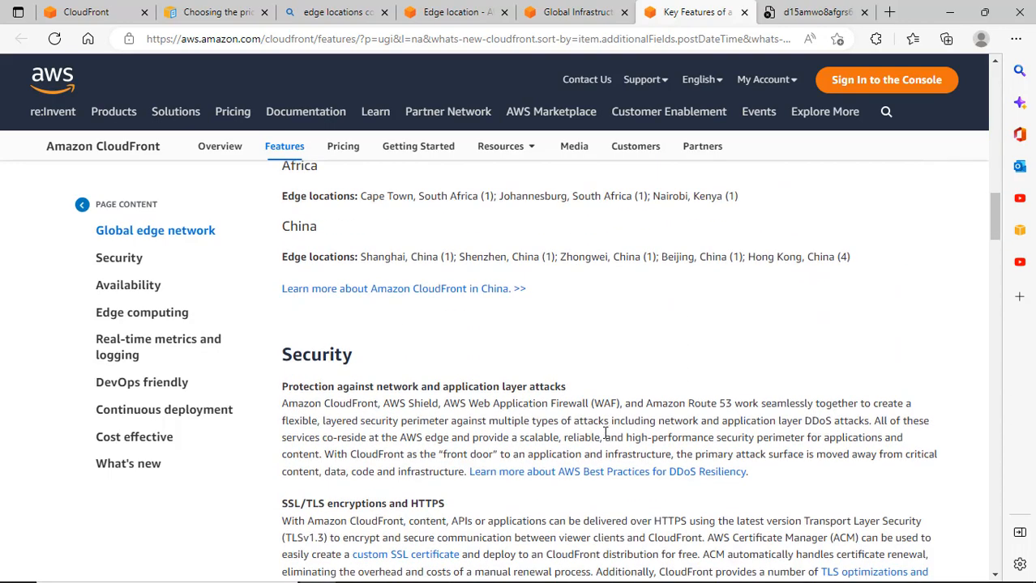
pyautogui.scroll(1, 604, 433)
pyautogui.scroll(-3, 605, 433)
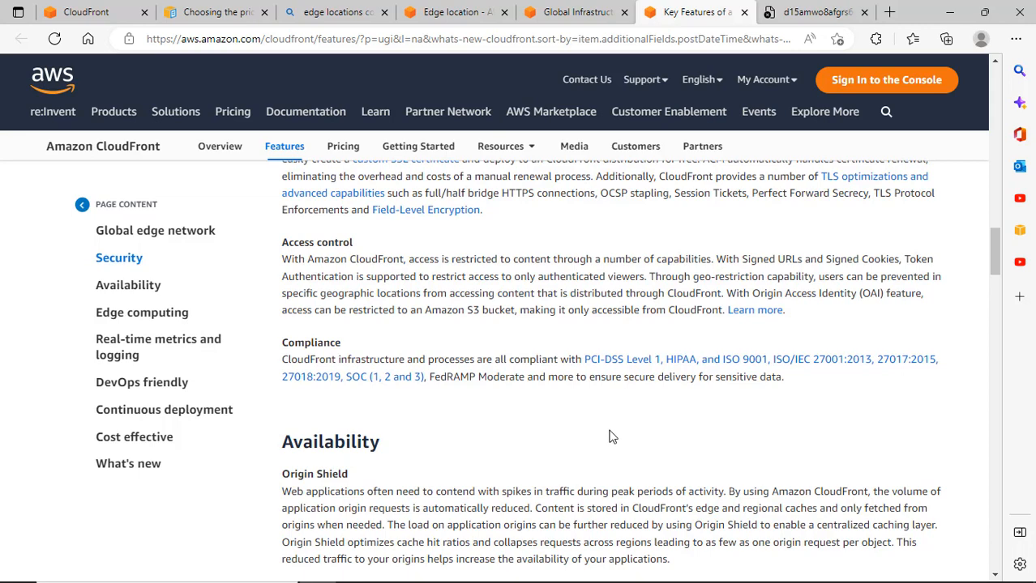
pyautogui.scroll(2, 612, 438)
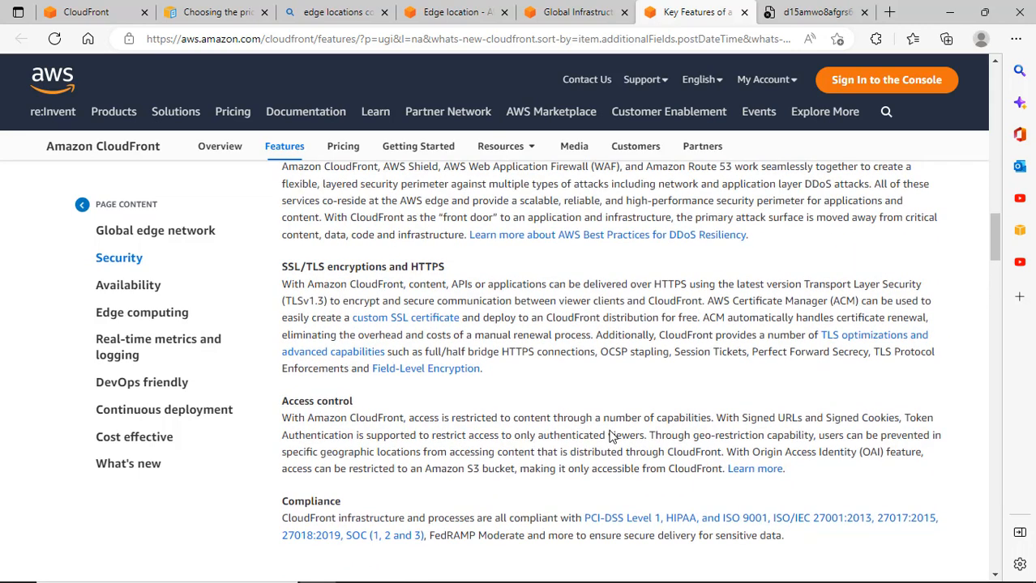
pyautogui.scroll(4, 612, 438)
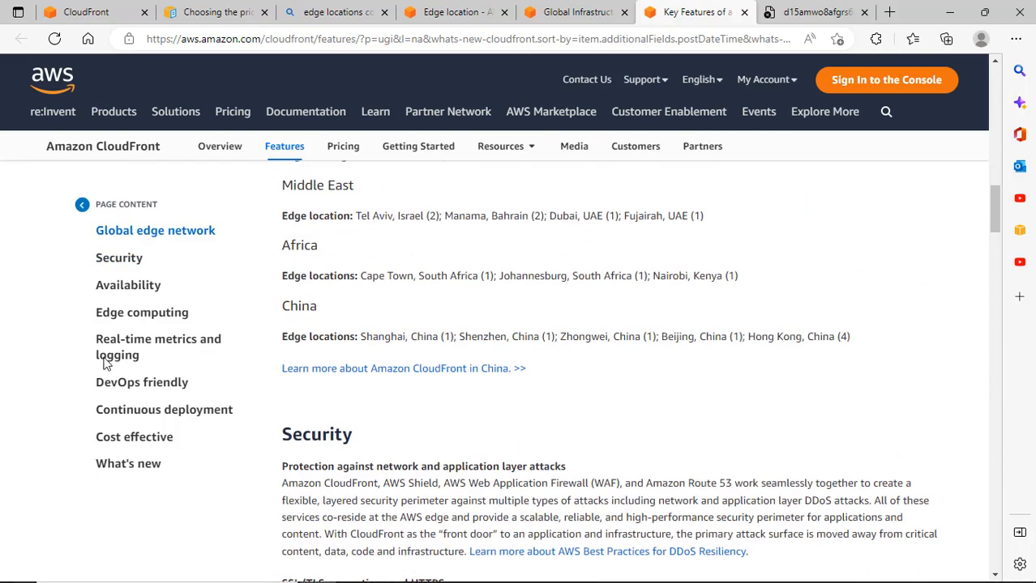
pyautogui.scroll(-1, 158, 316)
# Visit the Edge computing section, then return to the Global edge network map.
pyautogui.click(158, 314)
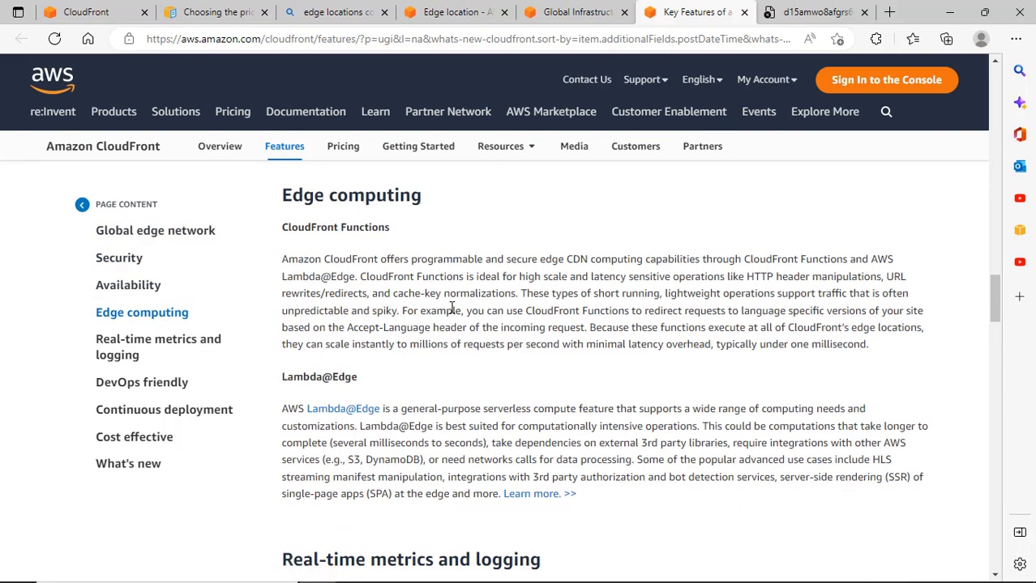
pyautogui.scroll(-1, 455, 320)
pyautogui.scroll(-5, 455, 320)
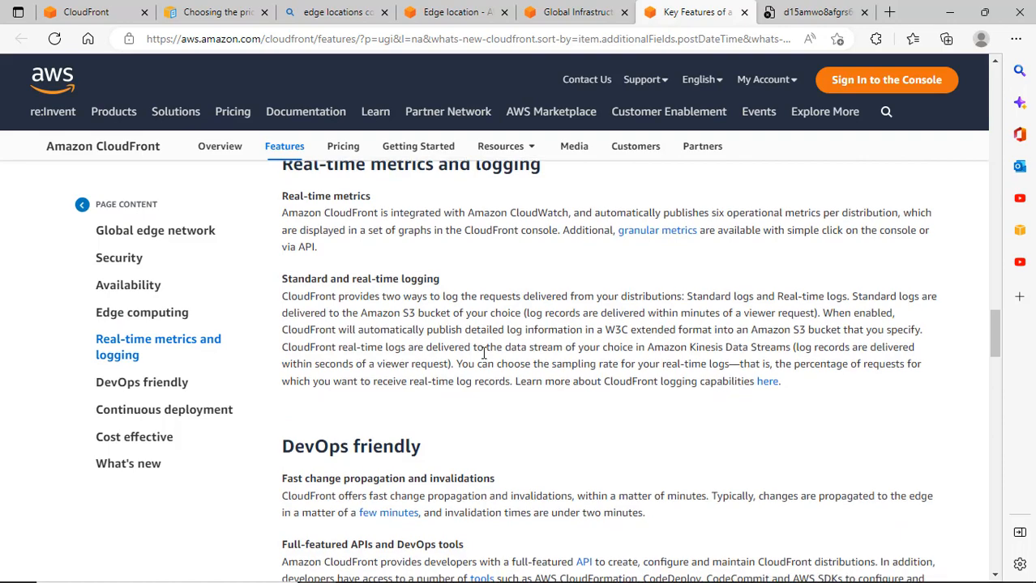
pyautogui.scroll(2, 484, 353)
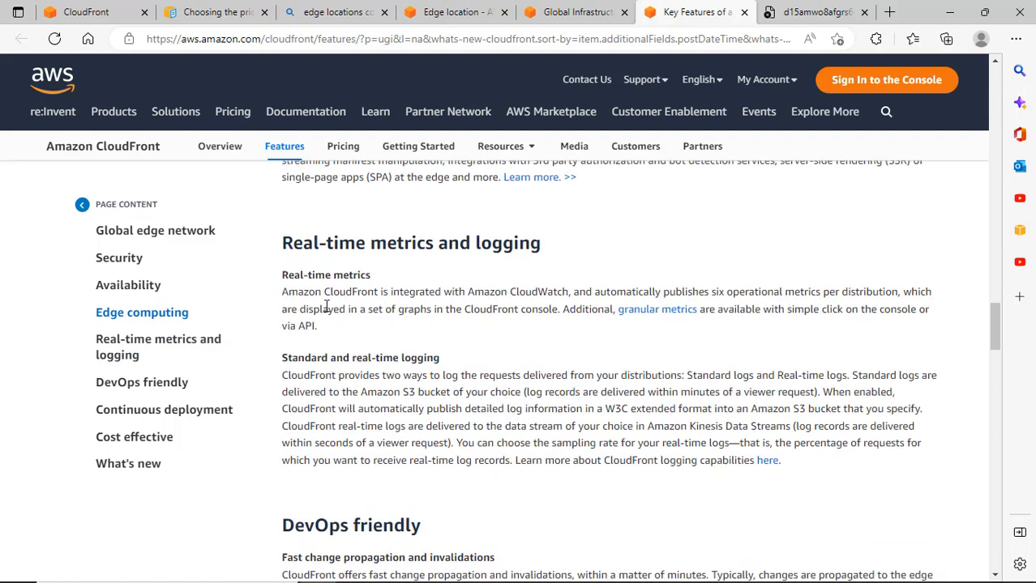
pyautogui.click(158, 233)
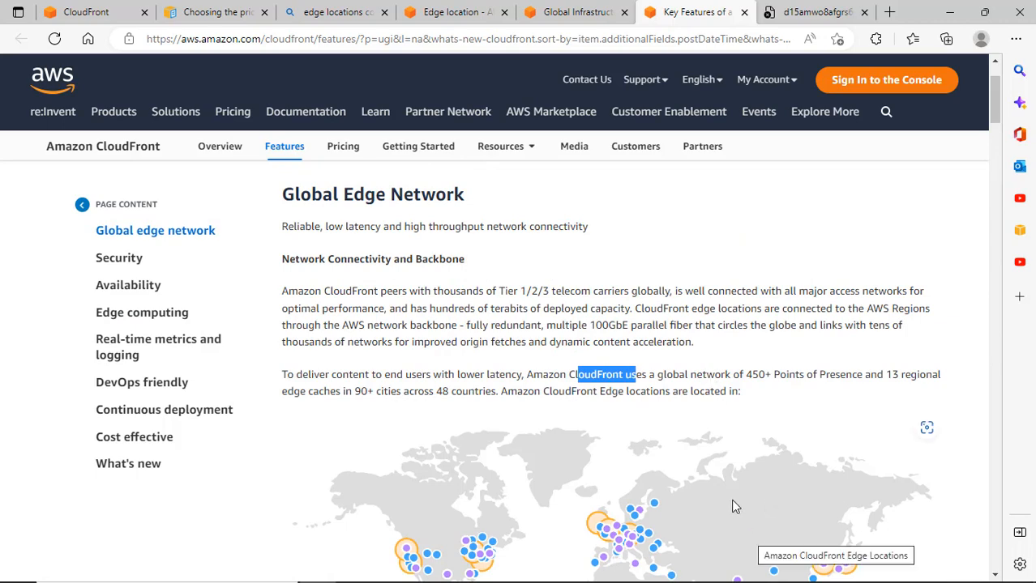
pyautogui.scroll(-3, 730, 486)
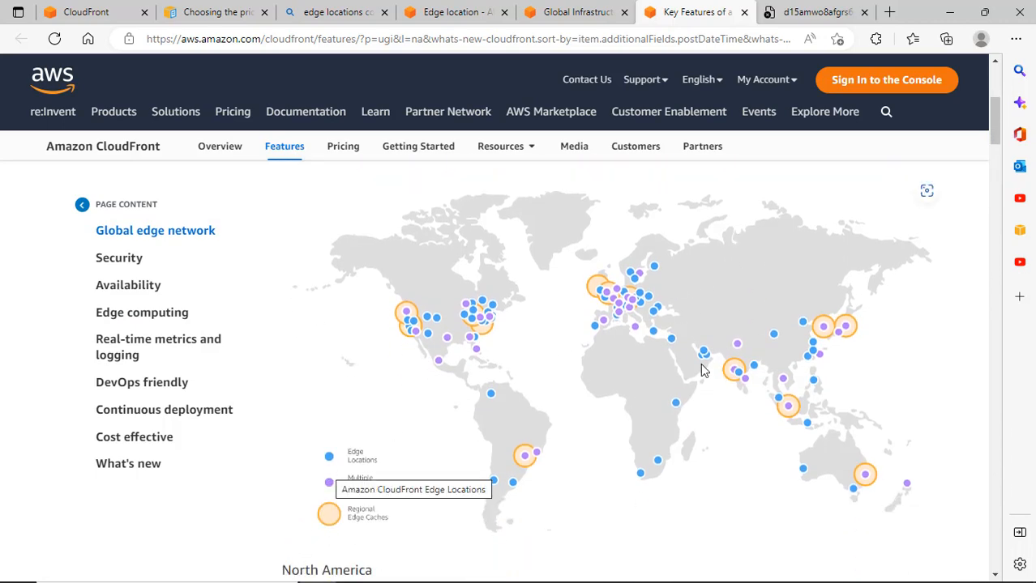
pyautogui.scroll(1, 423, 139)
pyautogui.scroll(3, 423, 139)
# Go back to Bing's 'edge locations count in aws' results, then read and close the Azure Lessons article.
pyautogui.click(584, 12)
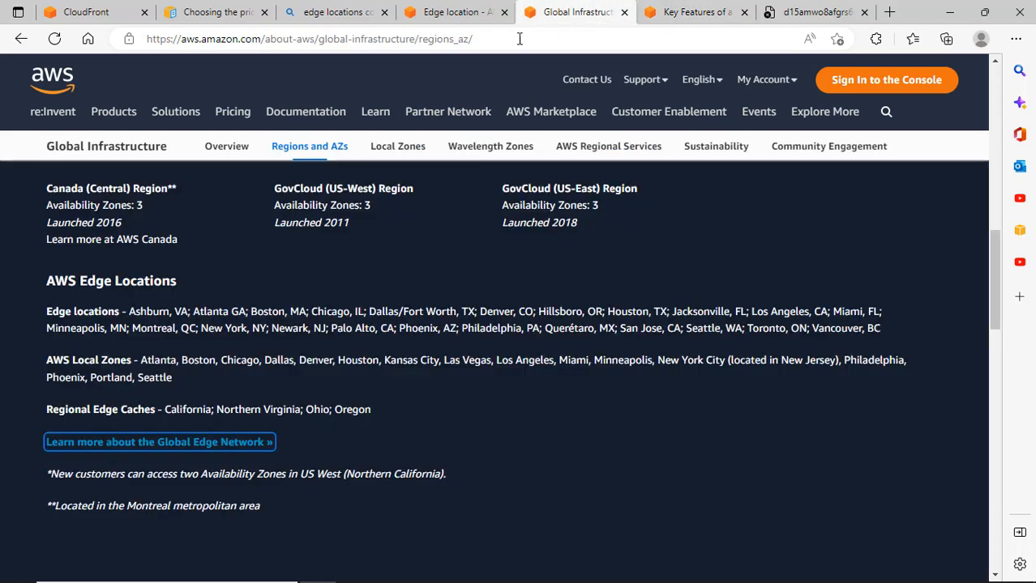
pyautogui.click(454, 12)
pyautogui.click(21, 39)
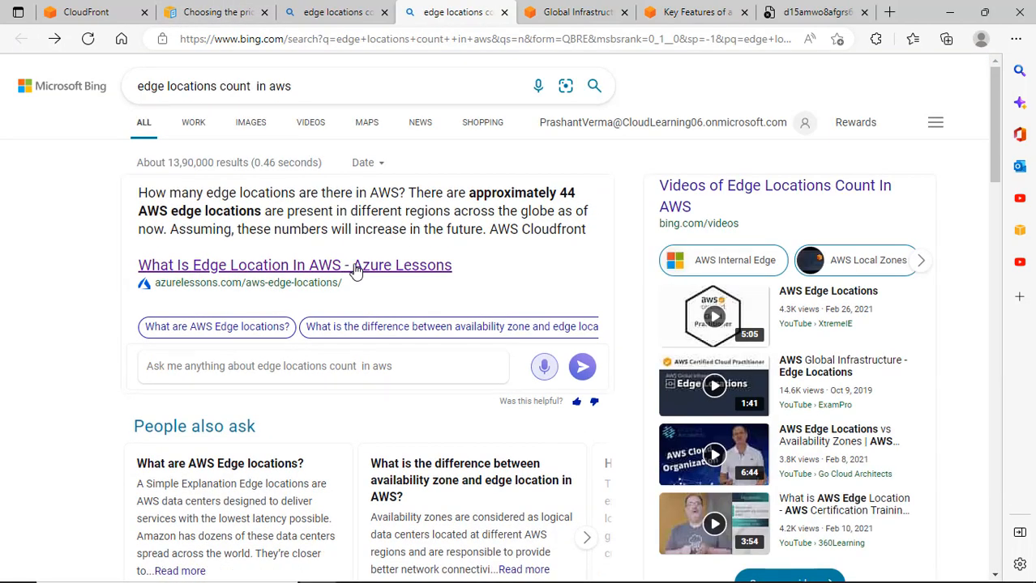
pyautogui.click(353, 267)
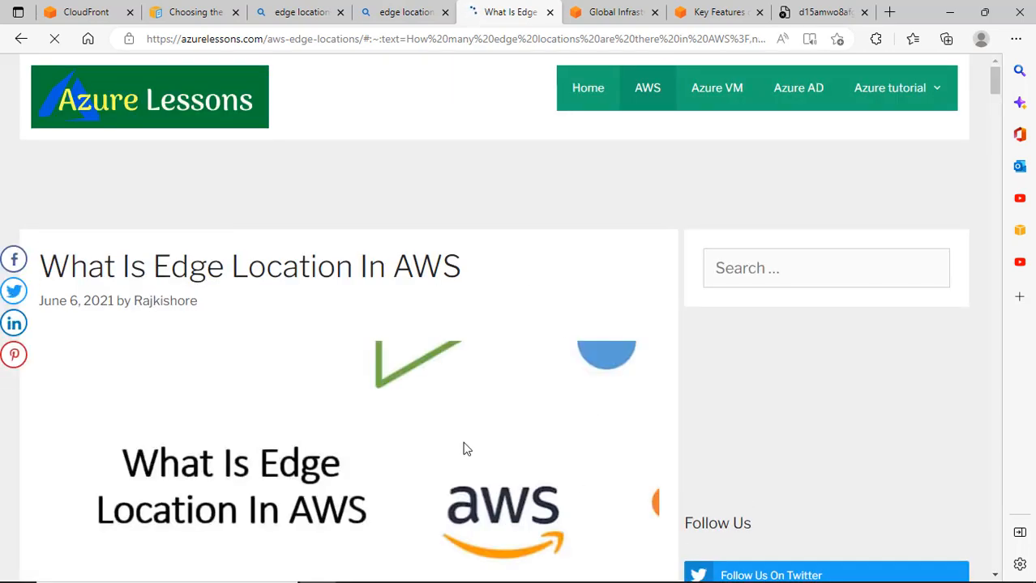
pyautogui.scroll(-3, 463, 437)
pyautogui.scroll(-10, 462, 428)
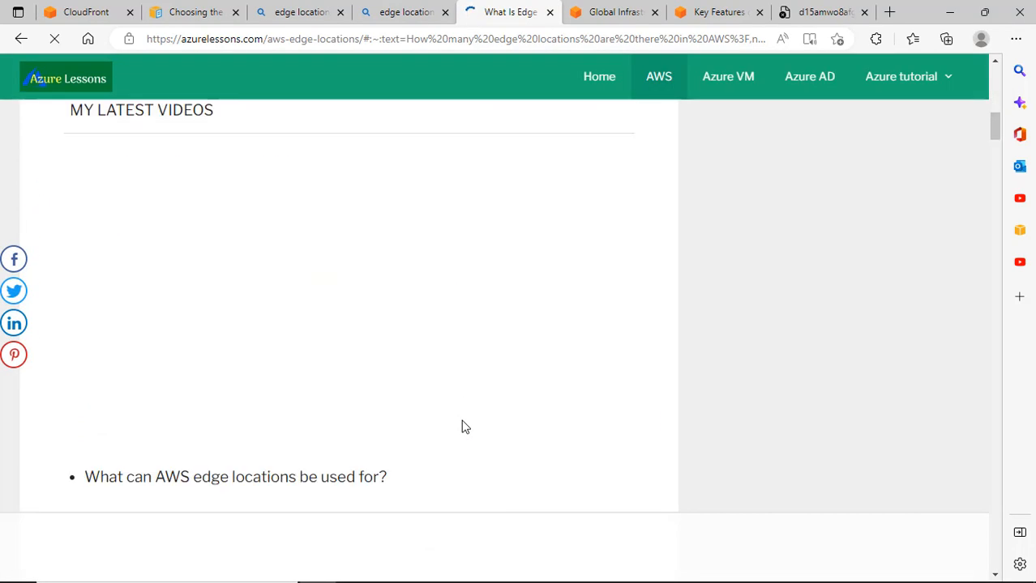
pyautogui.scroll(-6, 463, 428)
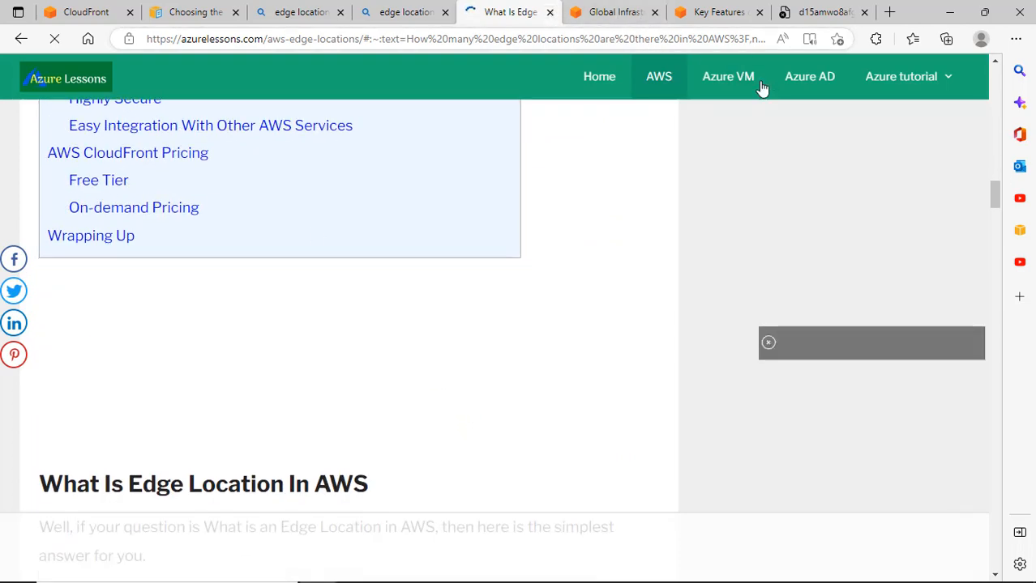
pyautogui.click(550, 11)
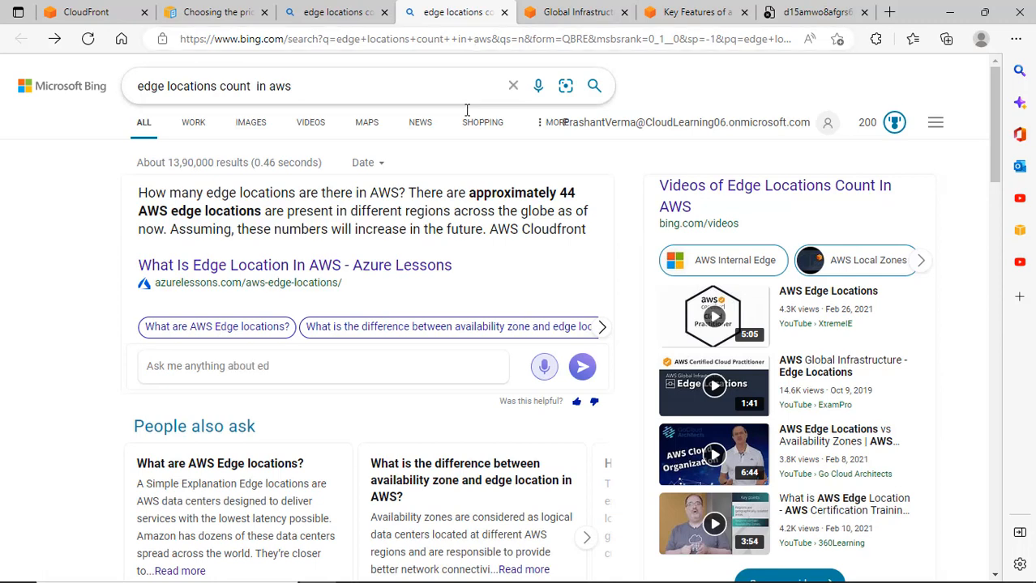
# Expand People also ask and scroll to the Quora snippet citing 177 Edge Locations.
pyautogui.scroll(-2, 463, 367)
pyautogui.scroll(-1, 462, 367)
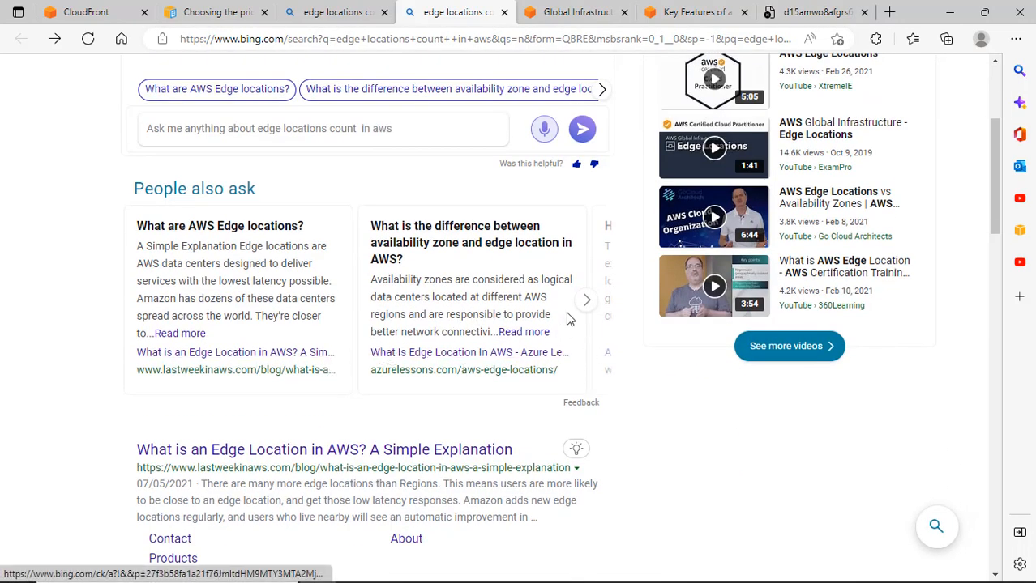
pyautogui.click(588, 301)
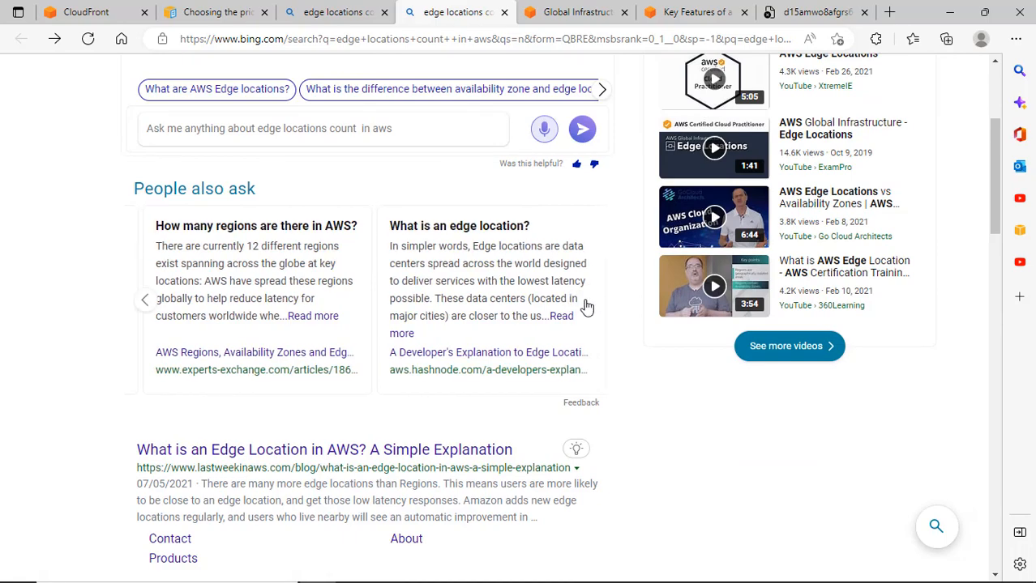
pyautogui.scroll(-7, 579, 301)
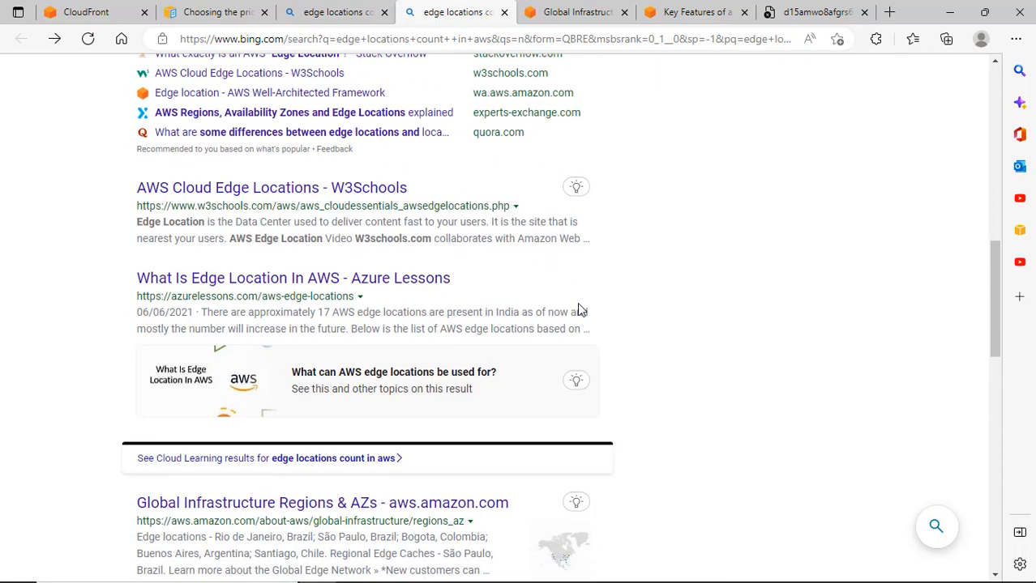
pyautogui.scroll(-4, 577, 312)
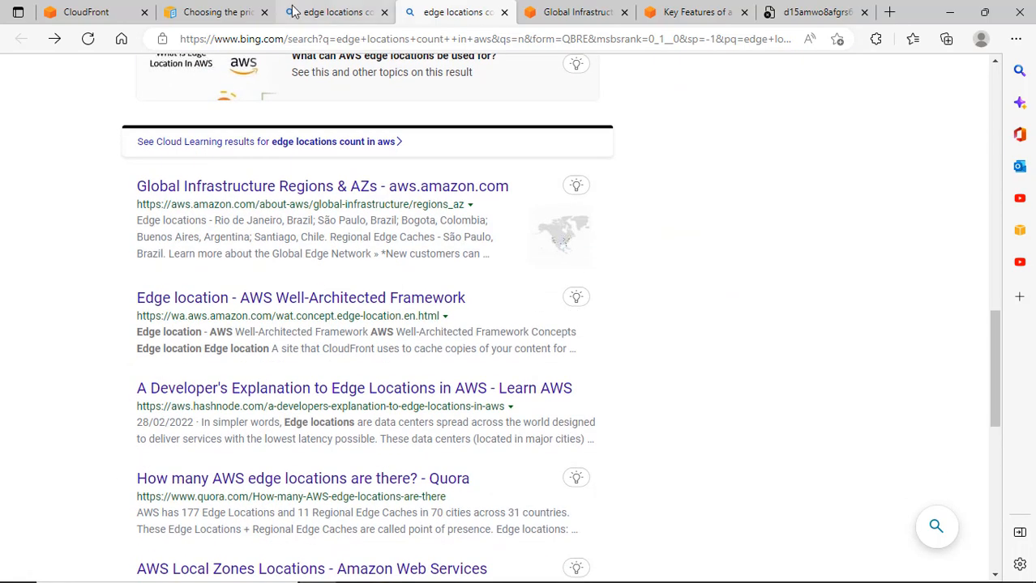
# Review the price class table in the CloudFront documentation.
pyautogui.click(243, 11)
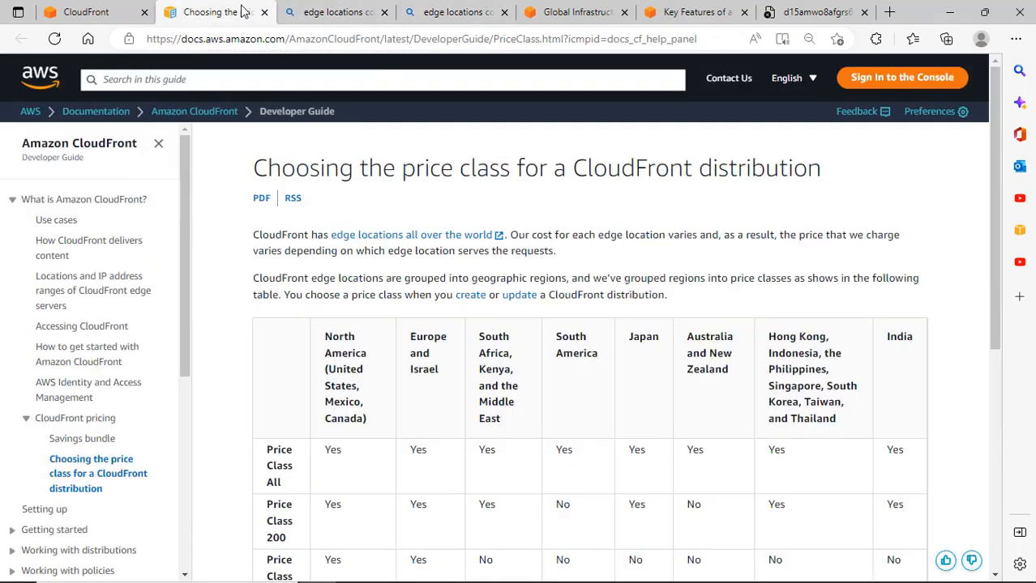
pyautogui.scroll(-3, 475, 220)
pyautogui.scroll(3, 477, 231)
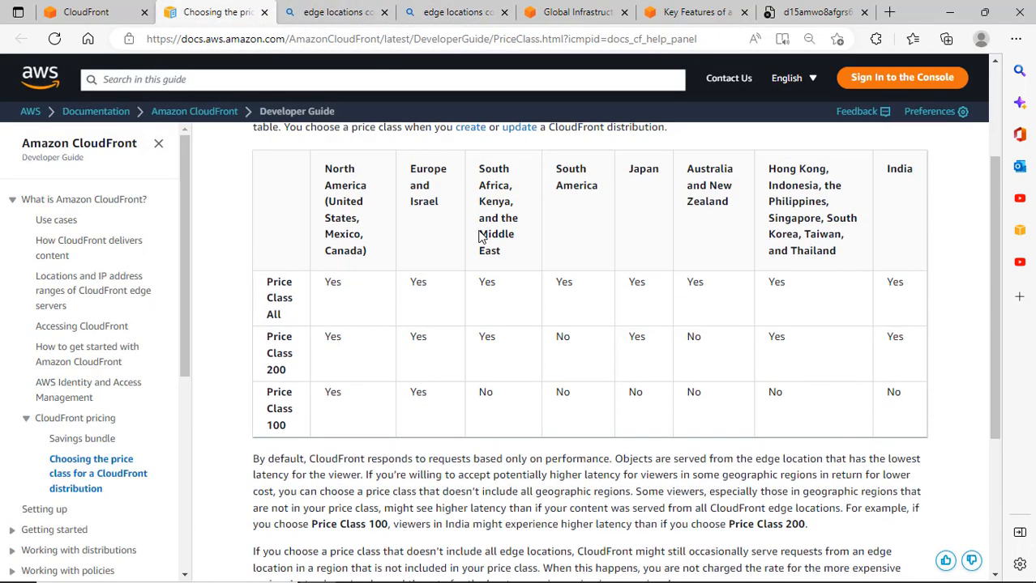
pyautogui.scroll(-3, 591, 308)
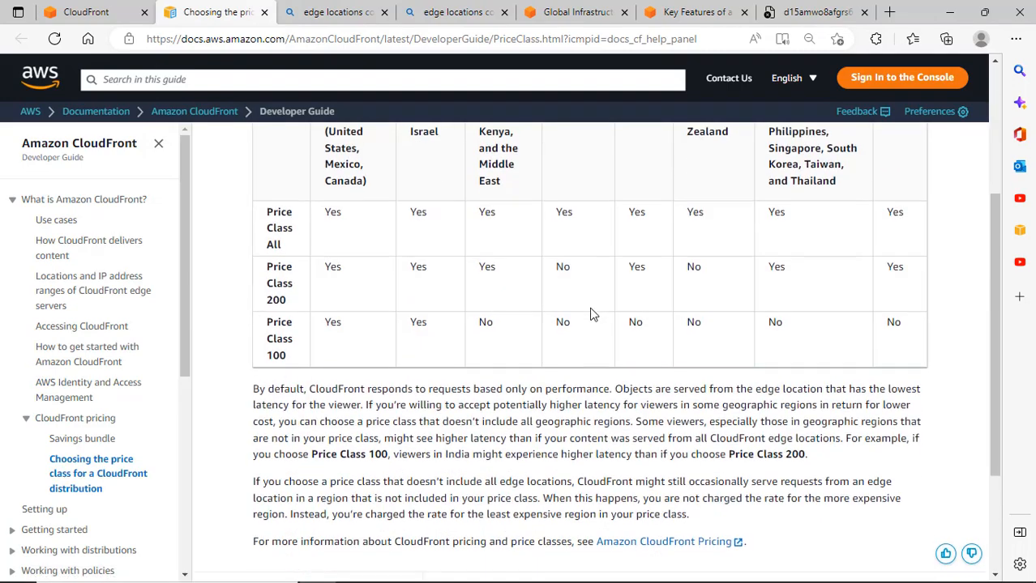
pyautogui.scroll(-2, 590, 312)
pyautogui.scroll(4, 590, 308)
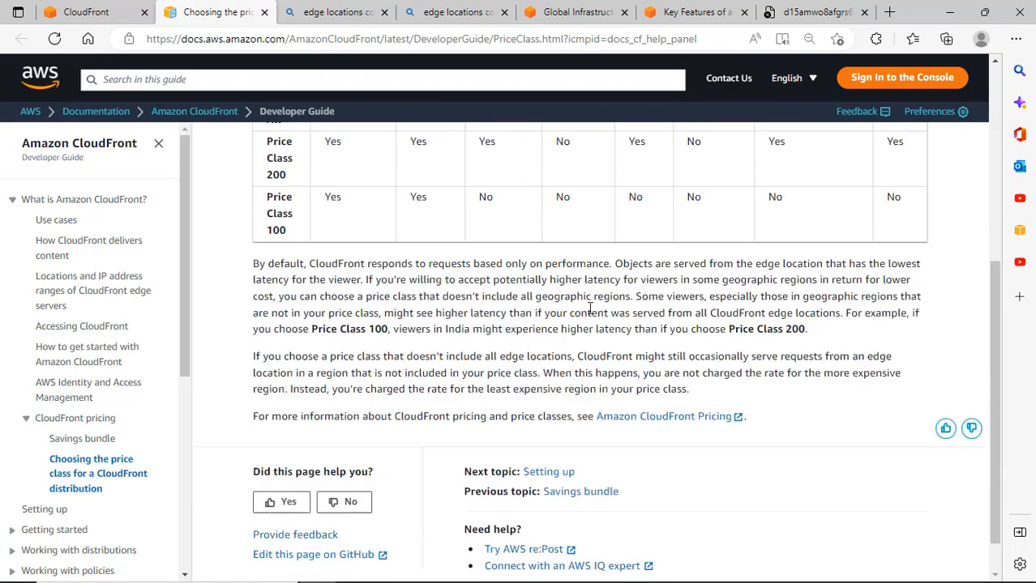
# Refresh the distributions list and retry d15amwo8afgrs6.cloudfront.net, which still gives a DNS error.
pyautogui.click(81, 12)
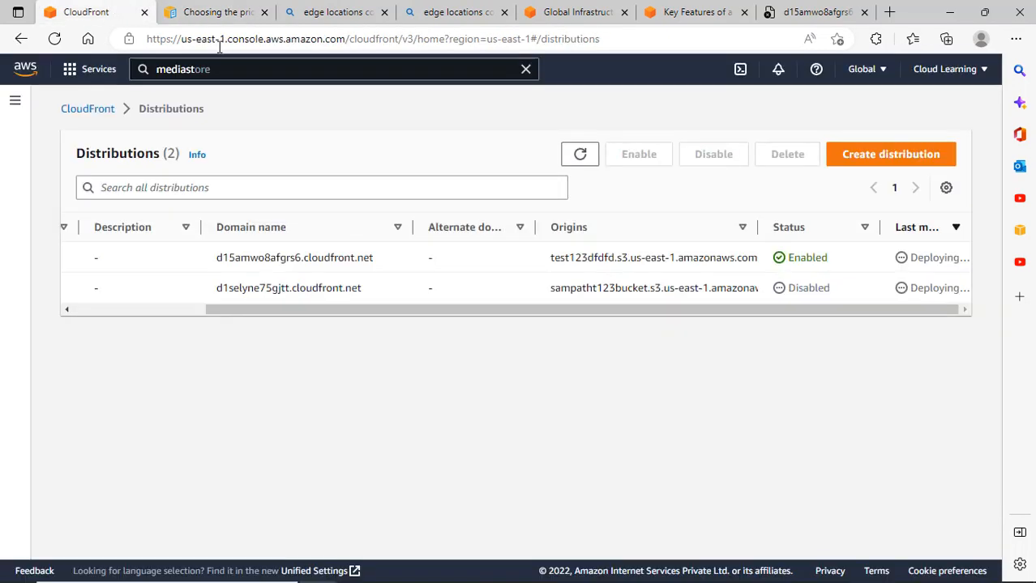
pyautogui.click(580, 154)
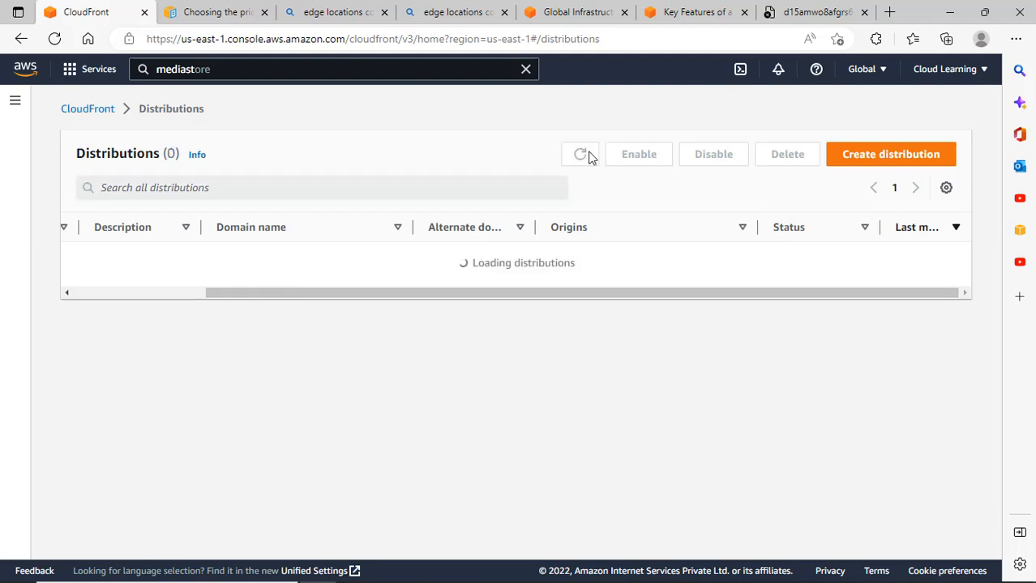
pyautogui.click(815, 12)
pyautogui.click(55, 40)
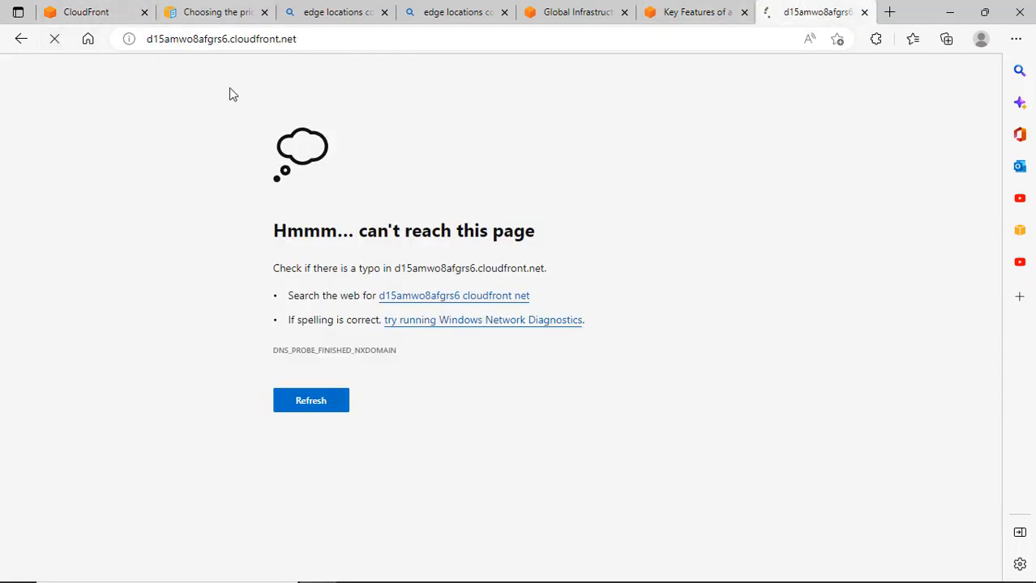
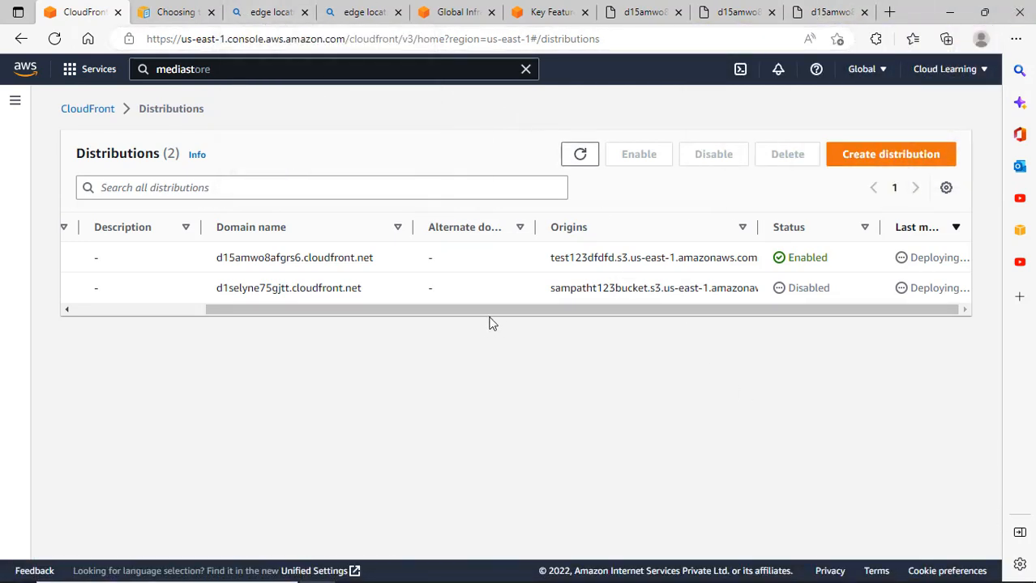
# Scroll the distributions table left so both distributions' IDs show beside their domain names and origins.
pyautogui.moveTo(490, 322); pyautogui.dragTo(322, 317)
pyautogui.moveTo(398, 311); pyautogui.dragTo(243, 313)
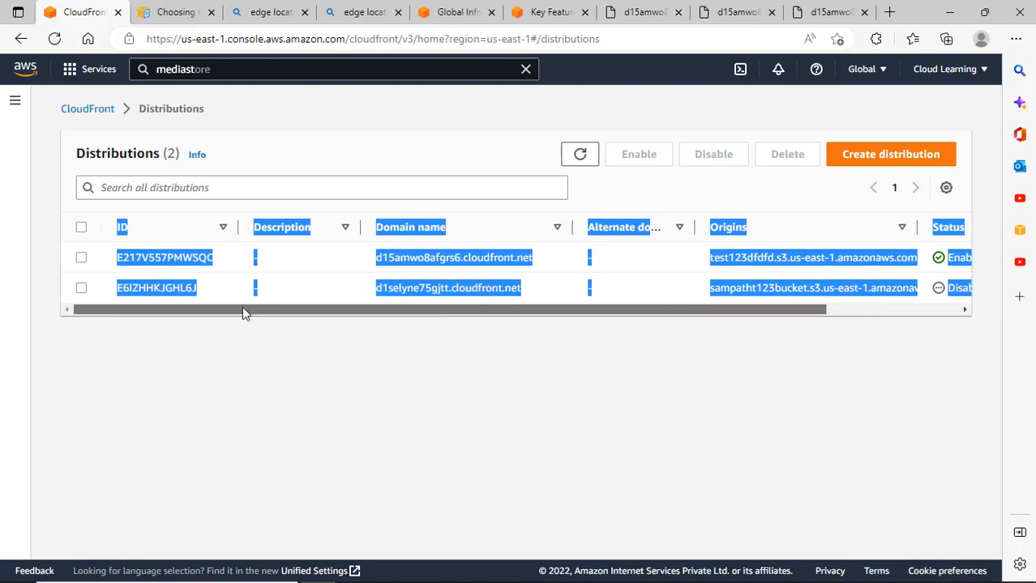
pyautogui.click(320, 356)
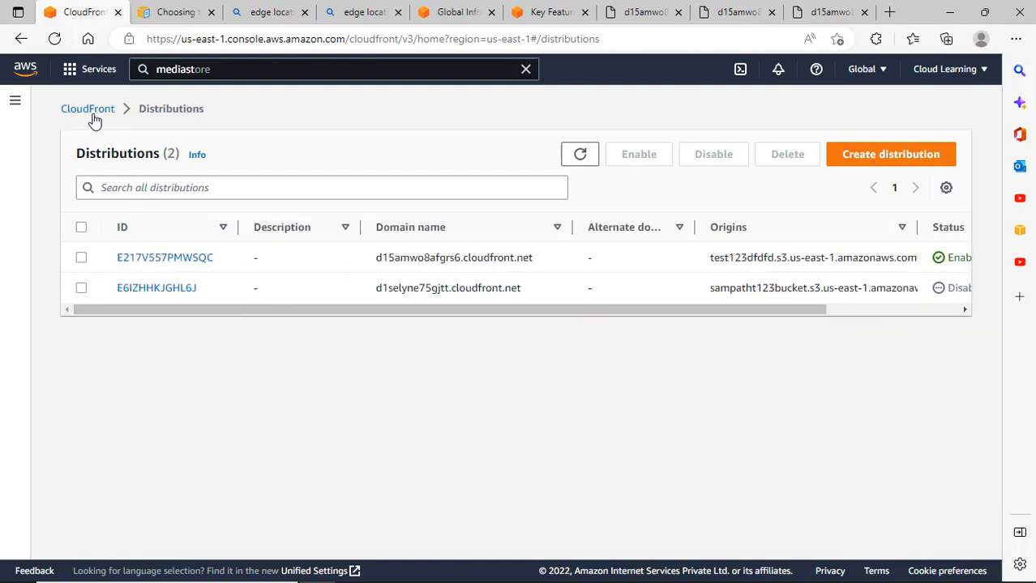
# Open distribution E217V557PMWSQC and review its general settings and its single S3 origin.
pyautogui.click(197, 259)
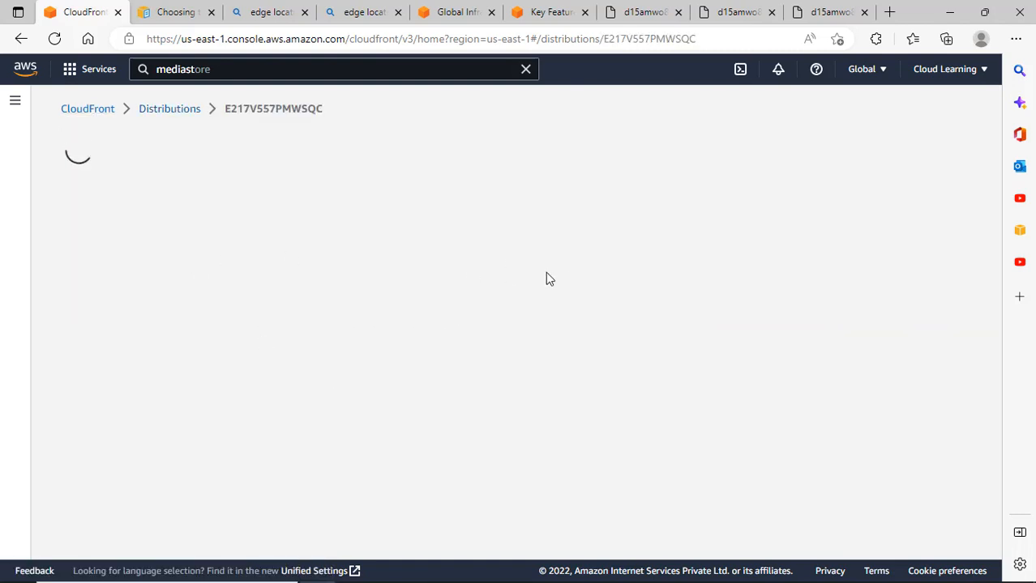
pyautogui.scroll(-3, 601, 354)
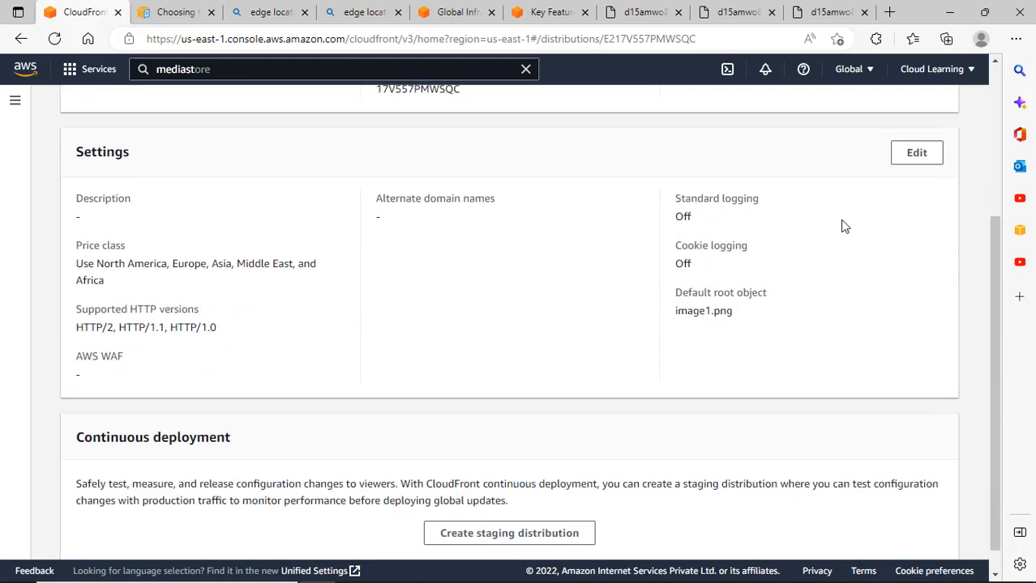
pyautogui.scroll(-1, 884, 231)
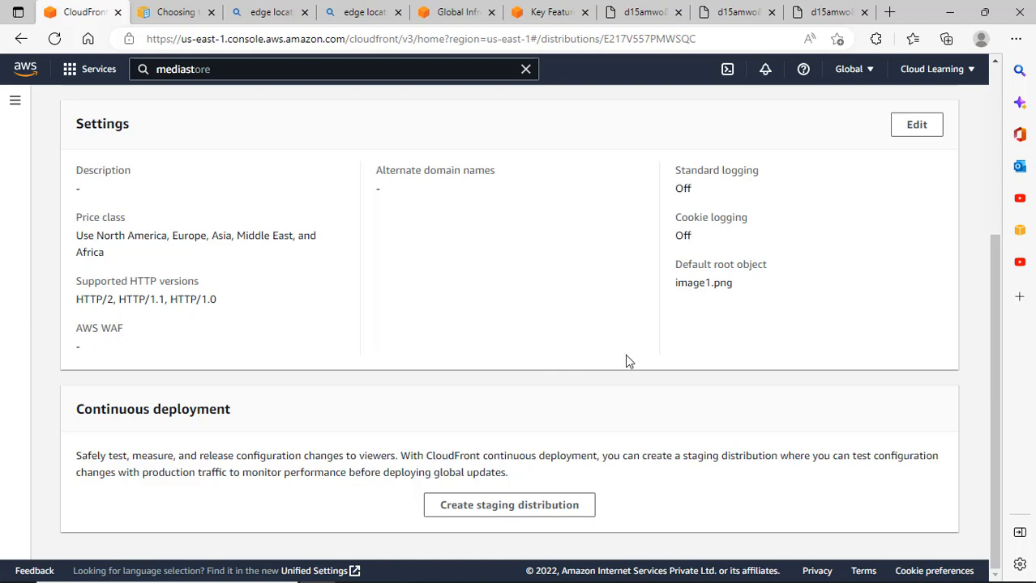
pyautogui.scroll(3, 650, 357)
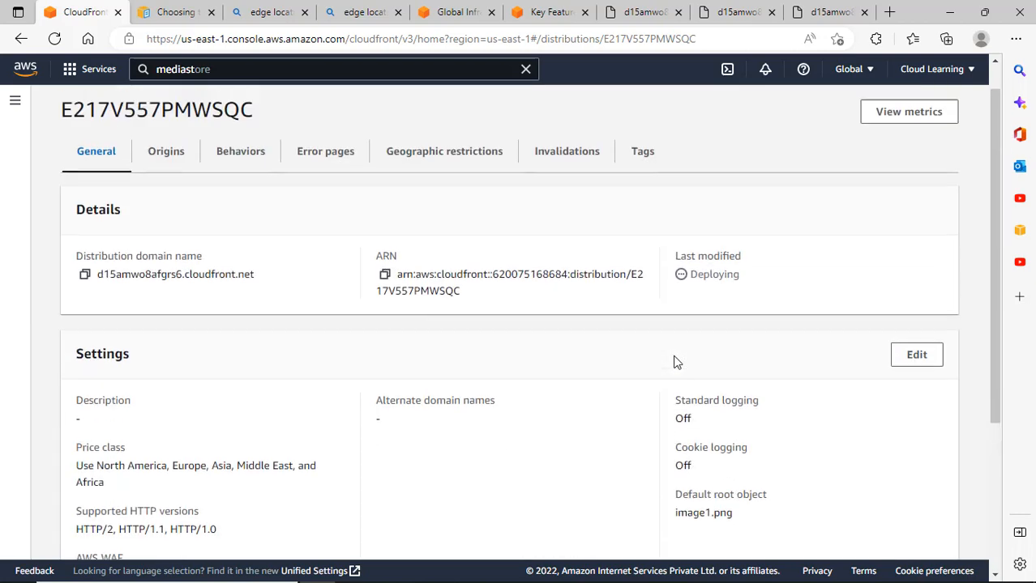
pyautogui.click(172, 188)
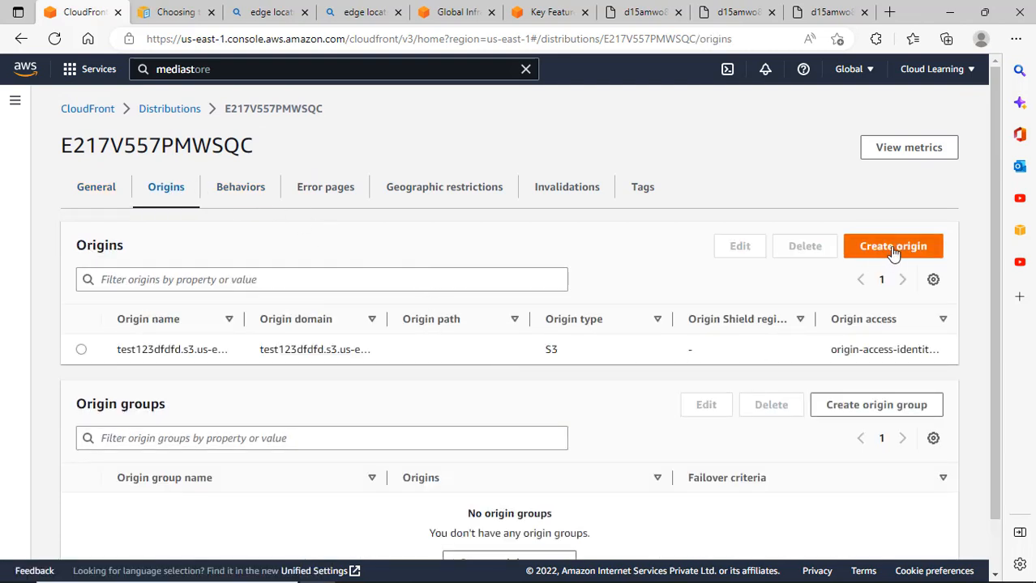
pyautogui.scroll(-1, 879, 374)
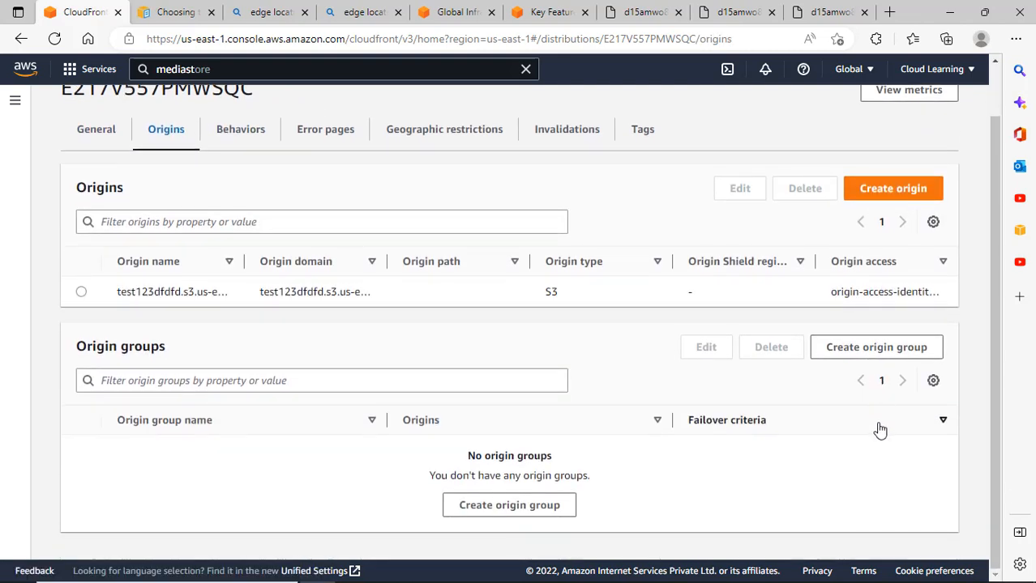
pyautogui.scroll(1, 878, 428)
# Start a new cache behavior and cancel it, then view the empty error pages list.
pyautogui.click(254, 193)
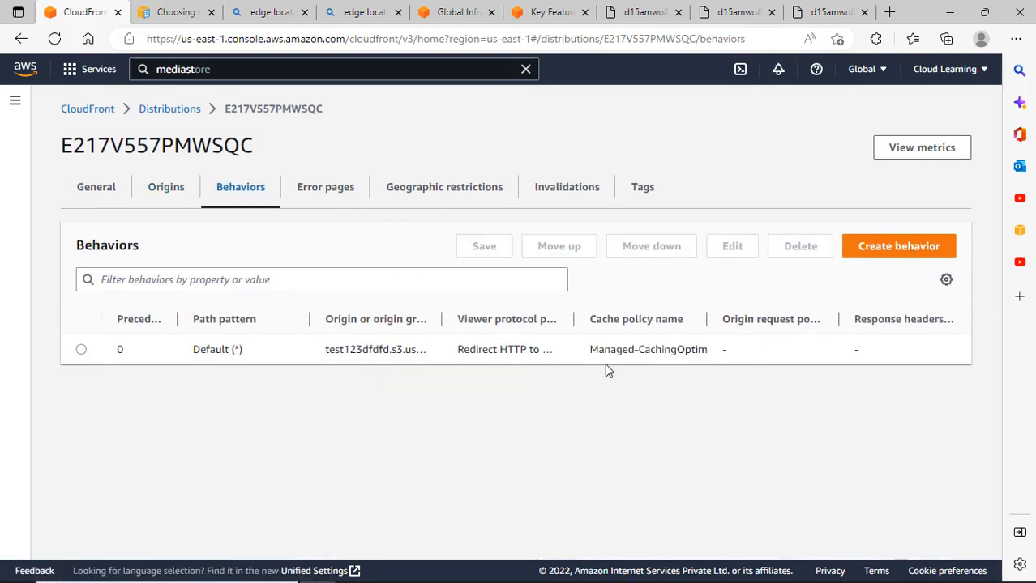
pyautogui.click(878, 253)
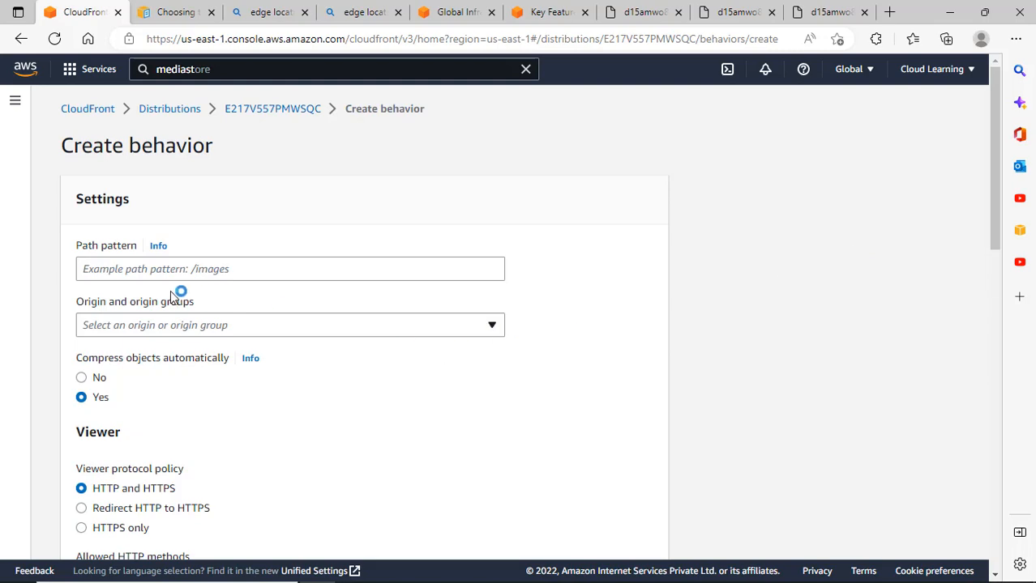
pyautogui.scroll(-6, 326, 336)
pyautogui.scroll(-5, 327, 336)
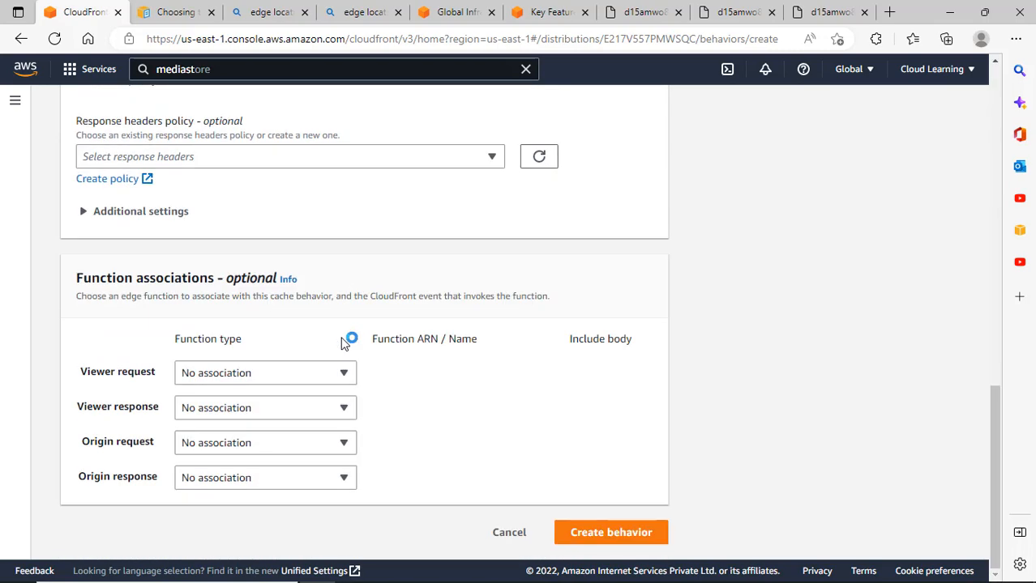
pyautogui.click(503, 535)
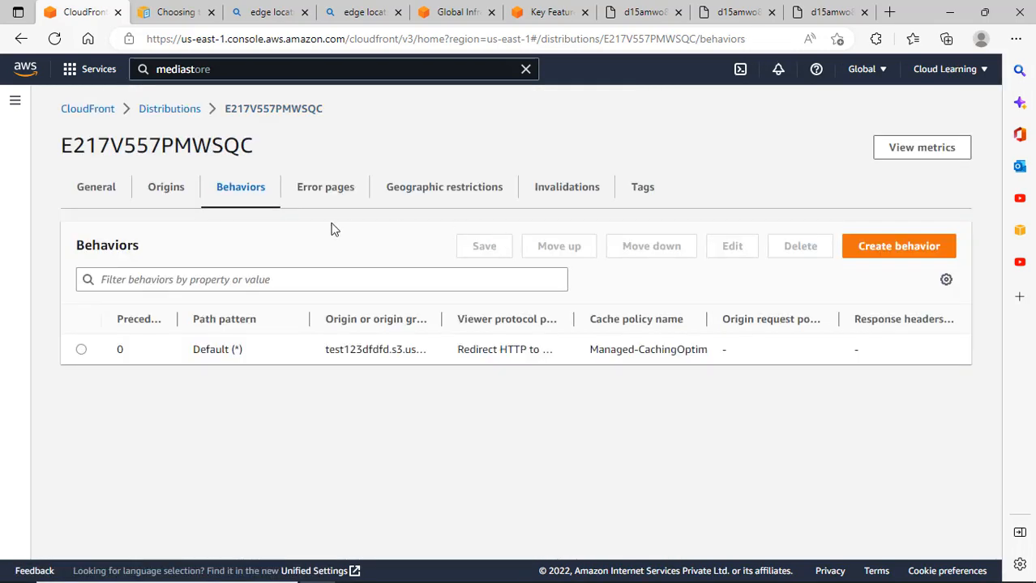
pyautogui.click(314, 199)
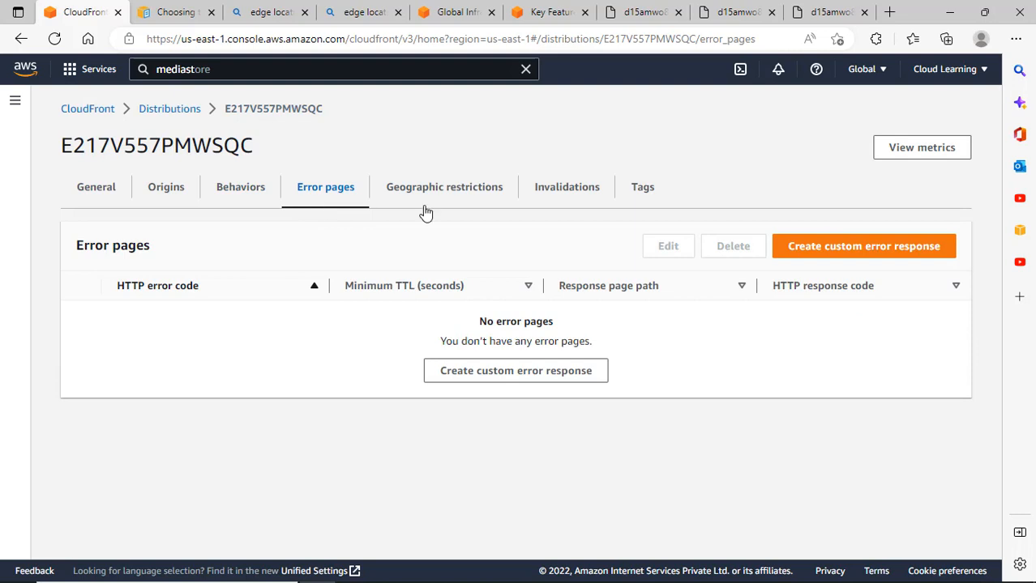
# Start a custom error response, browse the HTTP error codes, and set Customize error response to Yes.
pyautogui.click(540, 380)
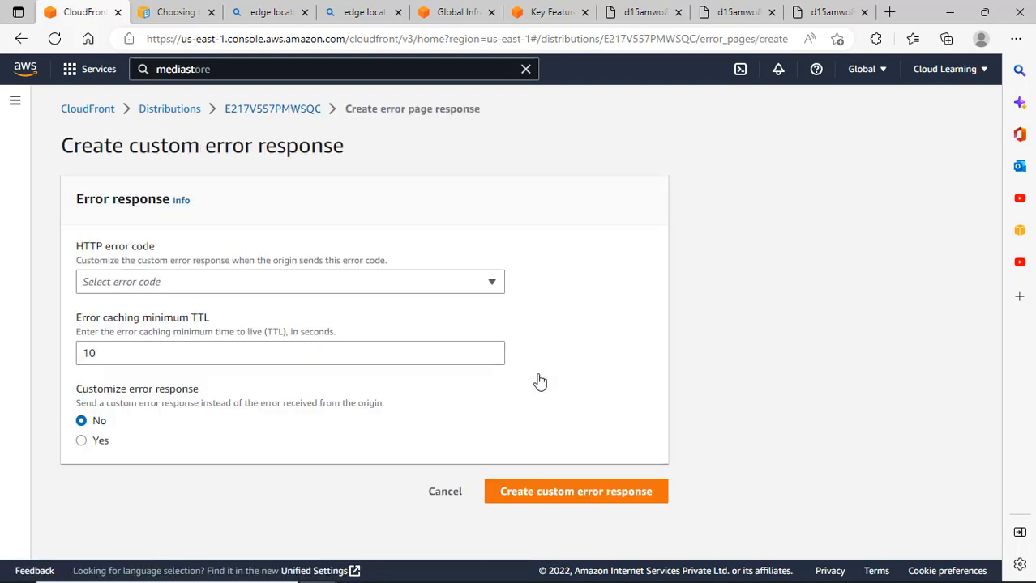
pyautogui.click(247, 276)
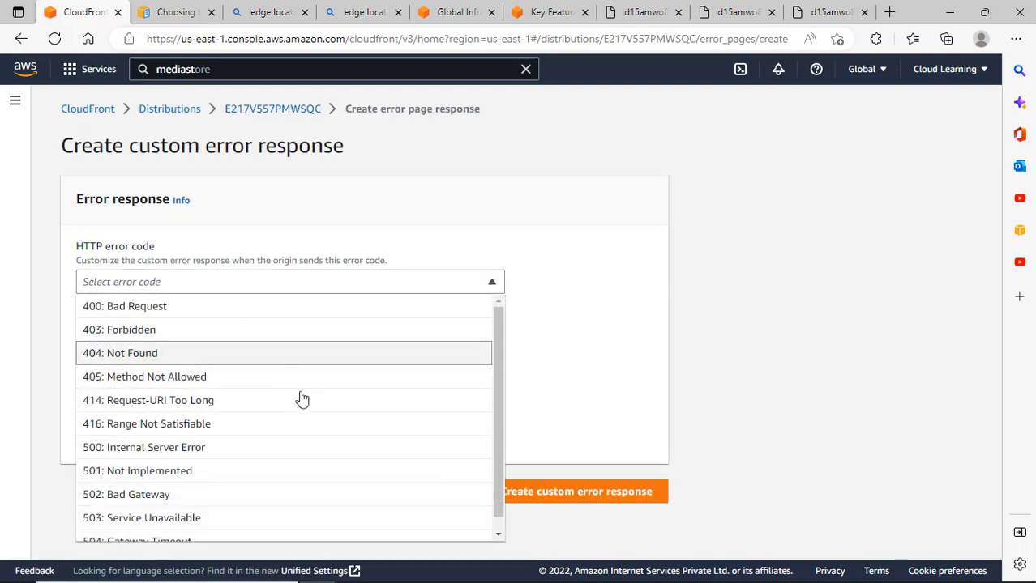
pyautogui.scroll(-1, 288, 401)
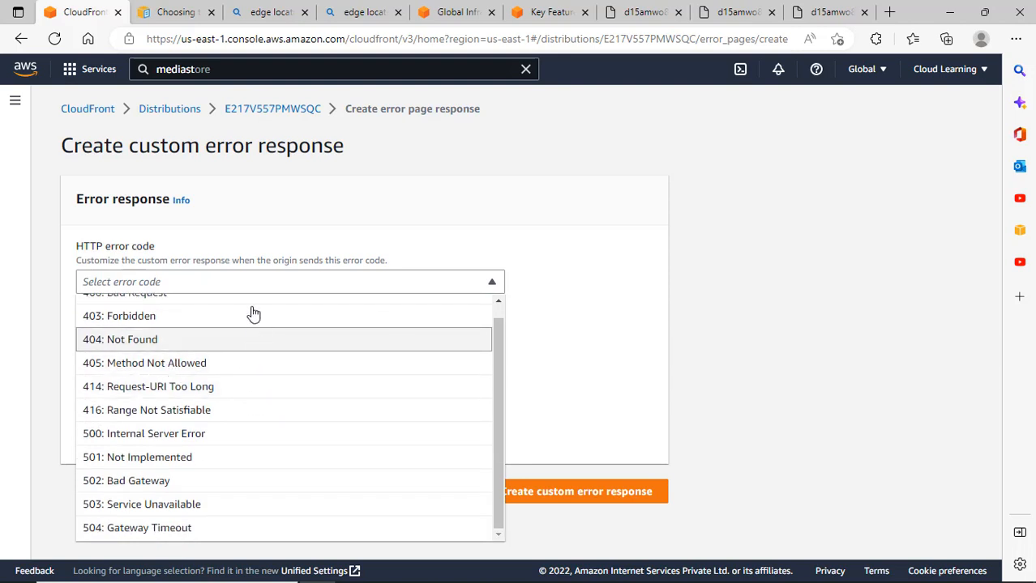
pyautogui.click(306, 235)
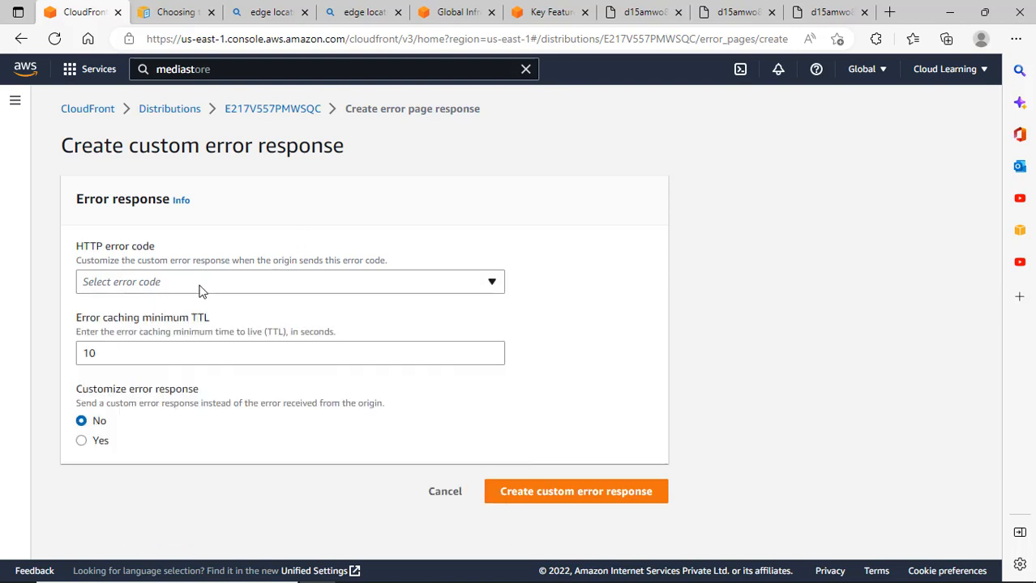
pyautogui.click(92, 445)
pyautogui.scroll(-2, 308, 454)
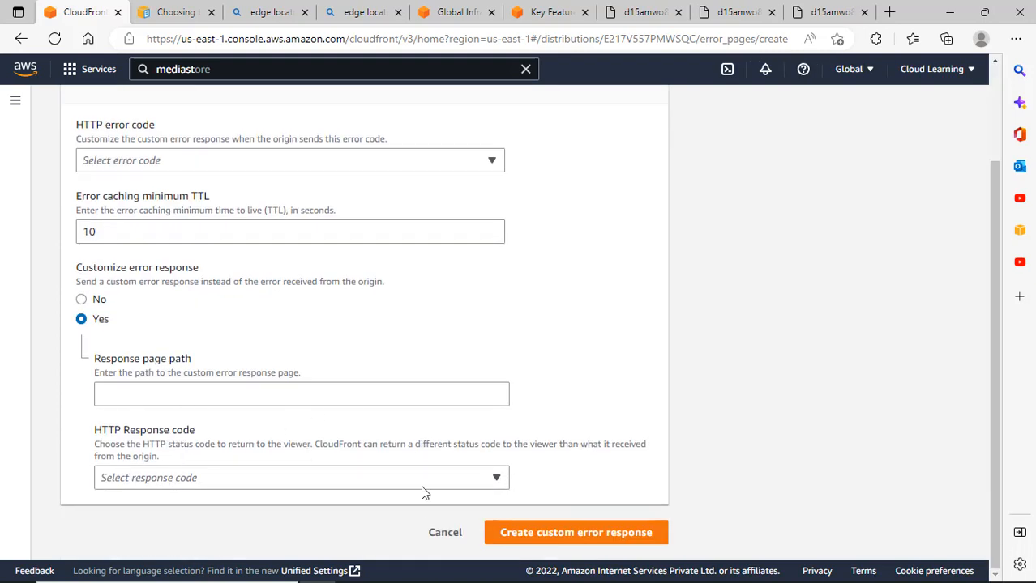
pyautogui.scroll(2, 324, 360)
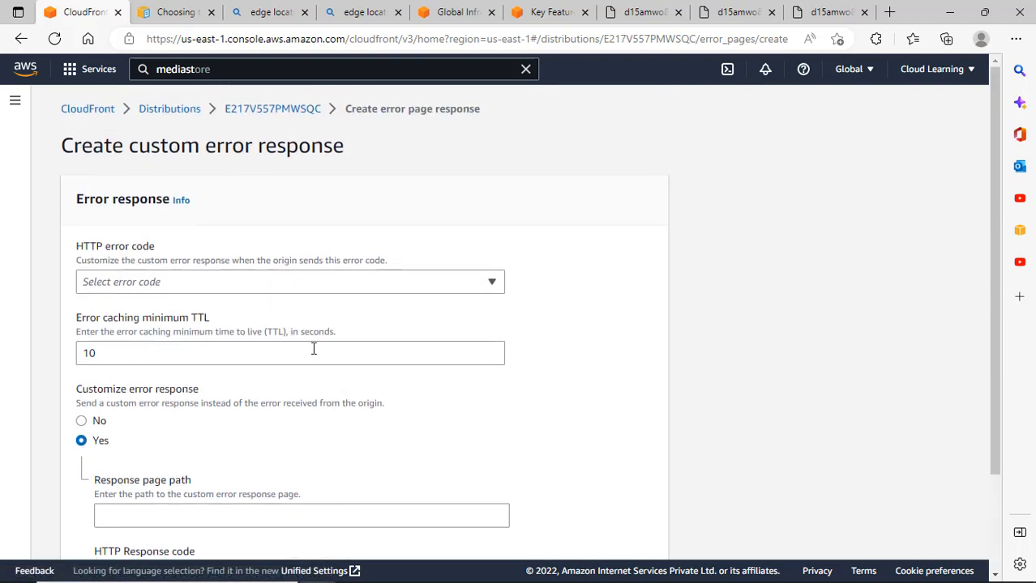
# Recheck the HTTP error code list unchanged and return to E217V557PMWSQC's general details.
pyautogui.click(321, 282)
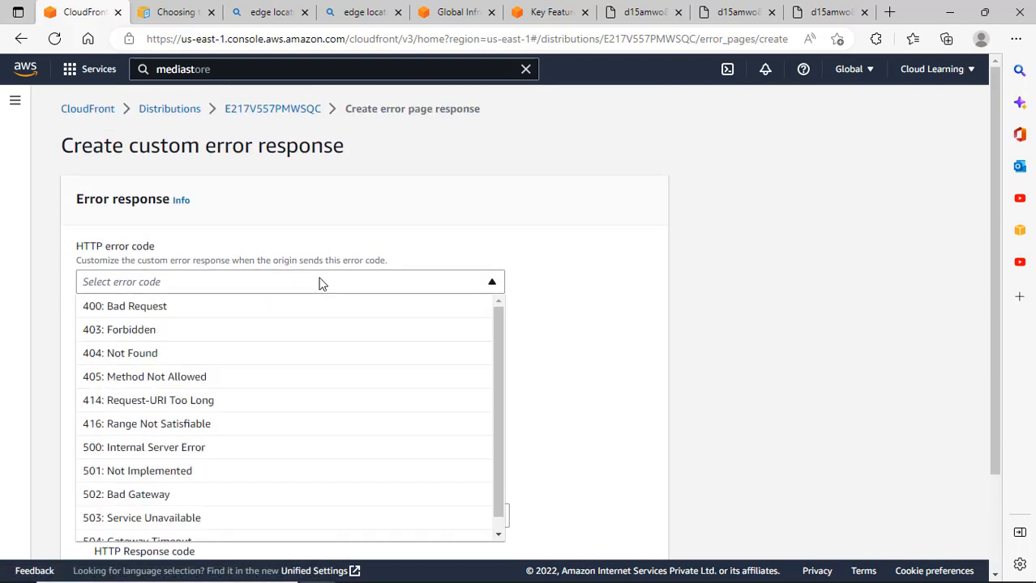
pyautogui.scroll(-1, 267, 438)
pyautogui.scroll(1, 280, 423)
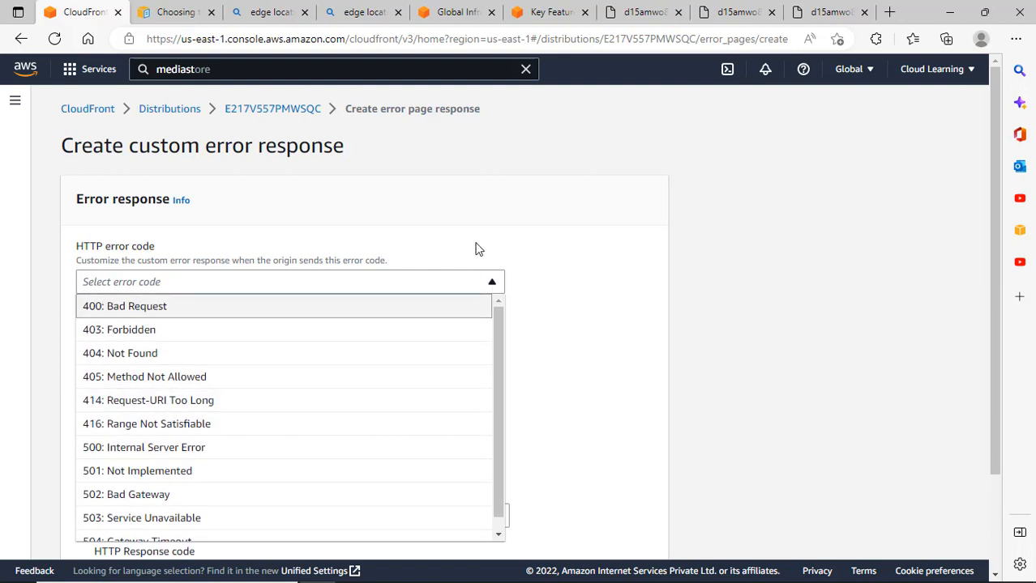
pyautogui.click(515, 222)
pyautogui.click(293, 115)
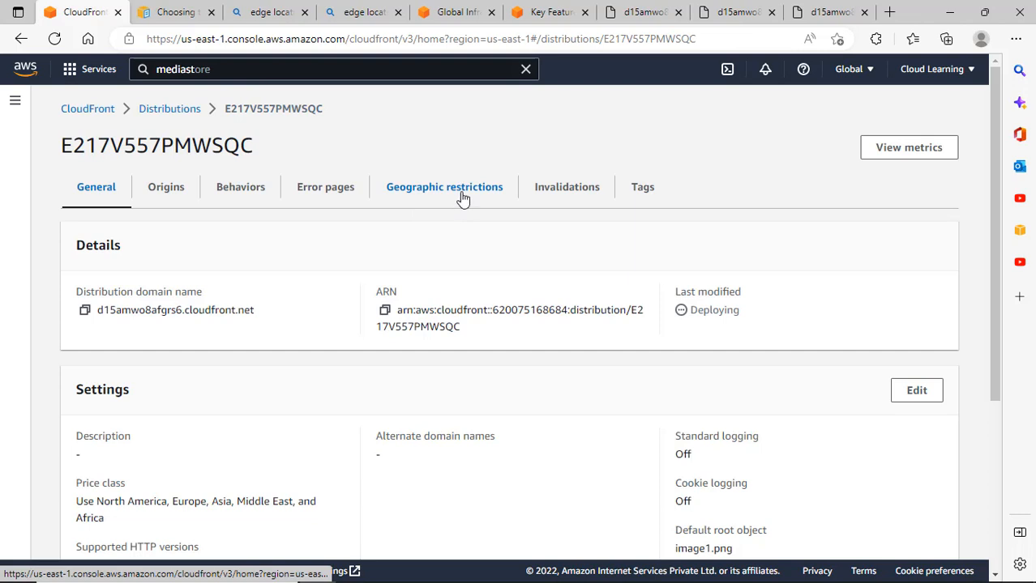
# Try allow-list and block-list geographic restrictions, browse the countries, then cancel, keeping type None.
pyautogui.click(462, 198)
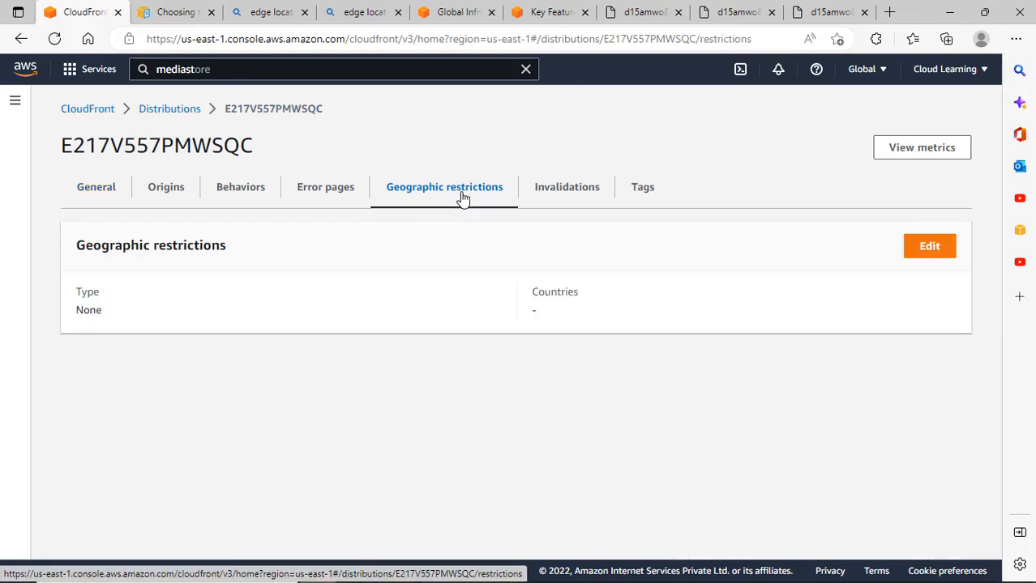
pyautogui.click(943, 250)
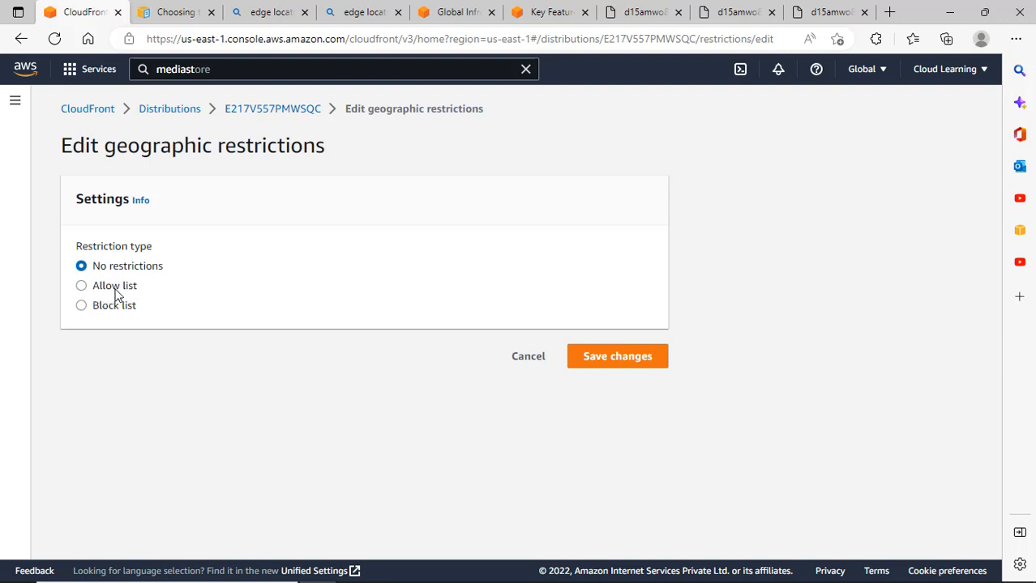
pyautogui.click(115, 286)
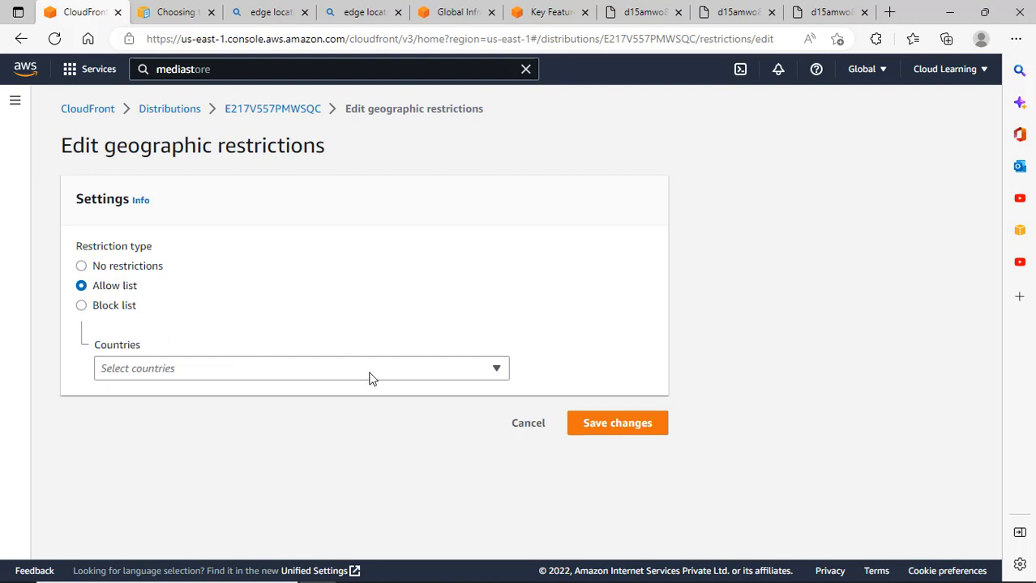
pyautogui.click(441, 374)
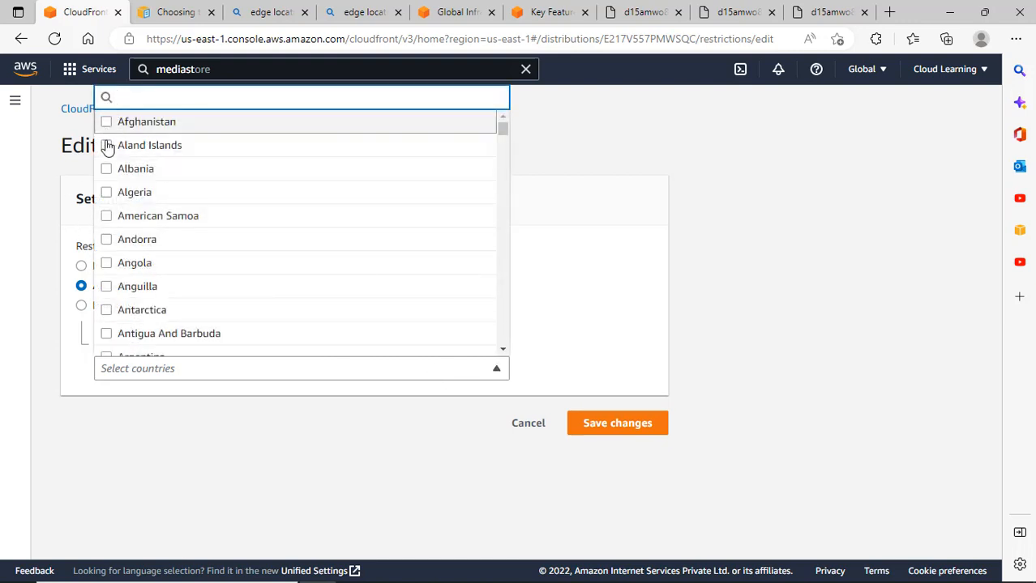
pyautogui.click(580, 308)
pyautogui.click(123, 306)
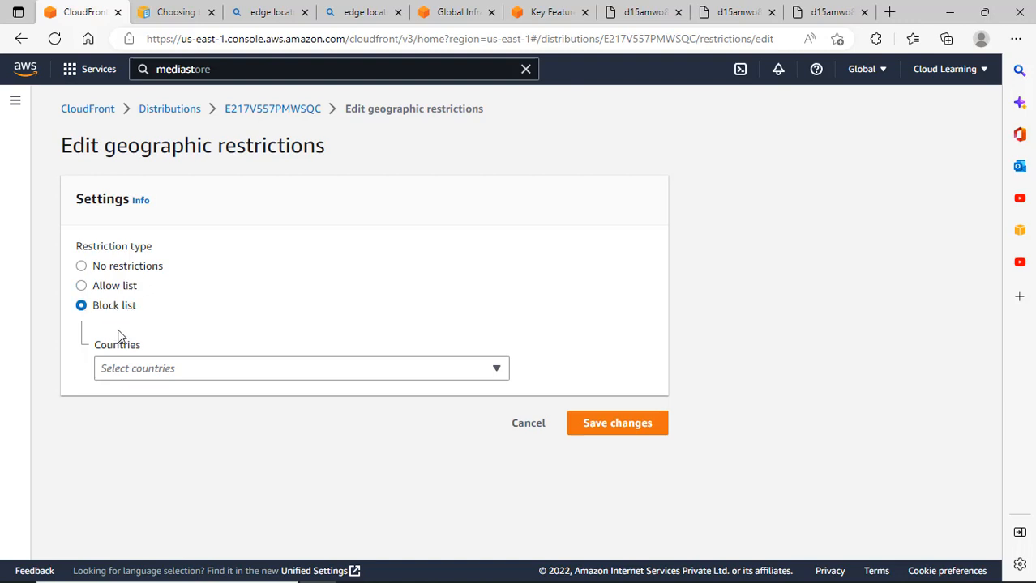
pyautogui.click(272, 372)
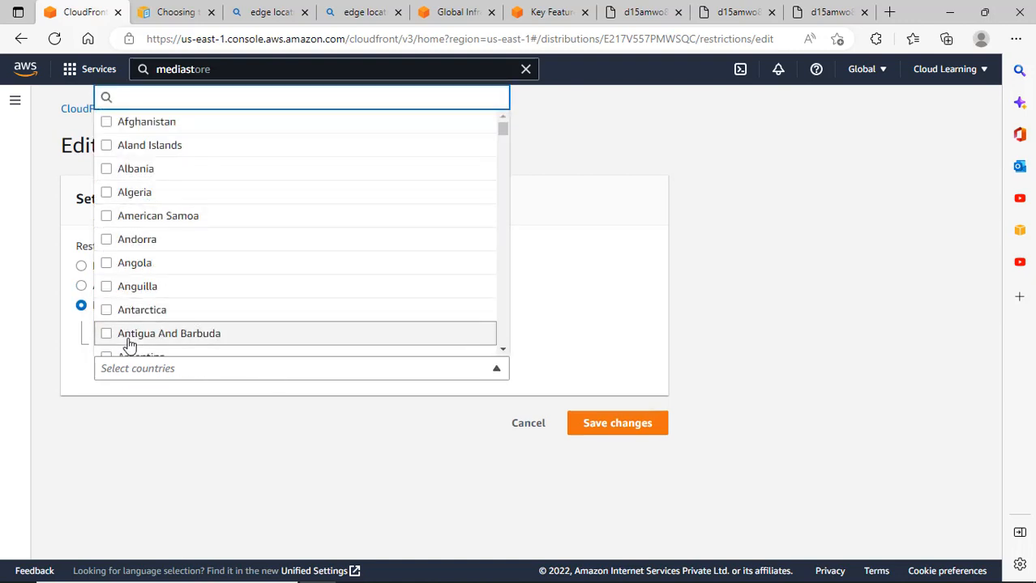
pyautogui.scroll(-2, 328, 241)
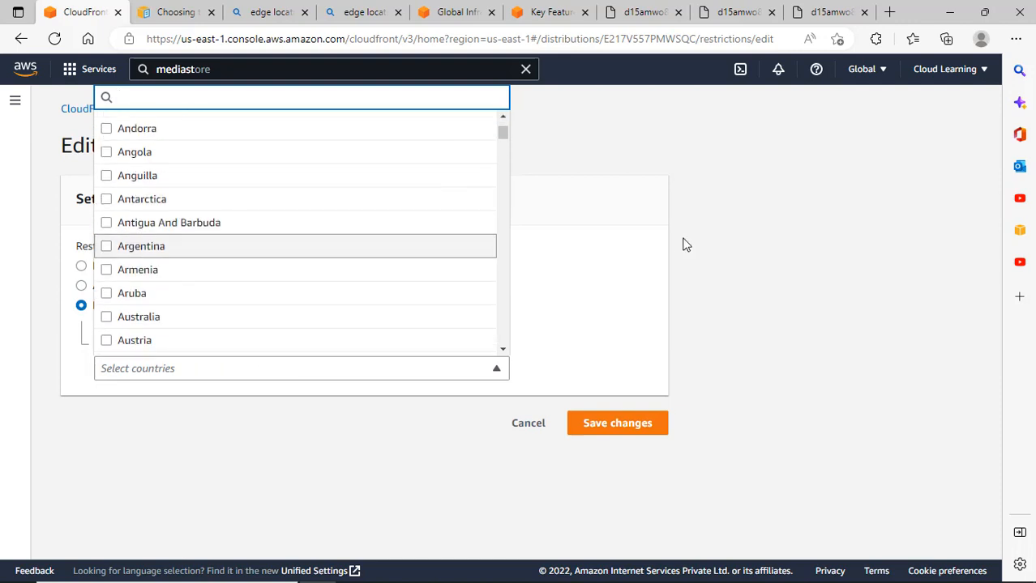
pyautogui.click(698, 243)
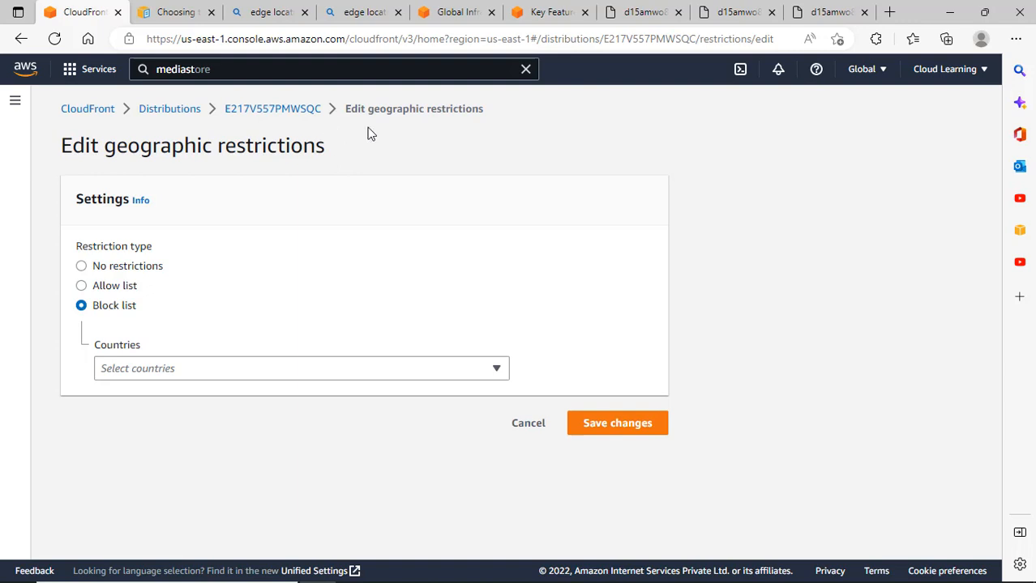
pyautogui.click(525, 428)
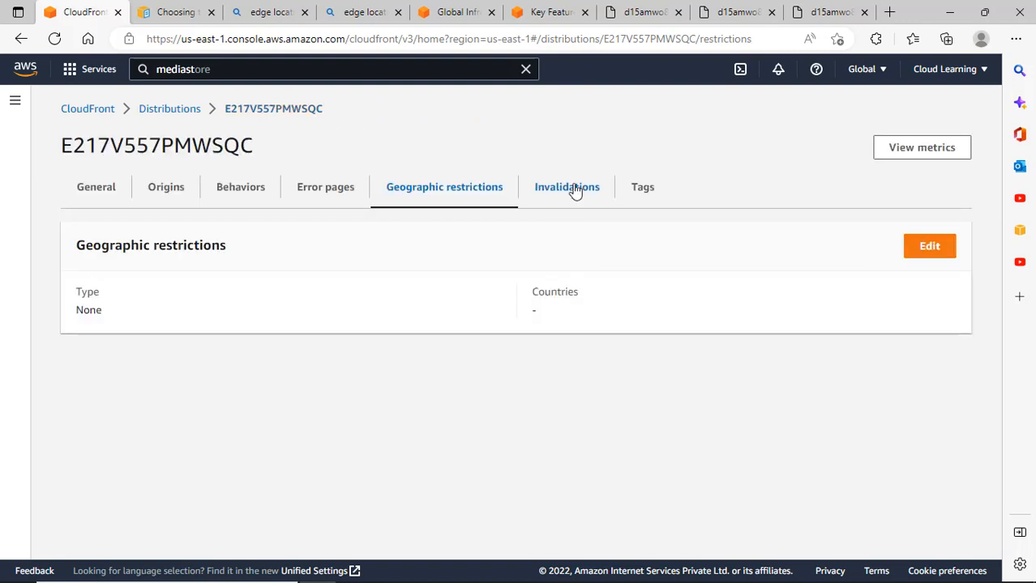
# Open the Invalidations tab, start a new invalidation, then cancel it.
pyautogui.click(573, 188)
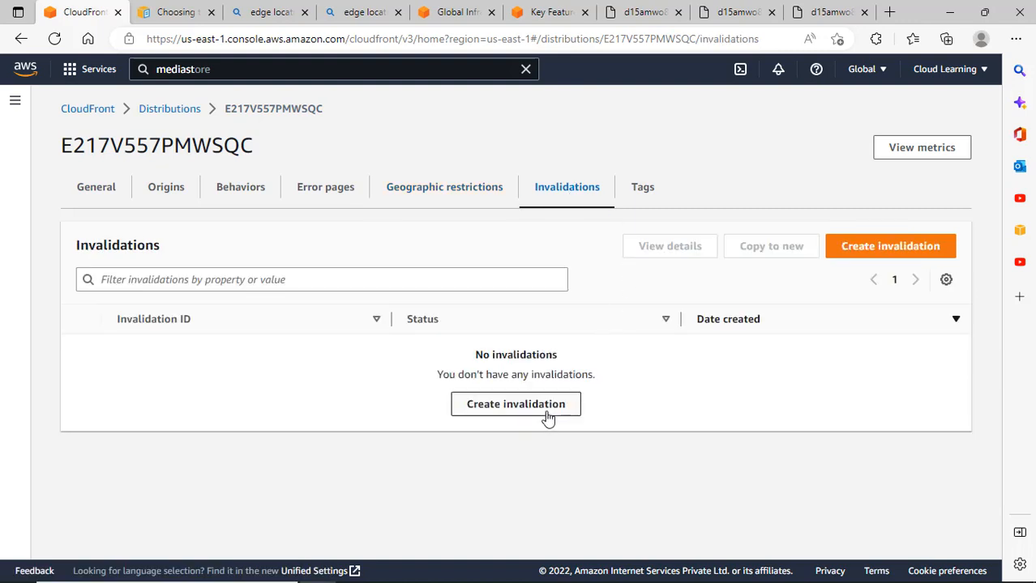
pyautogui.click(860, 253)
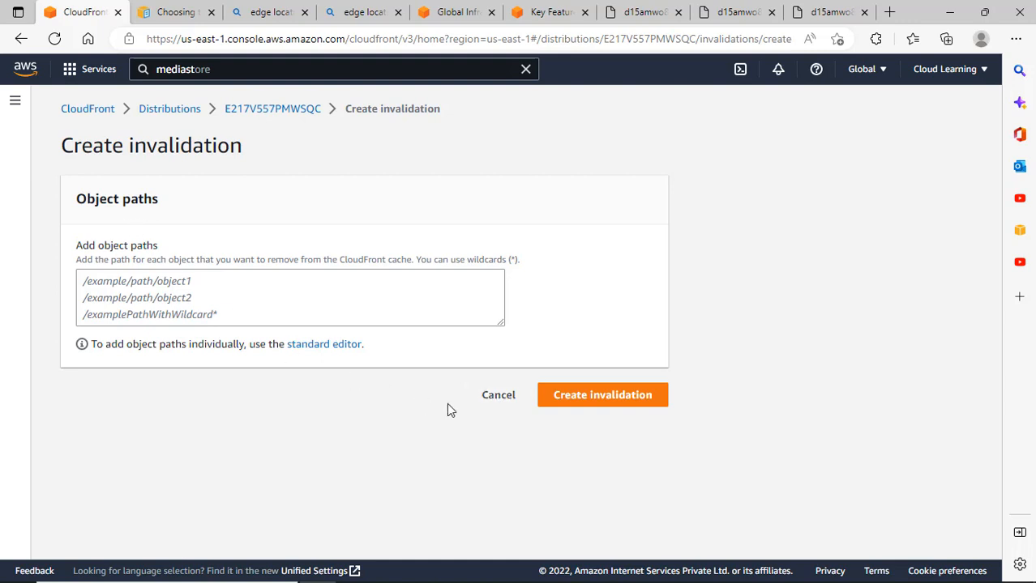
pyautogui.click(496, 396)
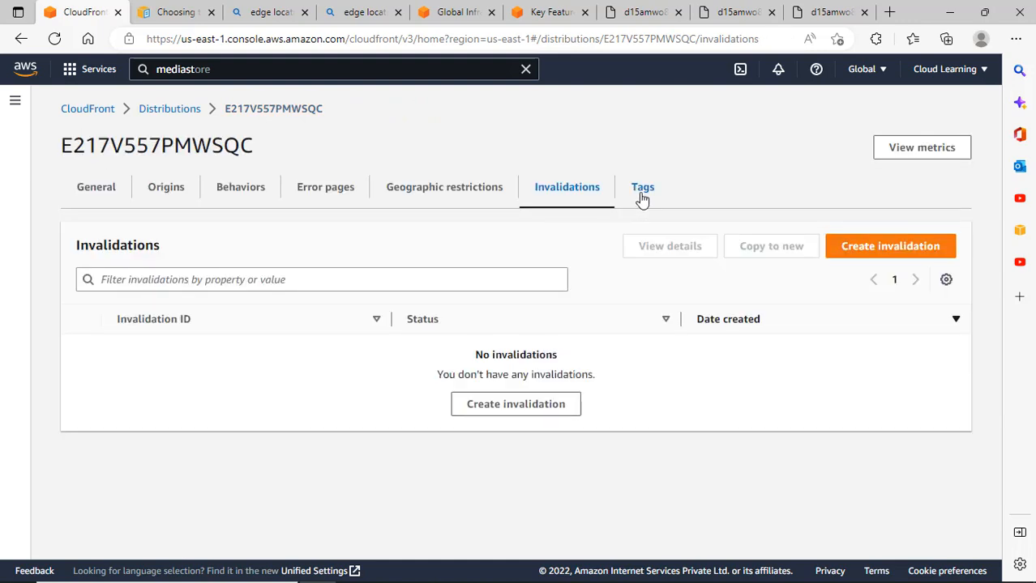
# View the distribution's Tags tab, which lists no tags.
pyautogui.click(643, 198)
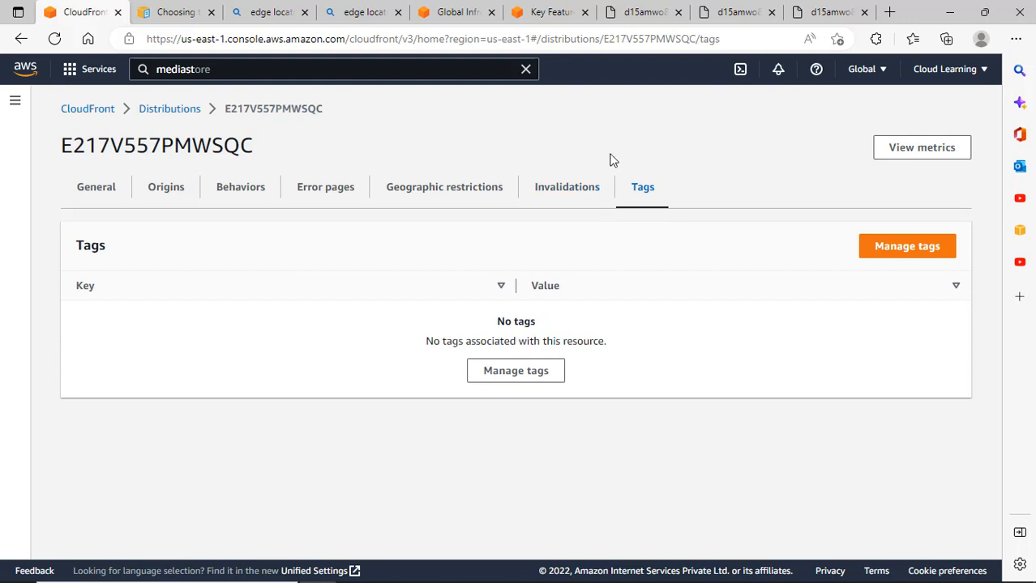
# Open the distribution's metrics: 3 requests, about 74.6k bytes downloaded, 33.3% error rate.
pyautogui.click(923, 148)
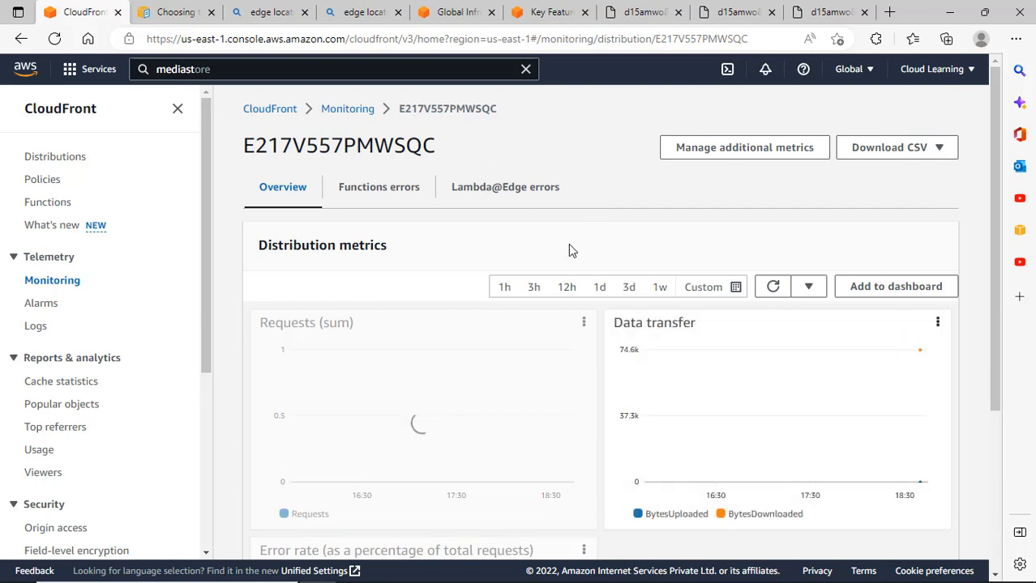
pyautogui.scroll(-4, 569, 247)
pyautogui.scroll(3, 568, 243)
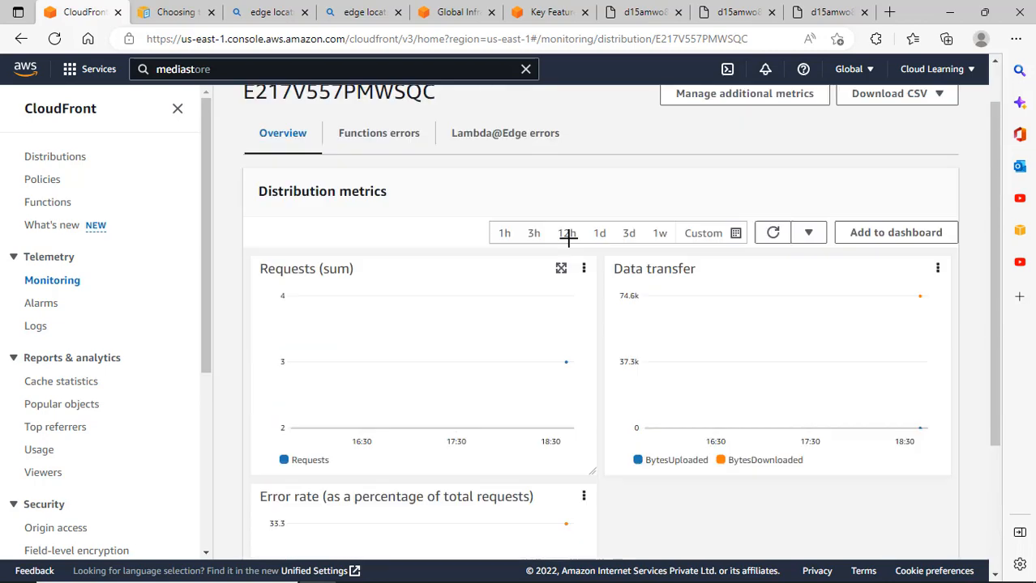
pyautogui.scroll(1, 569, 237)
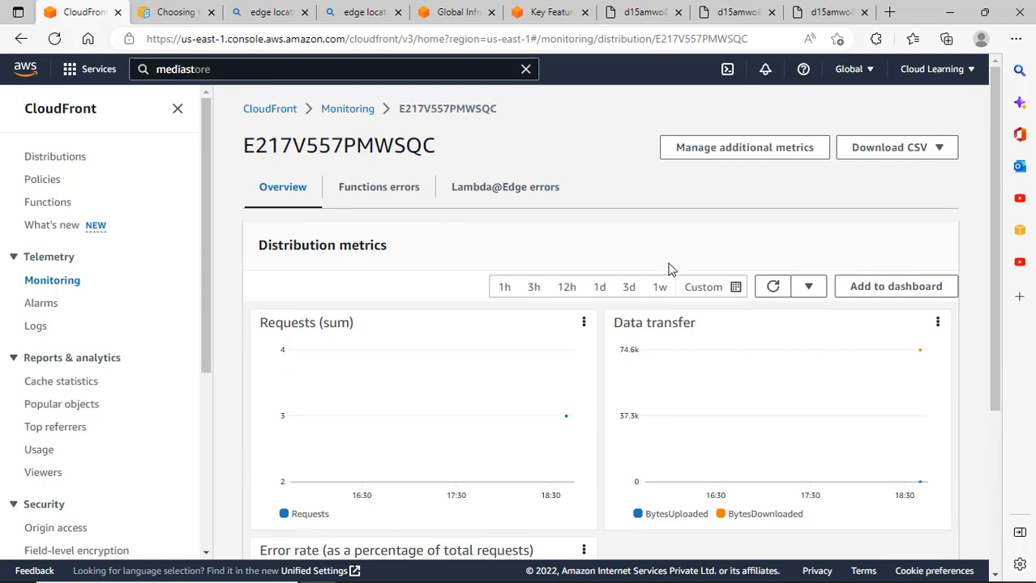
pyautogui.scroll(-4, 664, 292)
pyautogui.scroll(3, 664, 298)
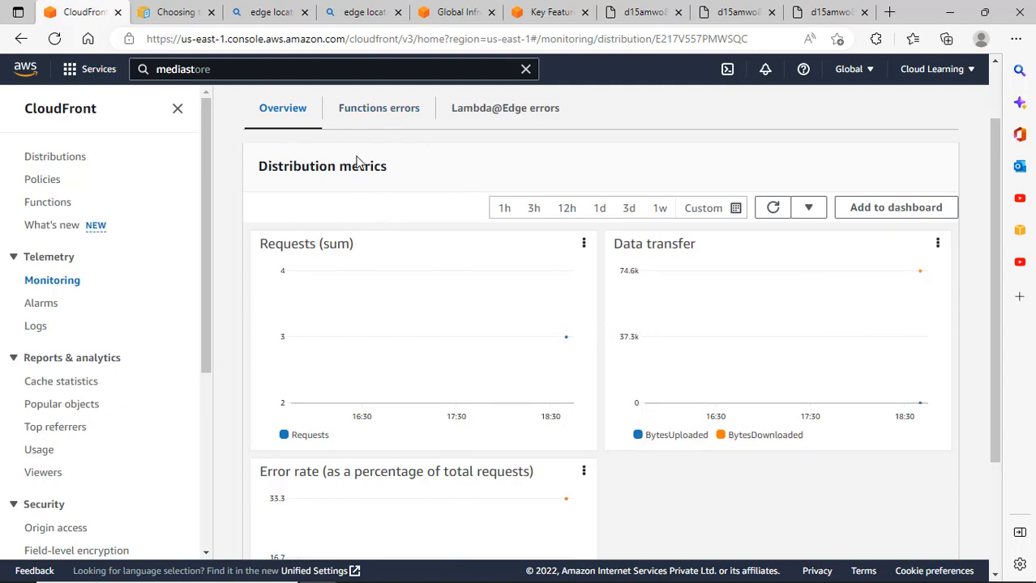
# Check the Functions errors tab, return to Overview, and look at the auto-refresh interval choices.
pyautogui.click(402, 111)
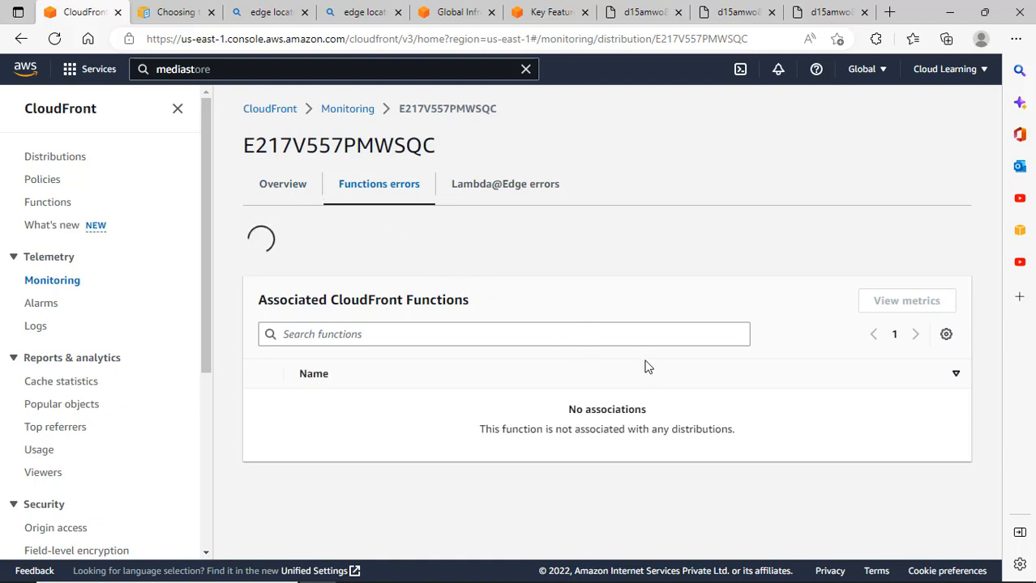
pyautogui.click(276, 193)
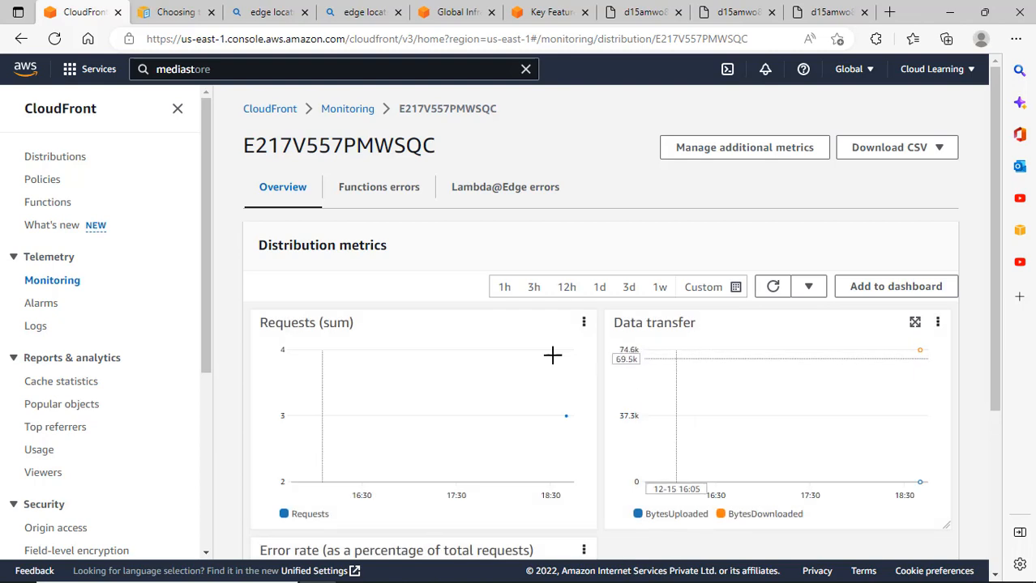
pyautogui.scroll(-1, 374, 357)
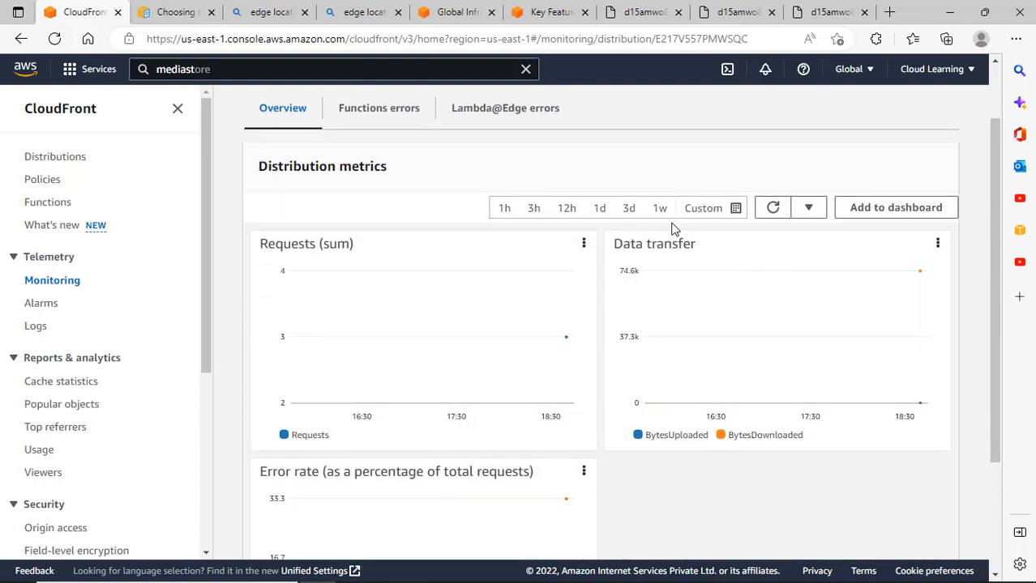
pyautogui.click(807, 209)
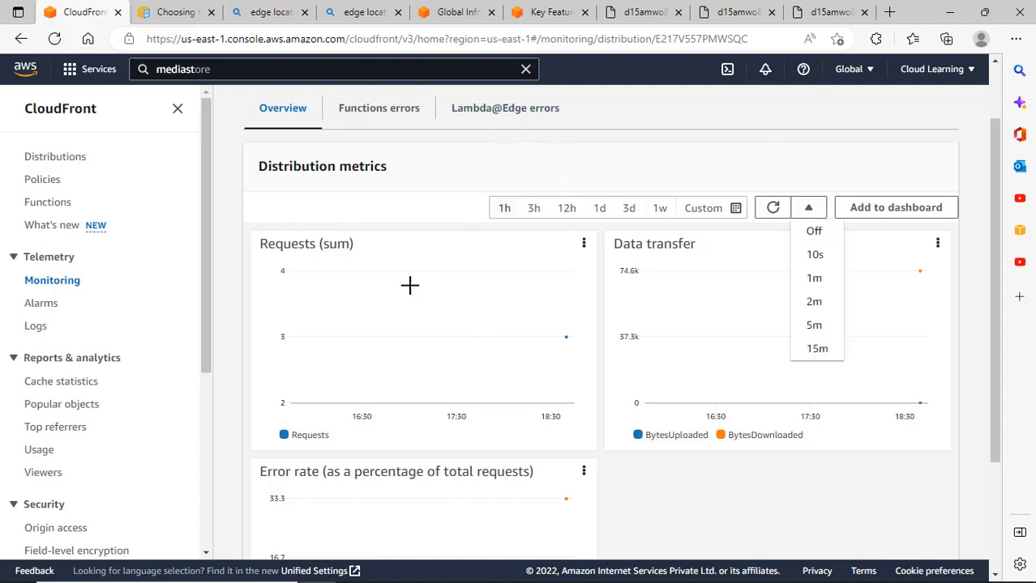
pyautogui.scroll(-2, 410, 285)
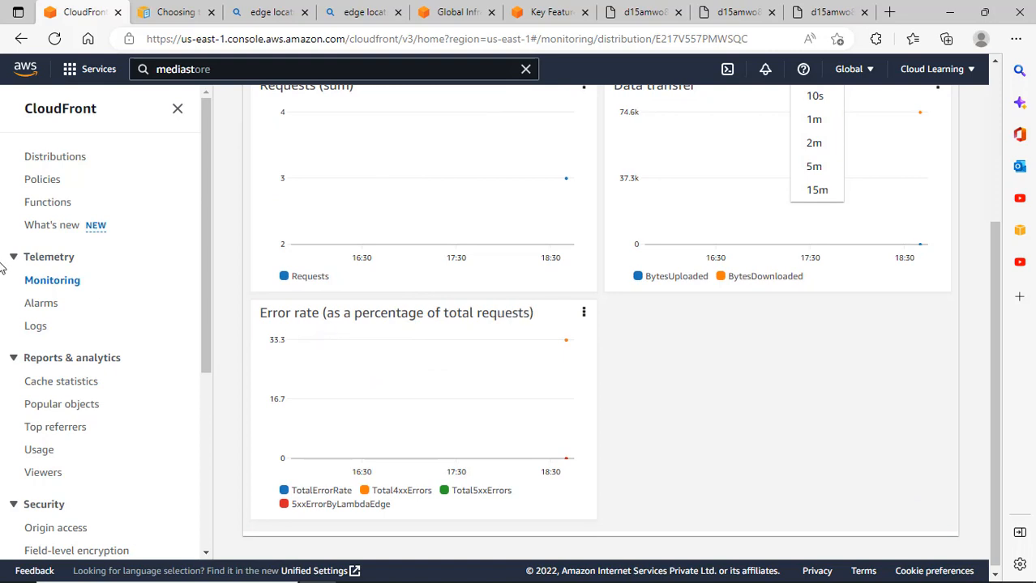
pyautogui.scroll(2, 74, 179)
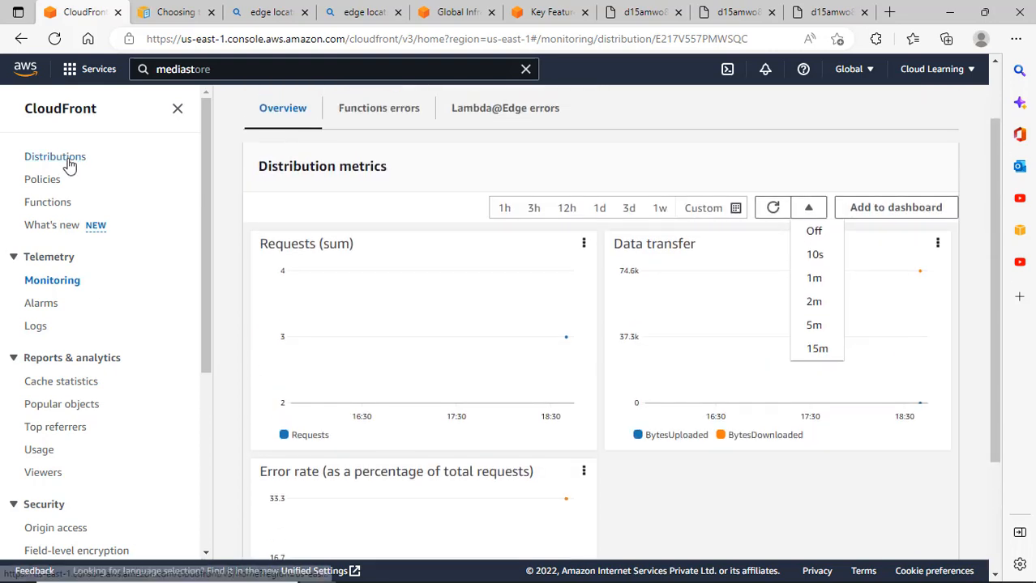
# Browse the Cache statistics and Popular objects reports, keeping distribution E6IZHHKJGHL6J selected.
pyautogui.click(70, 162)
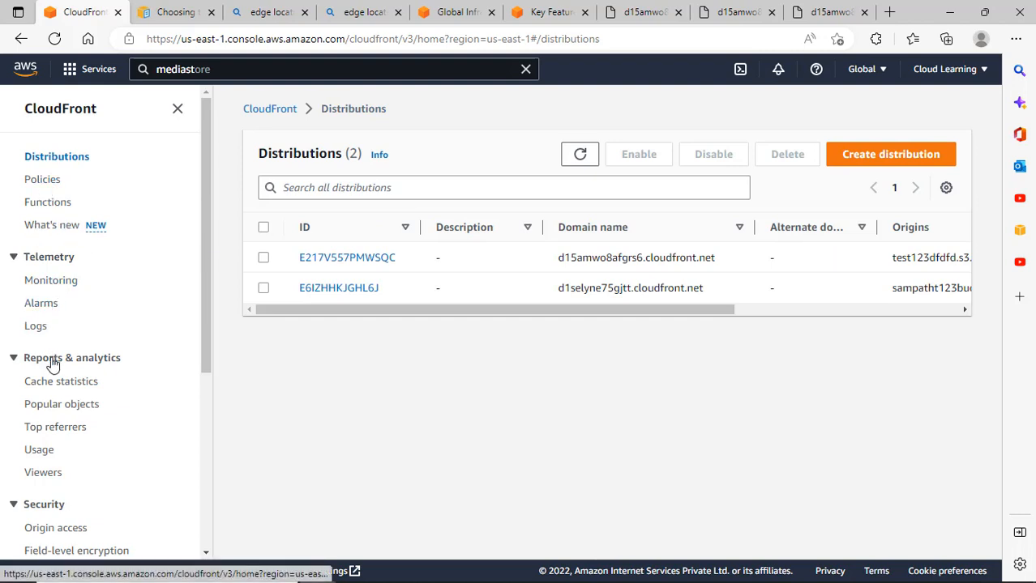
pyautogui.click(70, 384)
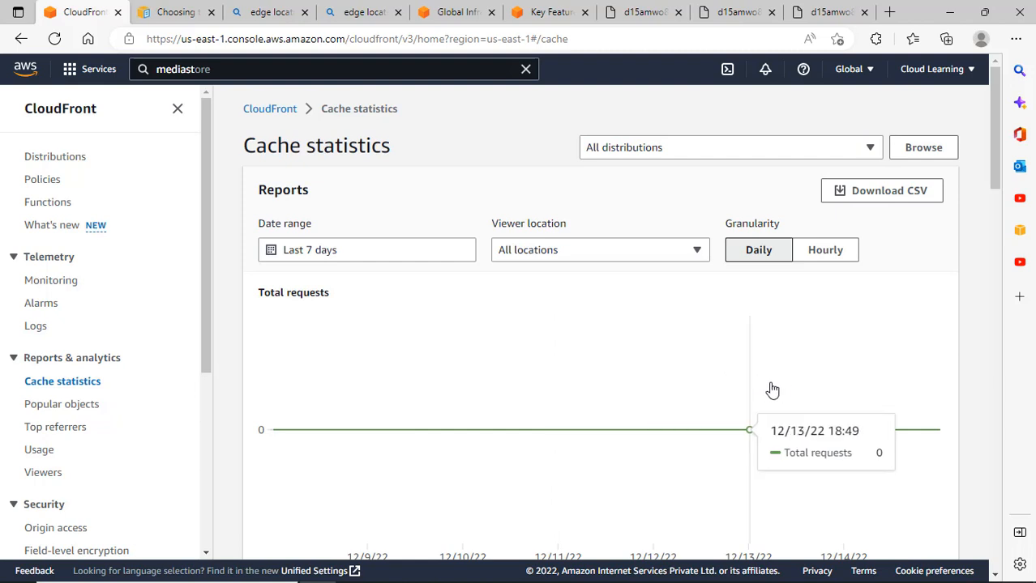
pyautogui.click(619, 154)
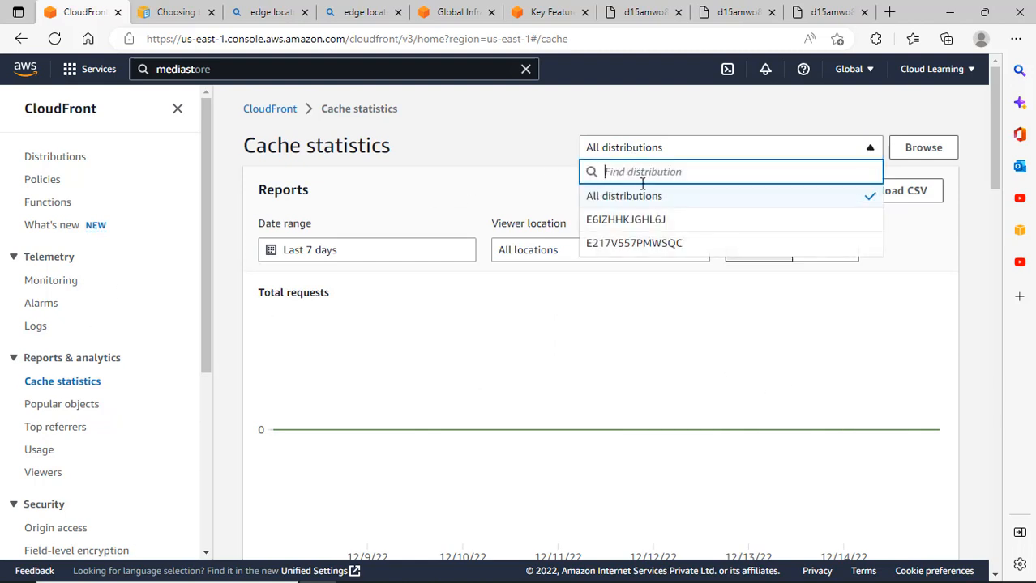
pyautogui.click(64, 407)
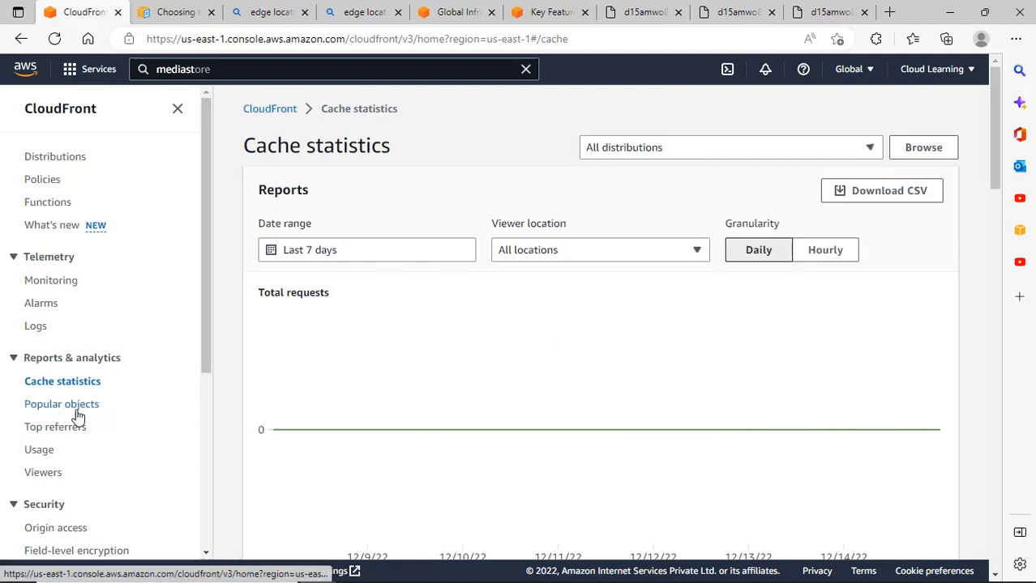
pyautogui.click(648, 149)
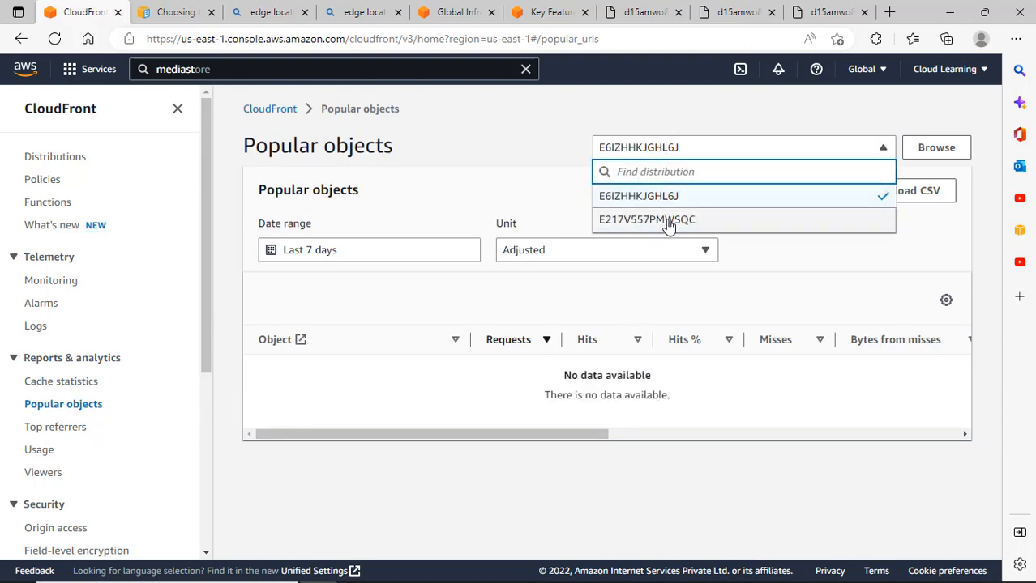
pyautogui.click(639, 122)
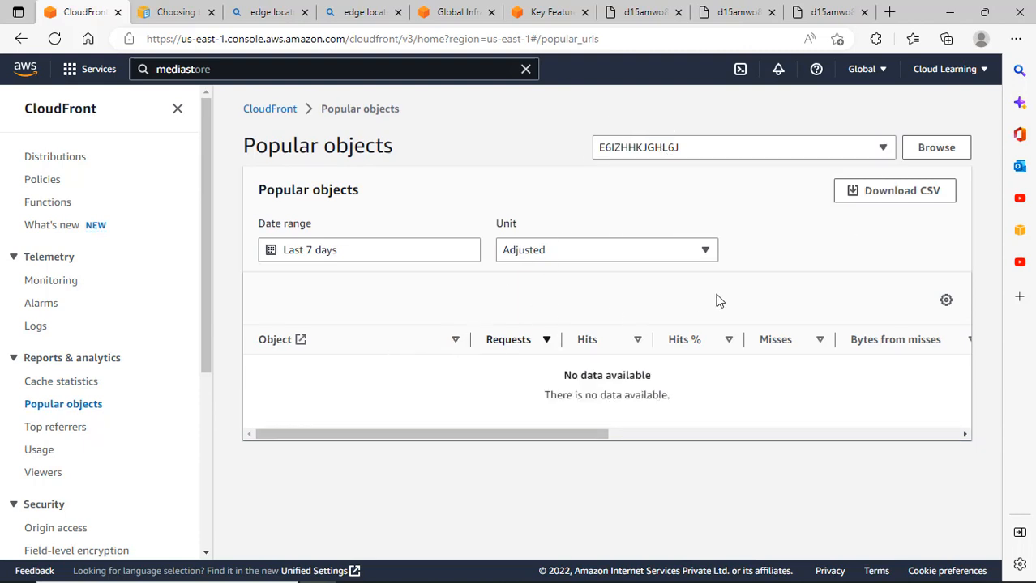
# Show Top referrers for E6IZHHKJGHL6J, then for E217V557PMWSQC, and go to the Usage report.
pyautogui.click(57, 429)
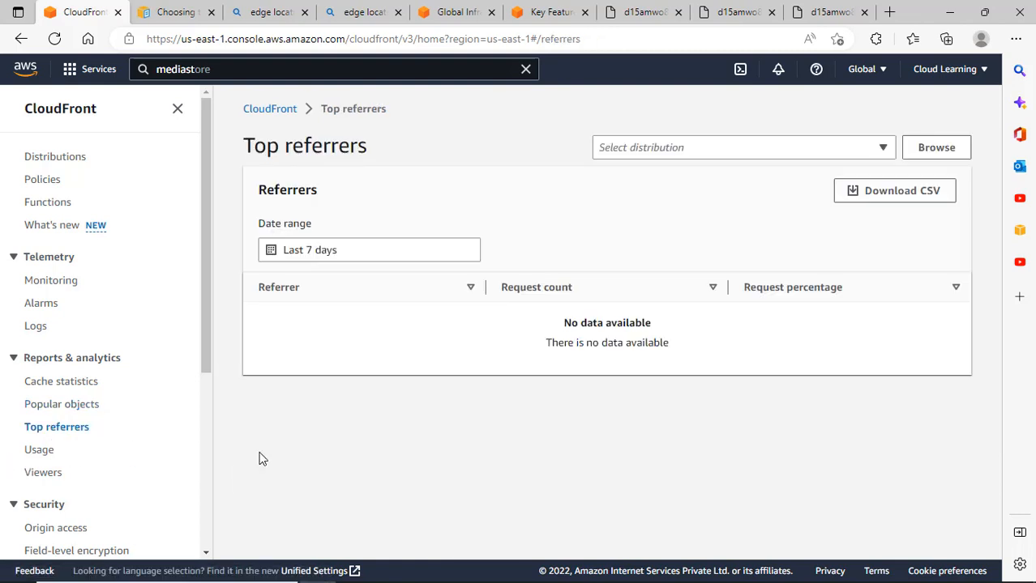
pyautogui.click(713, 154)
pyautogui.click(665, 224)
pyautogui.click(653, 149)
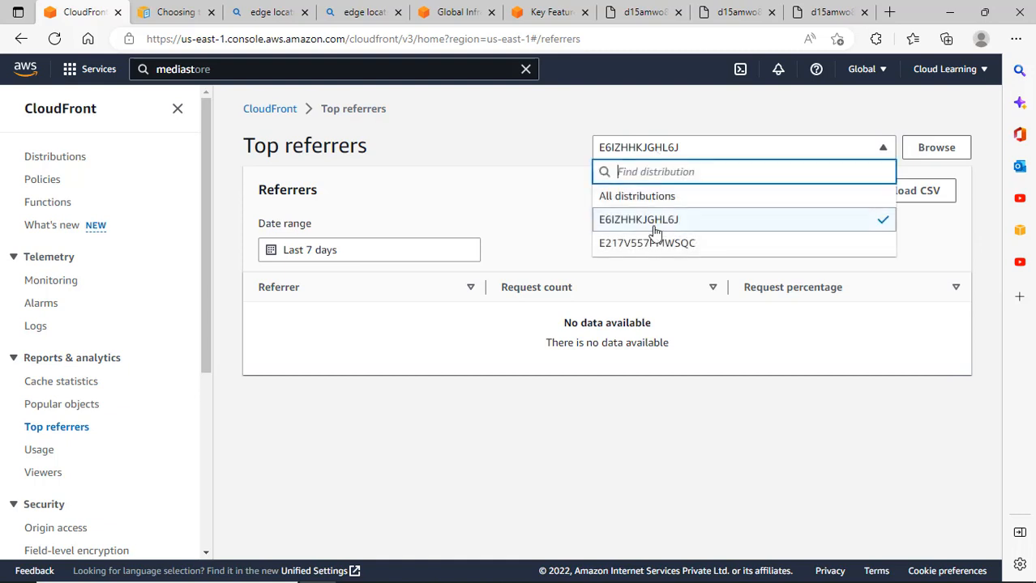
pyautogui.click(655, 243)
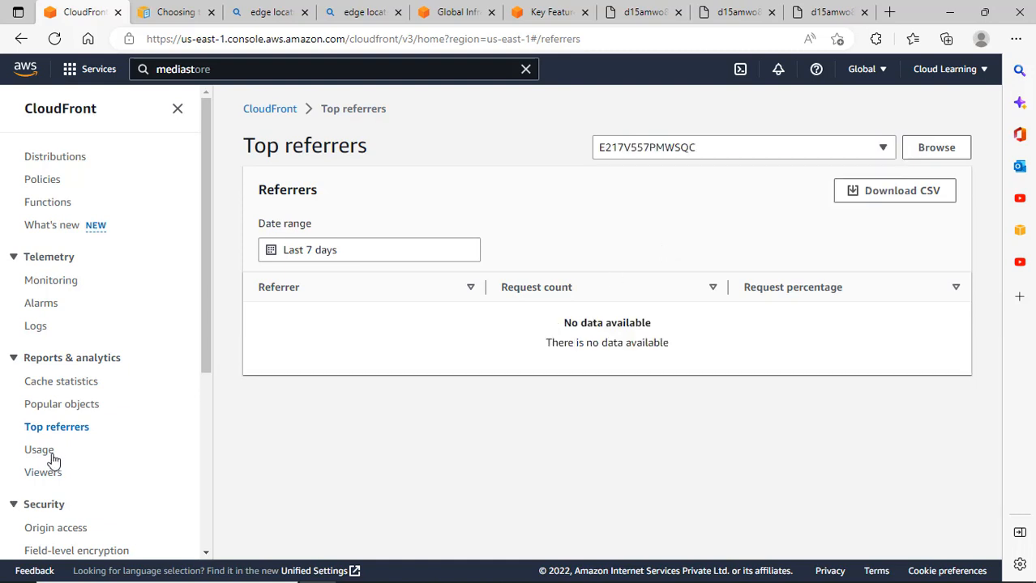
pyautogui.click(50, 454)
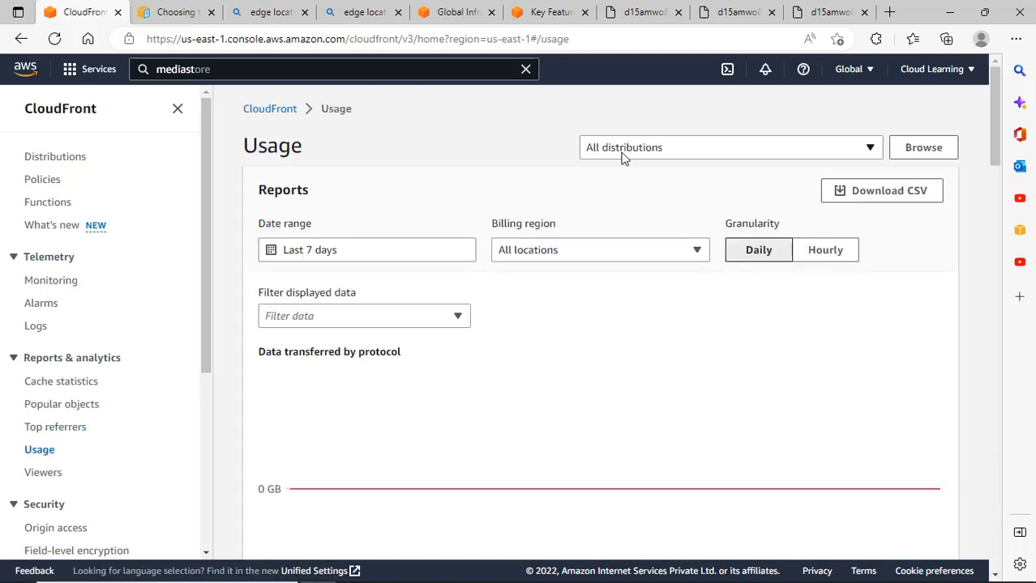
# Scroll through the Usage report charts for all distributions.
pyautogui.click(621, 157)
pyautogui.click(390, 194)
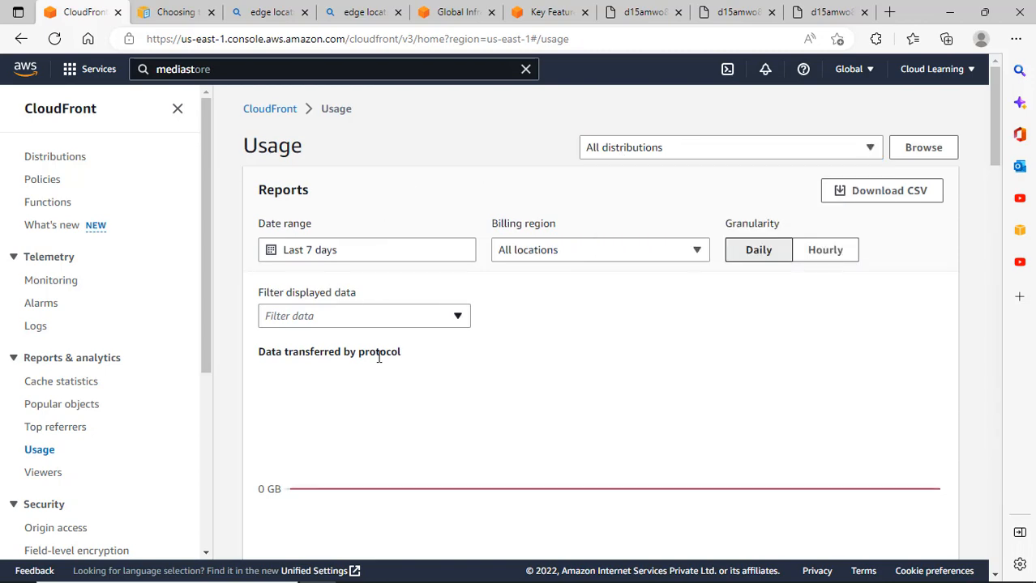
pyautogui.scroll(-3, 418, 391)
pyautogui.scroll(-4, 414, 468)
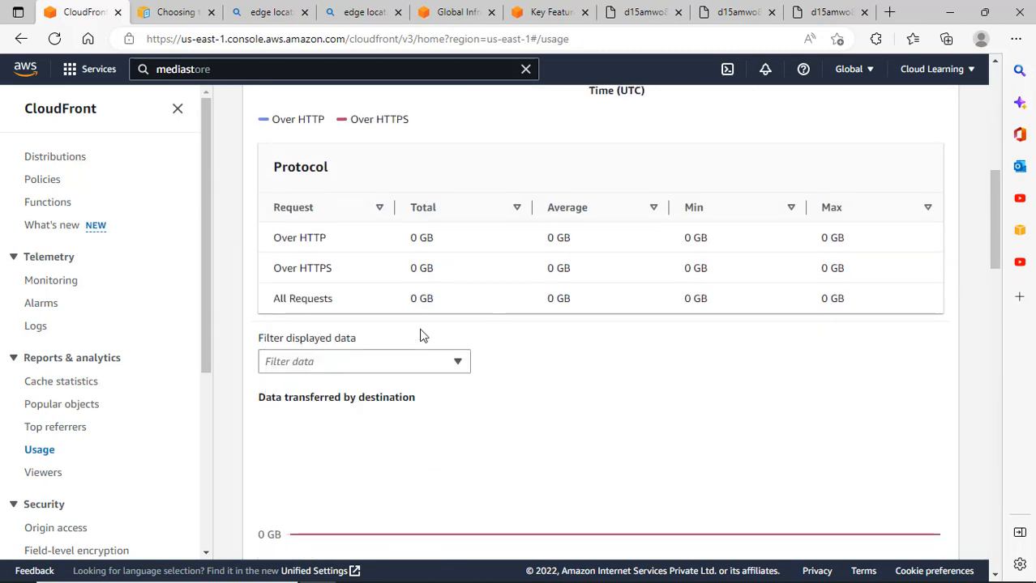
pyautogui.scroll(-4, 582, 349)
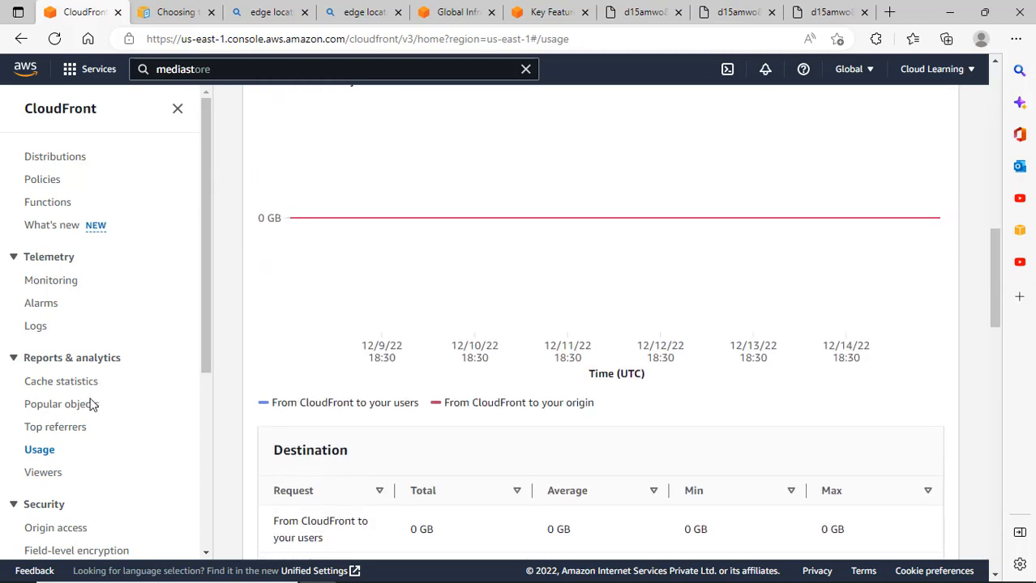
pyautogui.scroll(-3, 440, 464)
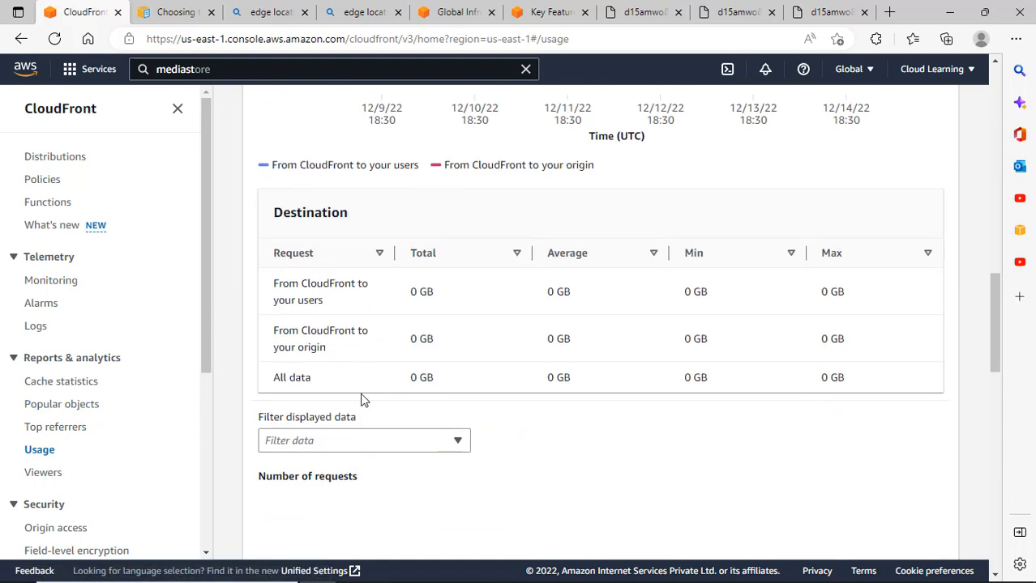
# Open the Viewers report for All distributions and scroll through it.
pyautogui.click(42, 477)
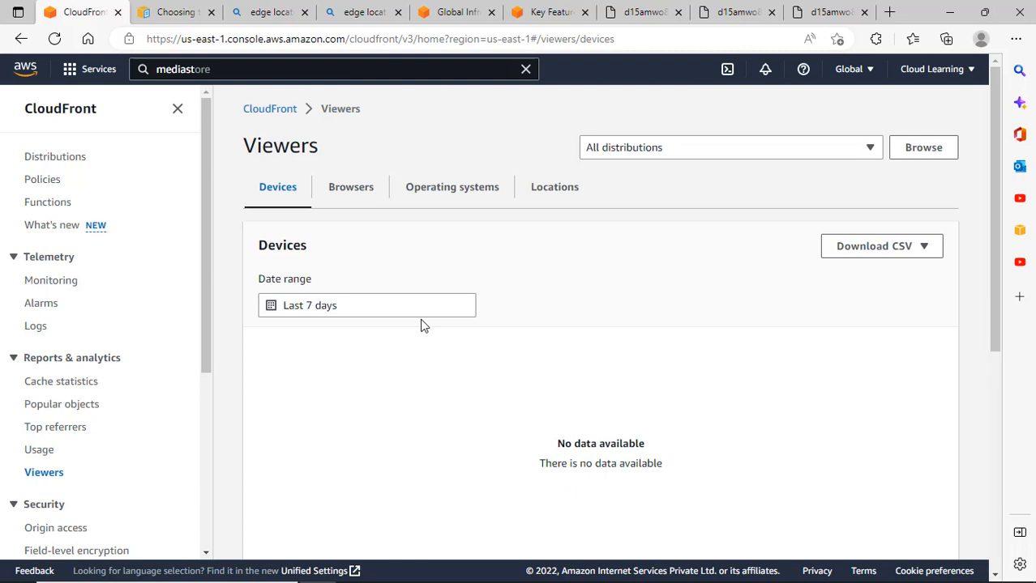
pyautogui.click(701, 152)
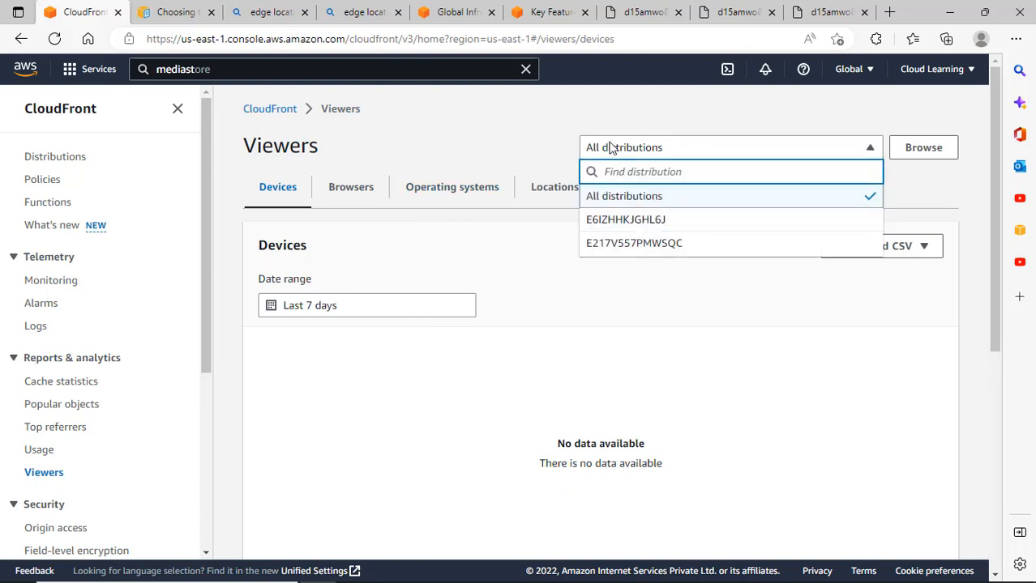
pyautogui.click(574, 103)
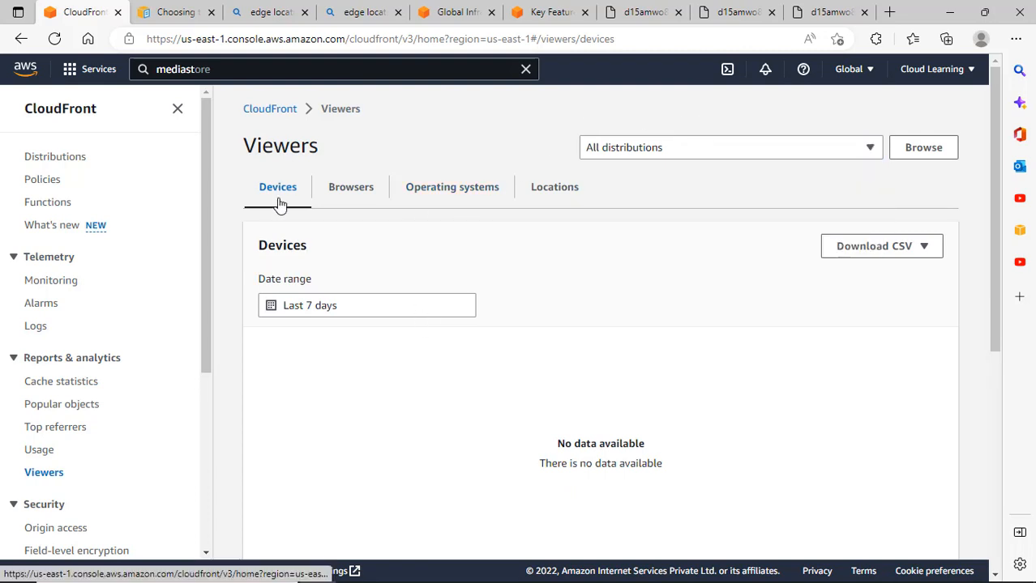
pyautogui.scroll(-3, 578, 438)
pyautogui.scroll(3, 590, 436)
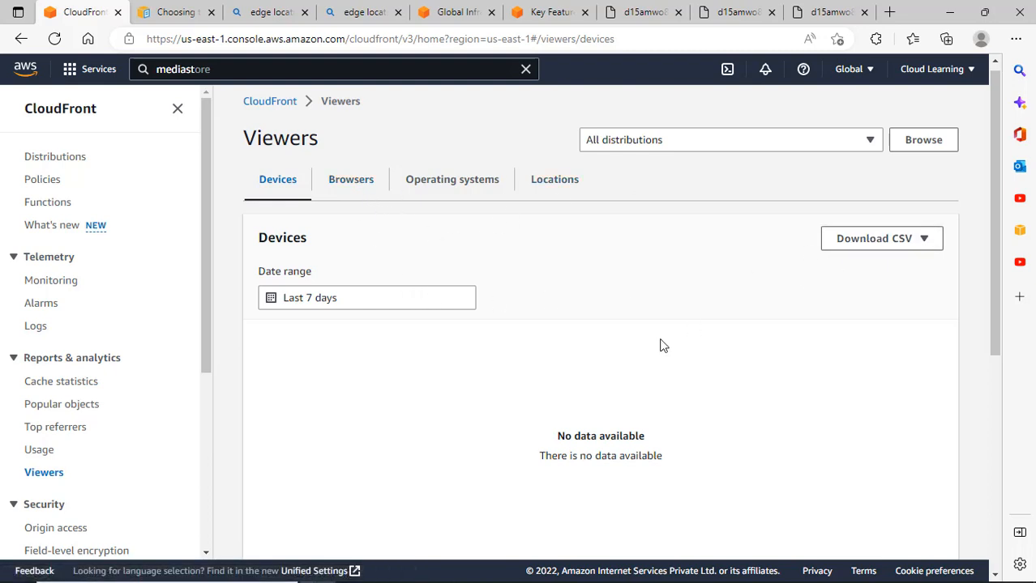
pyautogui.scroll(-1, 533, 182)
pyautogui.scroll(1, 776, 174)
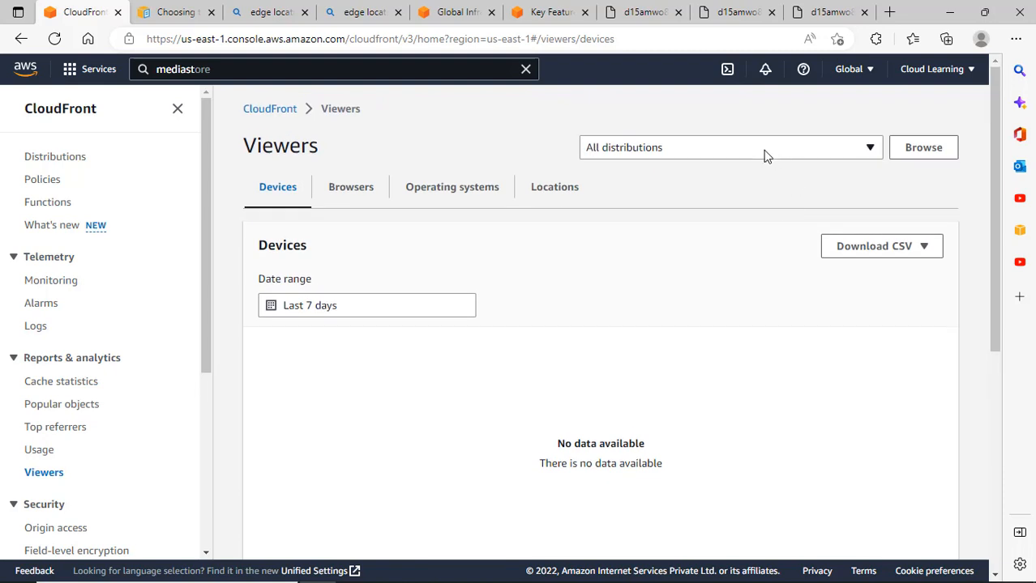
pyautogui.click(765, 154)
pyautogui.click(677, 199)
# Switch the Viewers report to distribution E6IZHHKJGHL6J, then to E217V557PMWSQC.
pyautogui.click(660, 146)
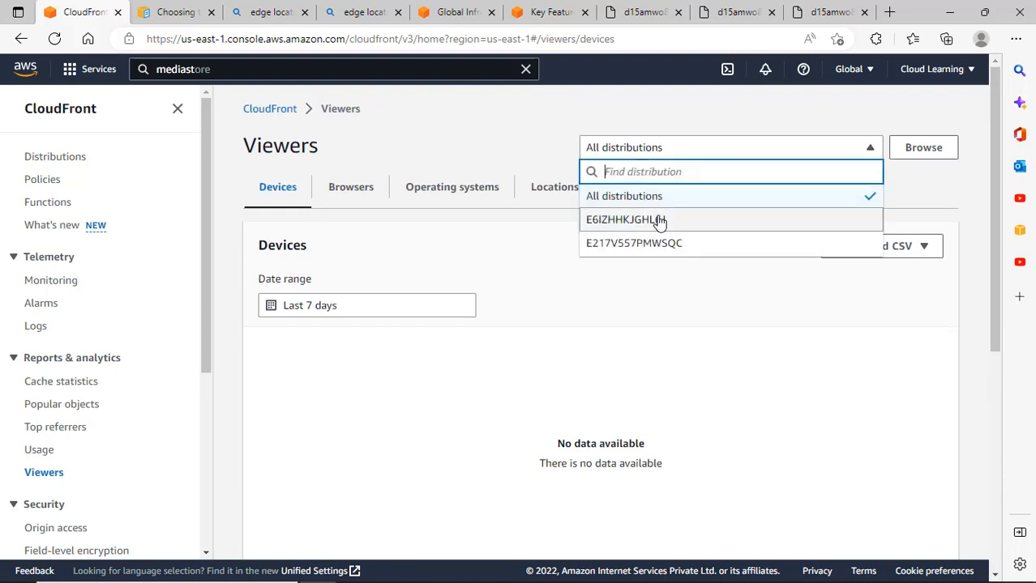
pyautogui.click(640, 219)
pyautogui.click(655, 154)
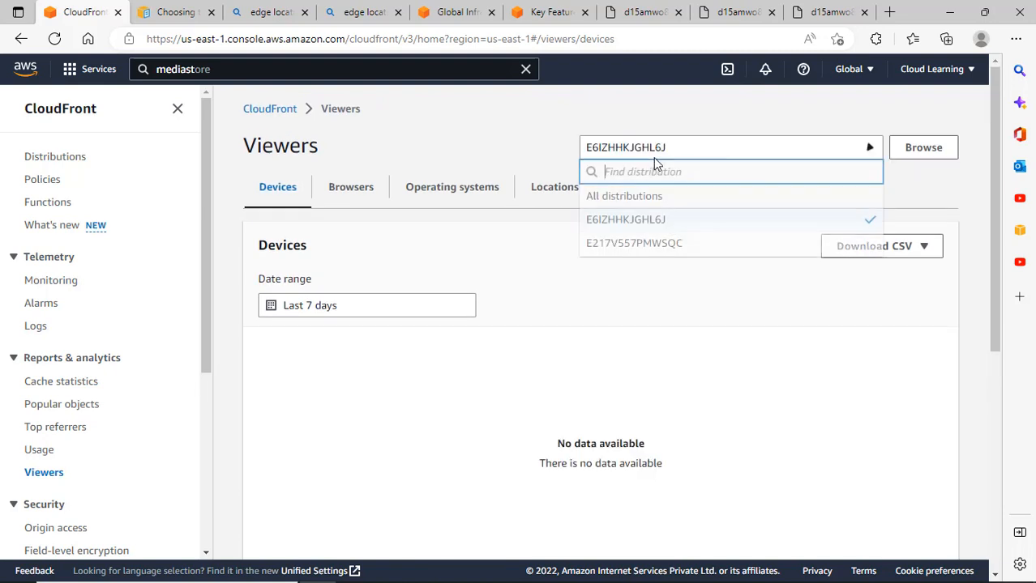
pyautogui.click(646, 247)
pyautogui.scroll(-1, 578, 295)
pyautogui.scroll(-2, 577, 295)
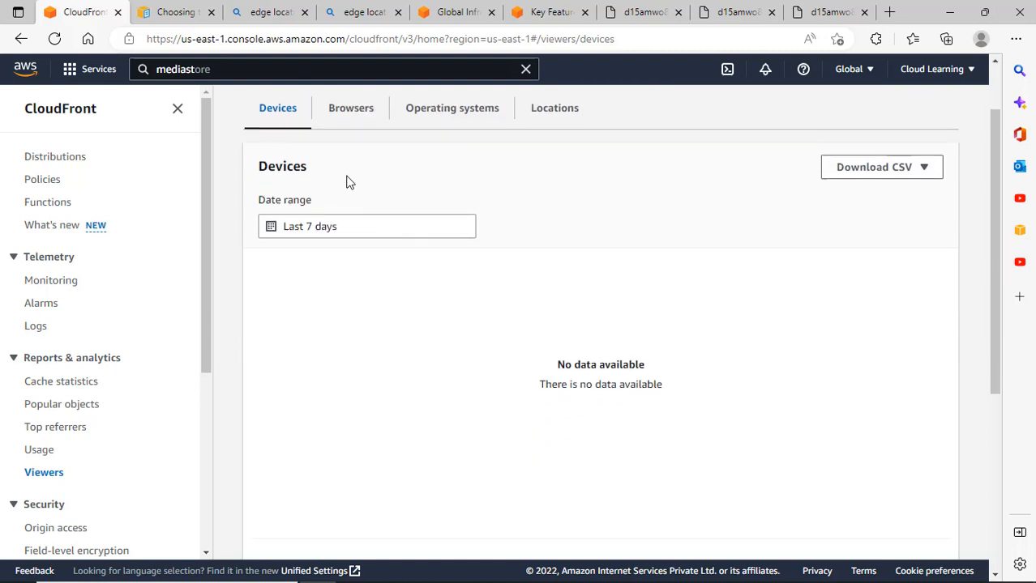
pyautogui.scroll(3, 347, 181)
# View the Browsers and Operating systems breakdowns of viewers.
pyautogui.click(359, 207)
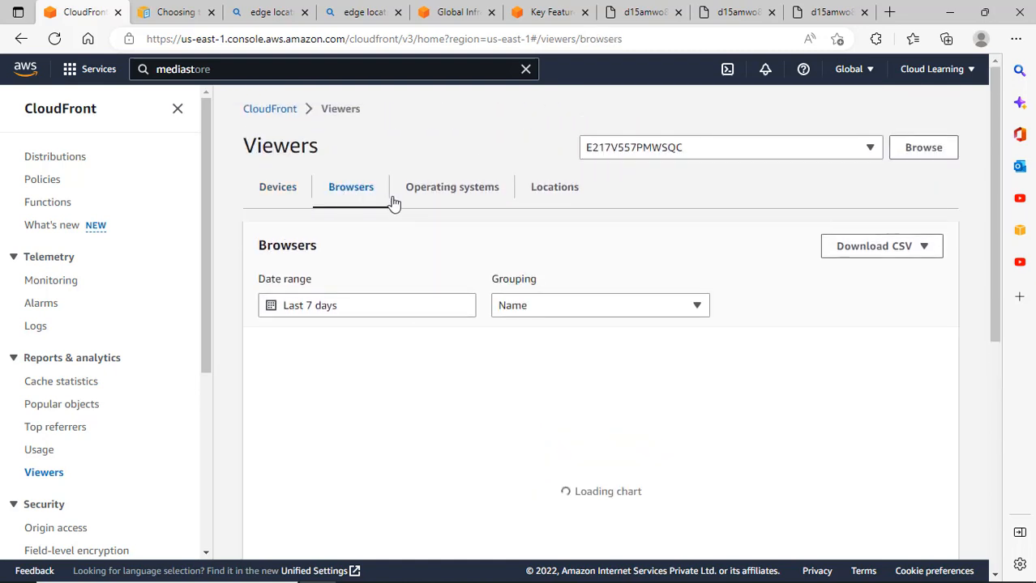
pyautogui.scroll(-4, 707, 384)
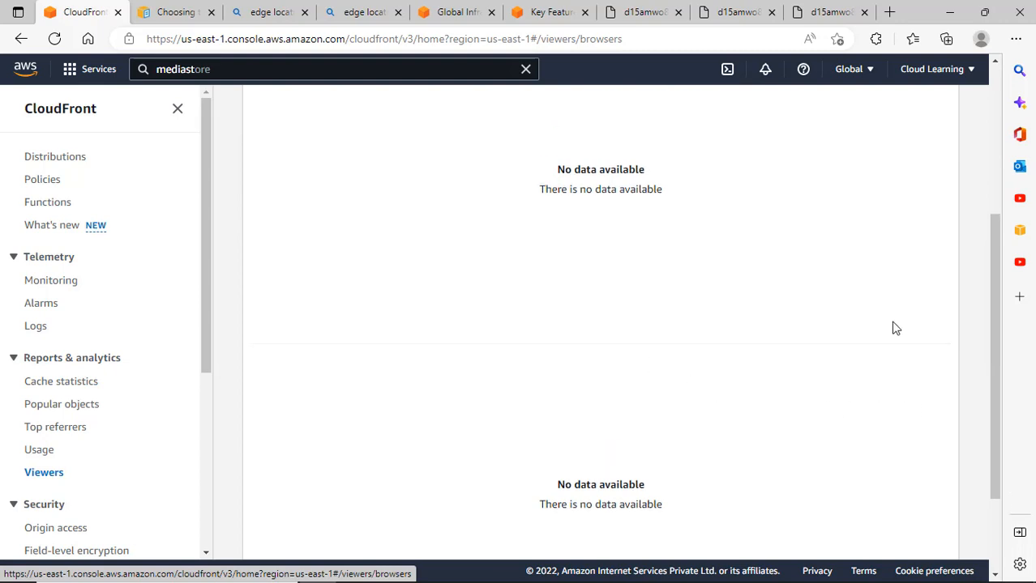
pyautogui.scroll(4, 474, 290)
pyautogui.click(453, 193)
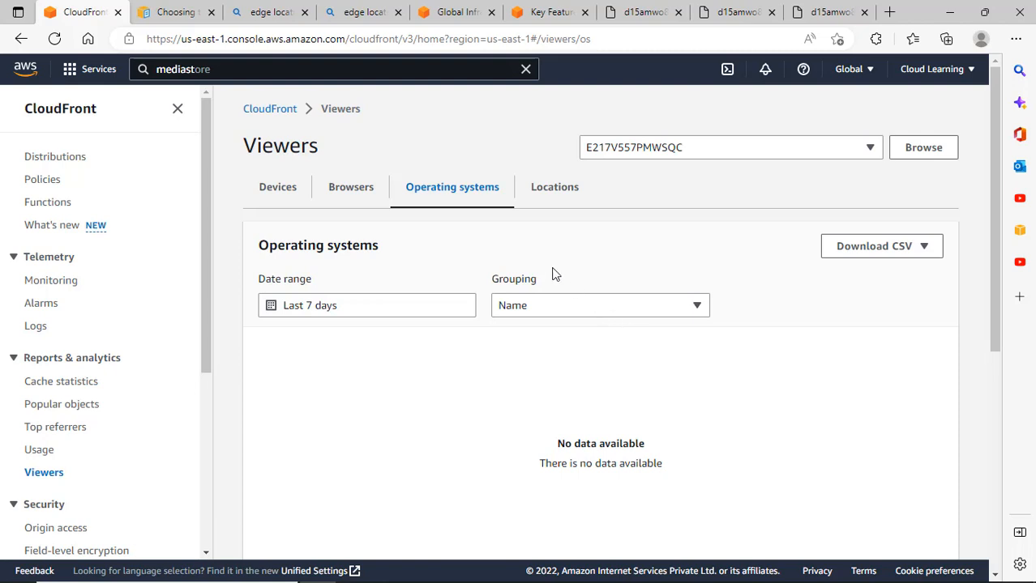
# Check the course website copies and the price class documentation, then return to the Viewers report.
pyautogui.click(733, 12)
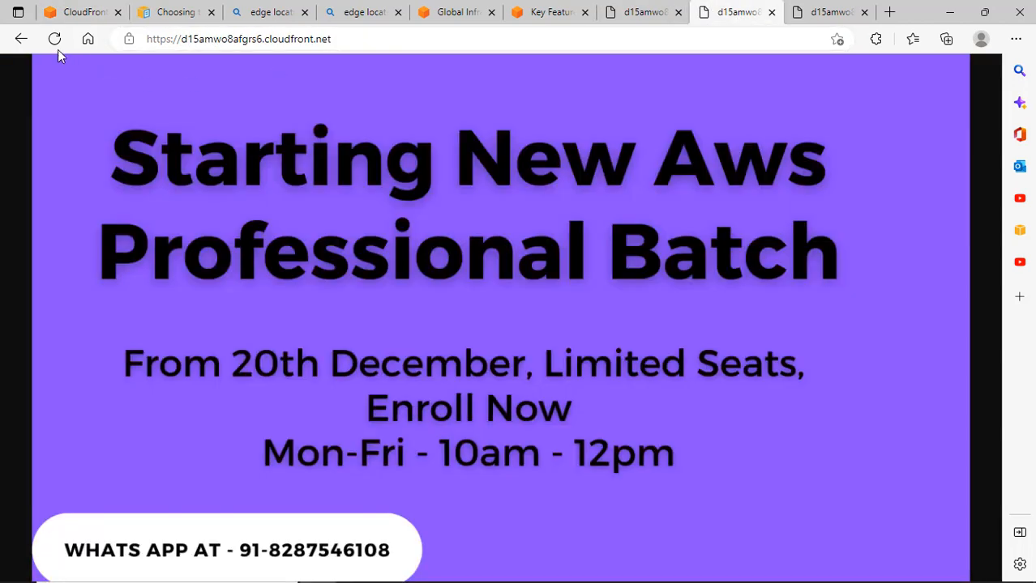
pyautogui.hotkey('ctrl', 'shift', 'Tab')
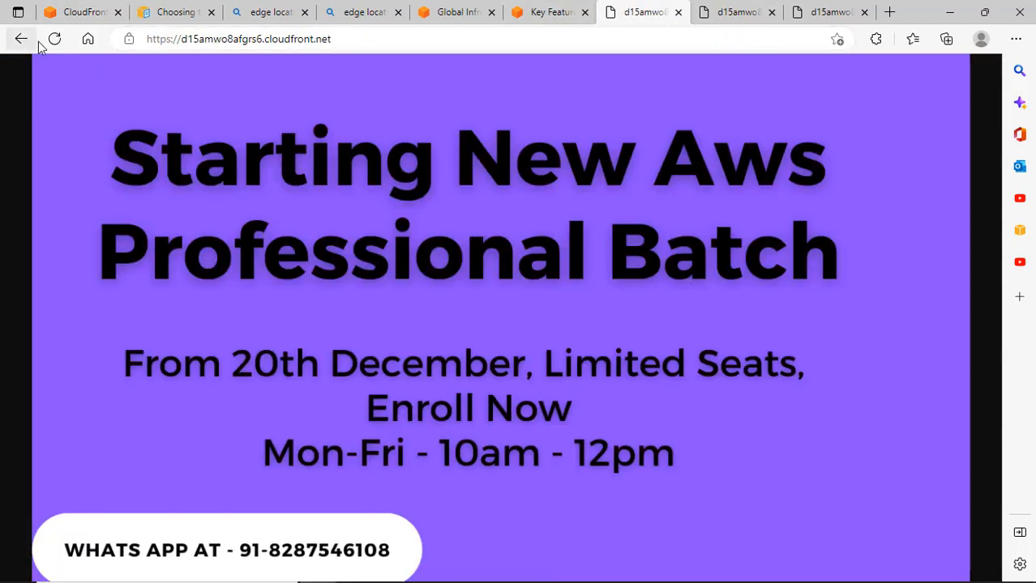
pyautogui.click(843, 12)
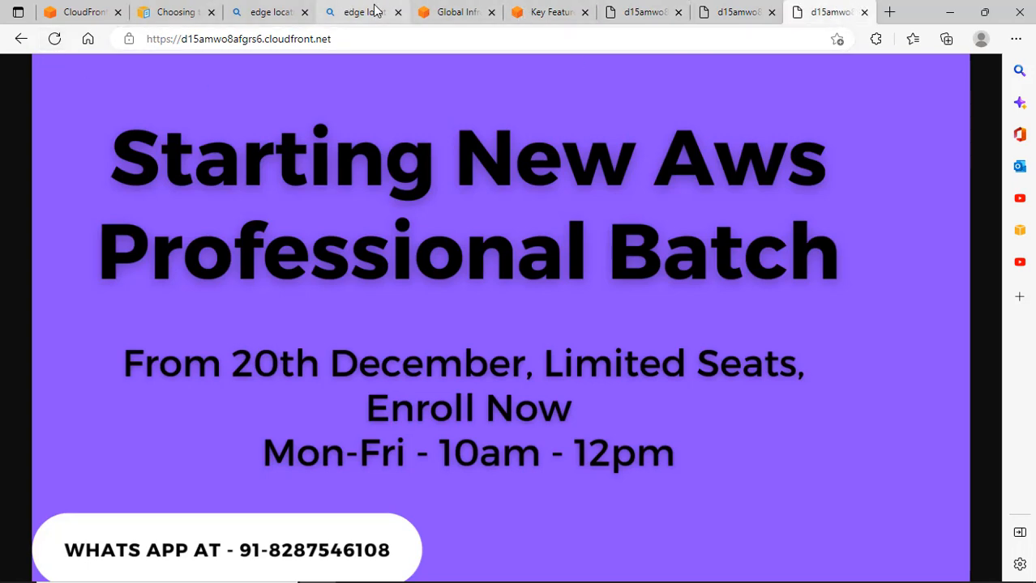
pyautogui.click(177, 15)
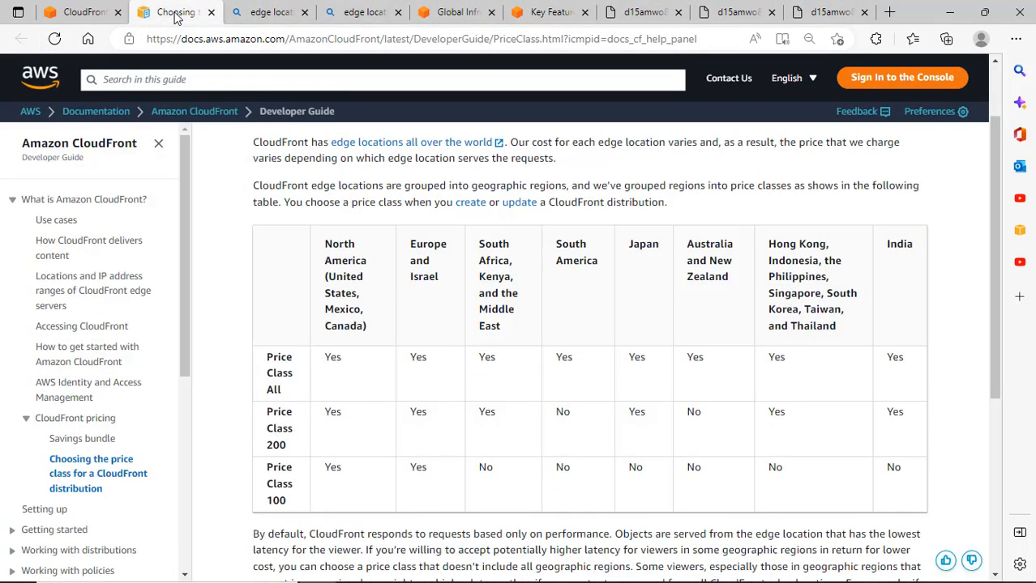
pyautogui.click(81, 12)
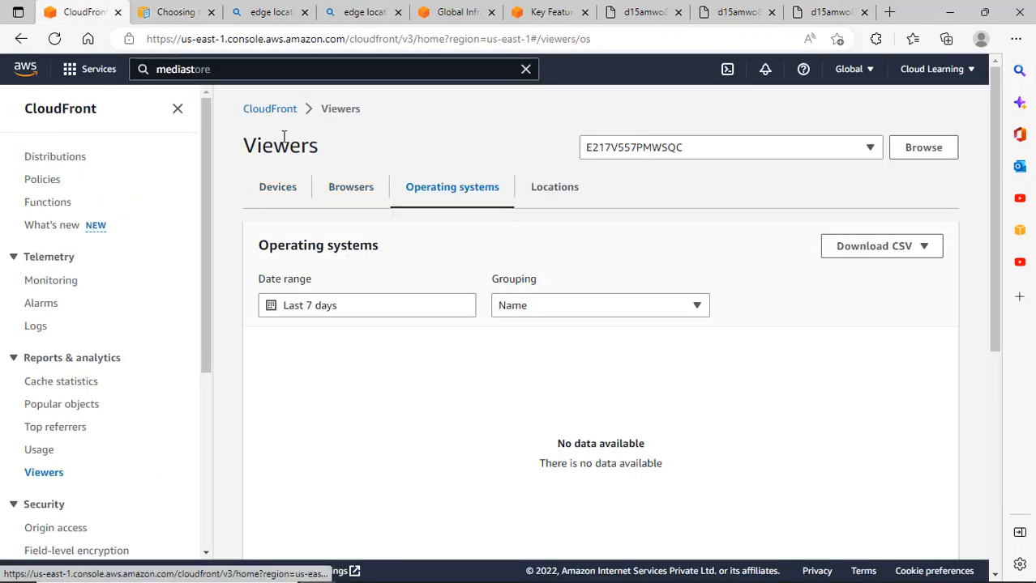
# View viewer Locations by Countries, scroll the empty chart, then move to Devices.
pyautogui.click(547, 195)
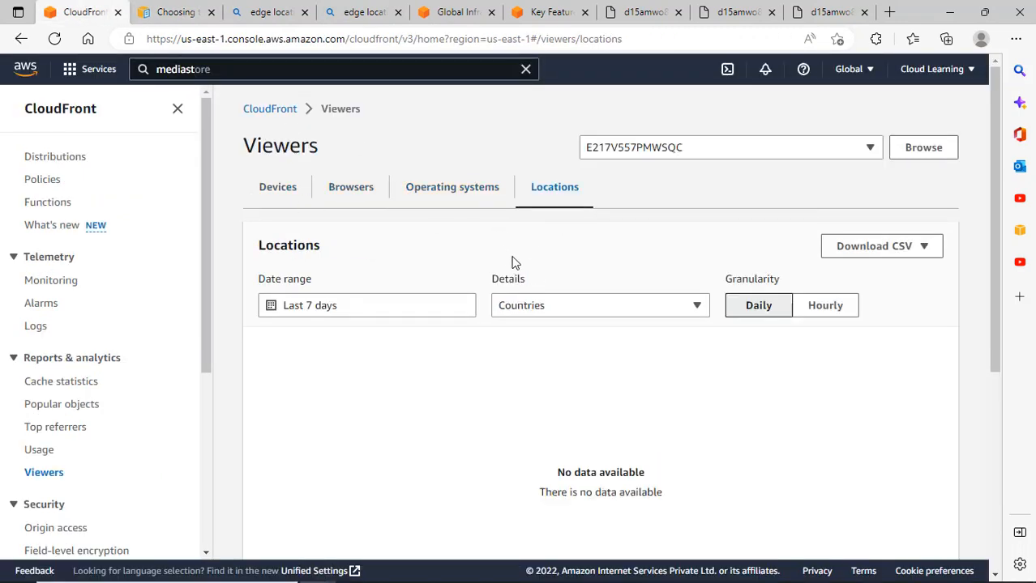
pyautogui.click(518, 311)
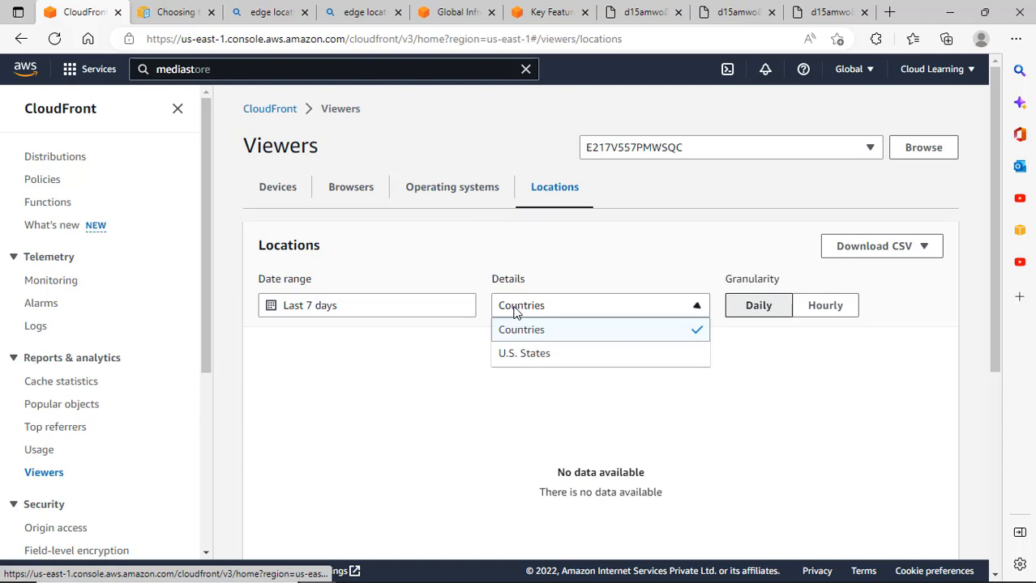
pyautogui.click(553, 277)
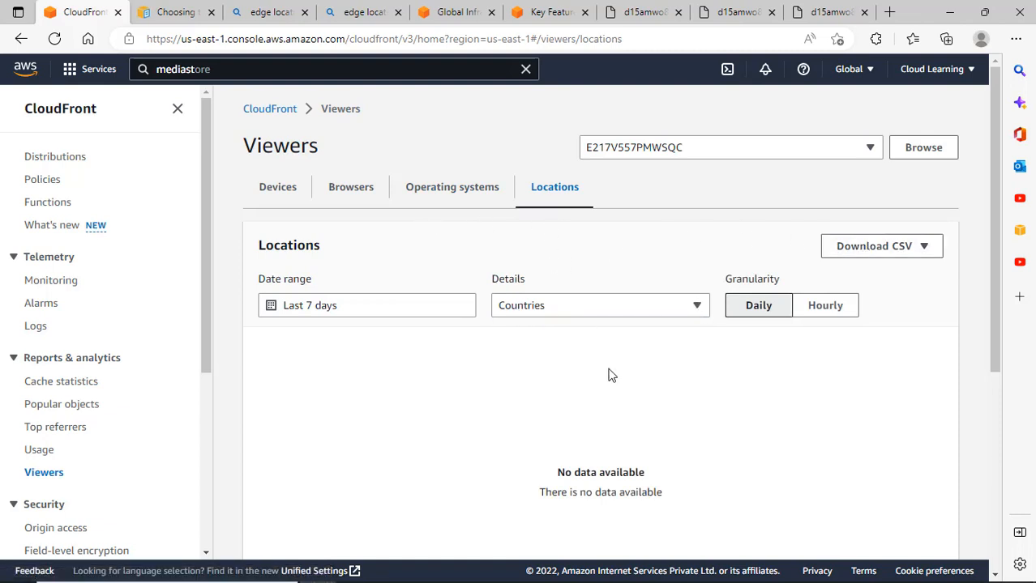
pyautogui.scroll(-3, 604, 375)
pyautogui.scroll(-1, 596, 381)
pyautogui.scroll(4, 594, 382)
pyautogui.click(278, 187)
# Scroll the empty Devices report, return to Distributions, and switch to the d15amwo8afgrs6.cloudfront.net tab.
pyautogui.click(276, 109)
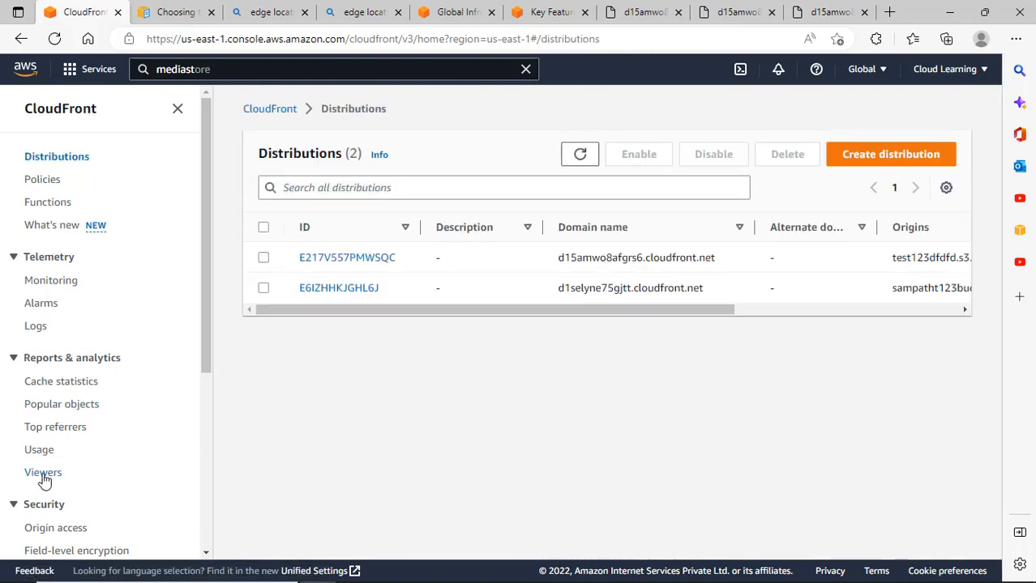
pyautogui.moveTo(578, 316); pyautogui.dragTo(358, 370)
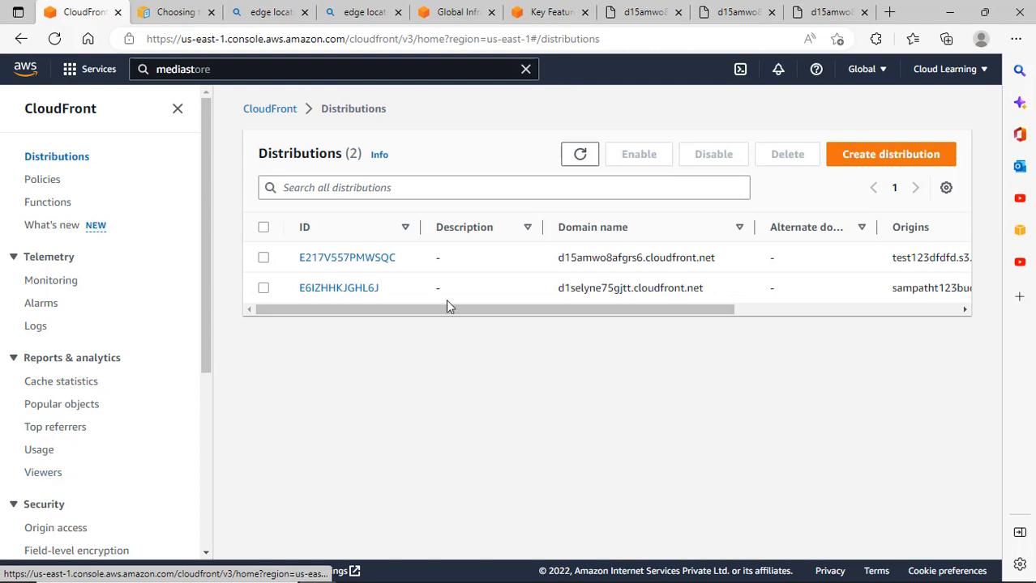
pyautogui.click(53, 472)
pyautogui.scroll(-5, 631, 397)
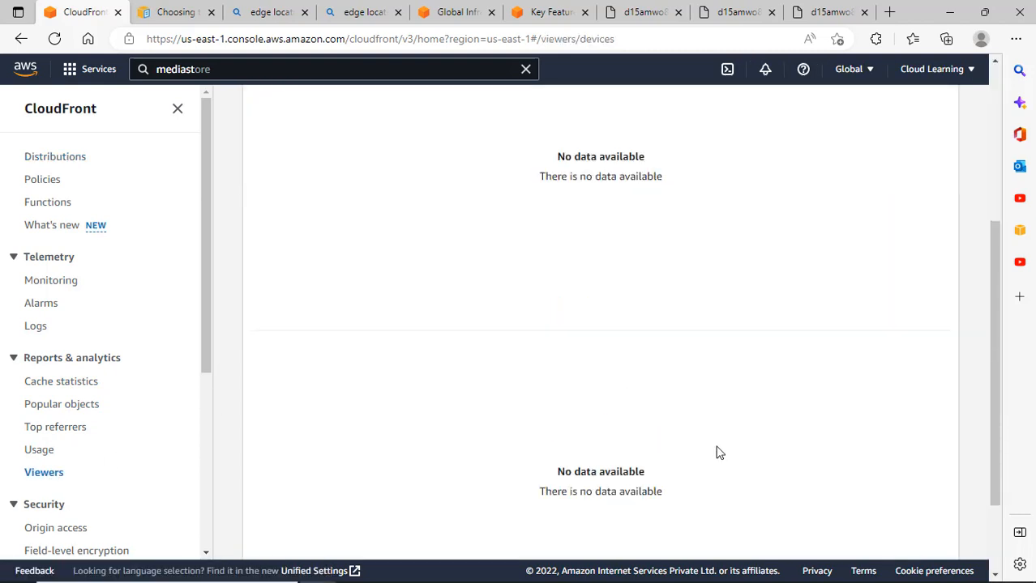
pyautogui.scroll(-2, 127, 443)
pyautogui.scroll(-2, 127, 443)
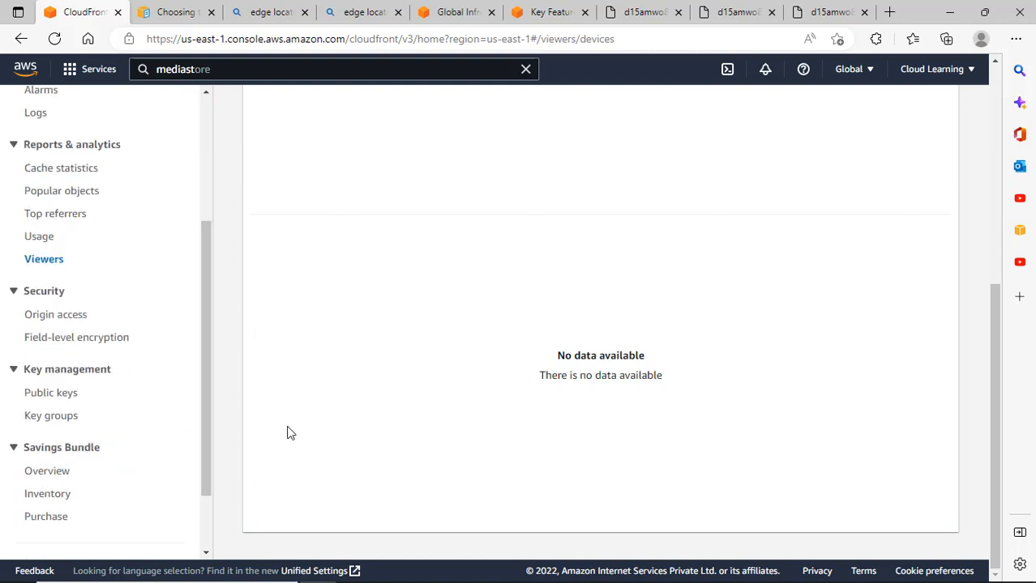
pyautogui.scroll(4, 130, 414)
pyautogui.scroll(5, 240, 319)
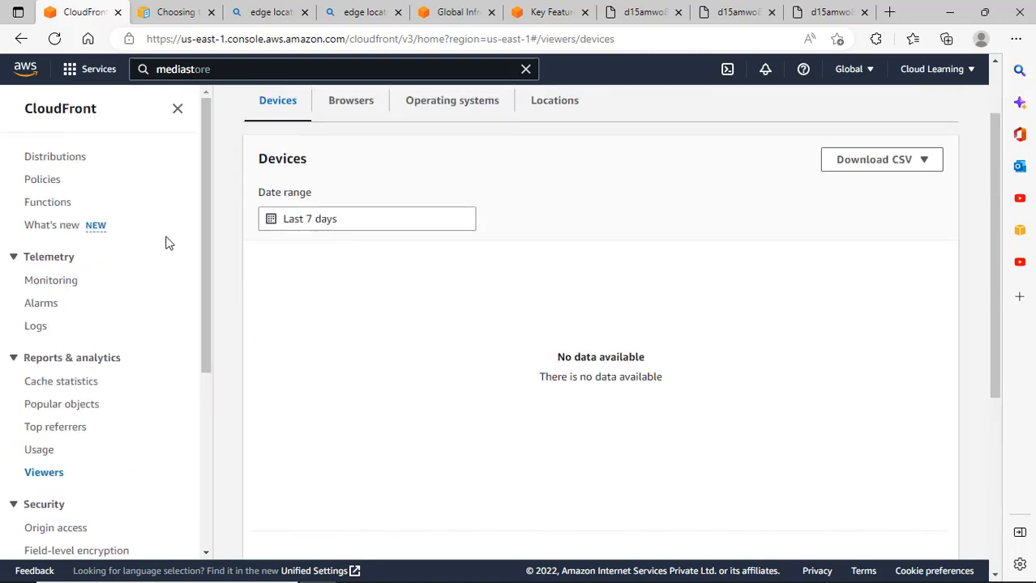
pyautogui.click(54, 161)
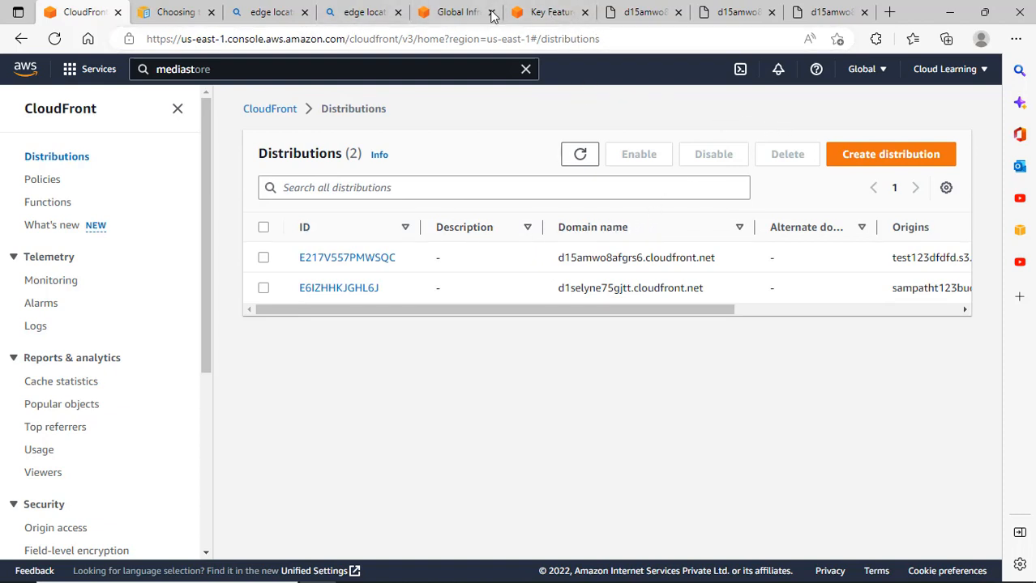
pyautogui.click(644, 11)
# Load the Cloud Learning website at web.cloudlearning.co.in.
pyautogui.click(361, 37)
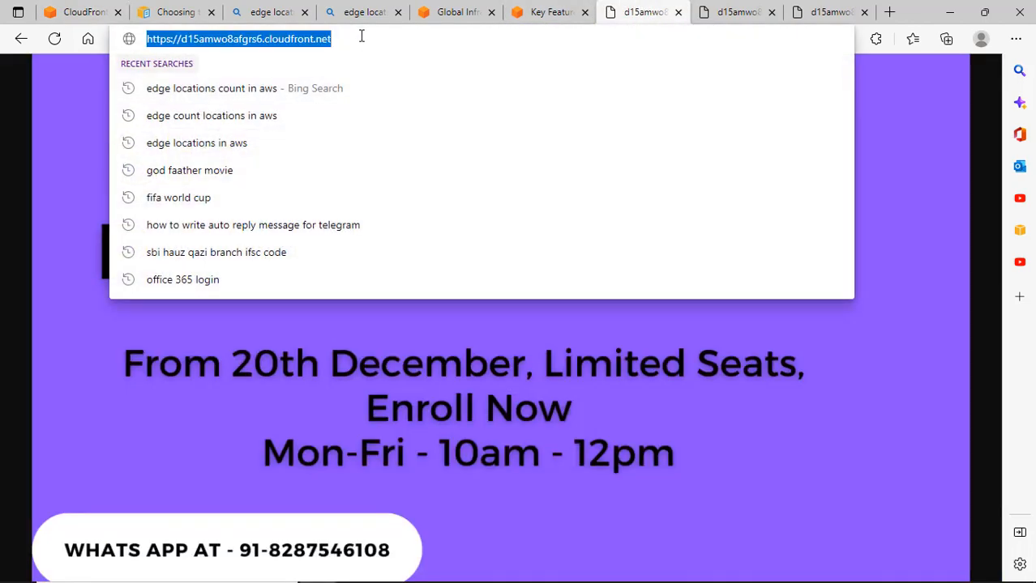
pyautogui.write('web.')
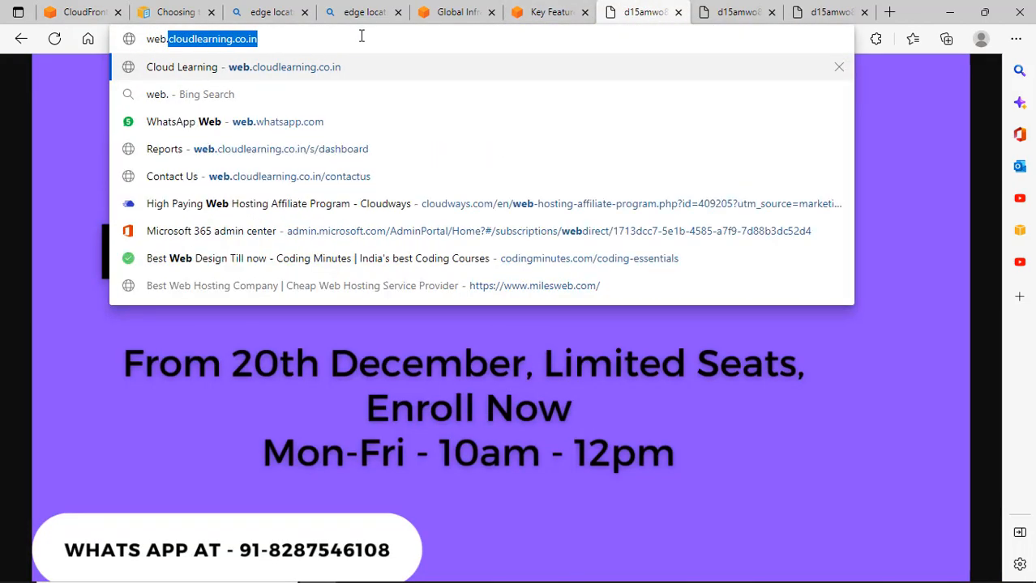
pyautogui.press('Return')
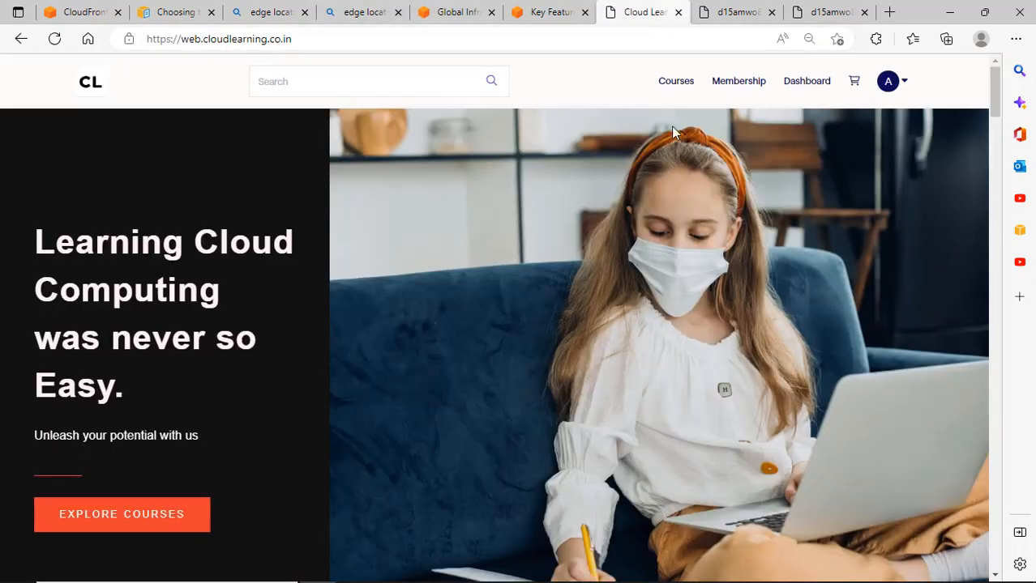
# Browse the Courses store cards and open the Aws Hindi Batch Recording Class (SAA03) course.
pyautogui.click(693, 91)
pyautogui.scroll(-5, 597, 238)
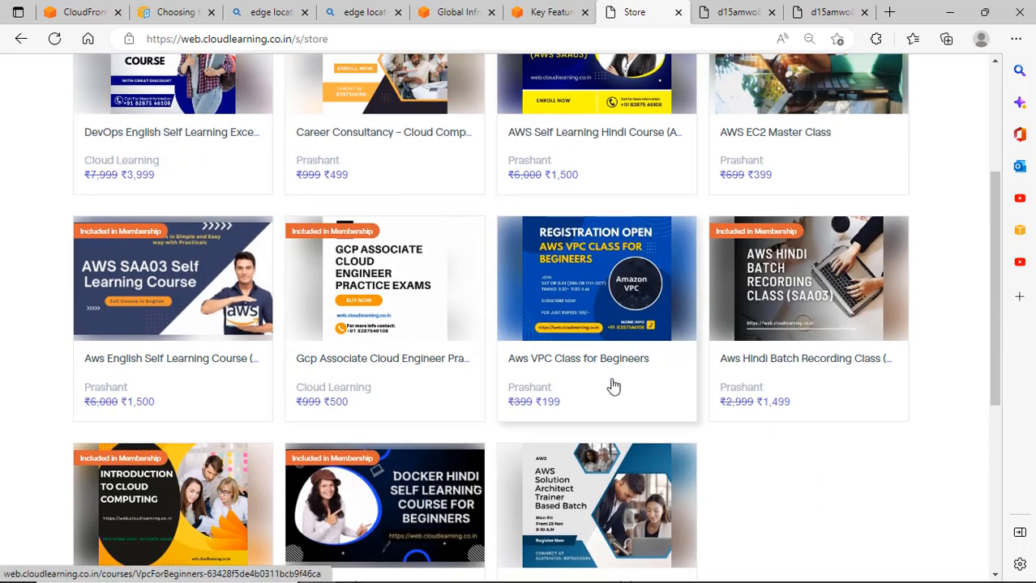
pyautogui.scroll(-2, 610, 386)
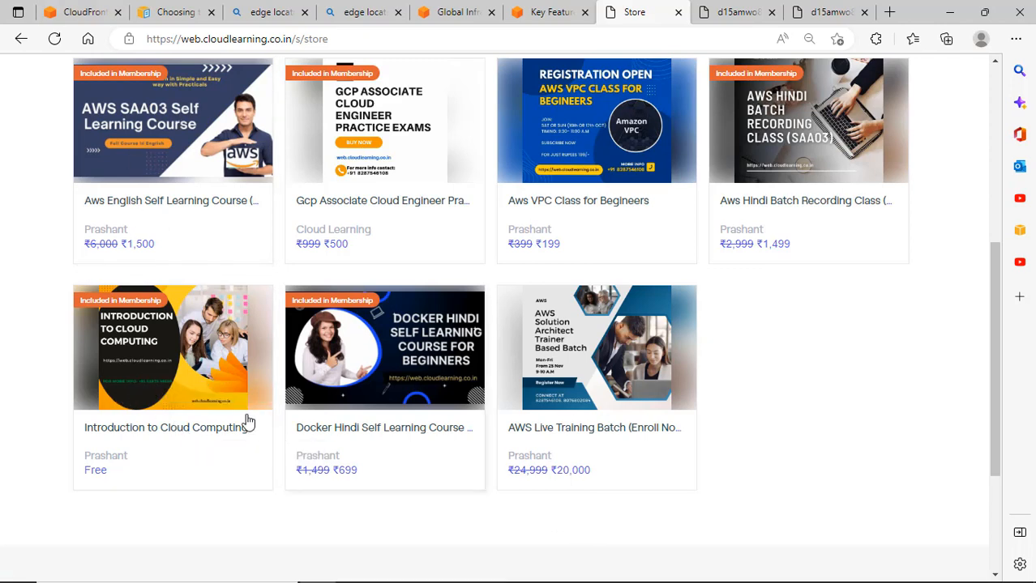
pyautogui.scroll(3, 861, 409)
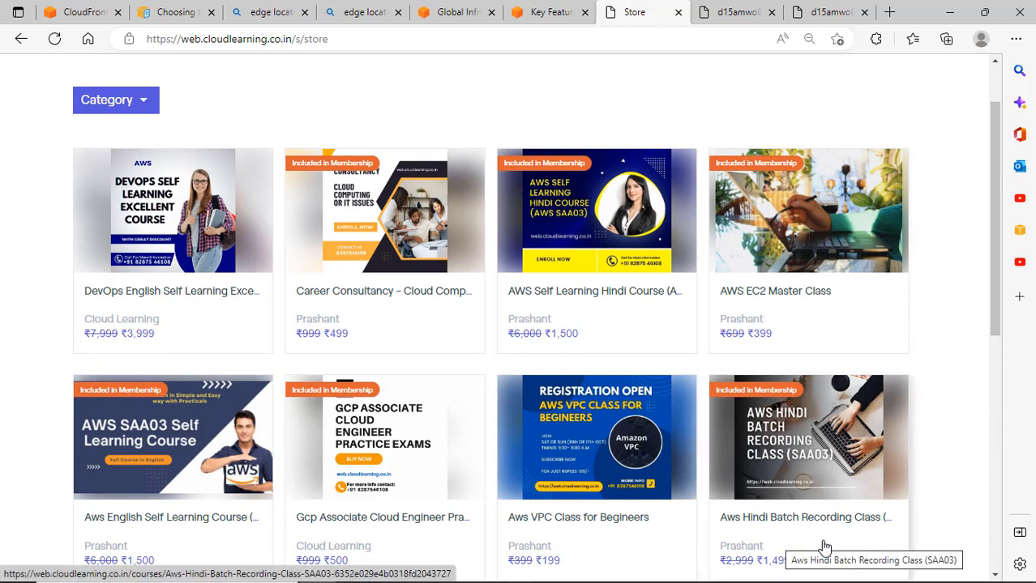
pyautogui.scroll(-1, 147, 519)
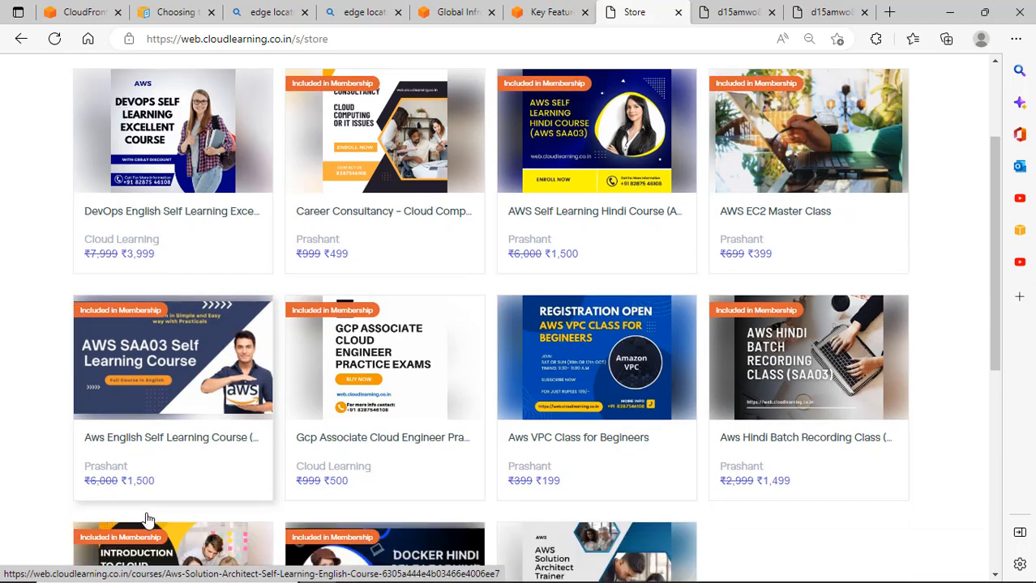
pyautogui.scroll(2, 581, 154)
pyautogui.scroll(-1, 582, 155)
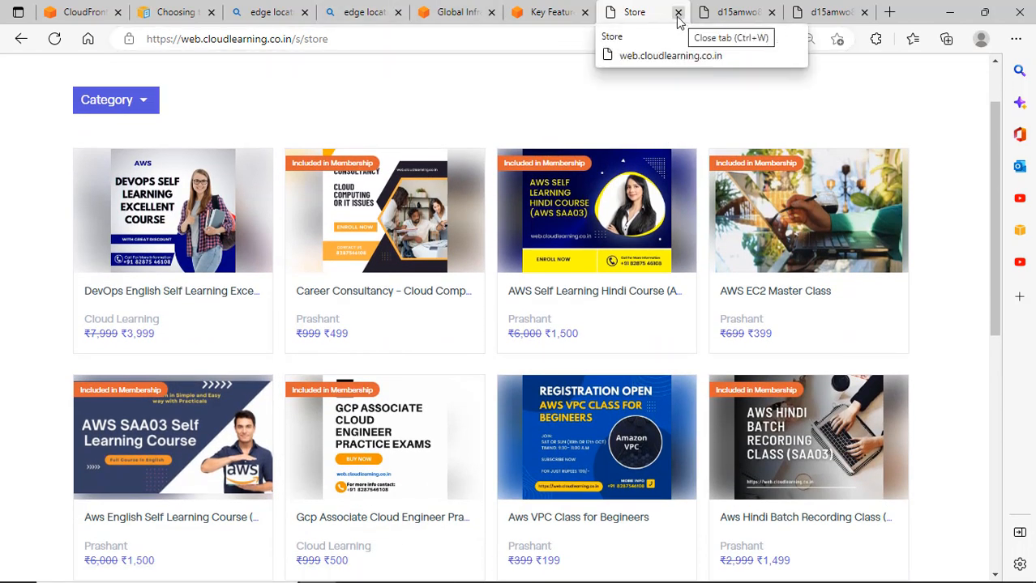
pyautogui.scroll(-1, 884, 433)
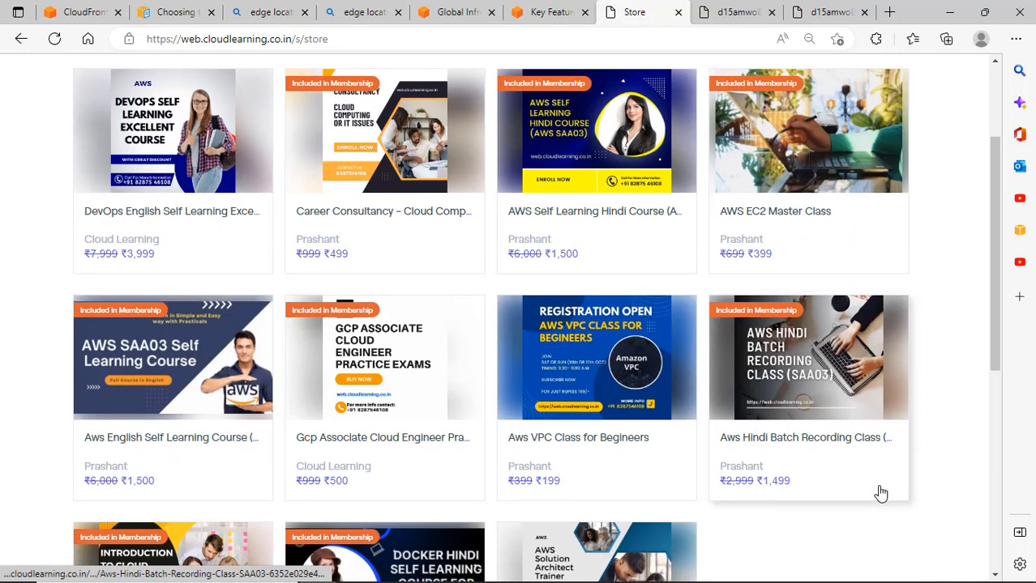
pyautogui.click(794, 444)
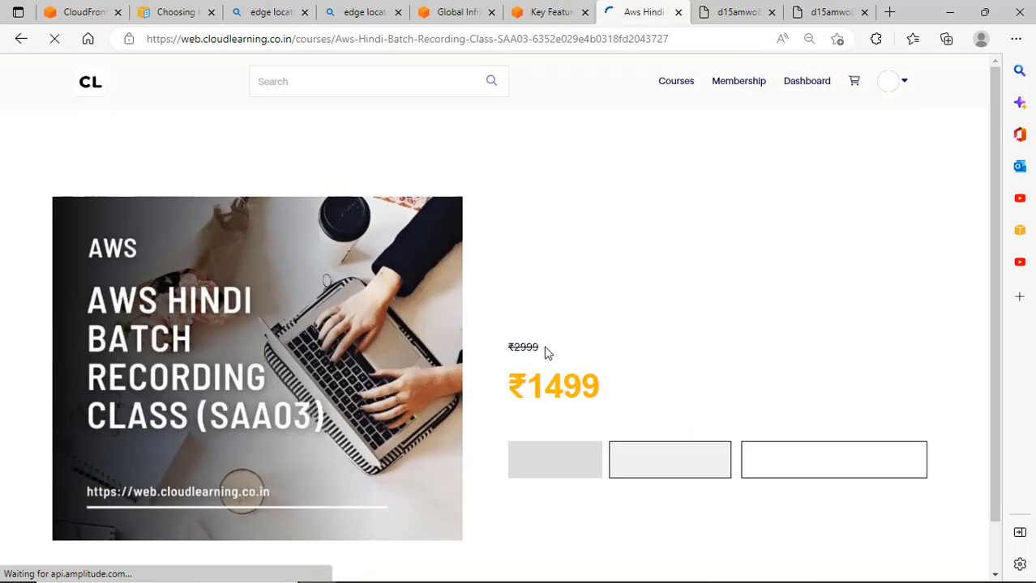
# Review the Course Curriculum sessions, then close the course tab to return to the AWS Professional Batch page.
pyautogui.scroll(-15, 641, 396)
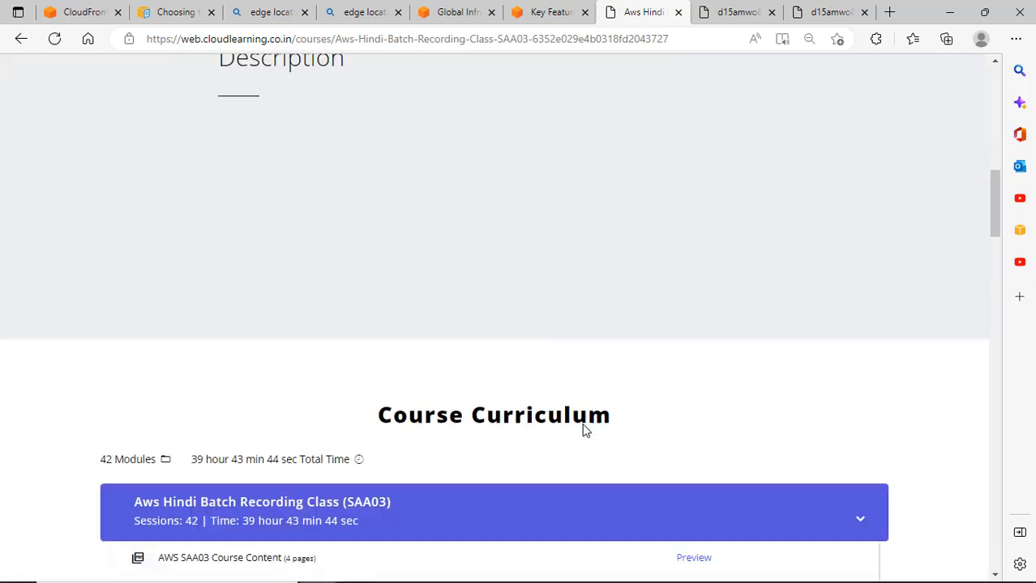
pyautogui.scroll(-1, 584, 432)
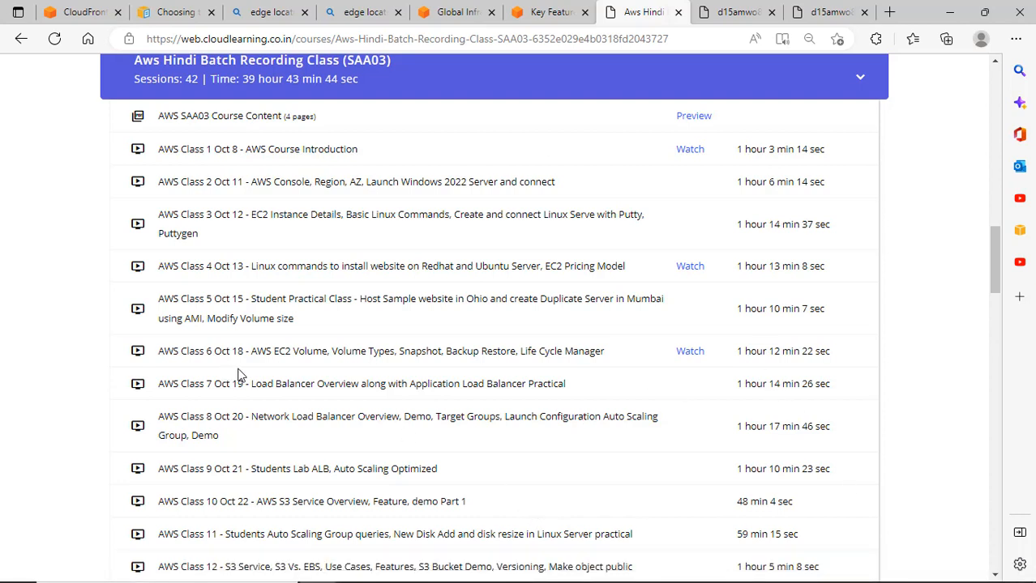
pyautogui.scroll(-7, 400, 397)
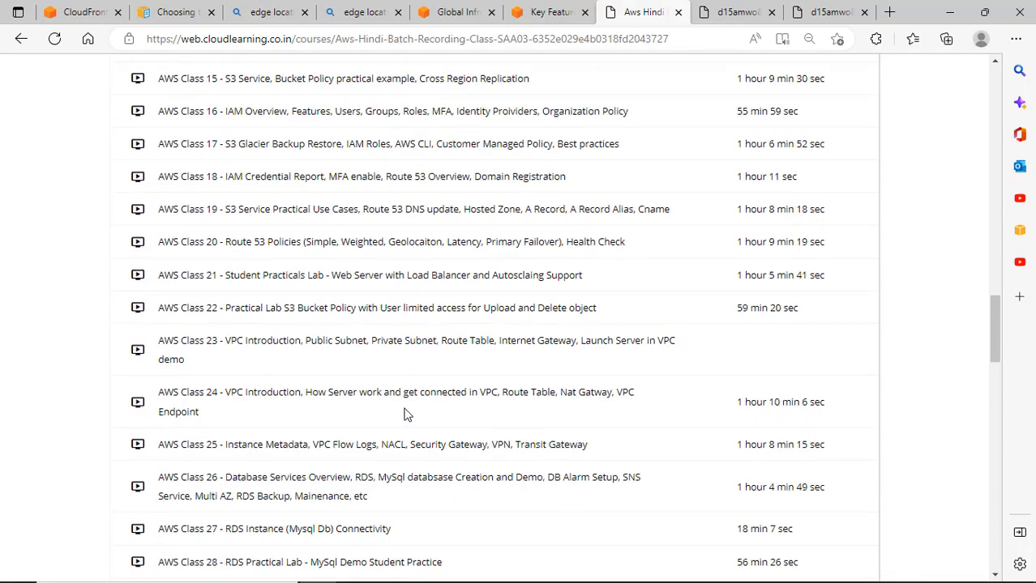
pyautogui.scroll(4, 406, 415)
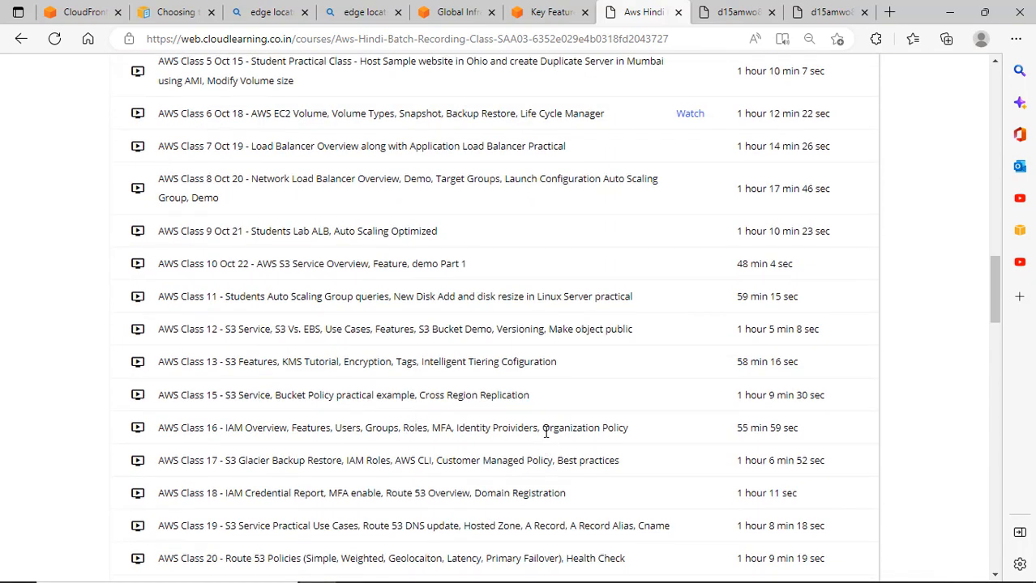
pyautogui.scroll(5, 433, 281)
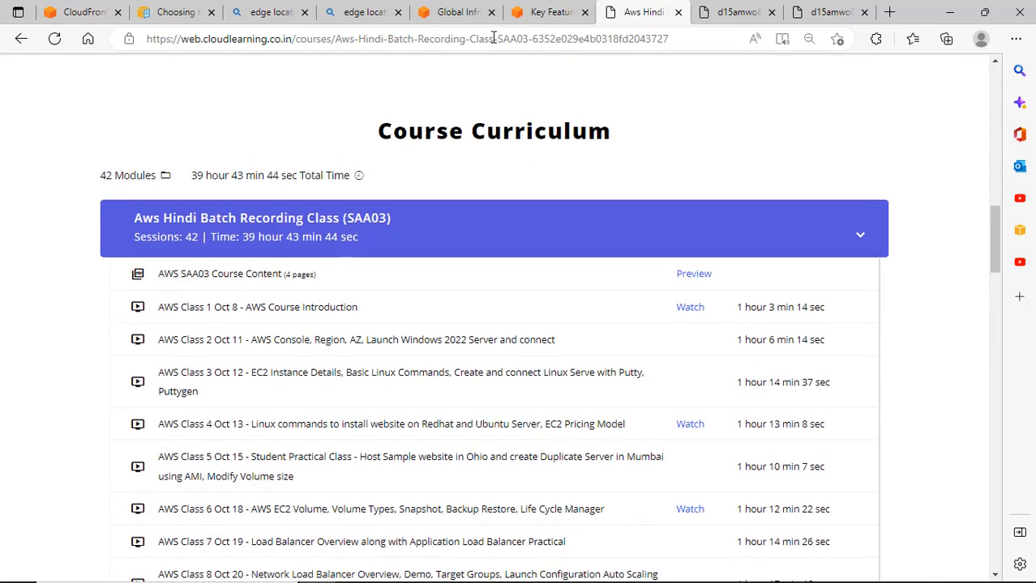
pyautogui.click(677, 13)
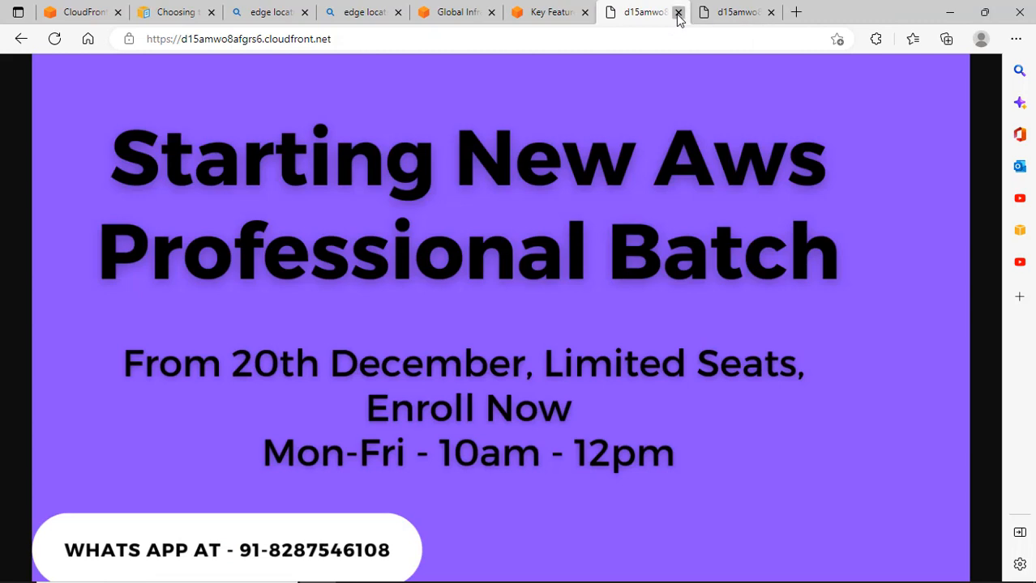